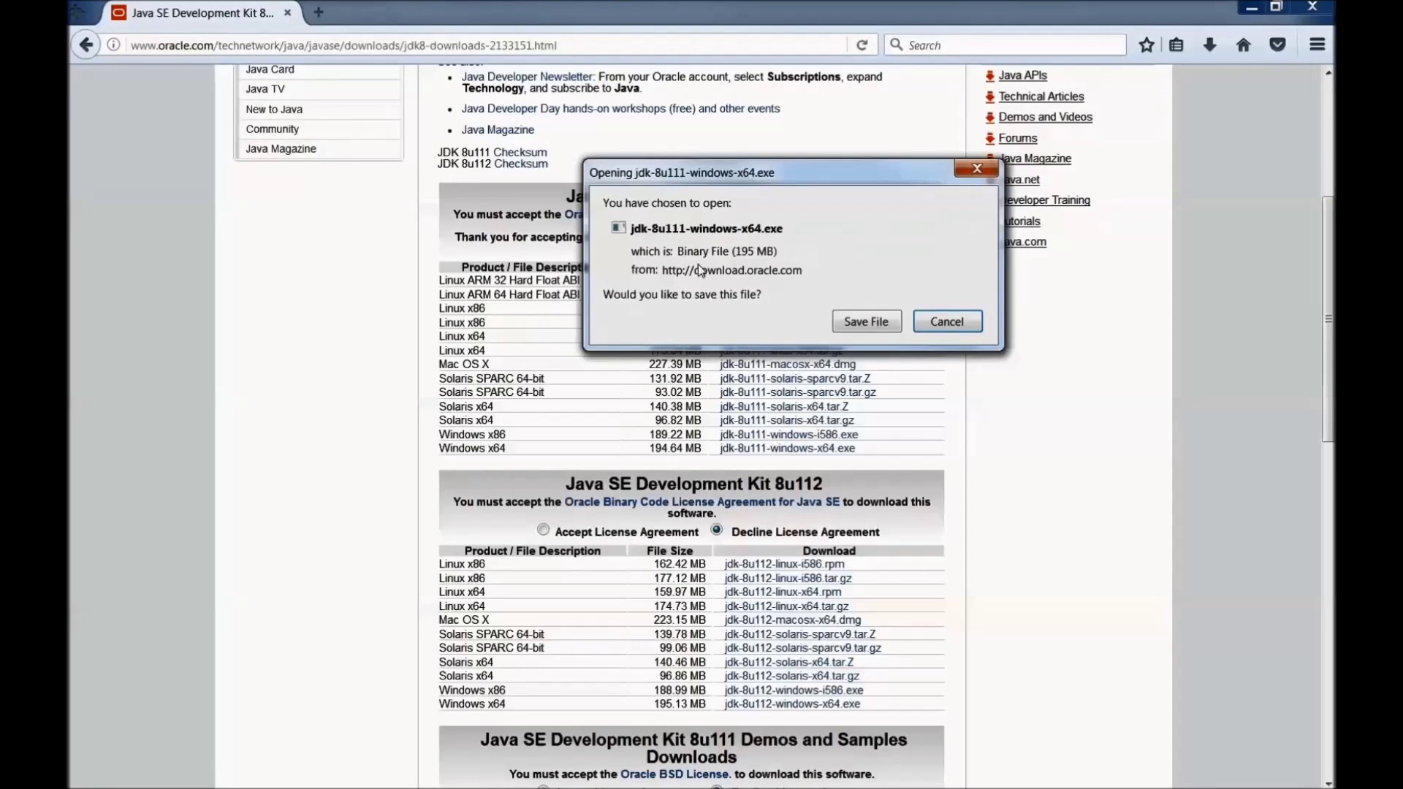
Step: Save jdk-8u111-windows-x64.exe from oracle.com and confirm the 195 MB download completed
click(862, 326)
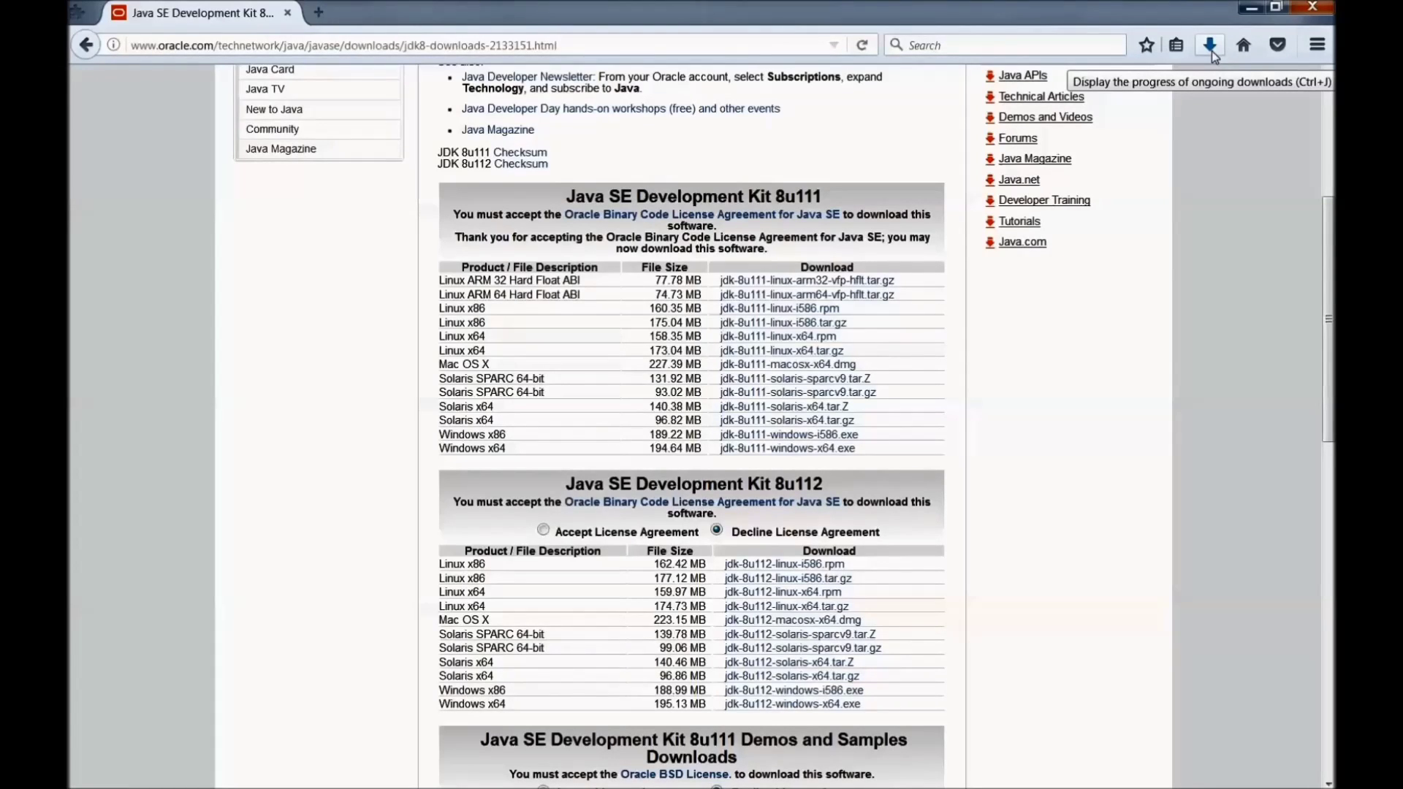
click(1211, 49)
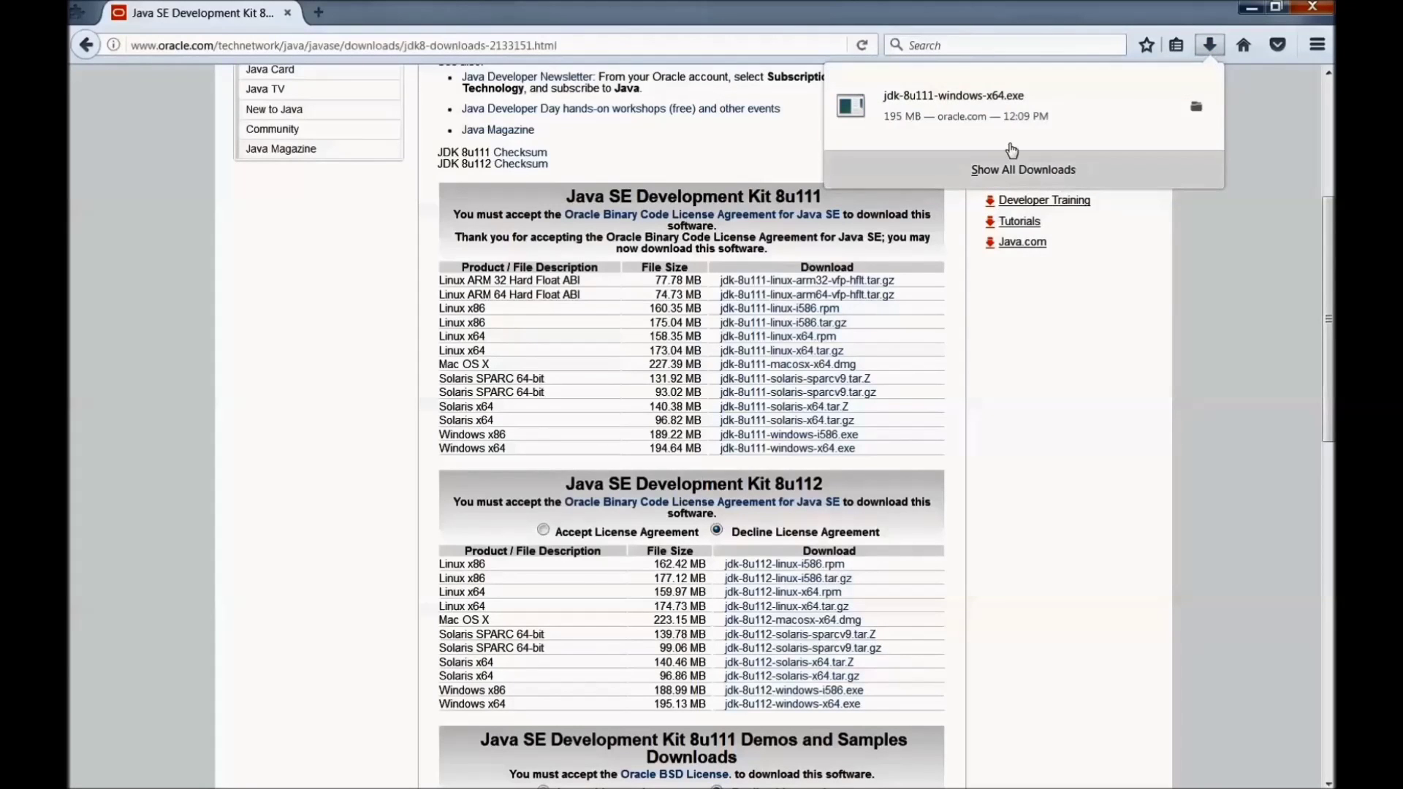
Step: Locate the JDK installer in Downloads, cut it, and go to the C: drive
click(1195, 107)
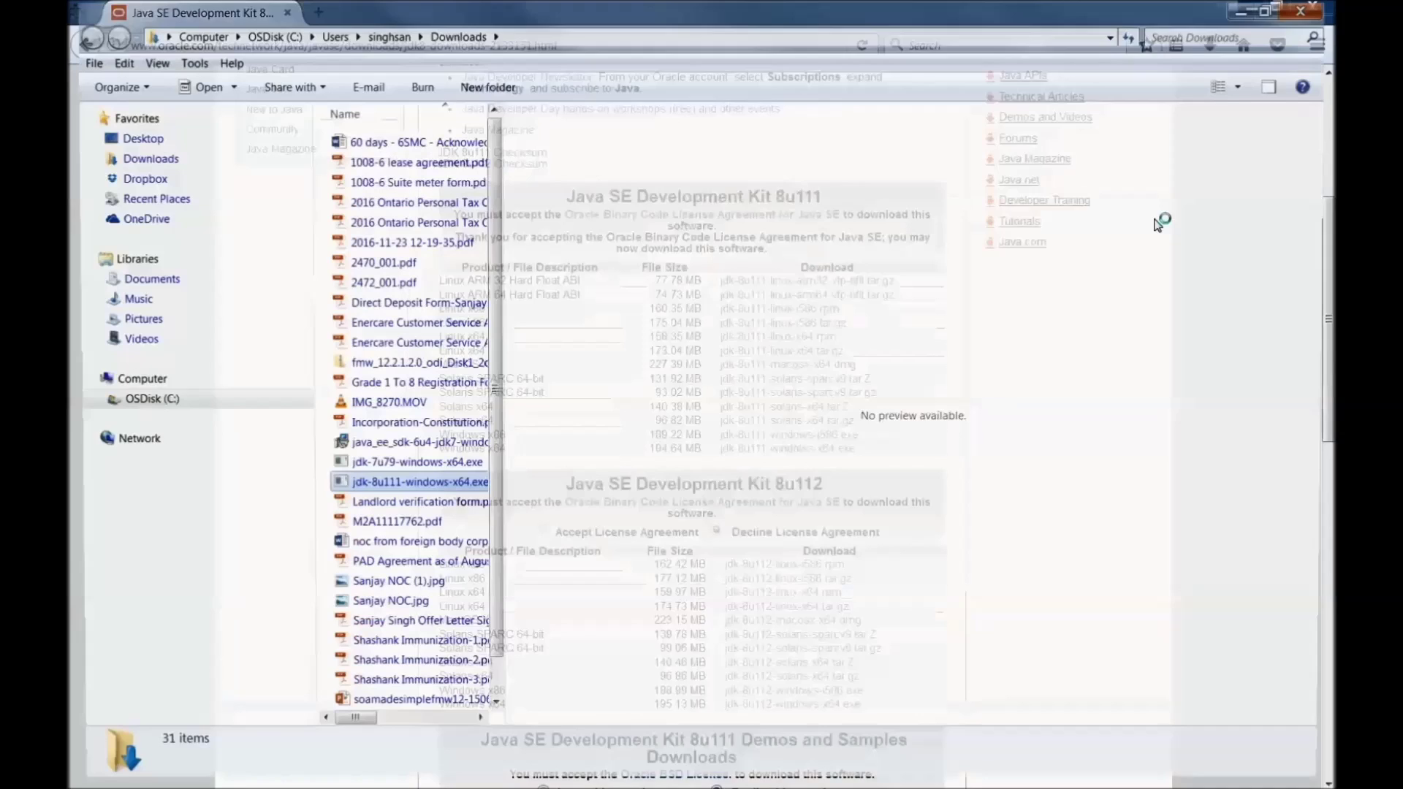
right_click(419, 490)
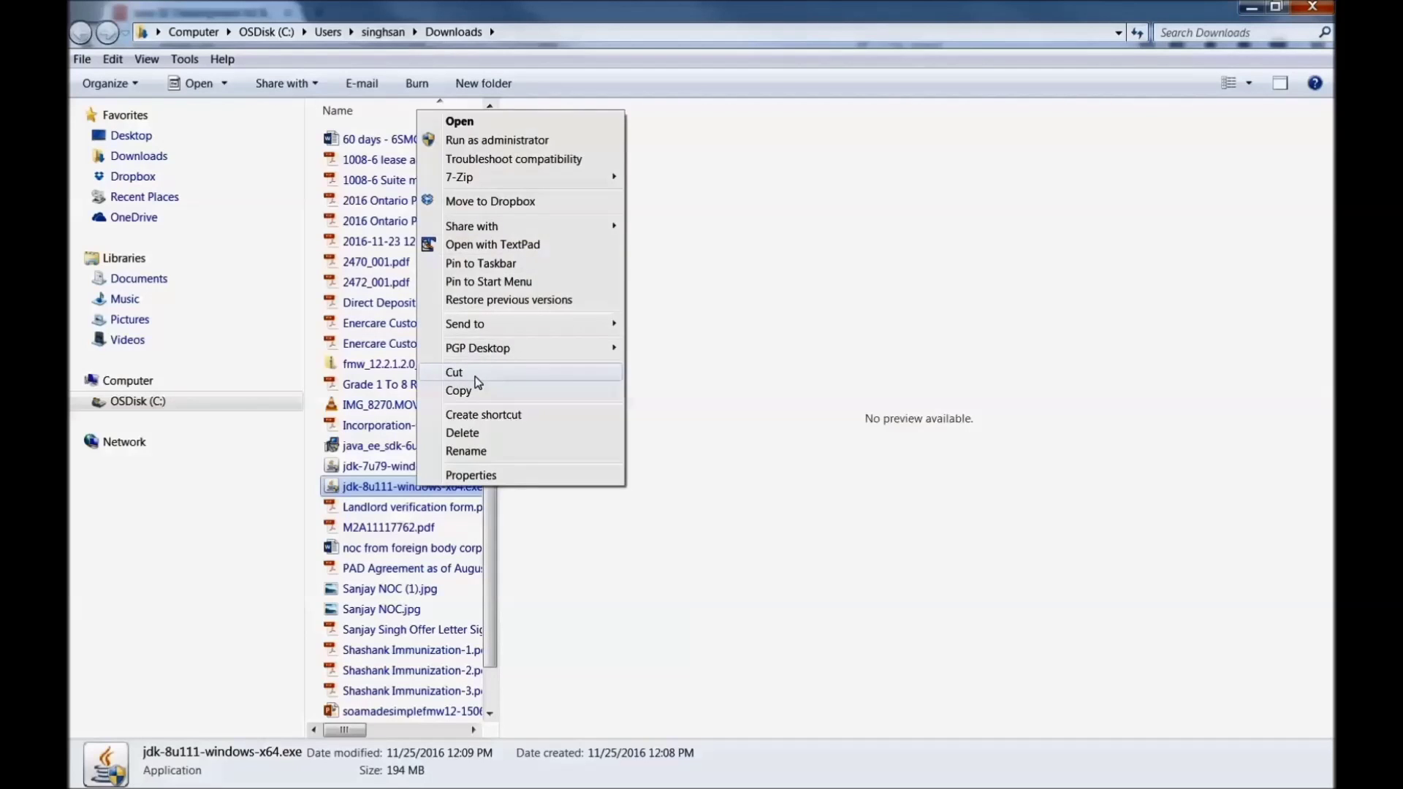
click(476, 376)
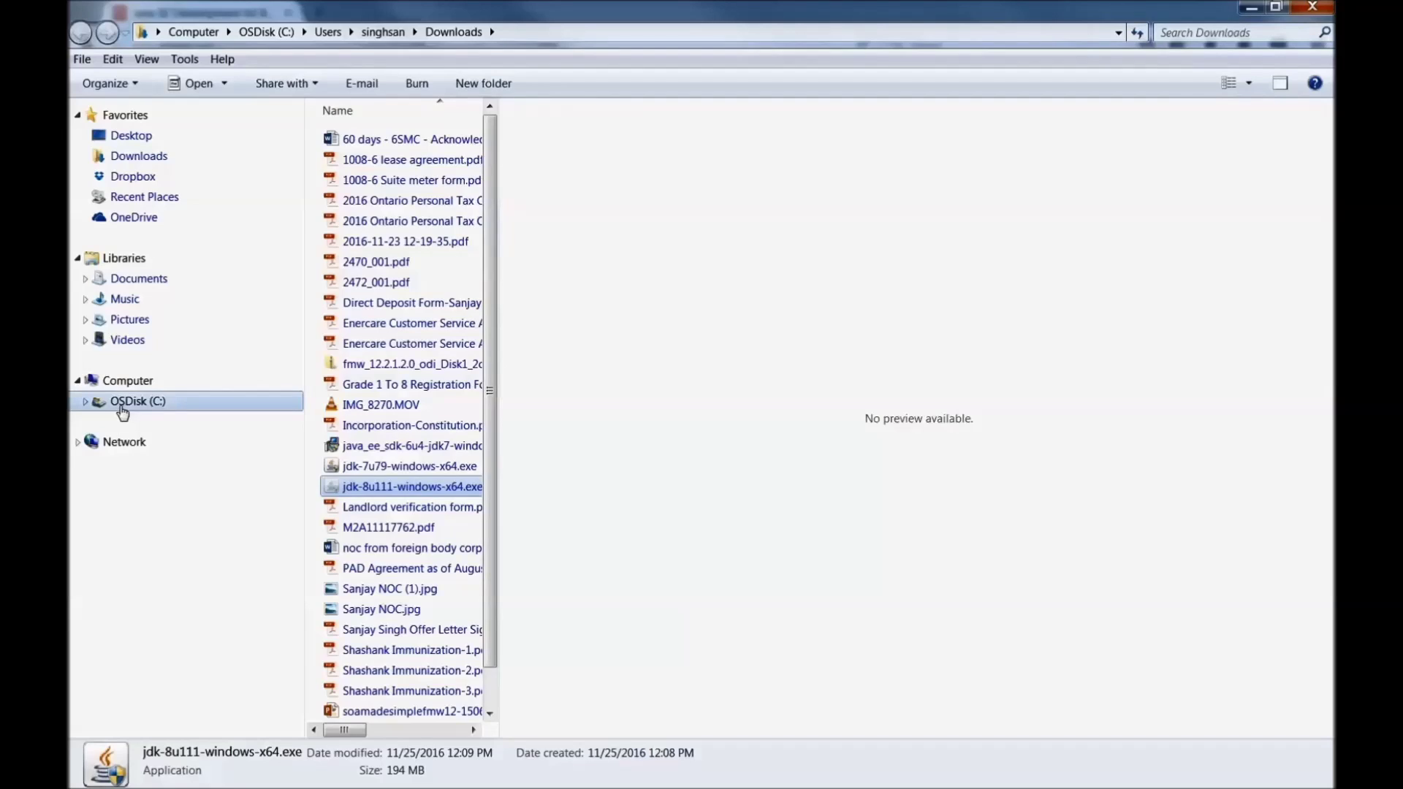
click(122, 409)
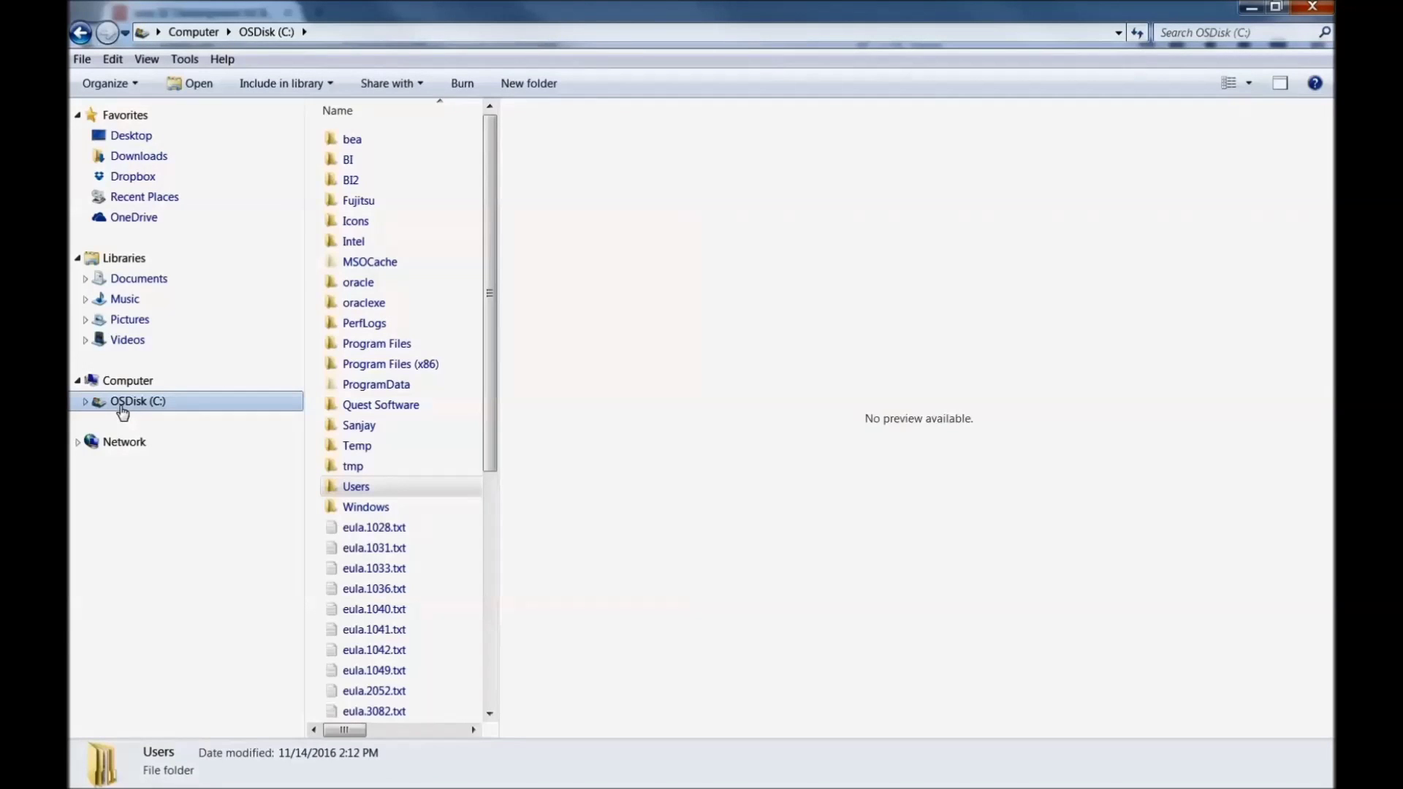
click(345, 491)
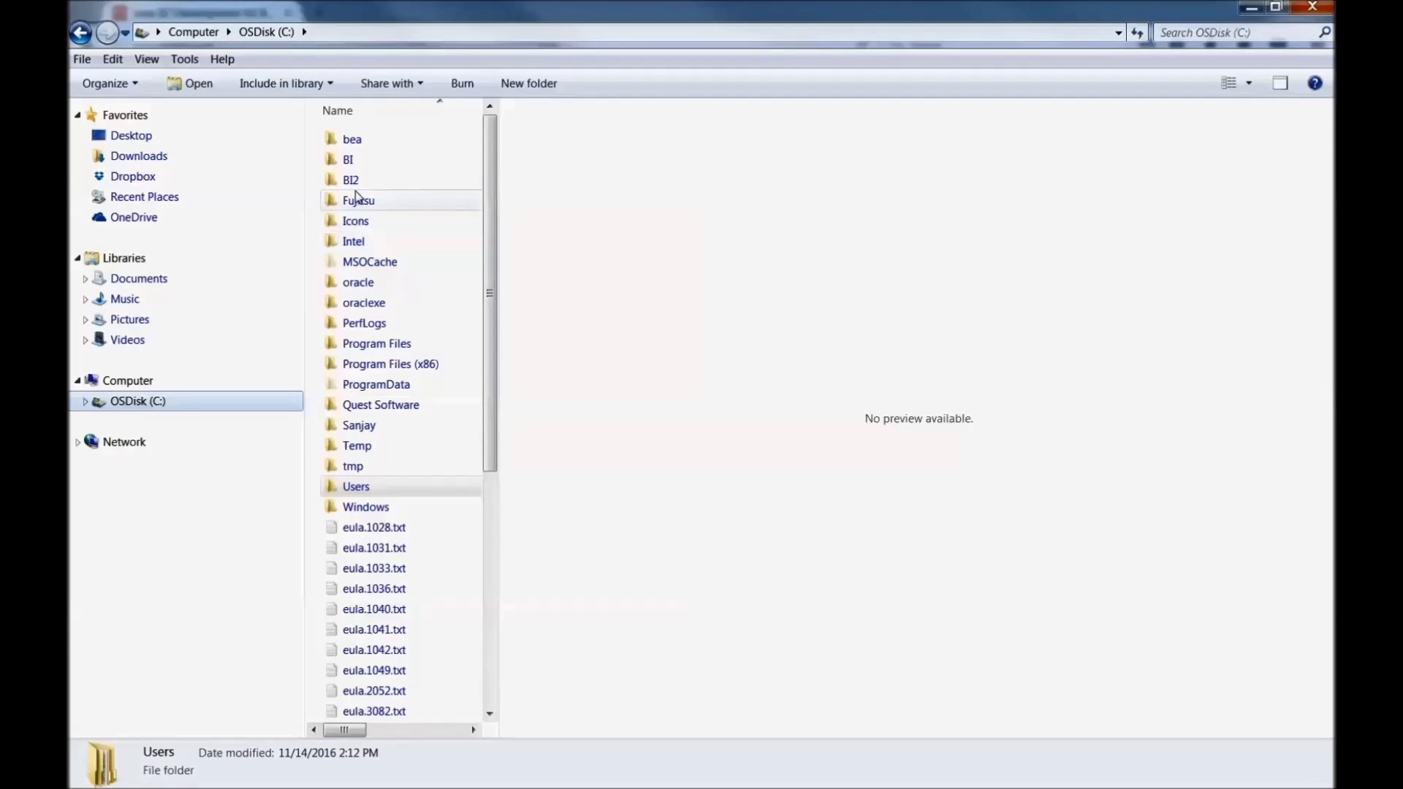
Step: Create a folder named Java on C: and paste the installer into it
right_click(393, 146)
mouse_move(444, 322)
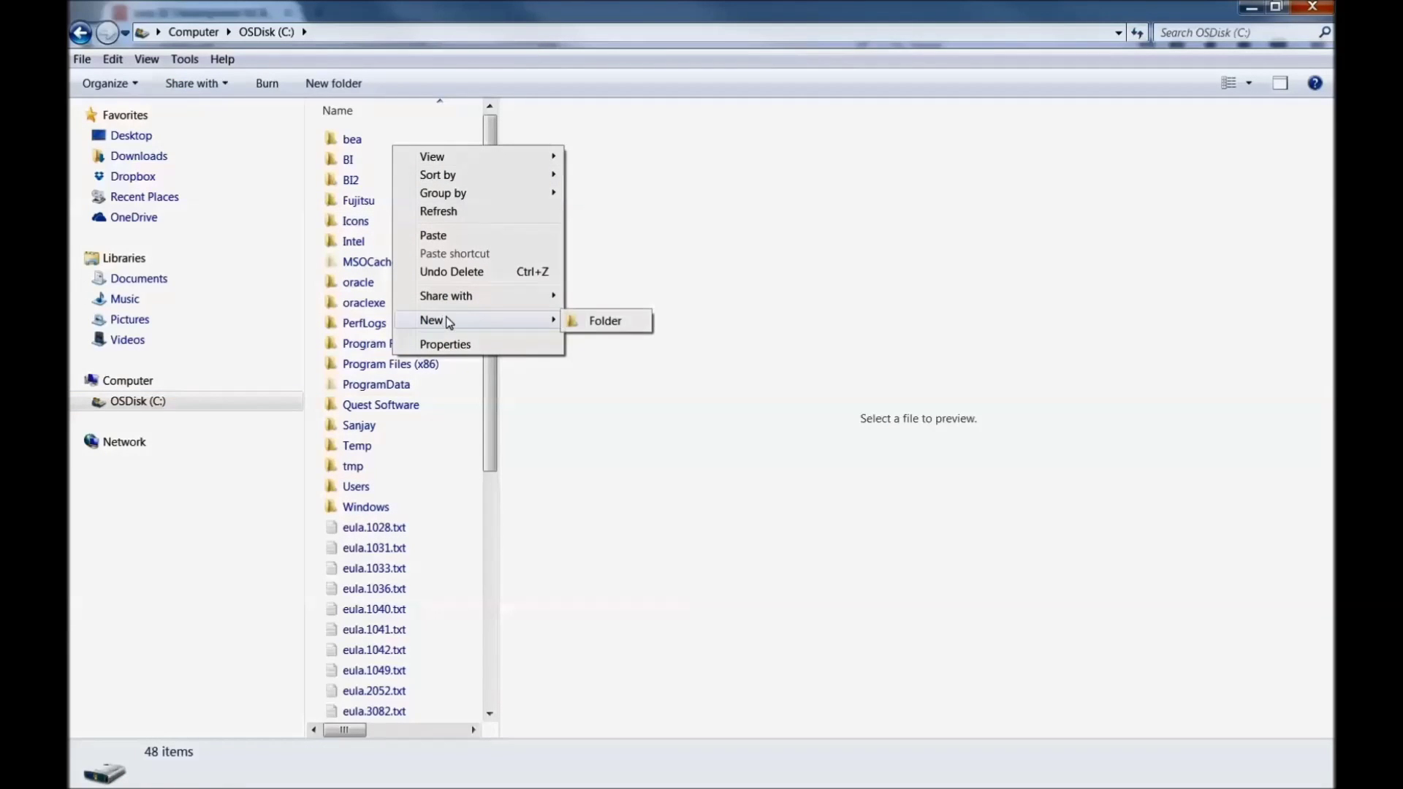
click(581, 322)
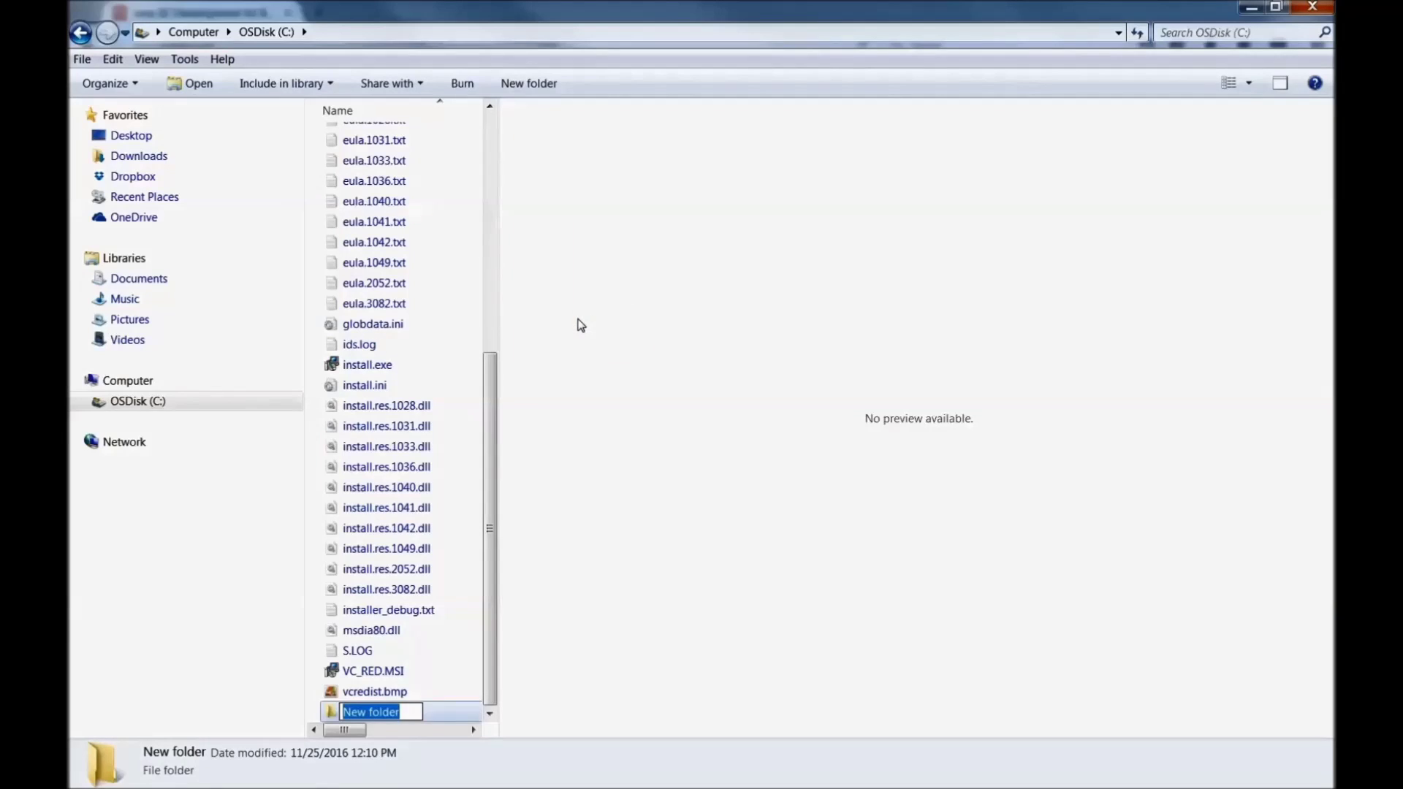
text(Java)
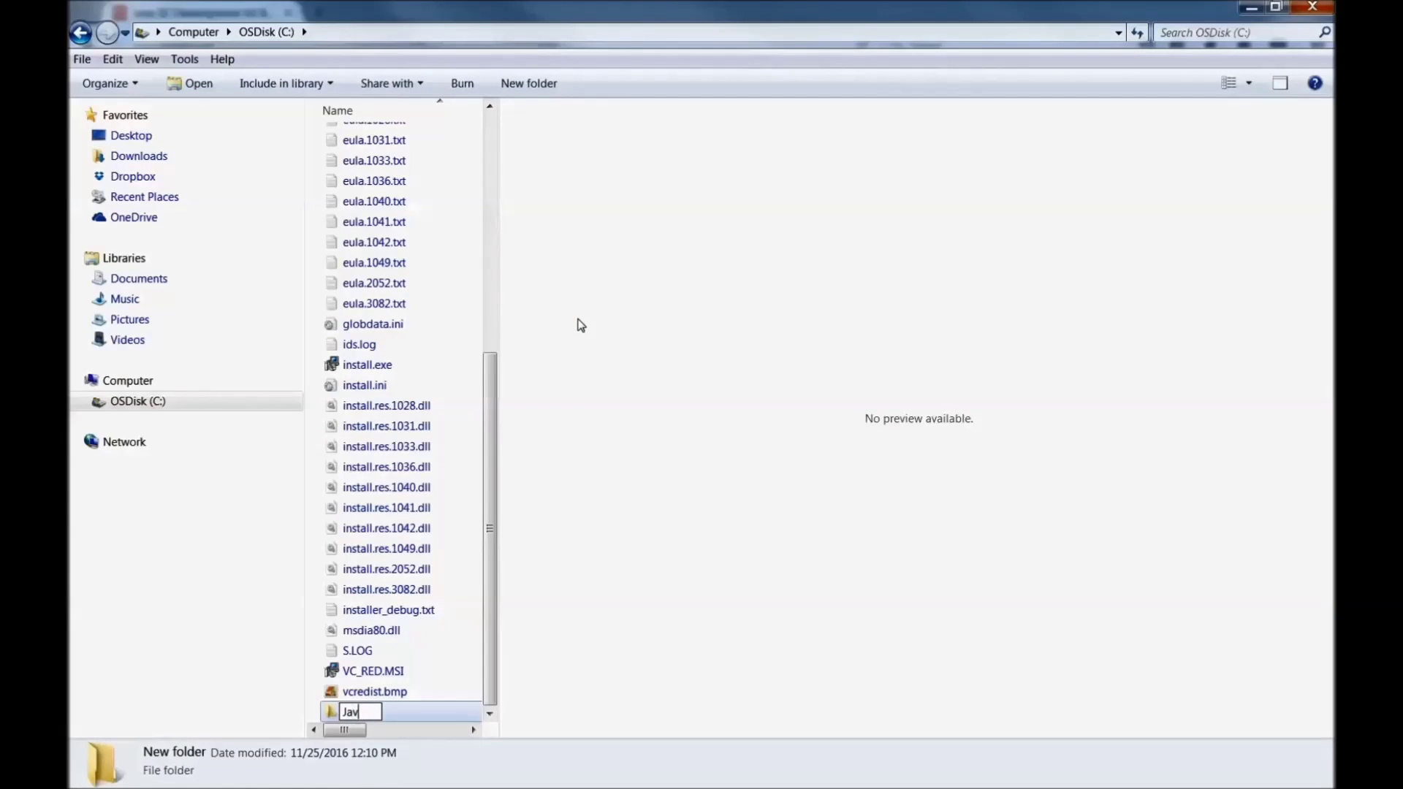
click(378, 692)
double_click(359, 712)
right_click(408, 228)
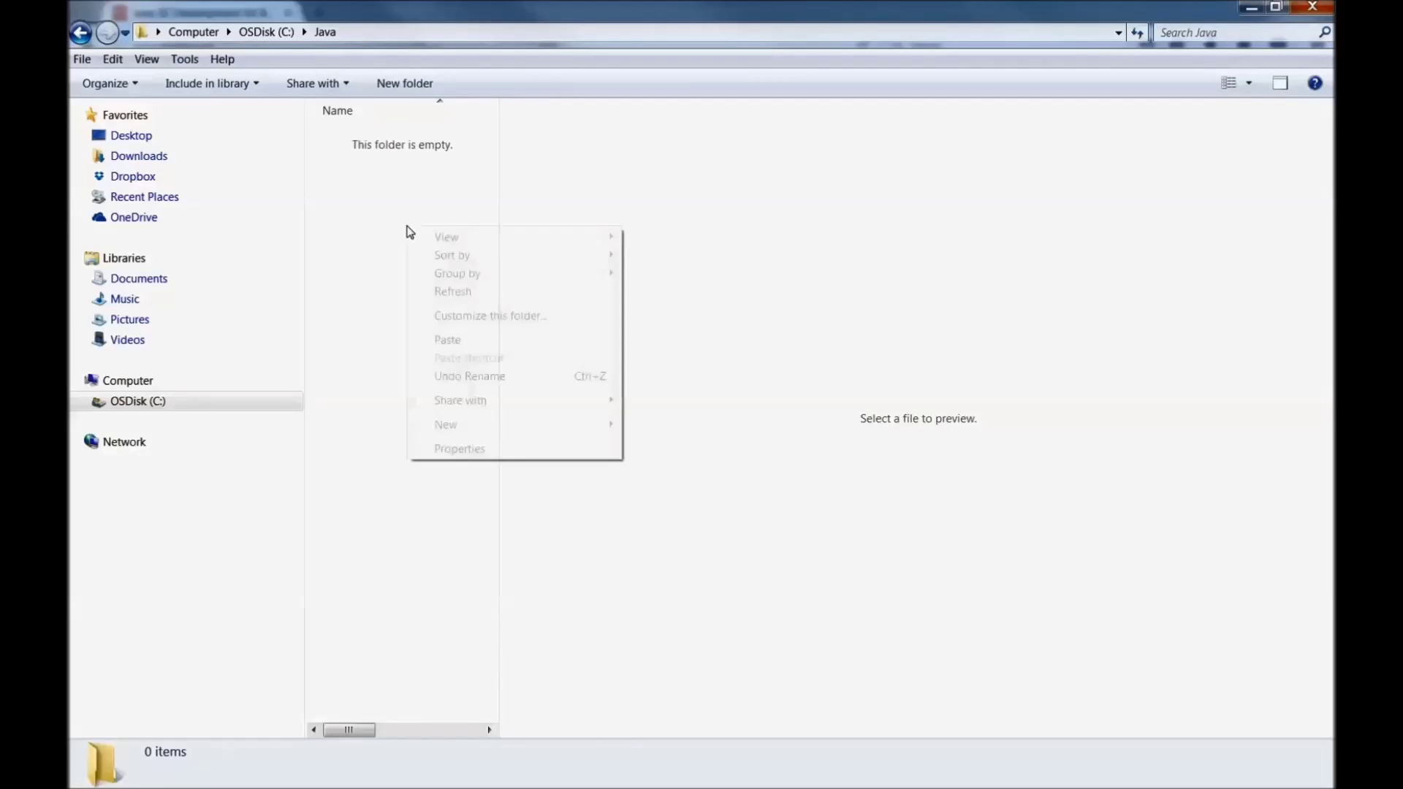
click(448, 340)
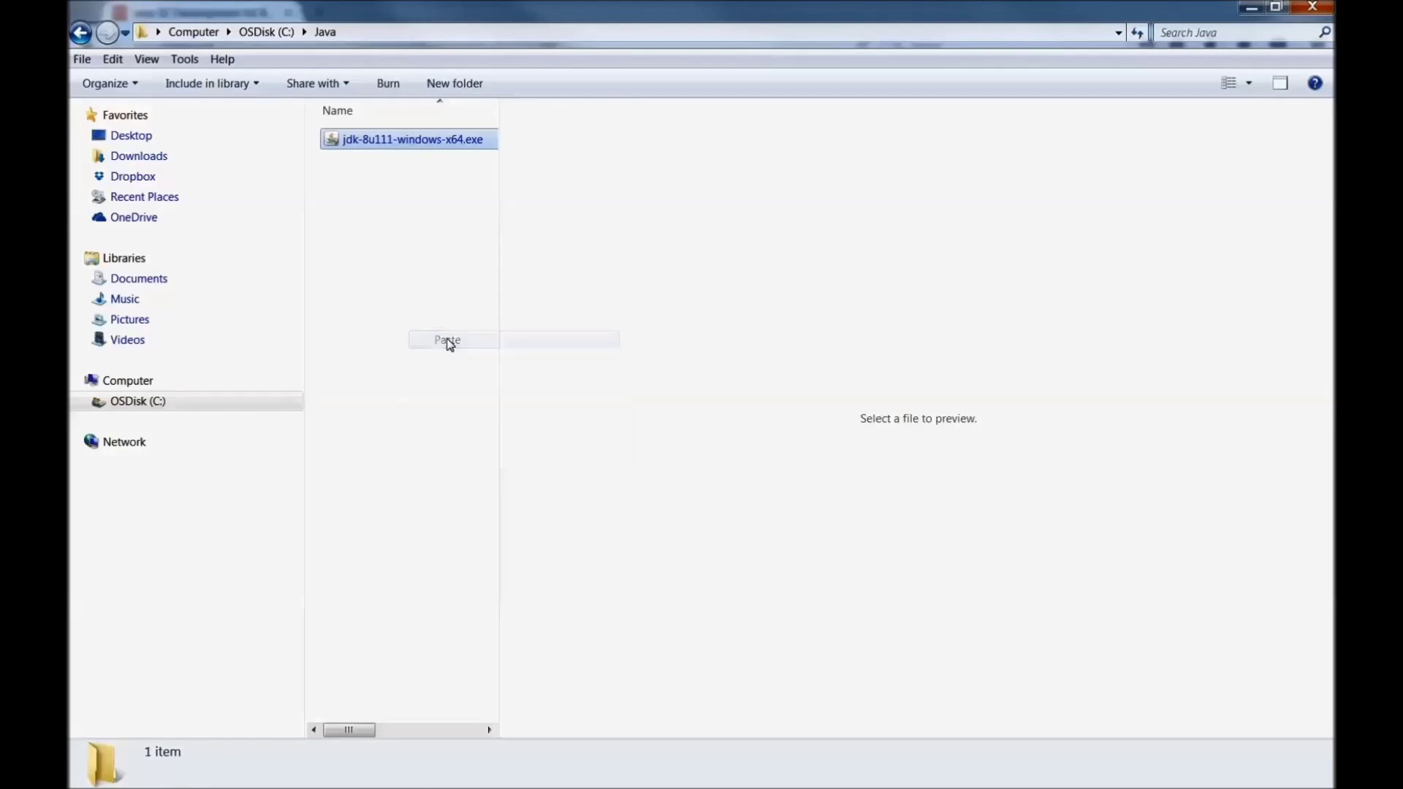
click(409, 279)
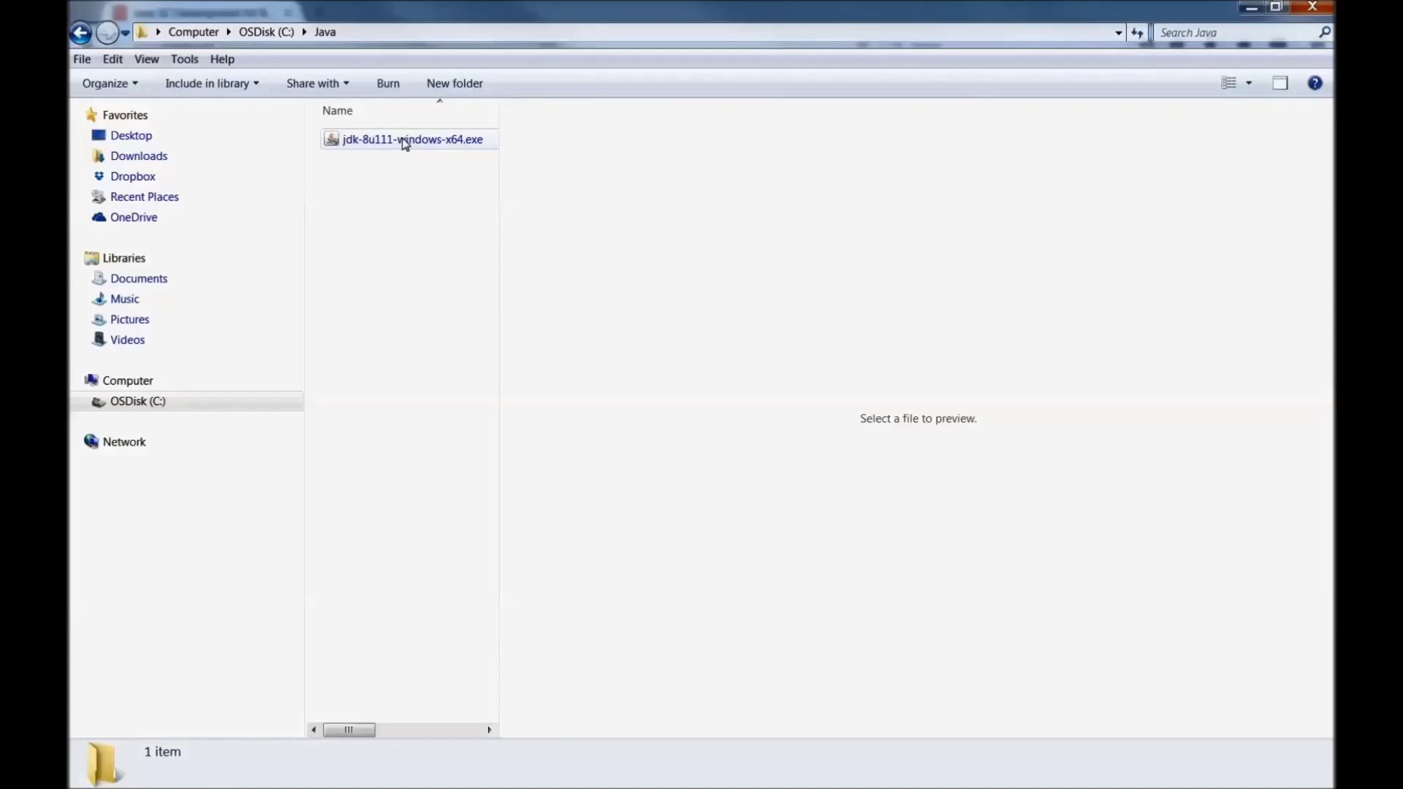
Step: Launch the JDK 8 installer and choose to change the install folder, selecting jdk1.8.0_111
double_click(404, 140)
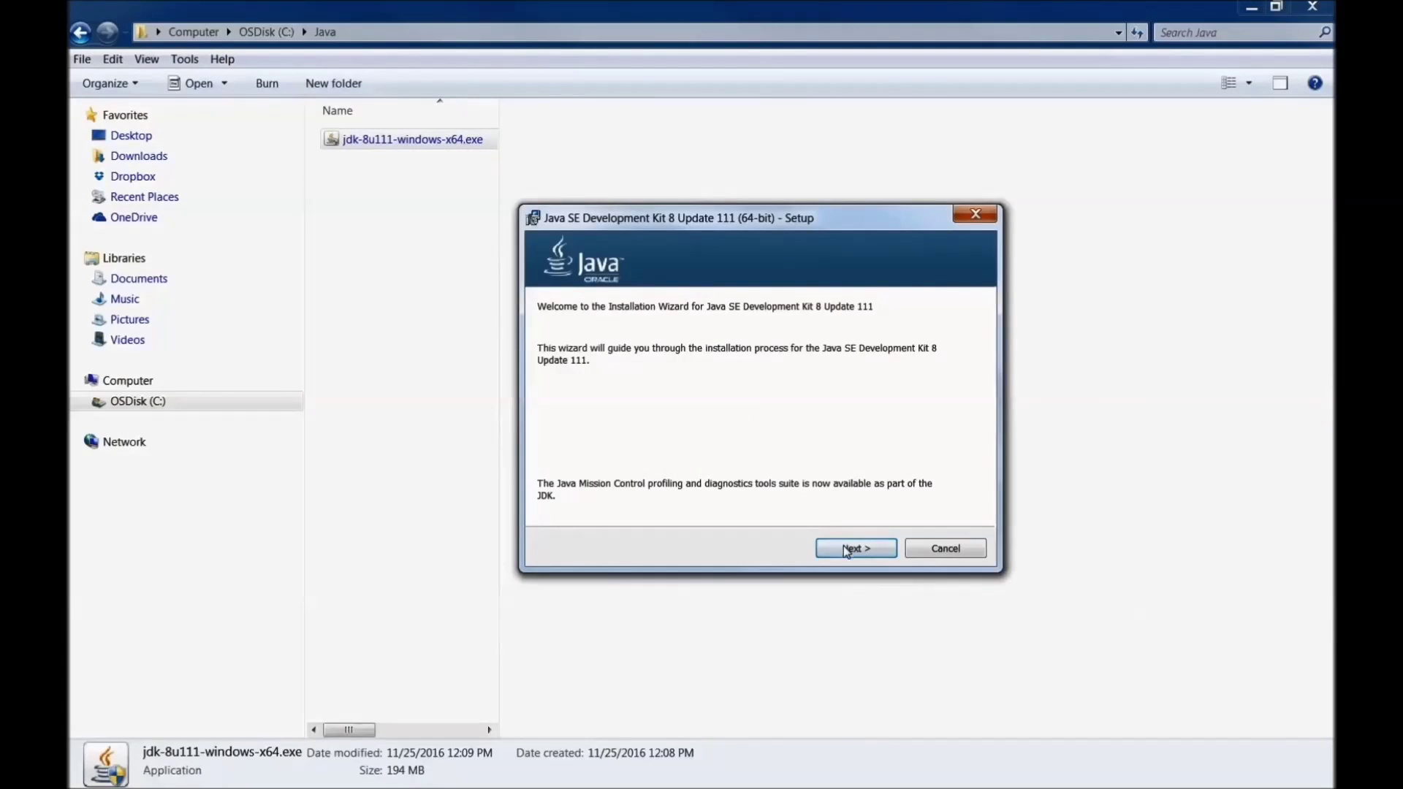
click(846, 549)
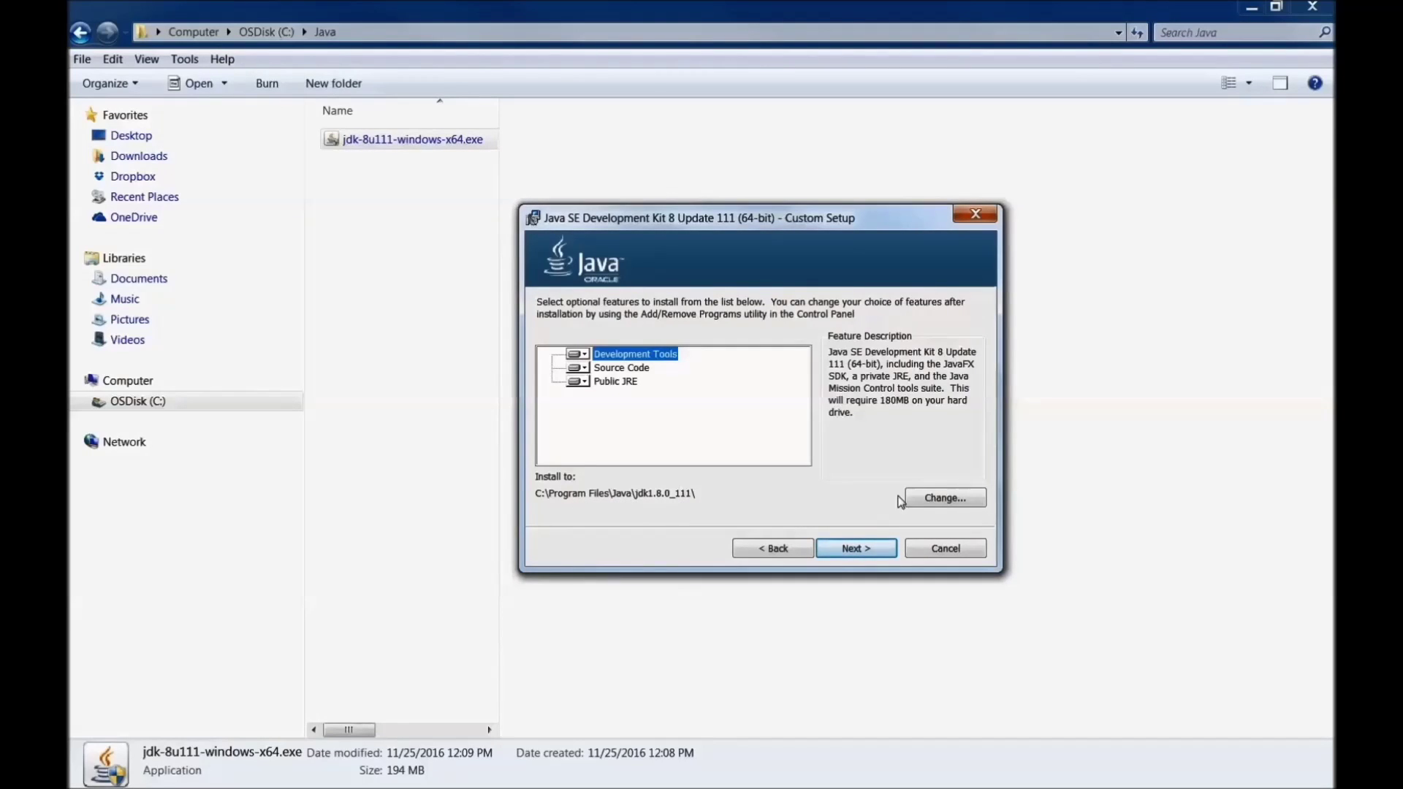
click(934, 499)
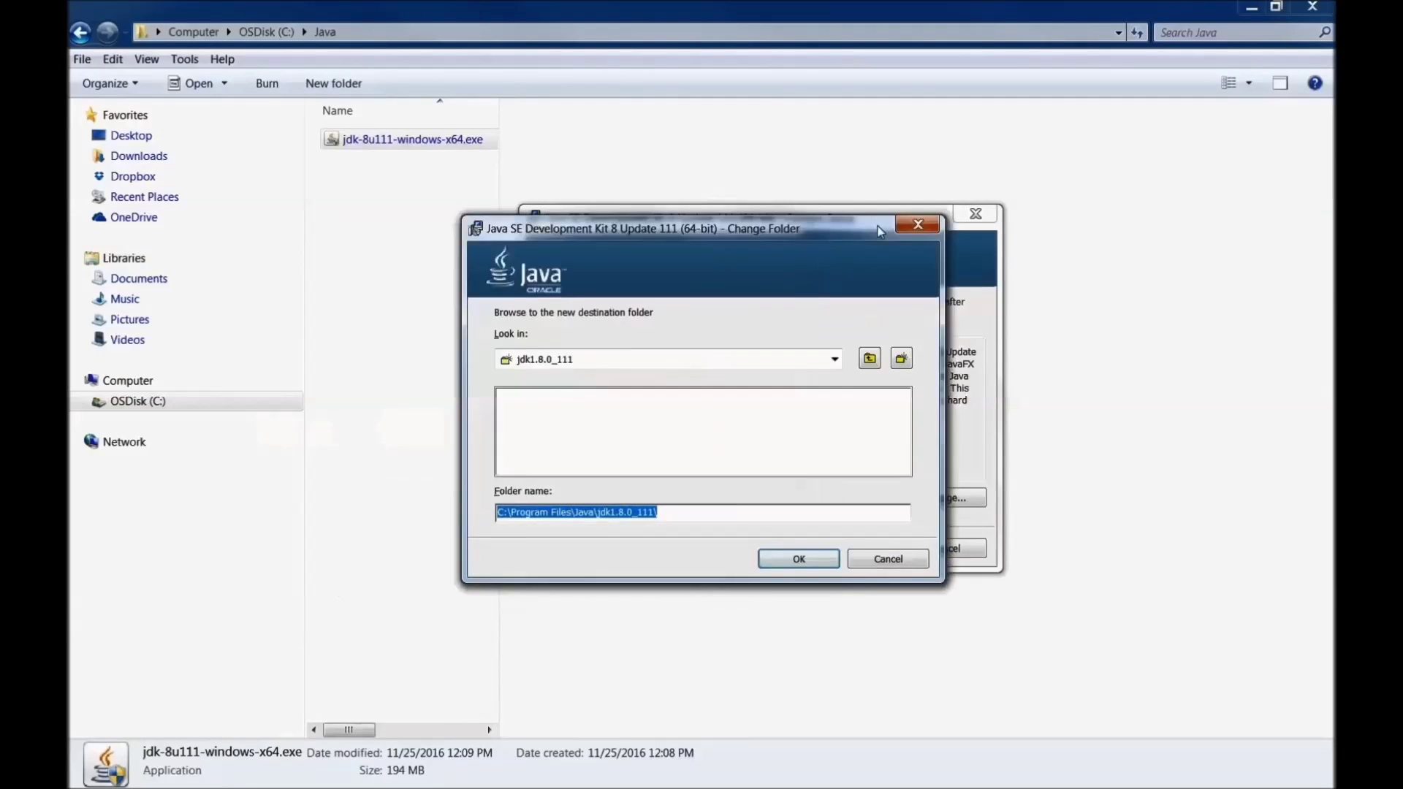
drag(791, 501, 728, 500)
key(ctrl+c)
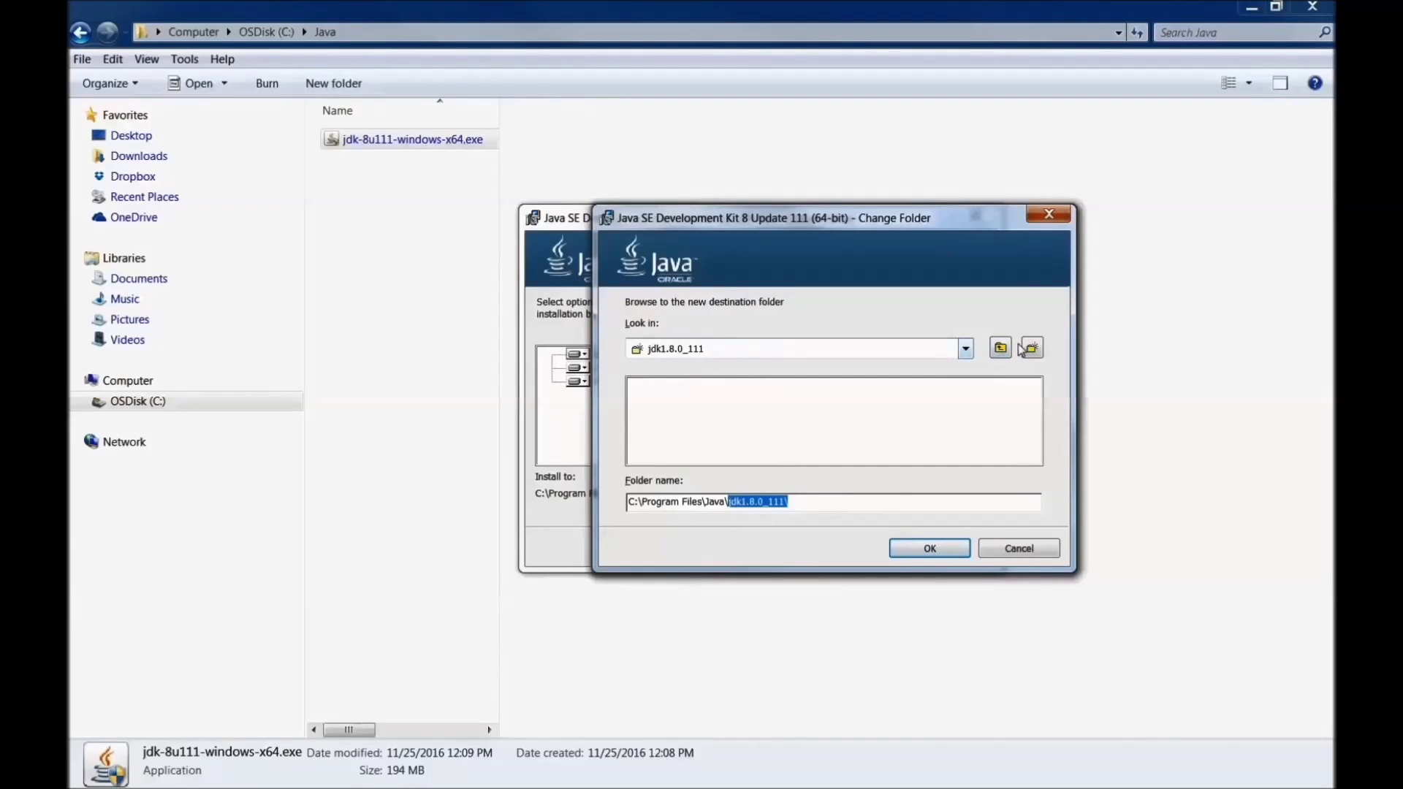
Step: Set the JDK install location to a new C:\Java\jdk1.8.0_111\ folder
click(967, 351)
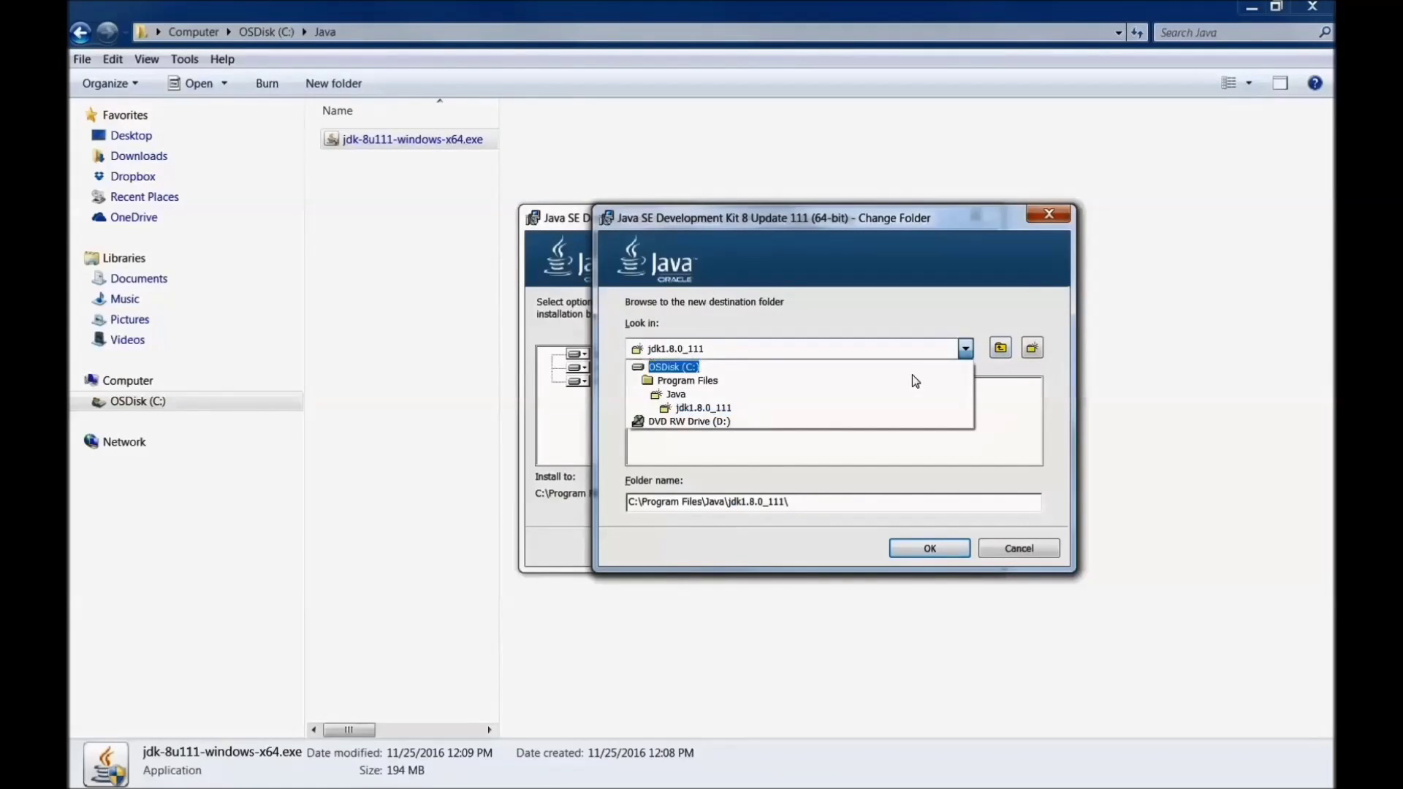
click(787, 368)
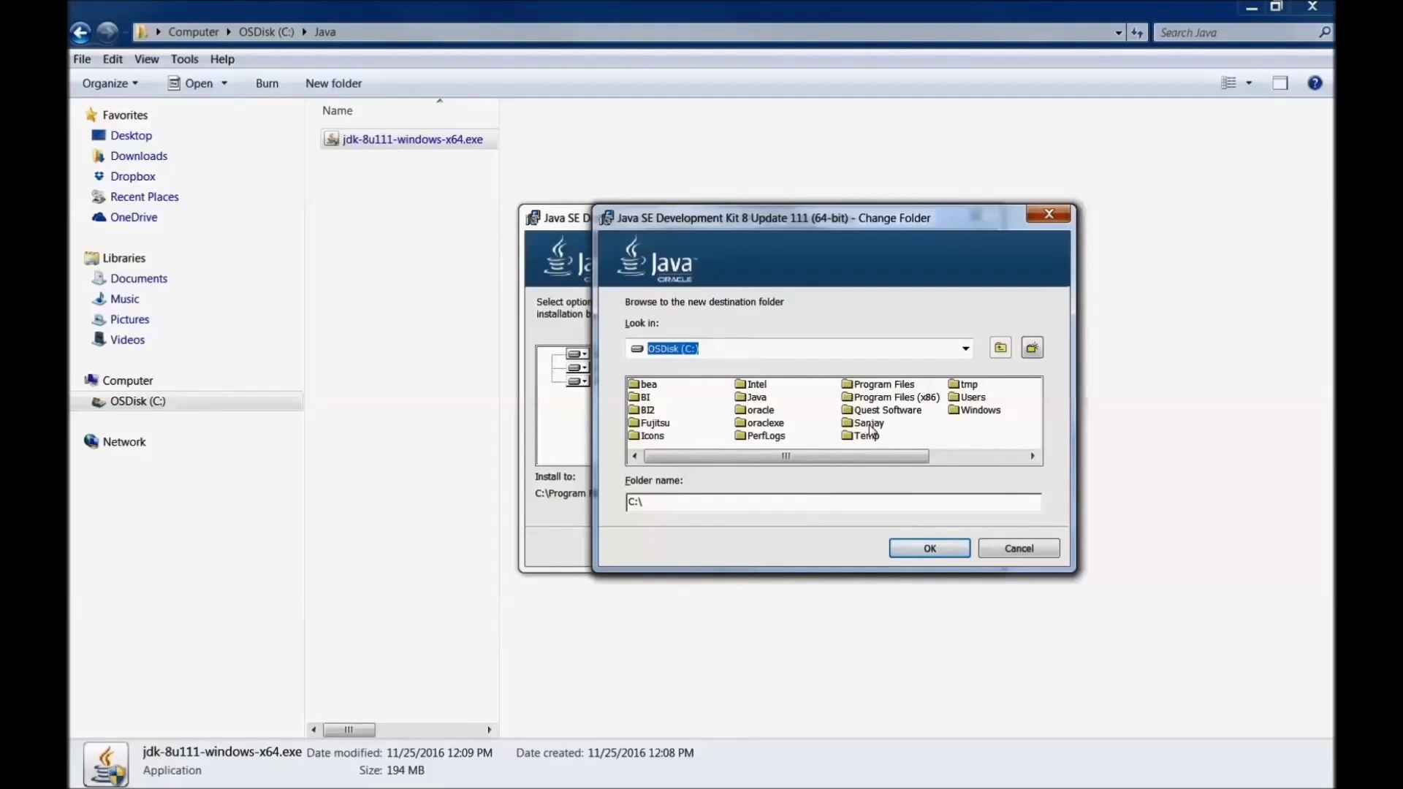
double_click(757, 398)
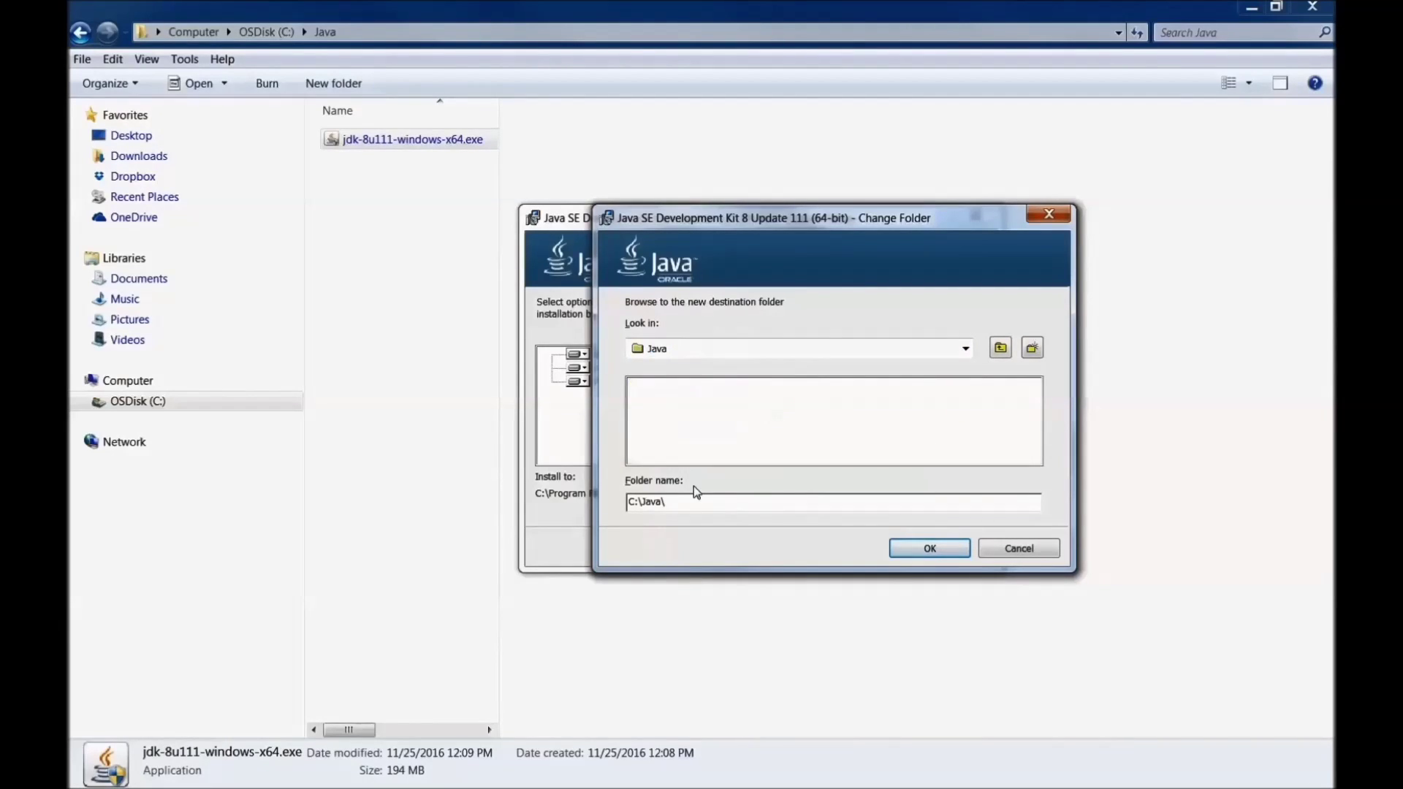
key(ctrl+v)
click(1032, 350)
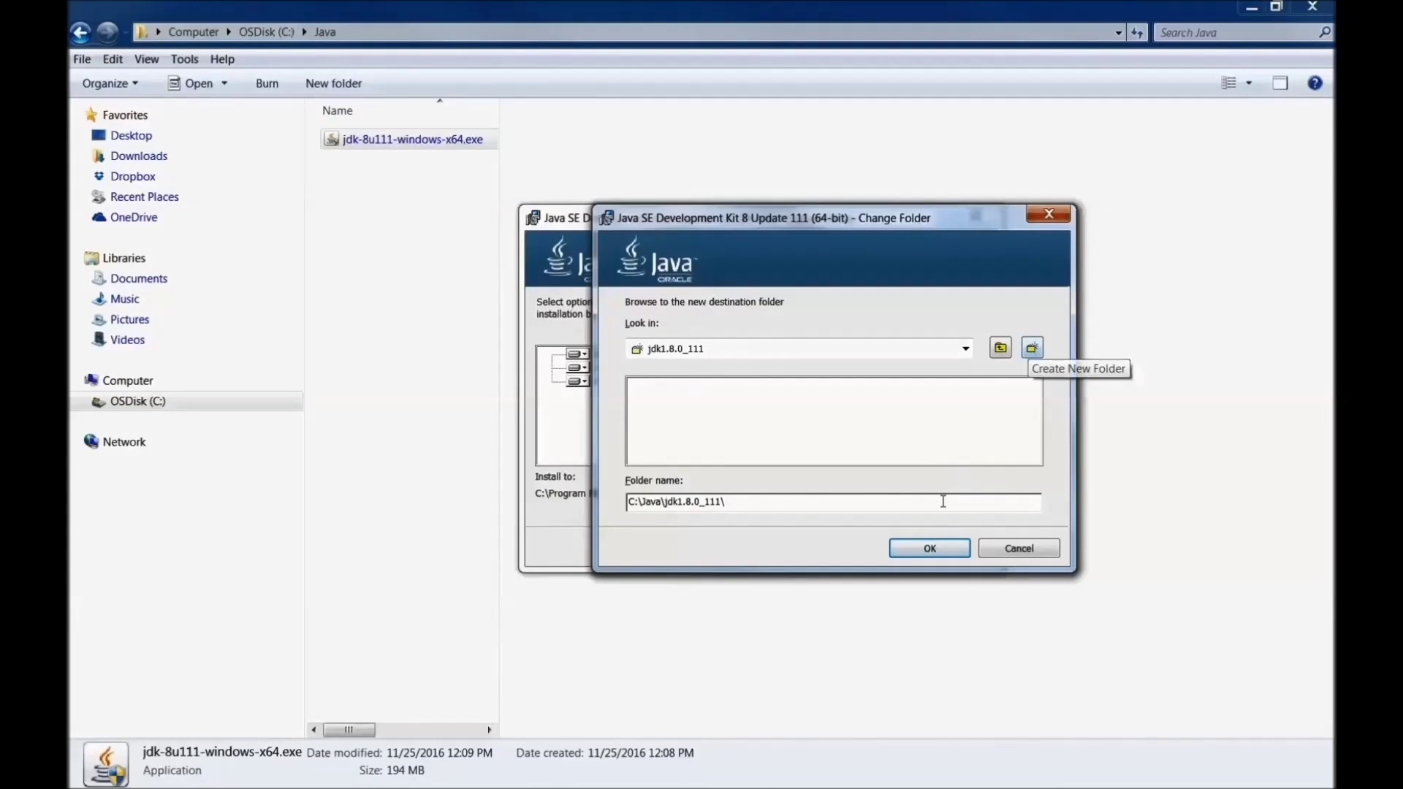
click(927, 550)
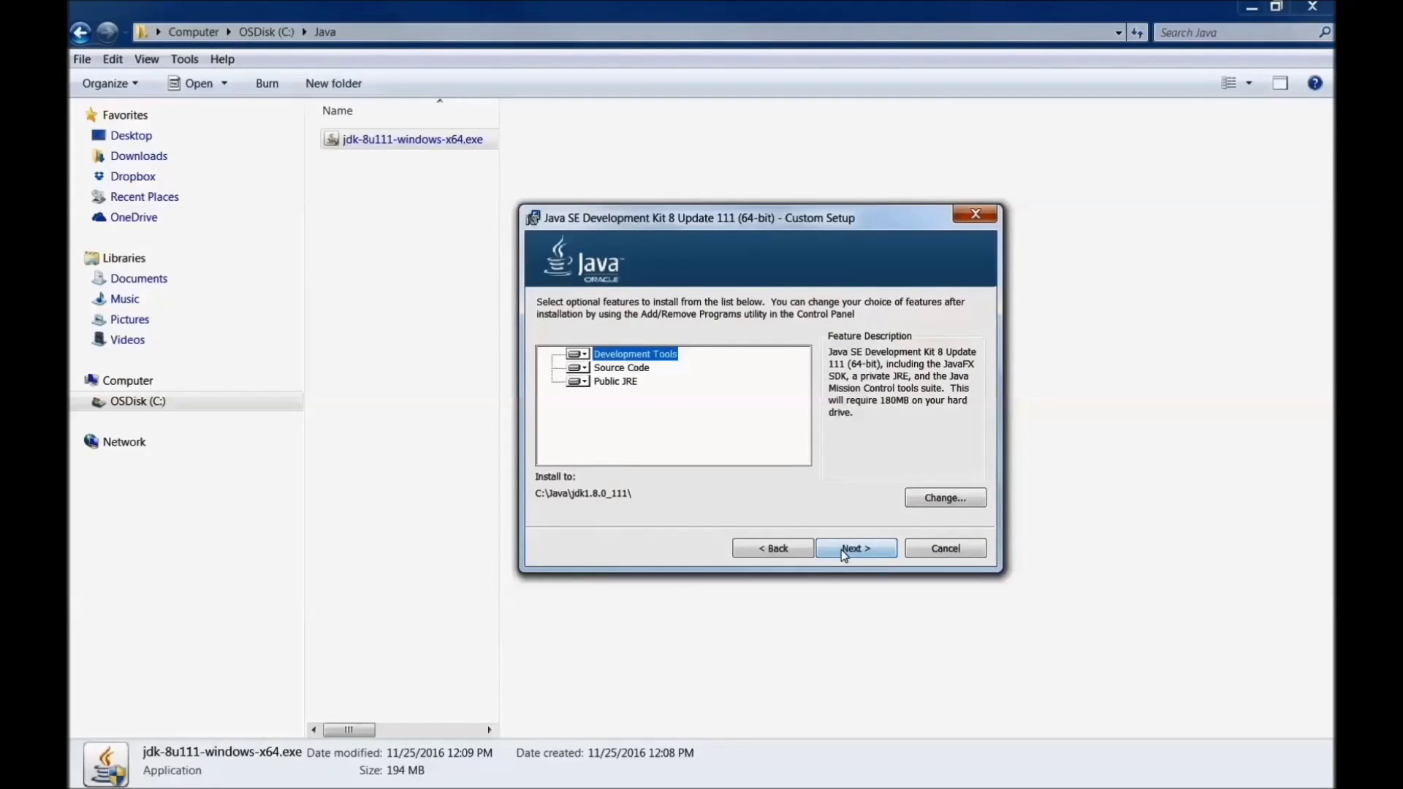
Step: Start the JDK installation into C:\Java\jdk1.8.0_111 and wait for the JRE destination page
click(843, 552)
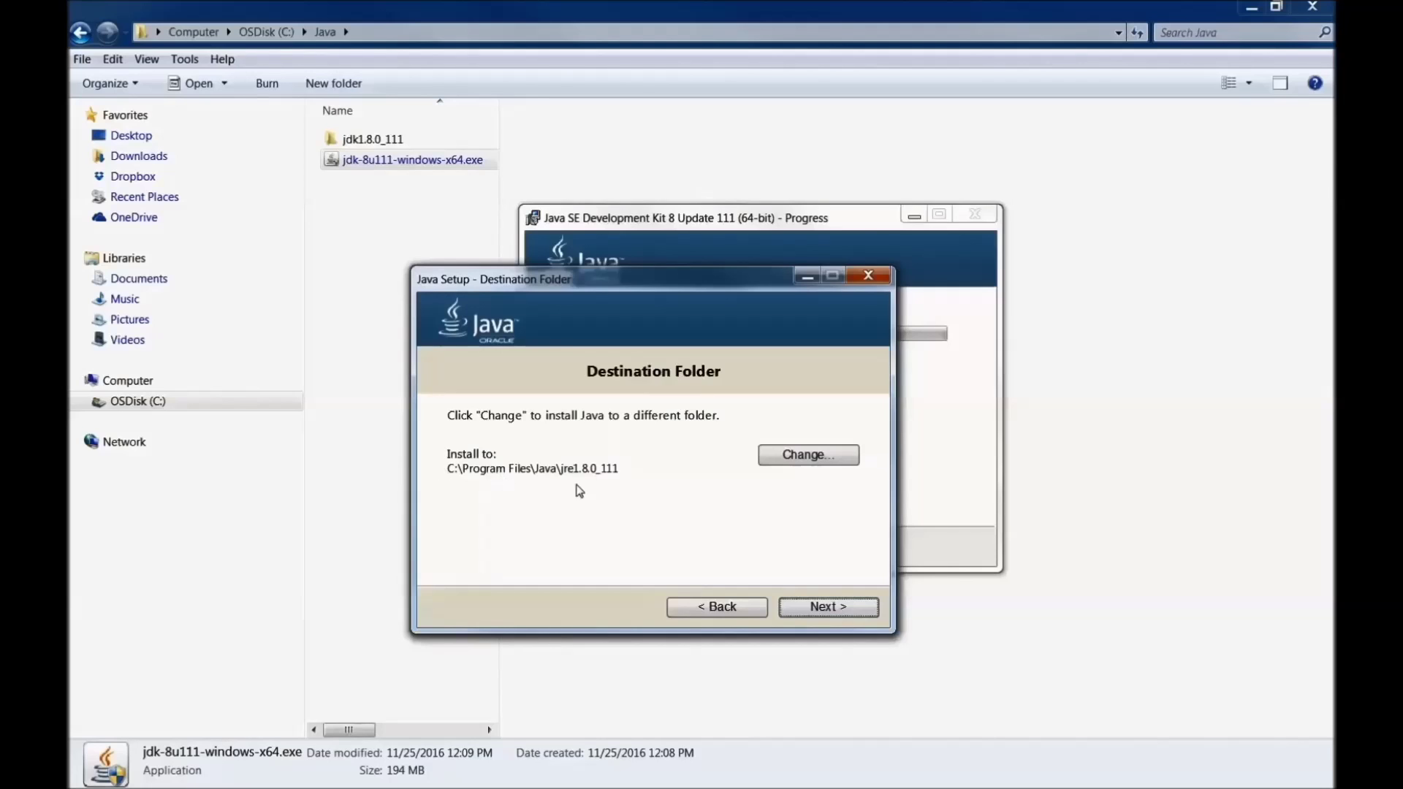
Step: Choose a different JRE folder, browsing to C:\Java in the folder picker
click(784, 458)
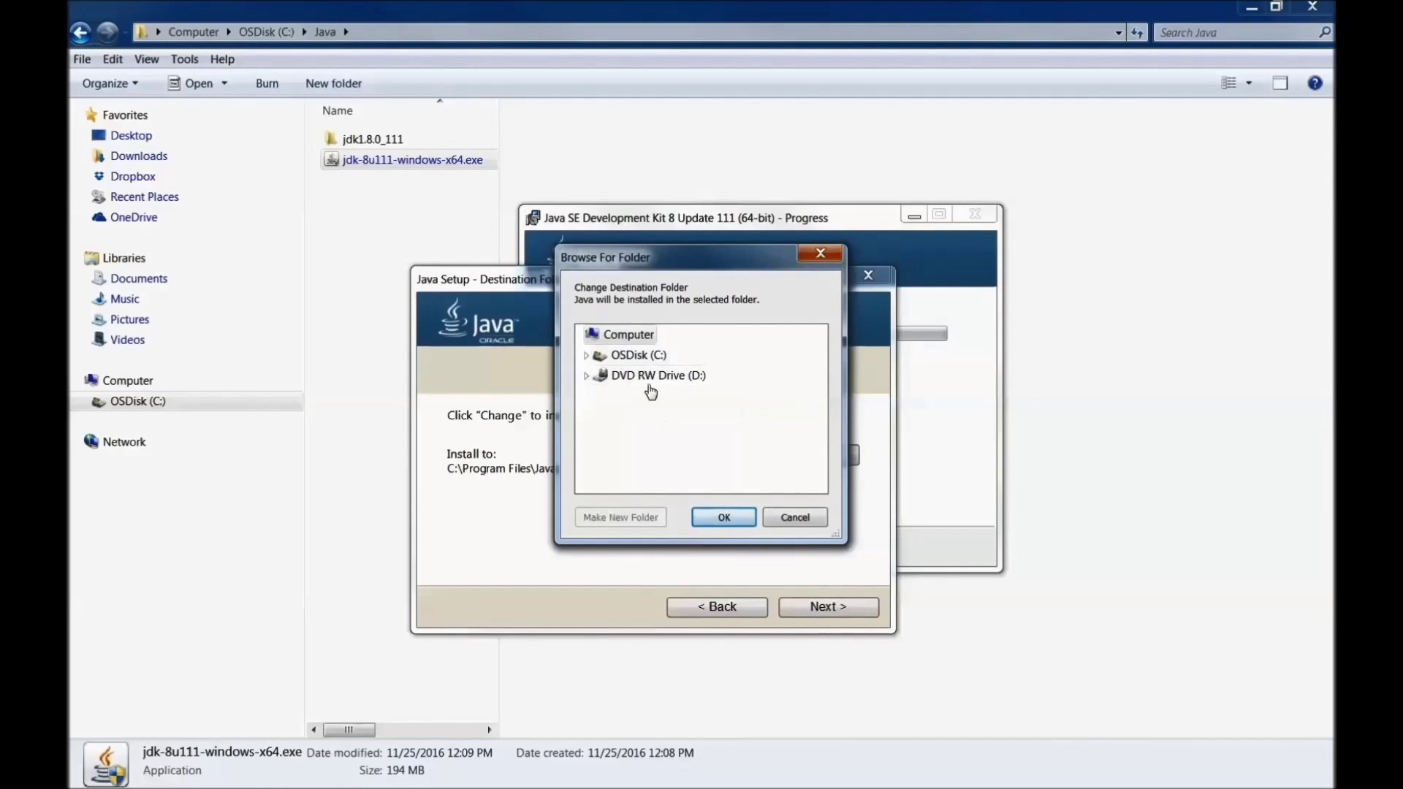
drag(676, 267, 1028, 328)
click(971, 416)
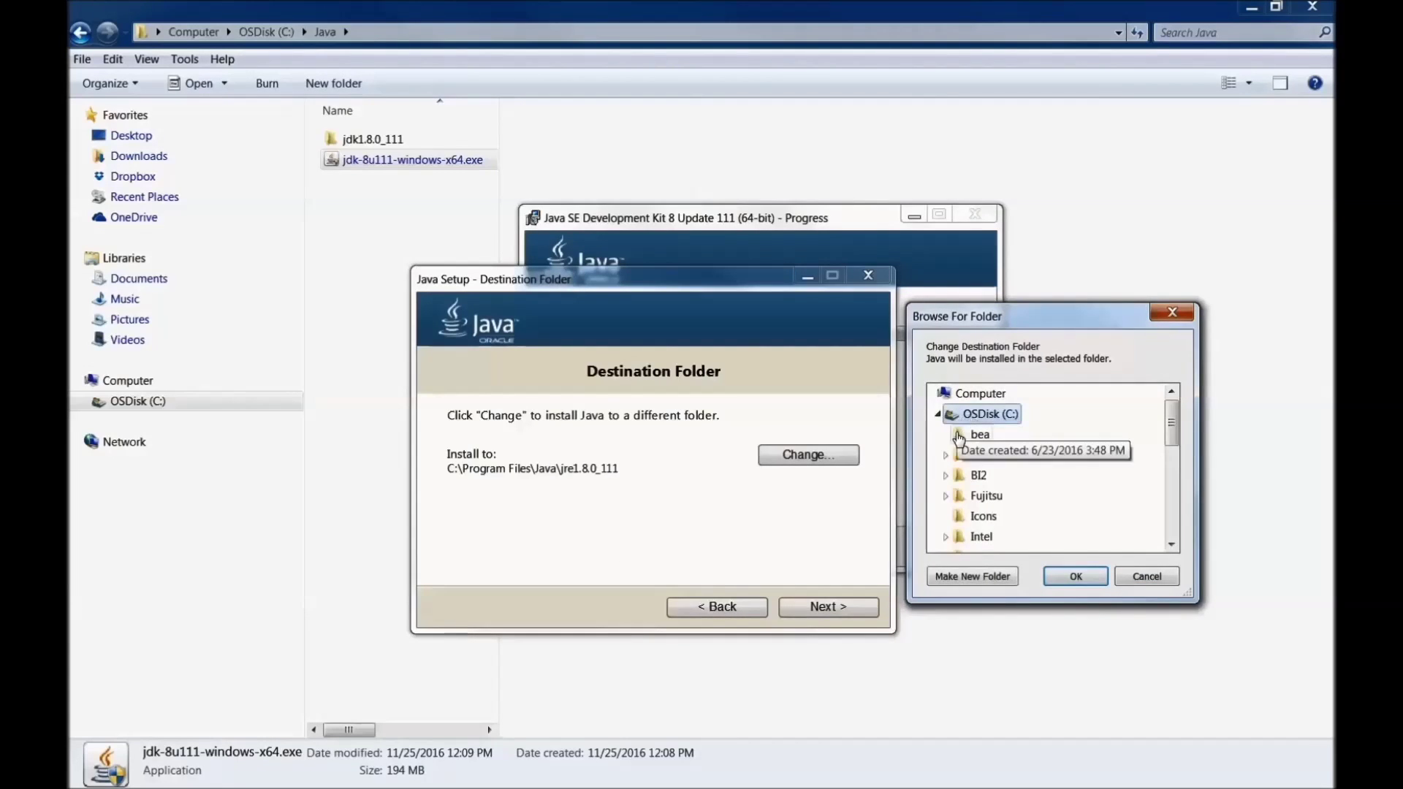
drag(1172, 427, 1173, 447)
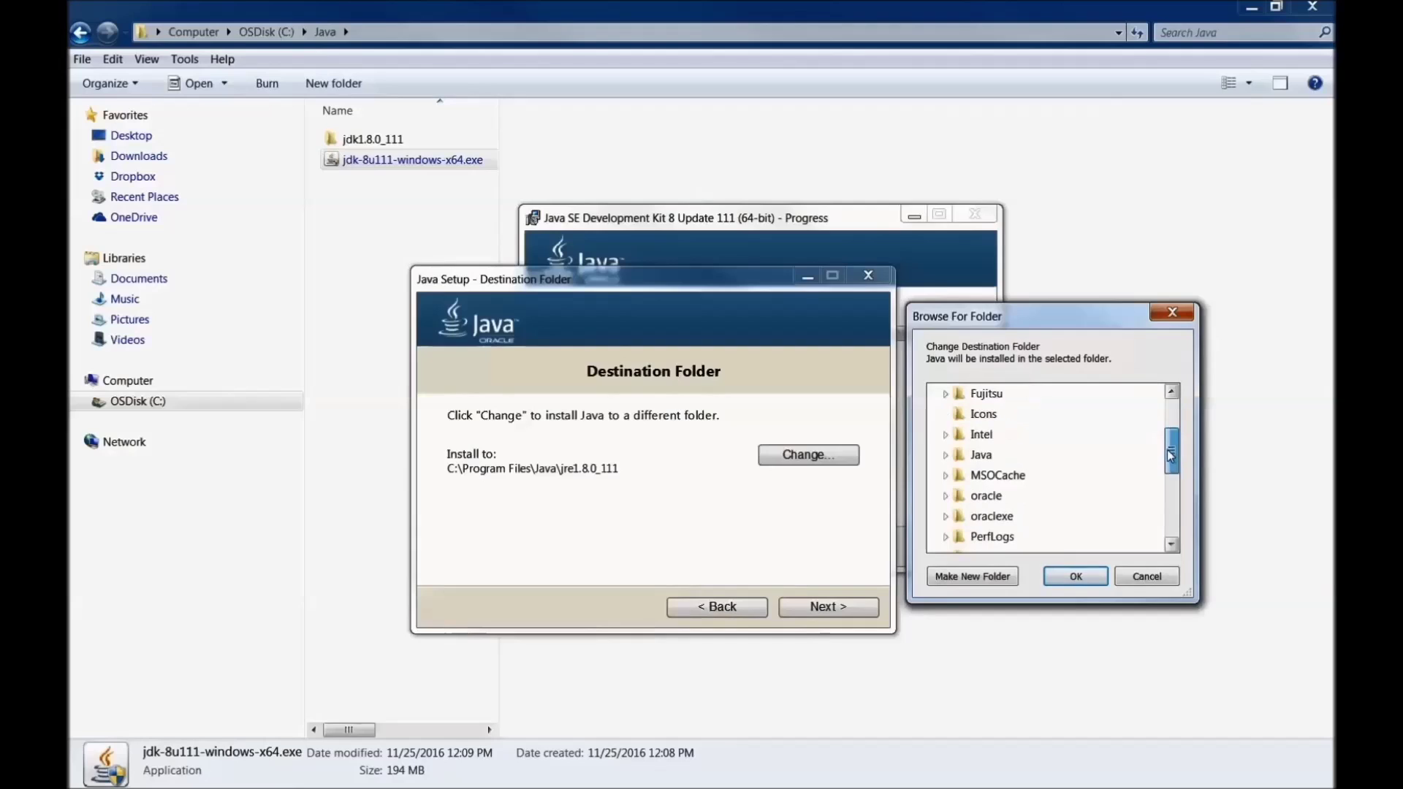
click(981, 468)
drag(1172, 433, 1172, 449)
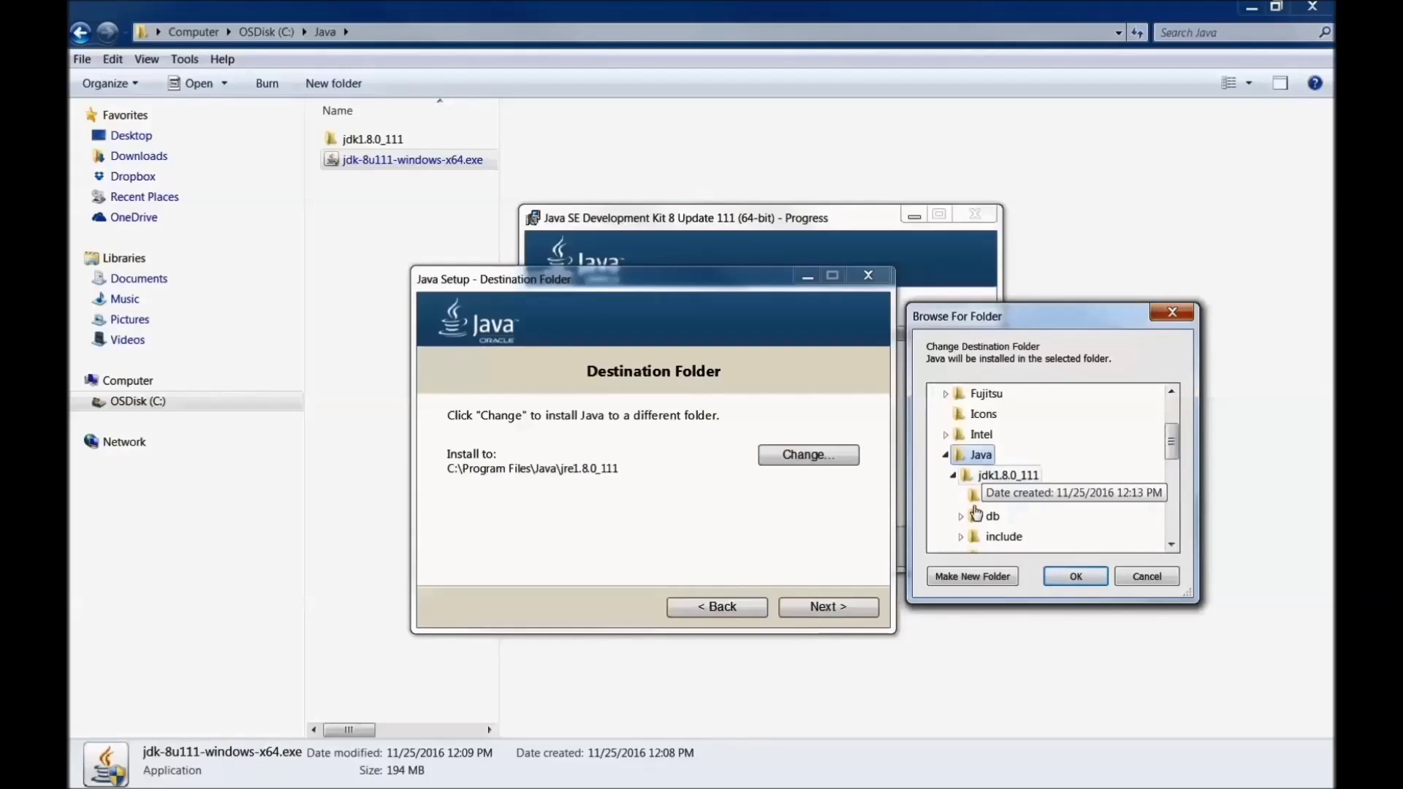
Step: Create a jre1.8.0_11 folder inside C:\Java, accept it, and continue the installation
click(973, 577)
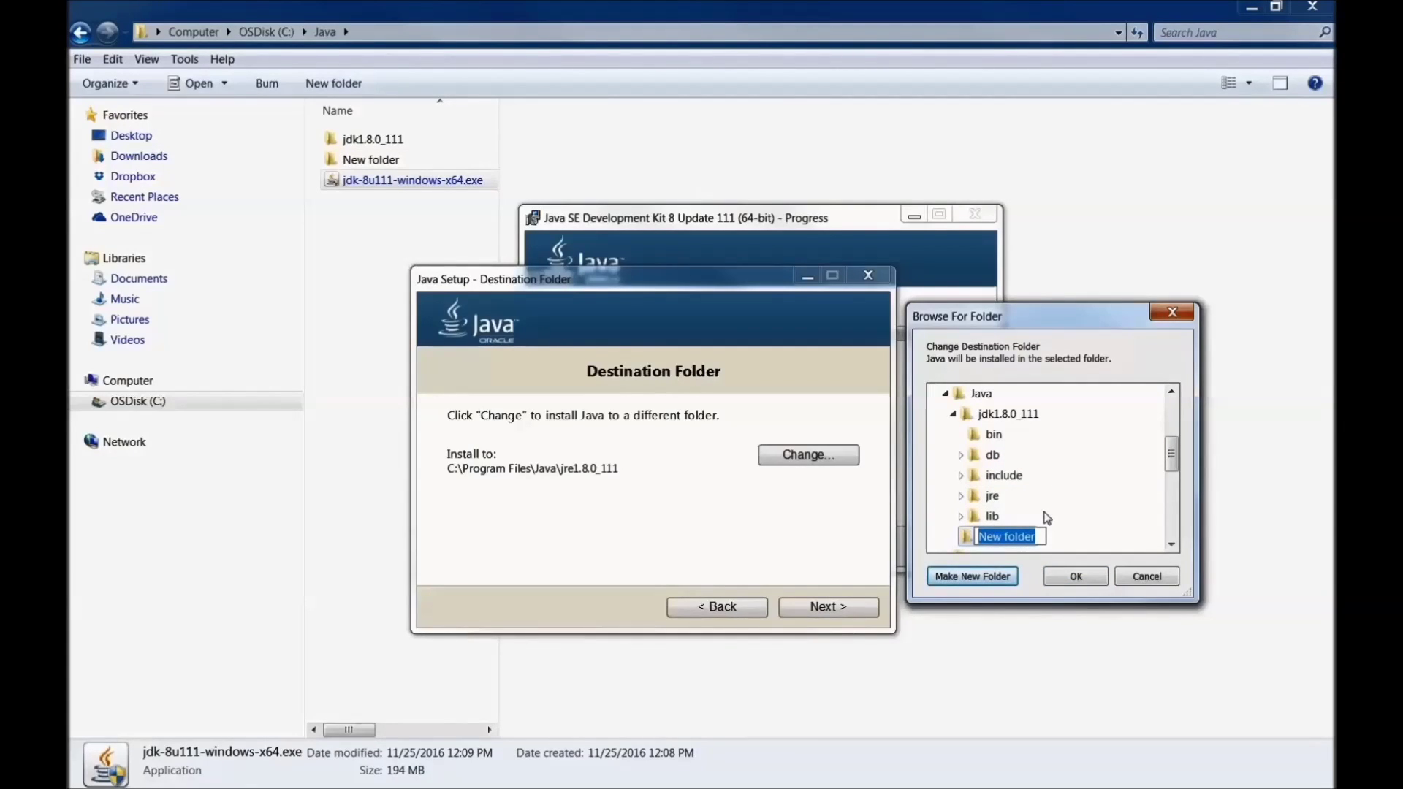
text(jre)
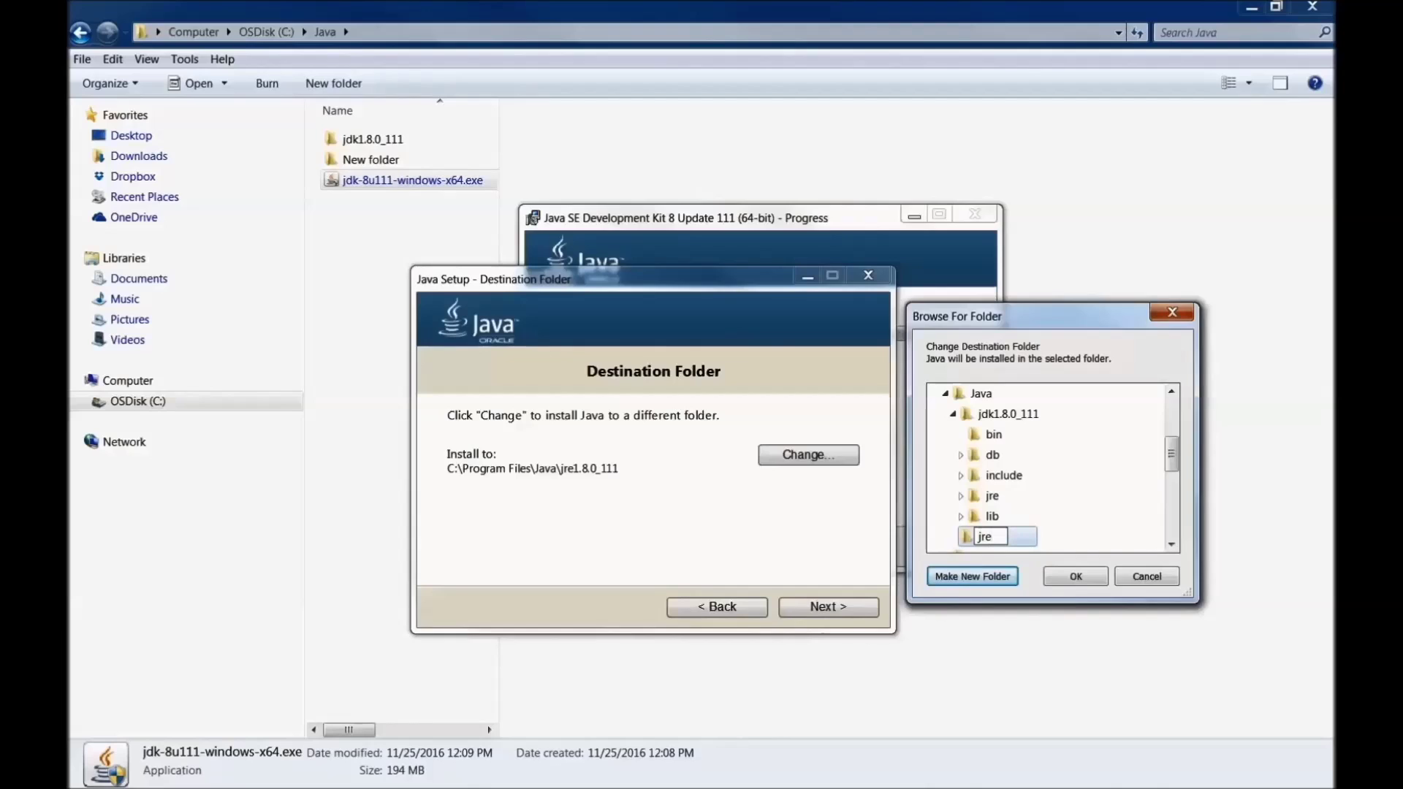
text(1.8.0_11)
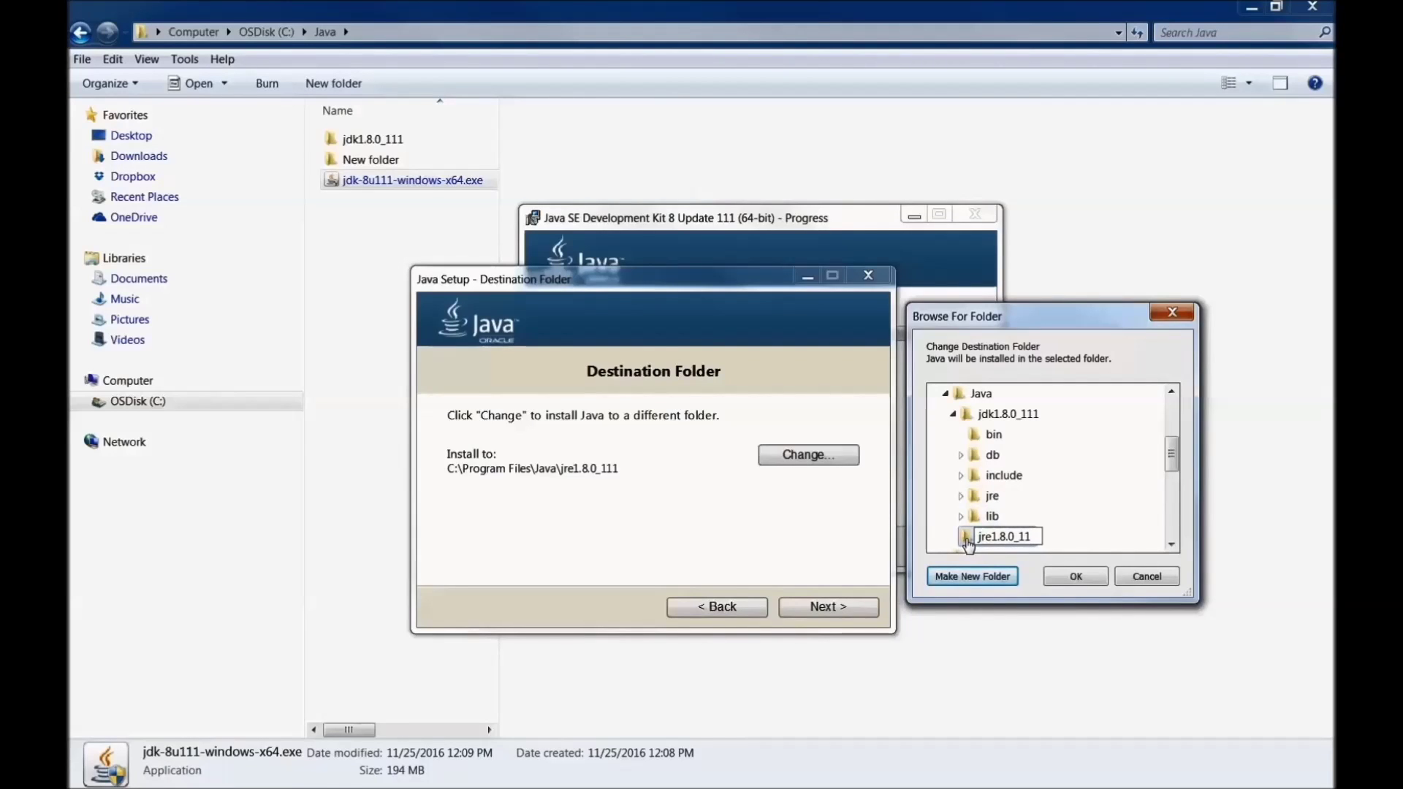
key(Return)
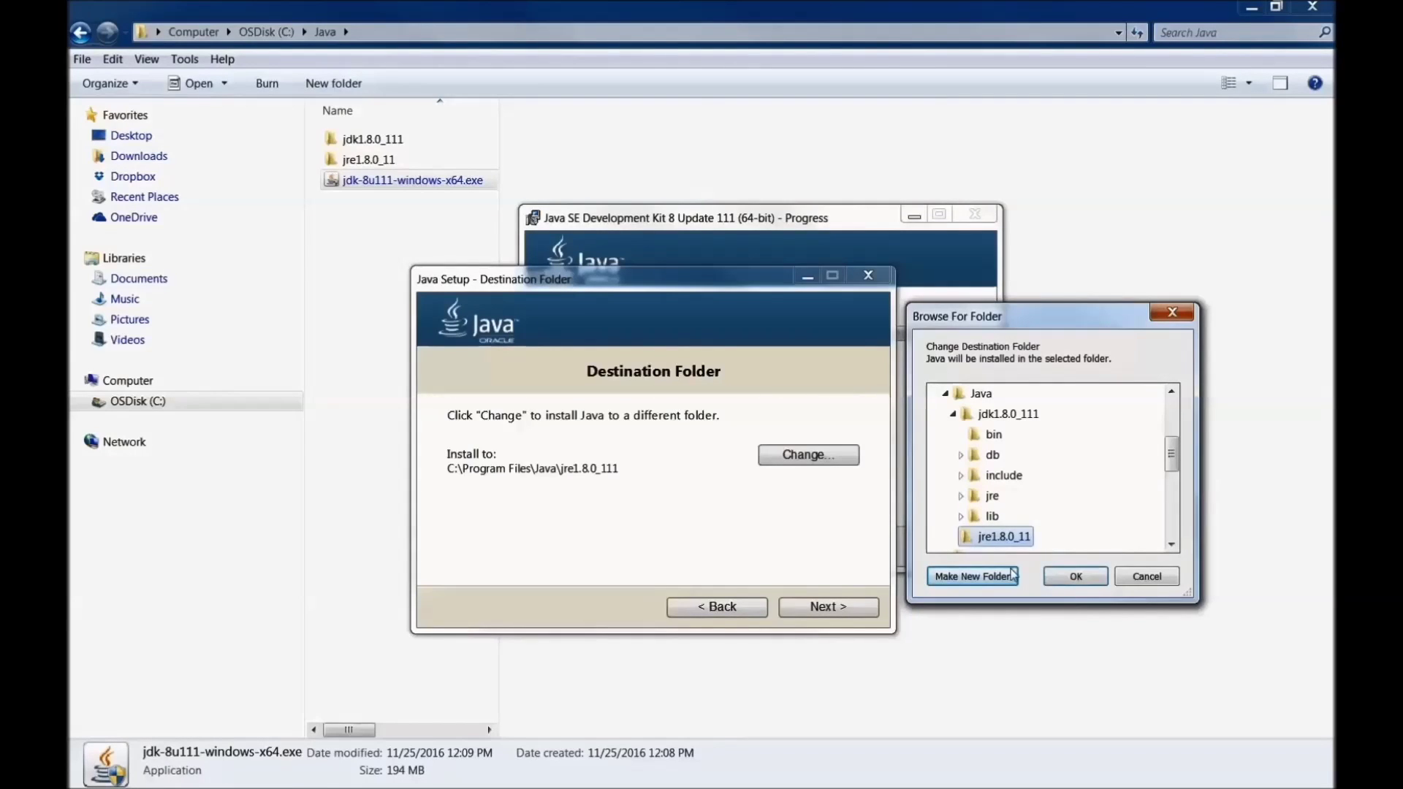
click(1075, 576)
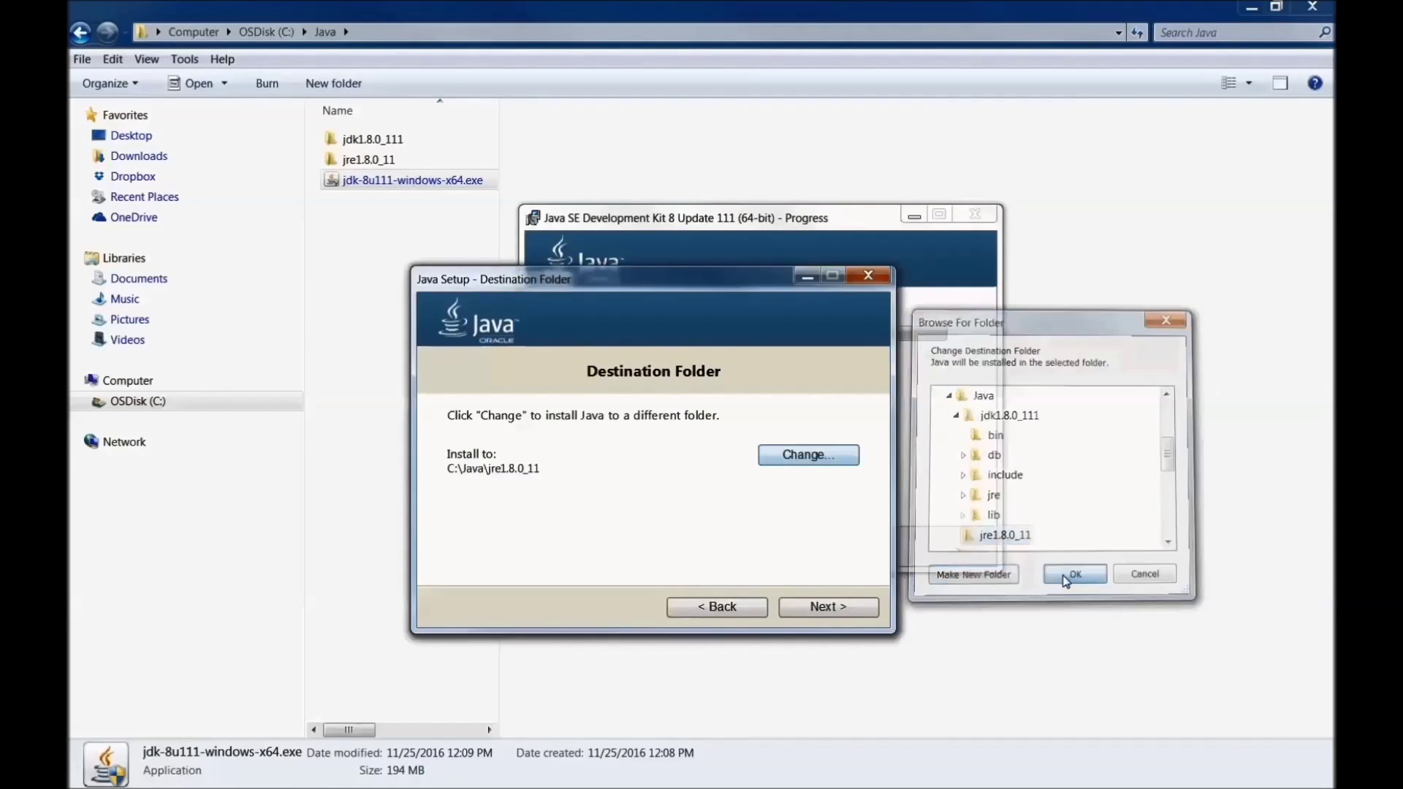
click(838, 610)
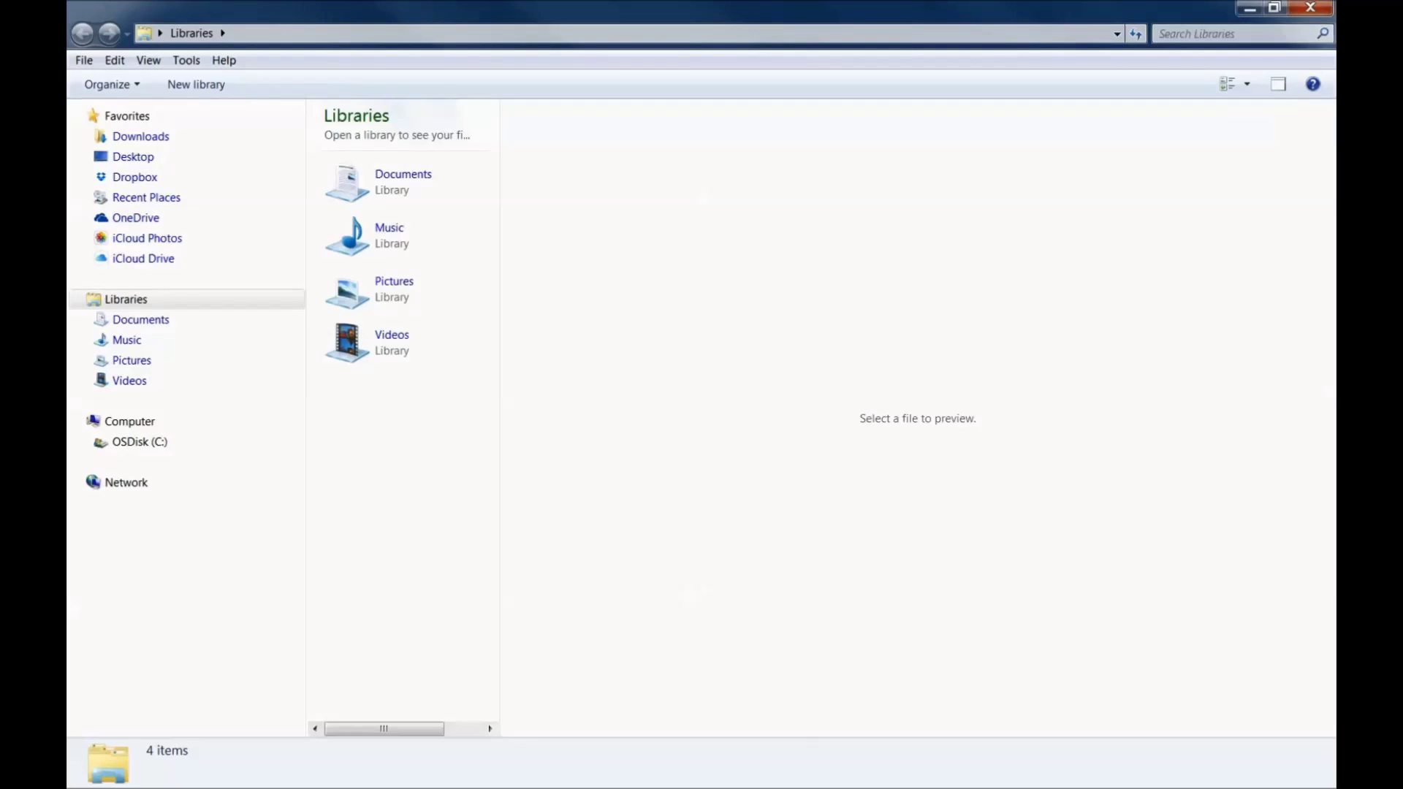
Step: Open Environment Variables from the computer's Advanced system settings
right_click(146, 423)
click(201, 612)
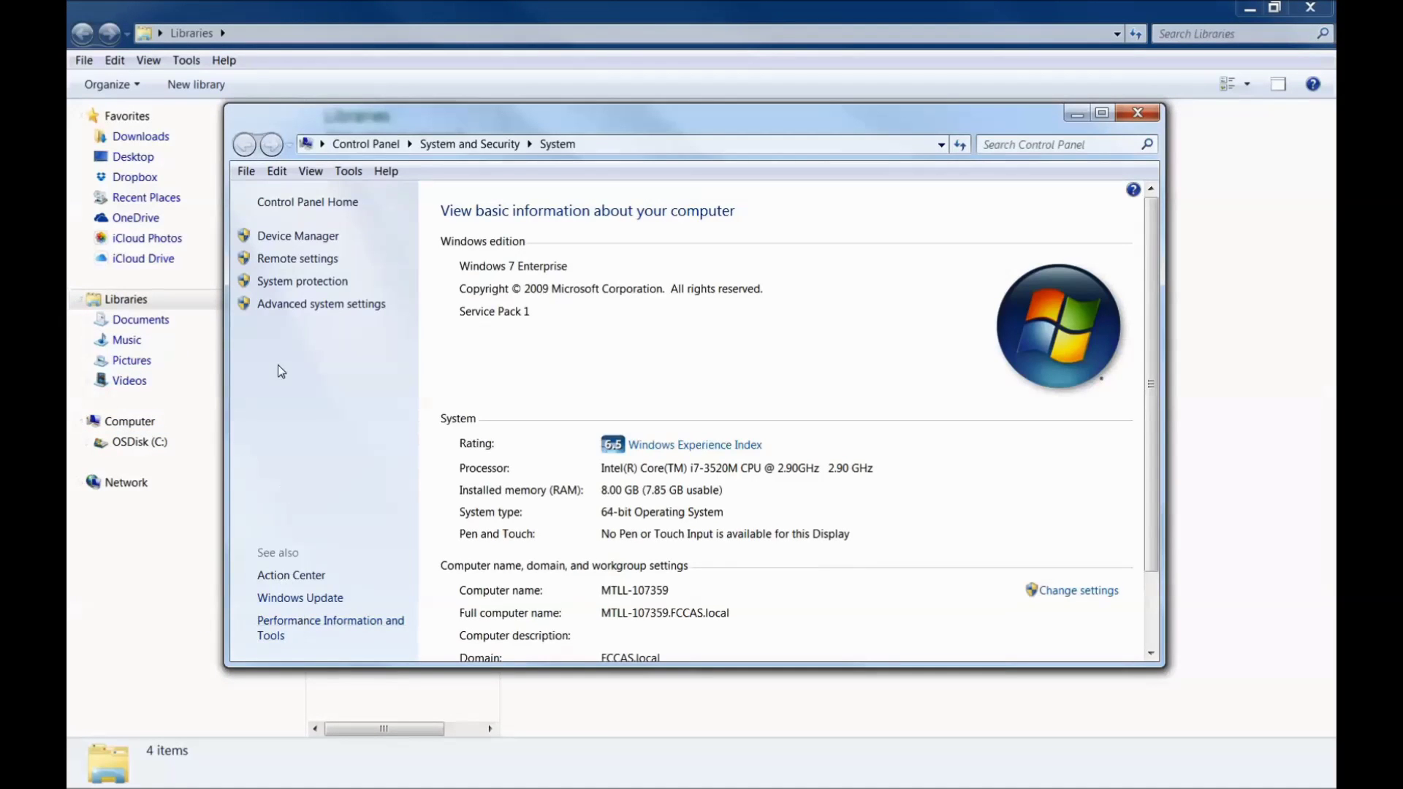
click(299, 305)
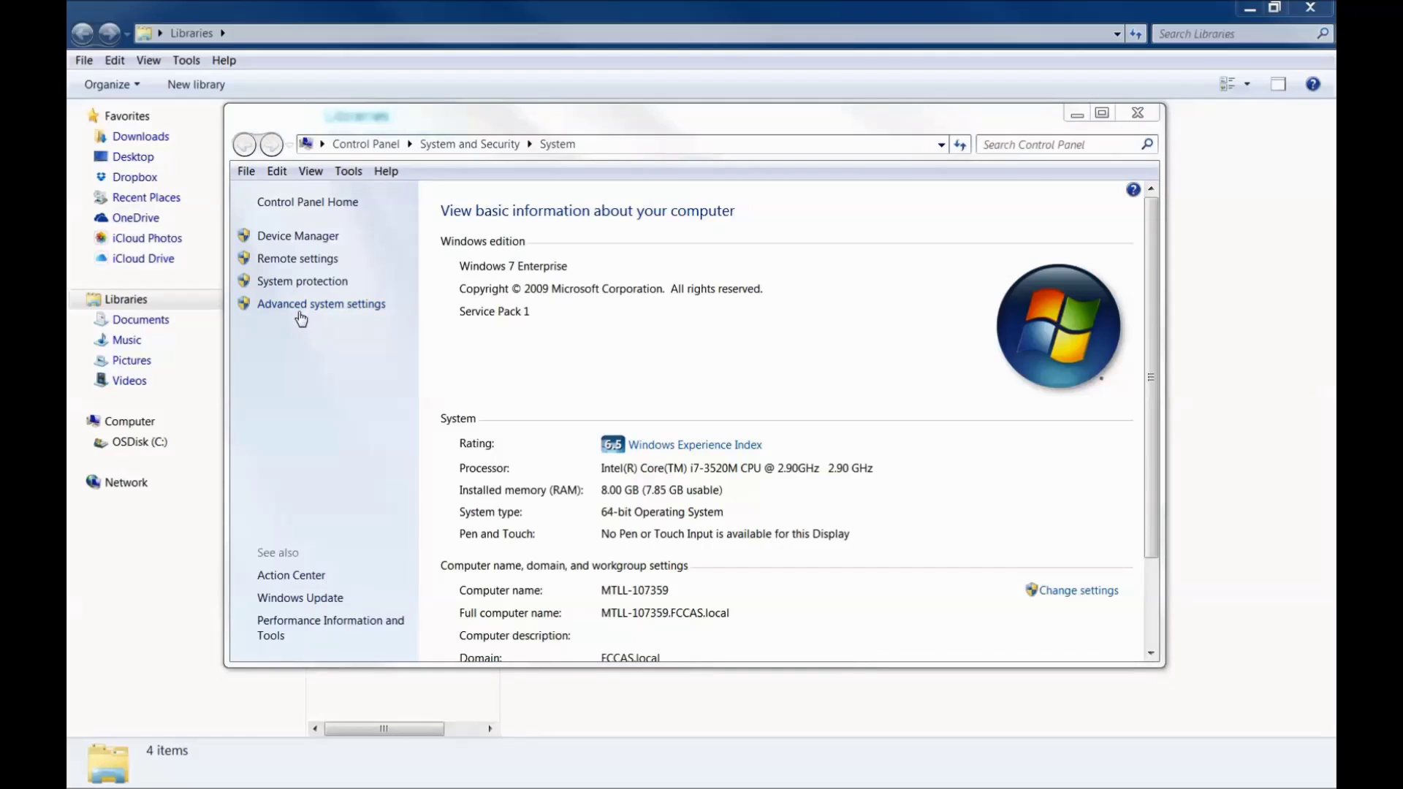
drag(673, 224, 806, 214)
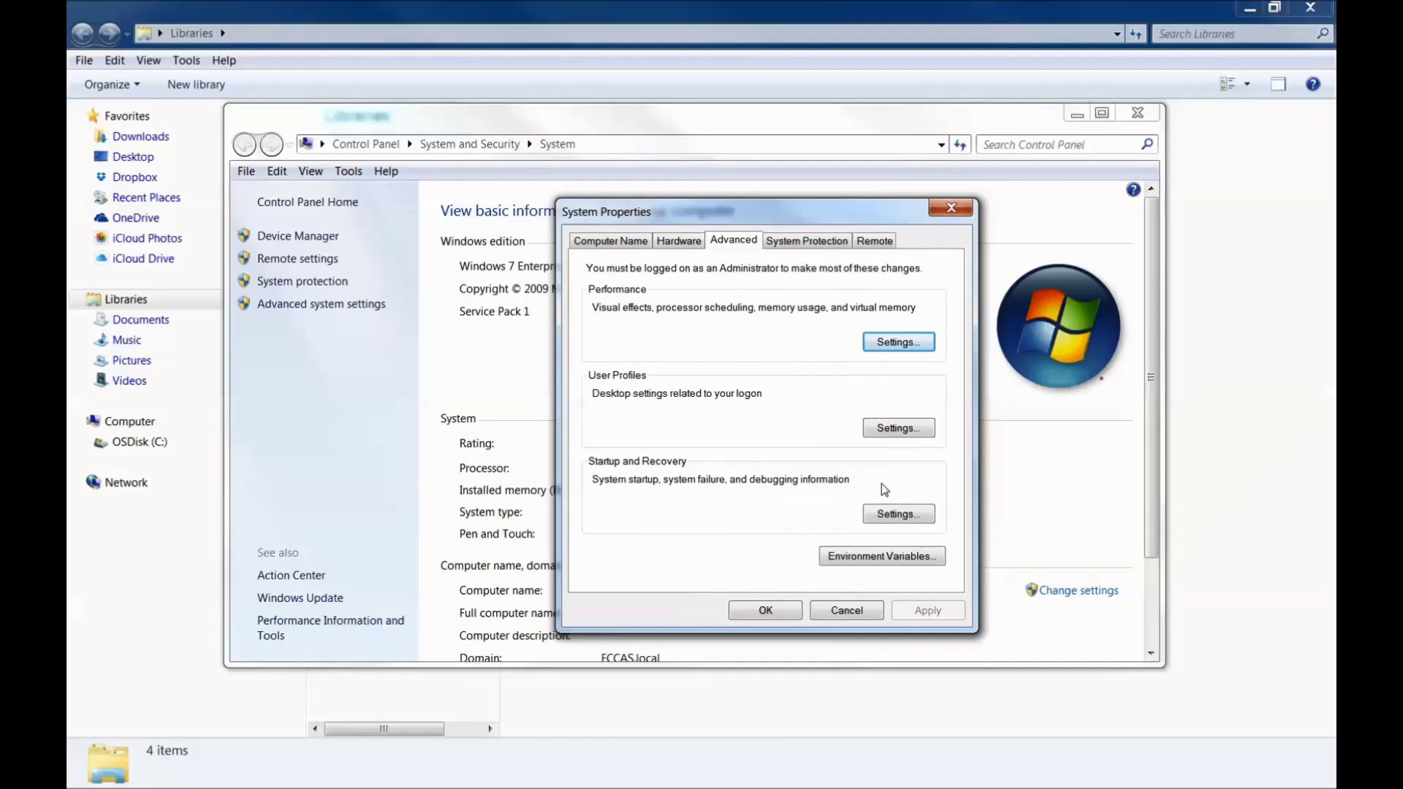
click(862, 560)
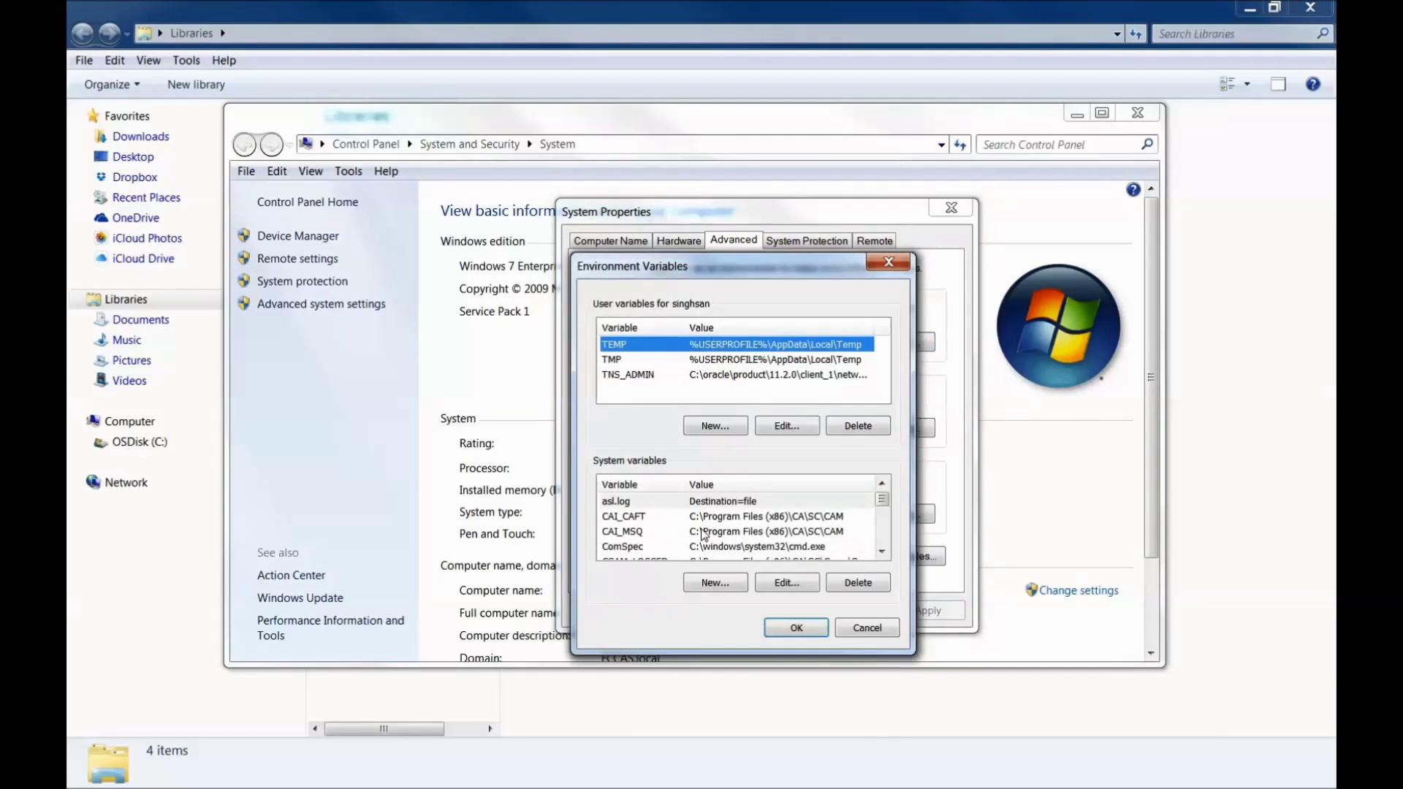
click(884, 552)
click(885, 551)
click(885, 552)
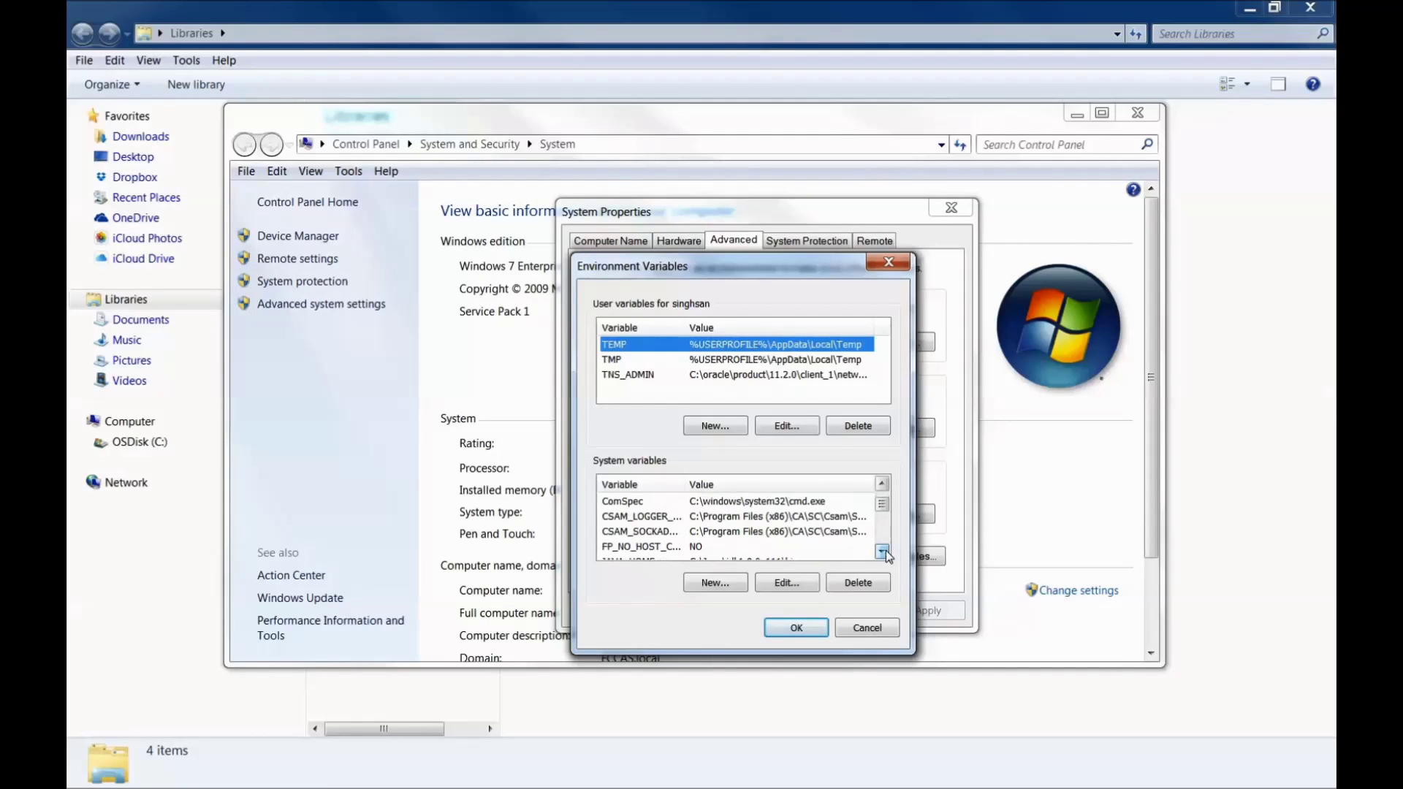
click(884, 552)
click(884, 552)
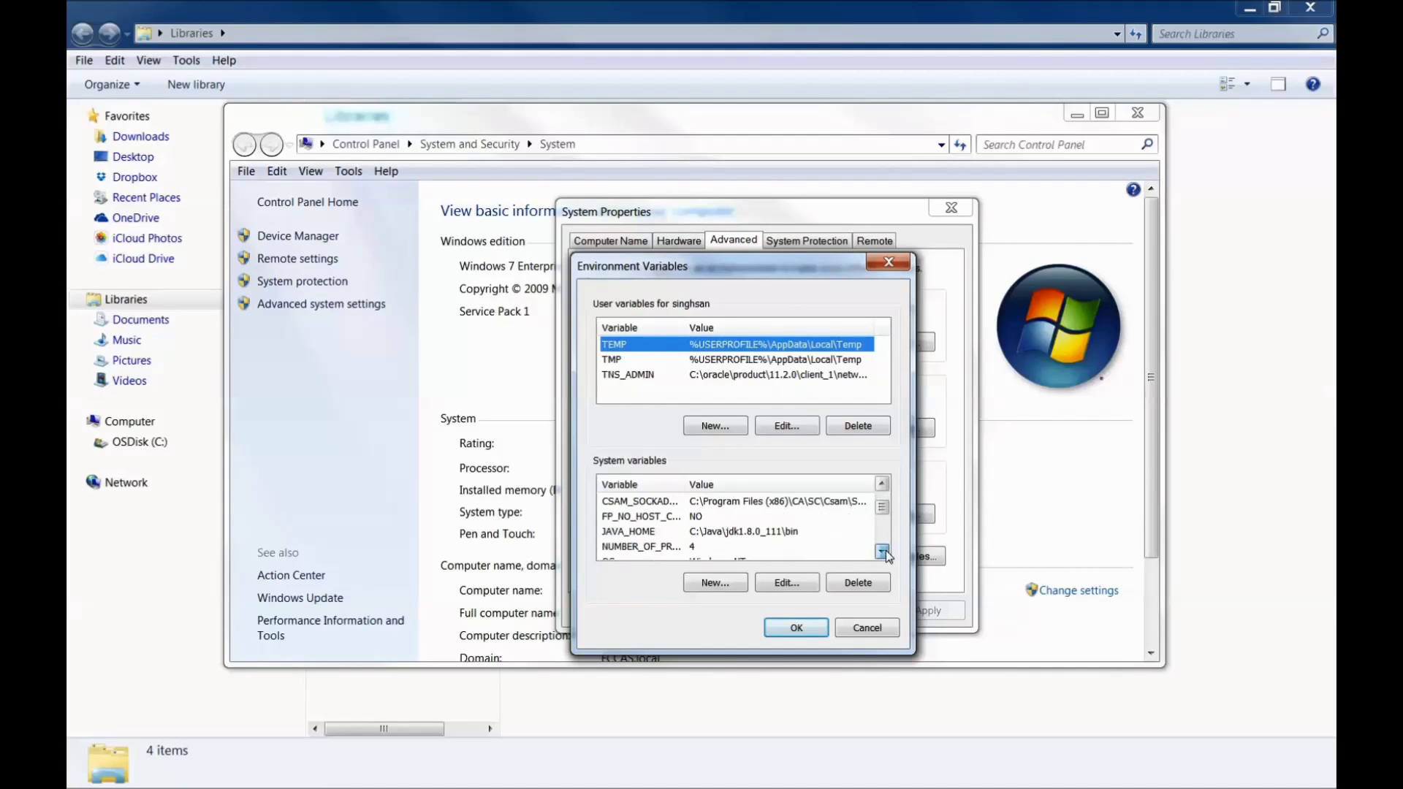
Step: Open JAVA_HOME under System variables and check its C:\Java\jdk1.8.0_111\bin value
click(650, 532)
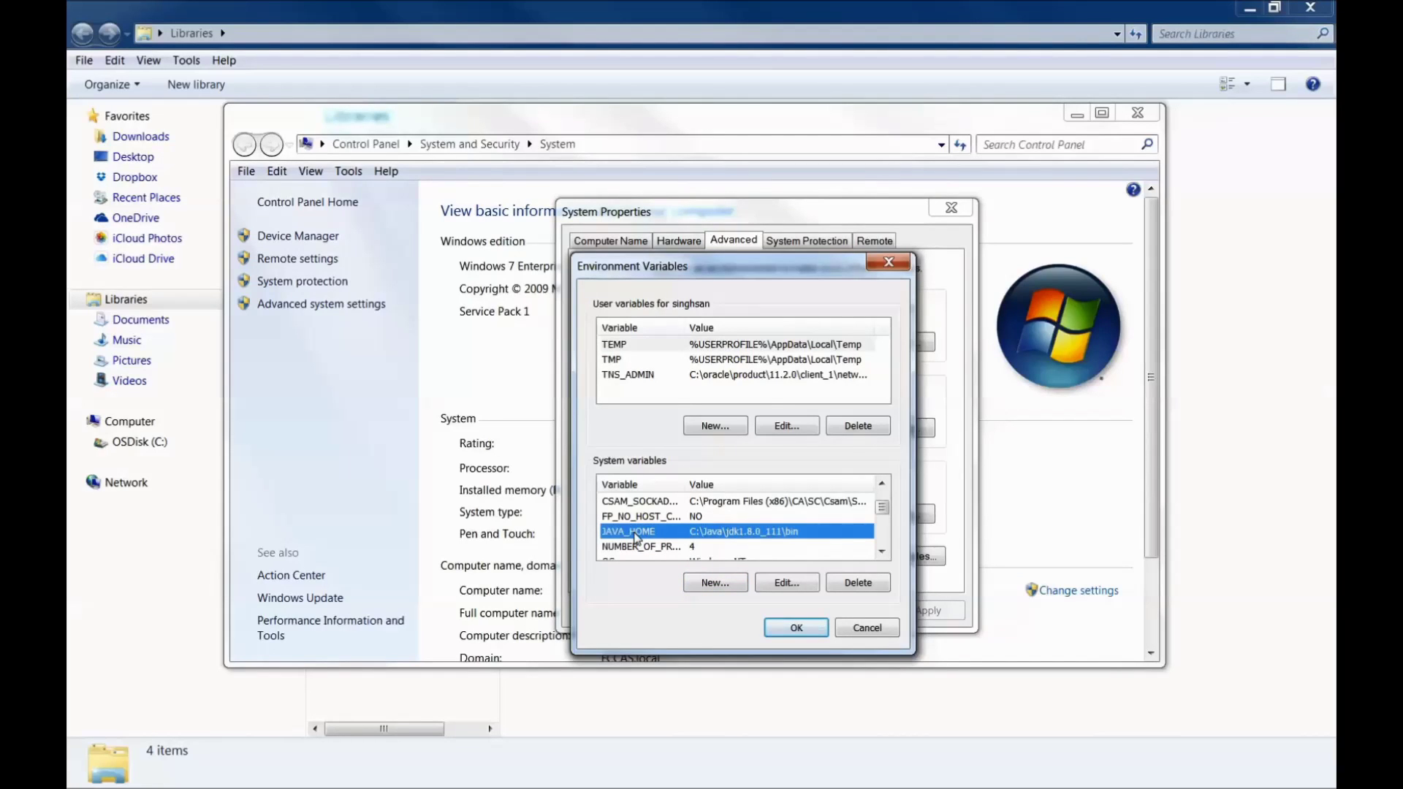
double_click(635, 539)
click(719, 353)
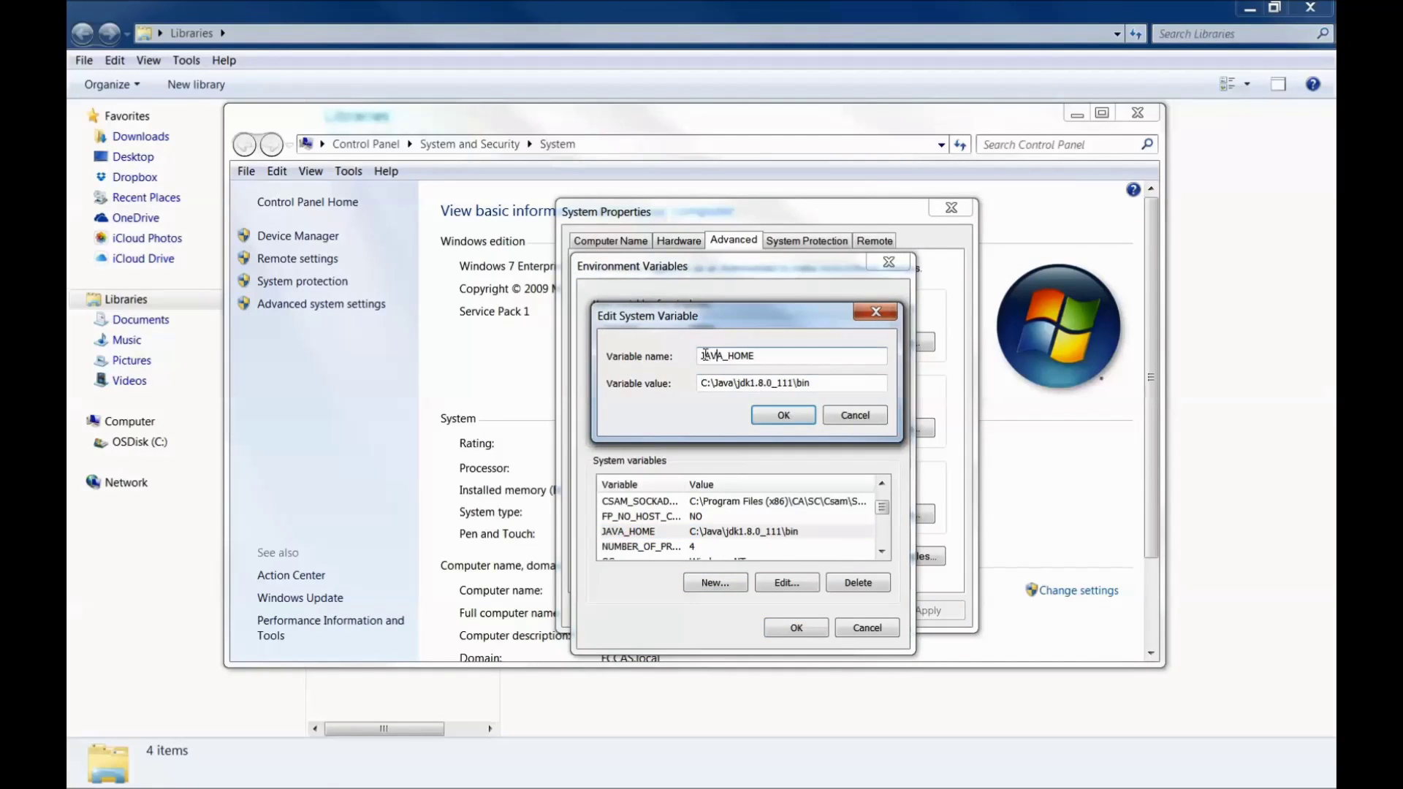
click(704, 383)
drag(809, 383, 699, 382)
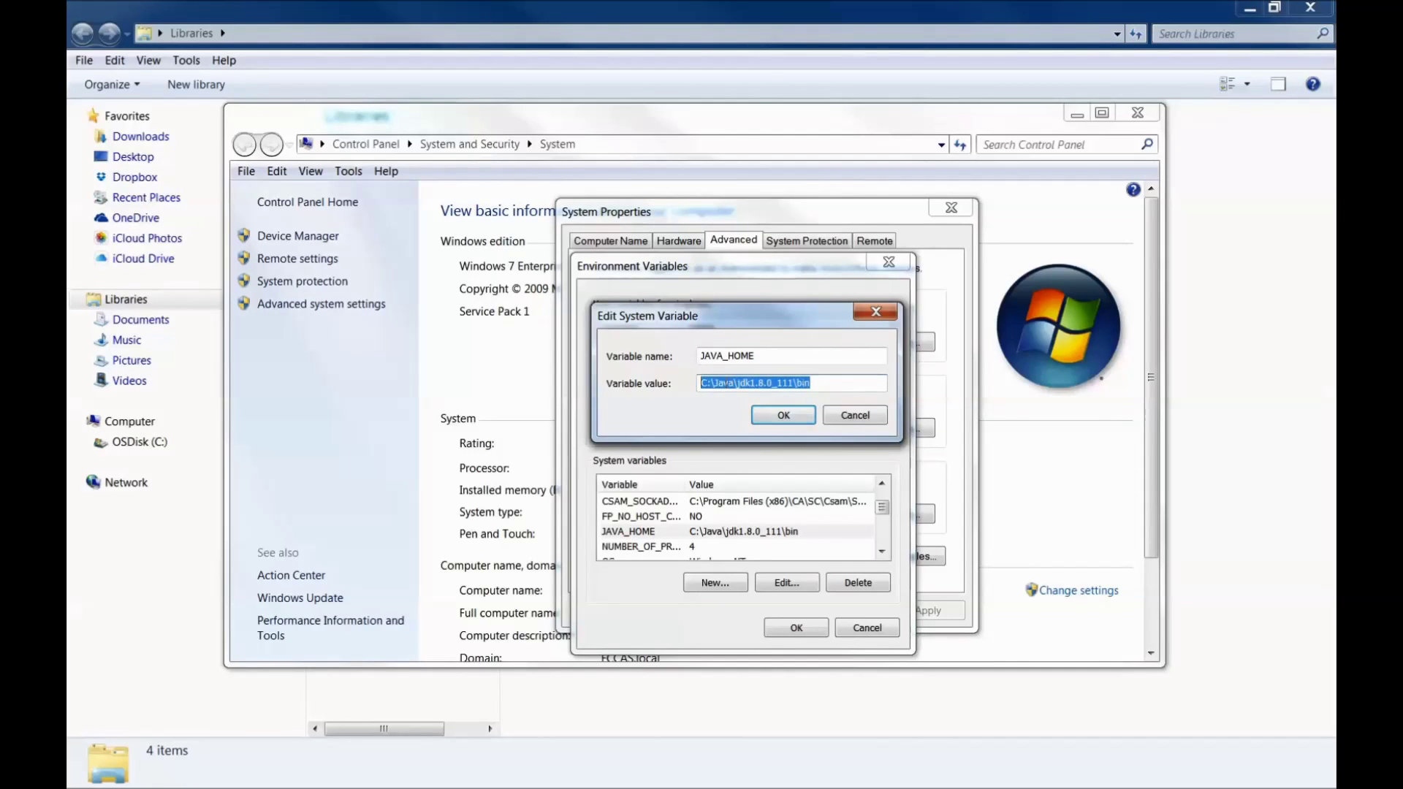
click(822, 383)
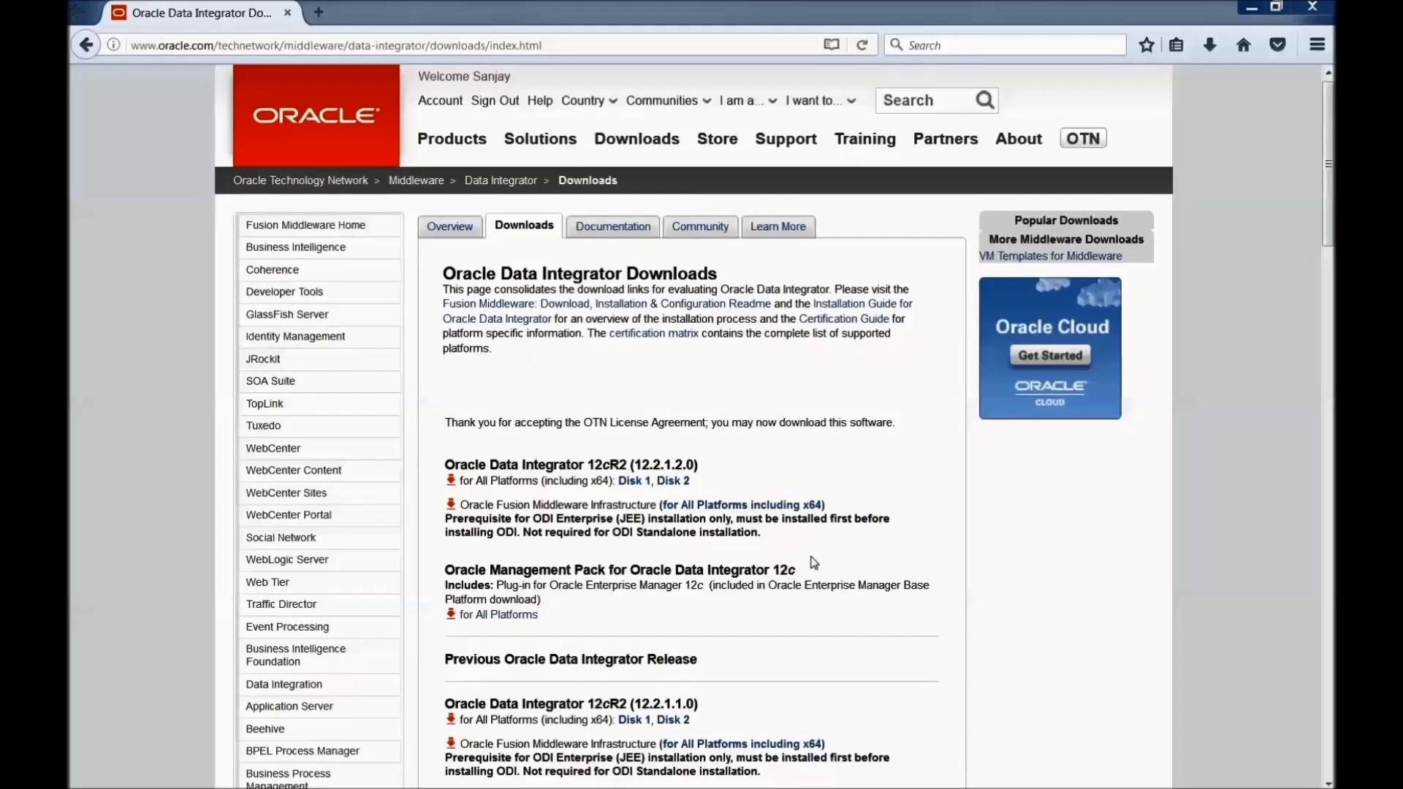
Step: Save fmw_12.2.1.2.0_infrastructure_Disk1_1of1.zip (1.45 GB) and show it in the Downloads folder
click(745, 510)
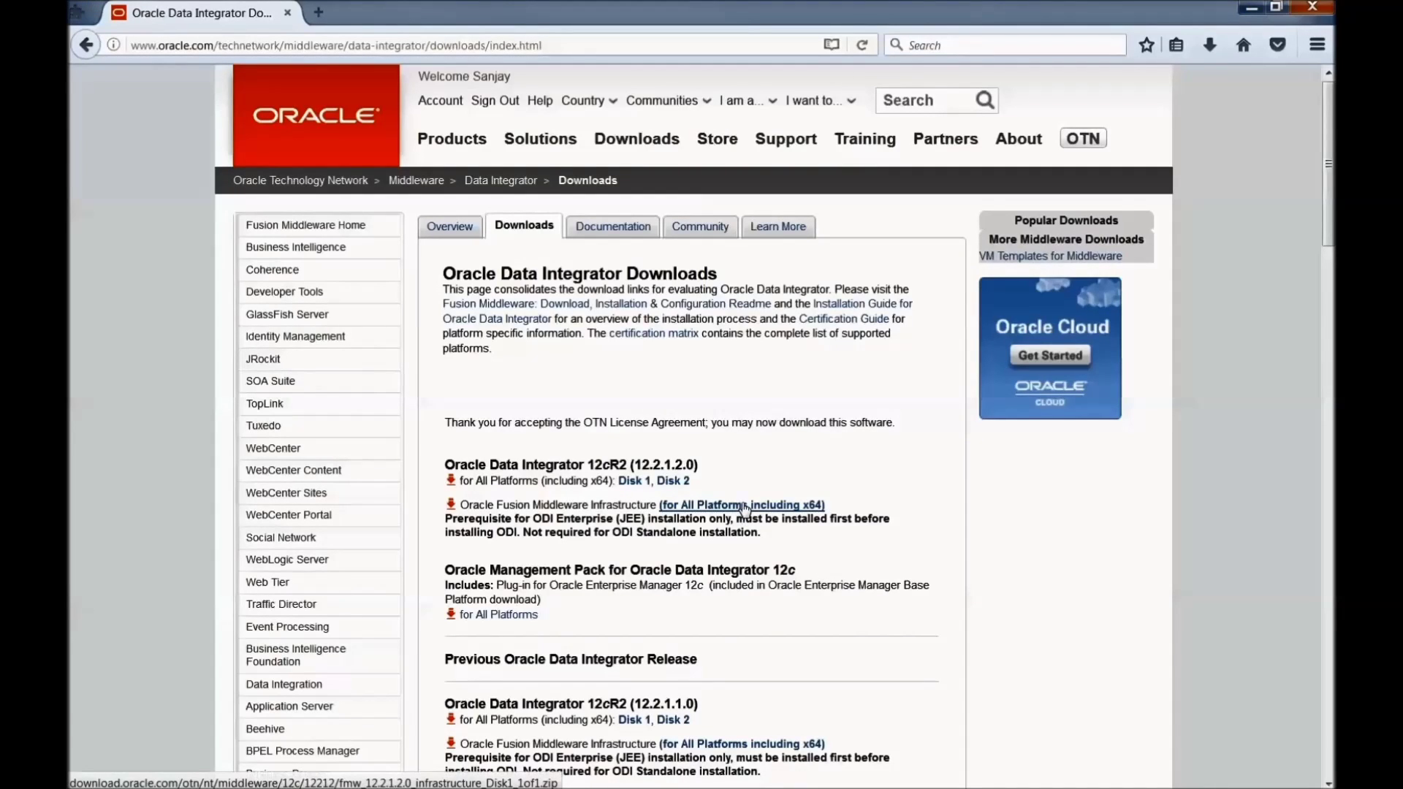
click(746, 511)
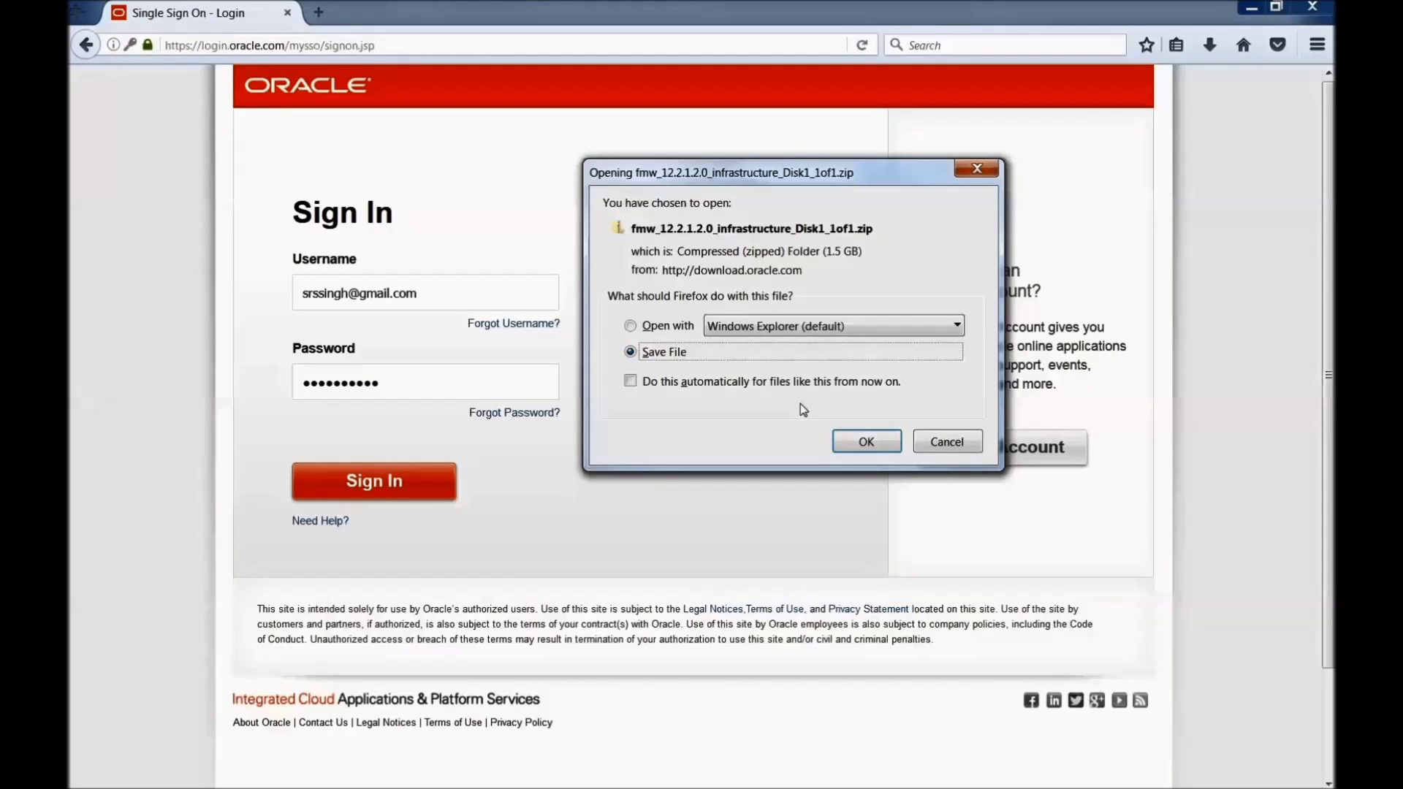
click(867, 442)
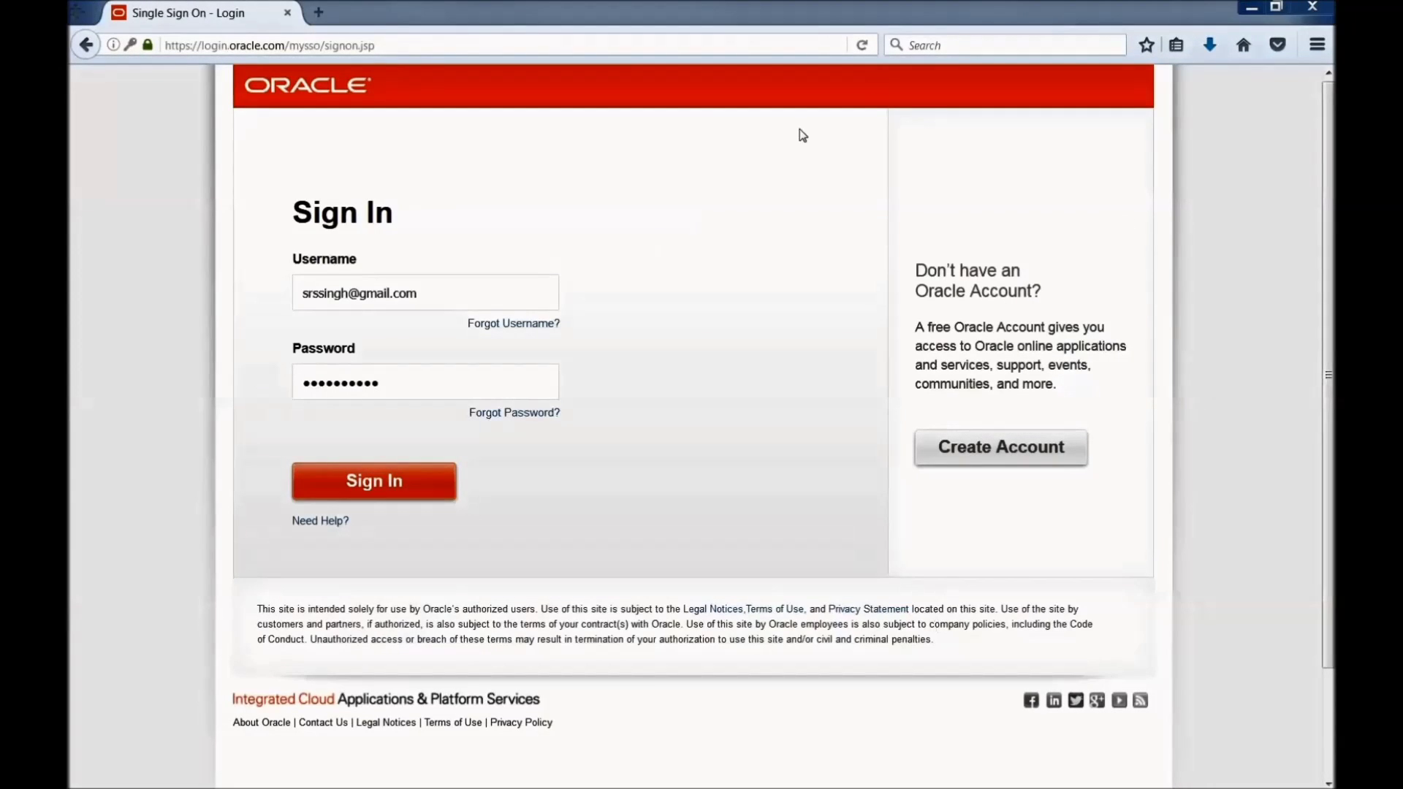
click(1208, 47)
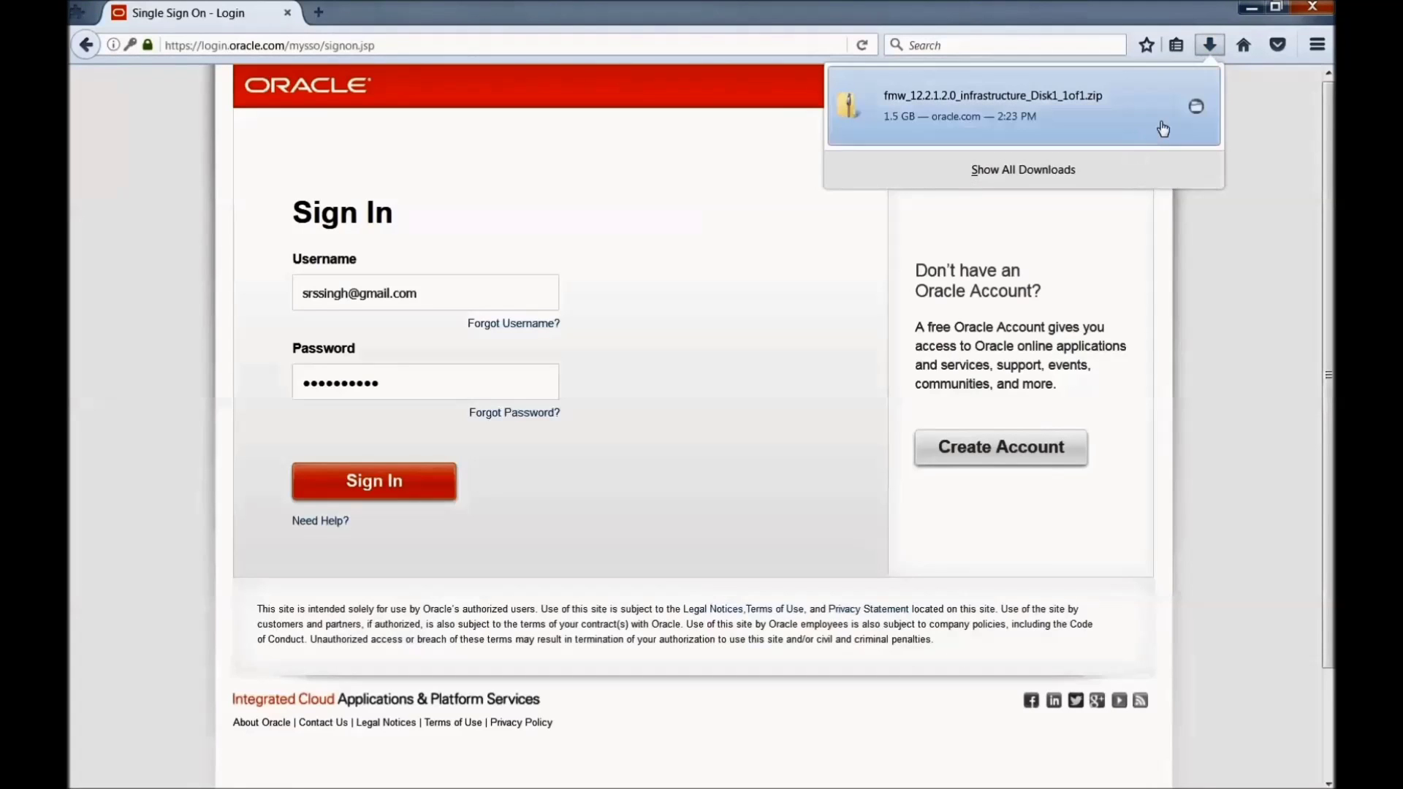
click(1197, 110)
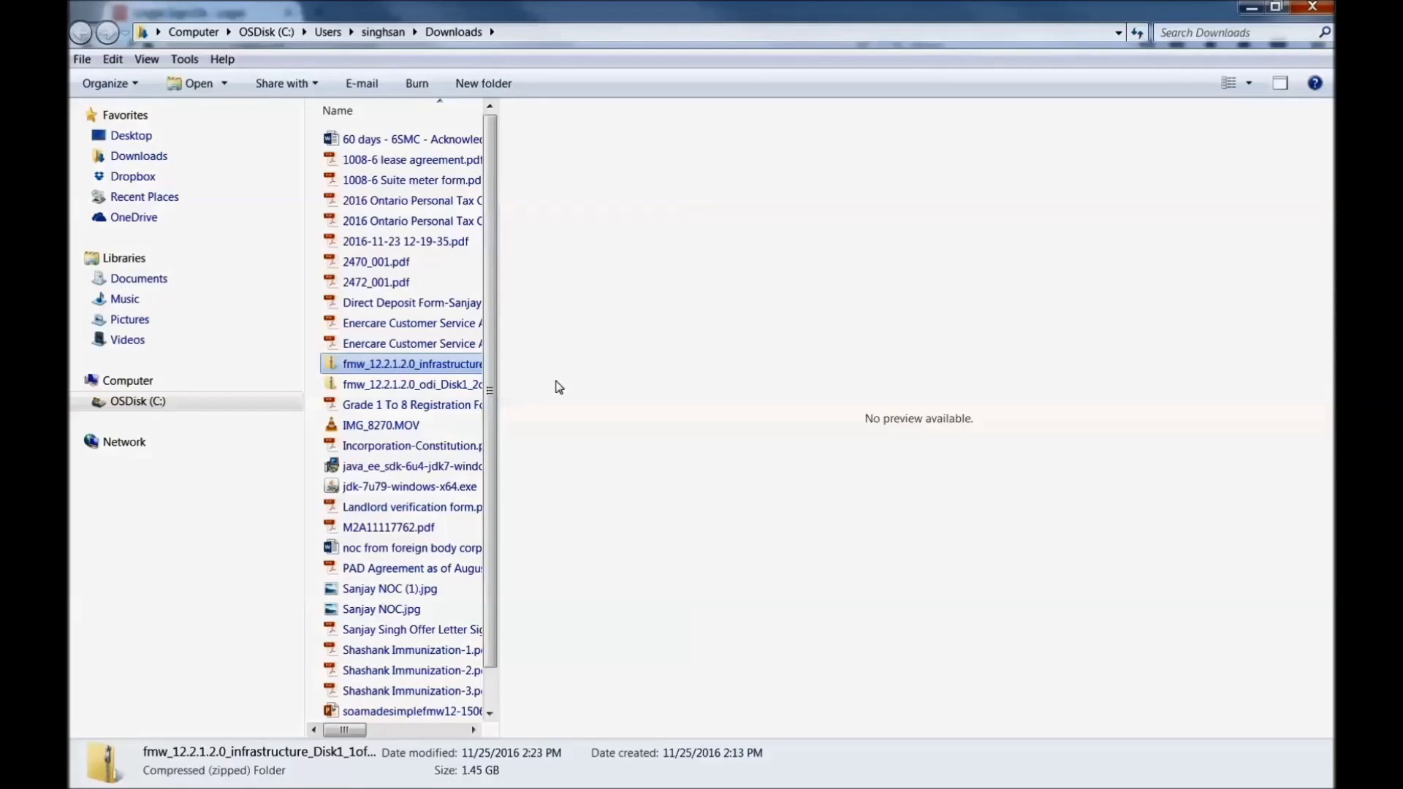
Step: Browse to C:\BI\Downloads\FMW, widen the Name column, and select fmw_12.2.1.2.0_infrastructure.jar
click(196, 410)
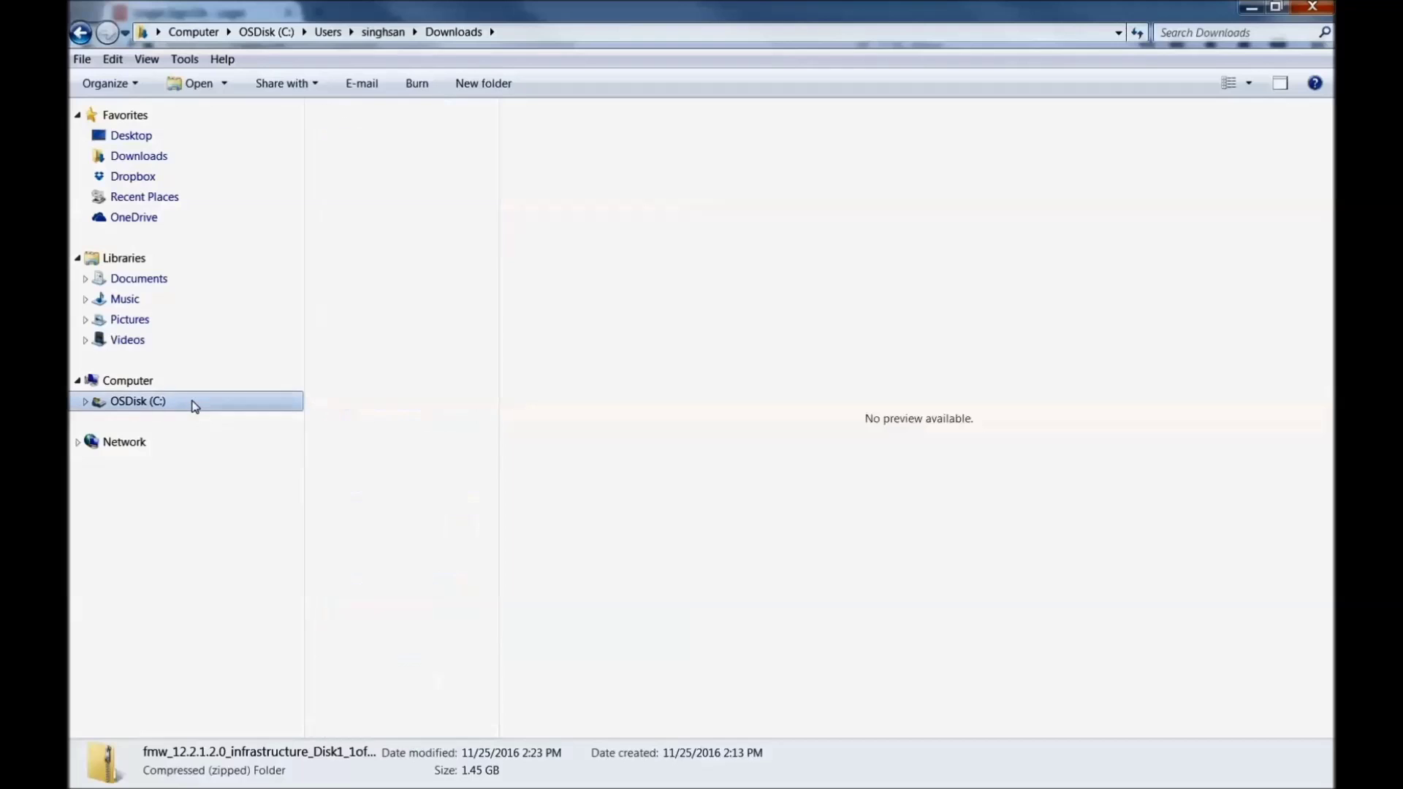
click(375, 512)
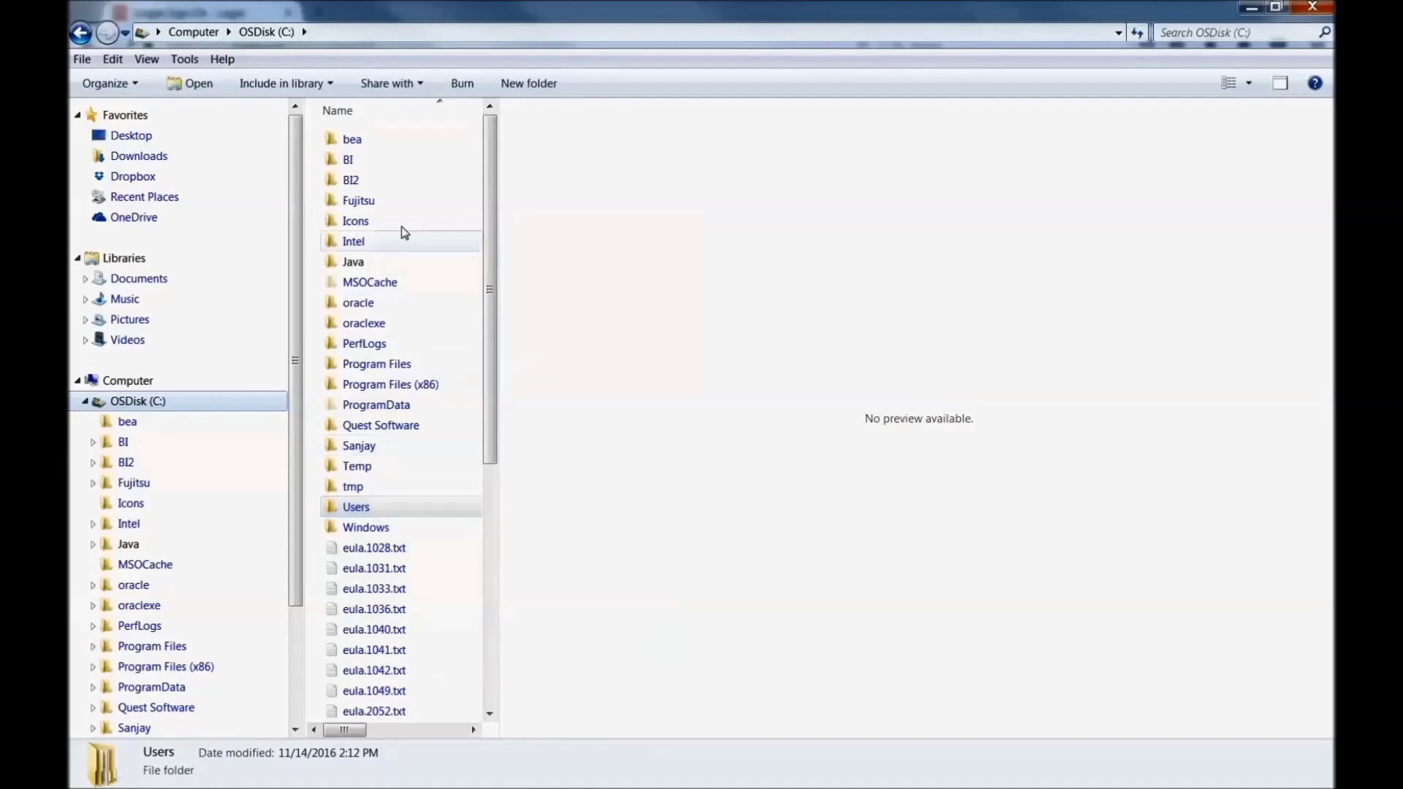
double_click(398, 166)
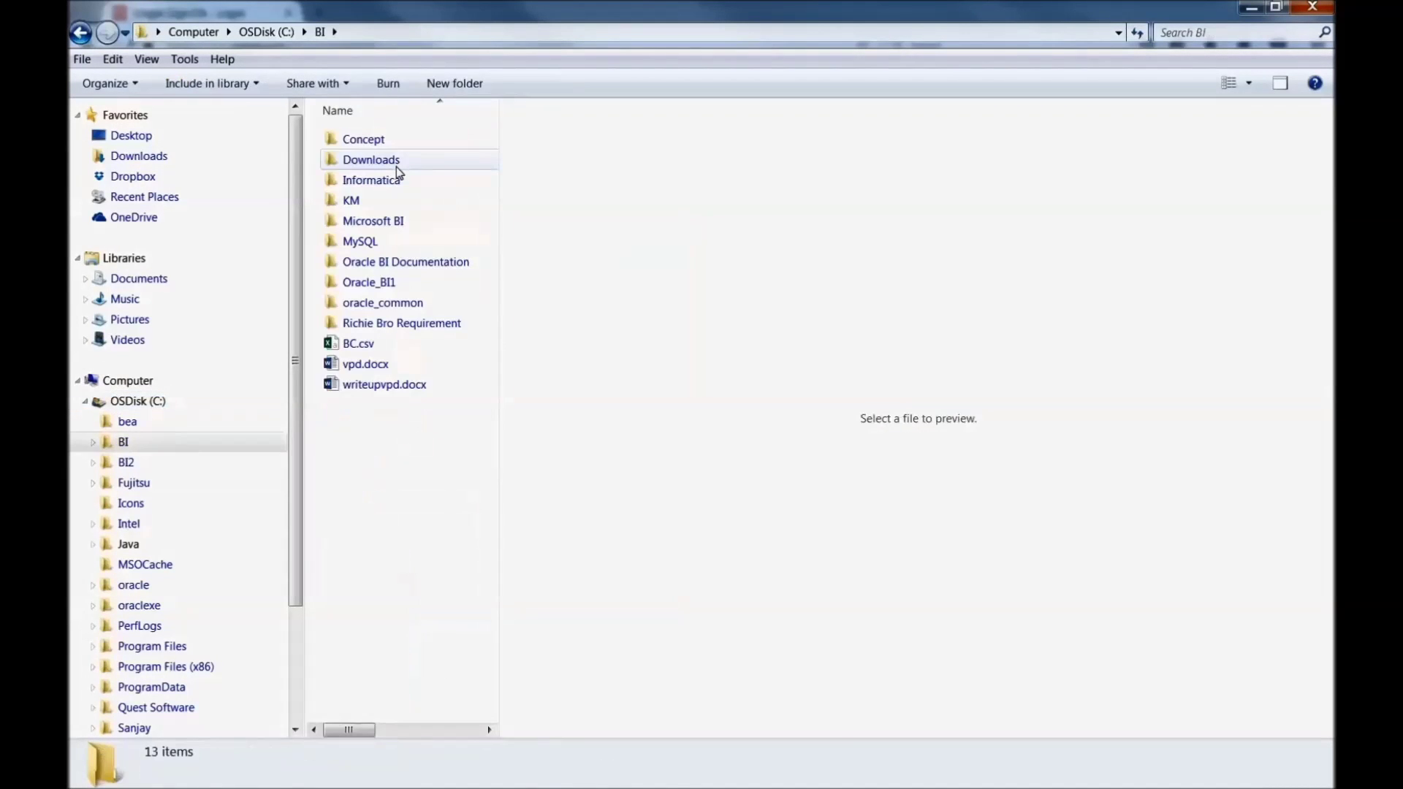
double_click(398, 167)
double_click(392, 142)
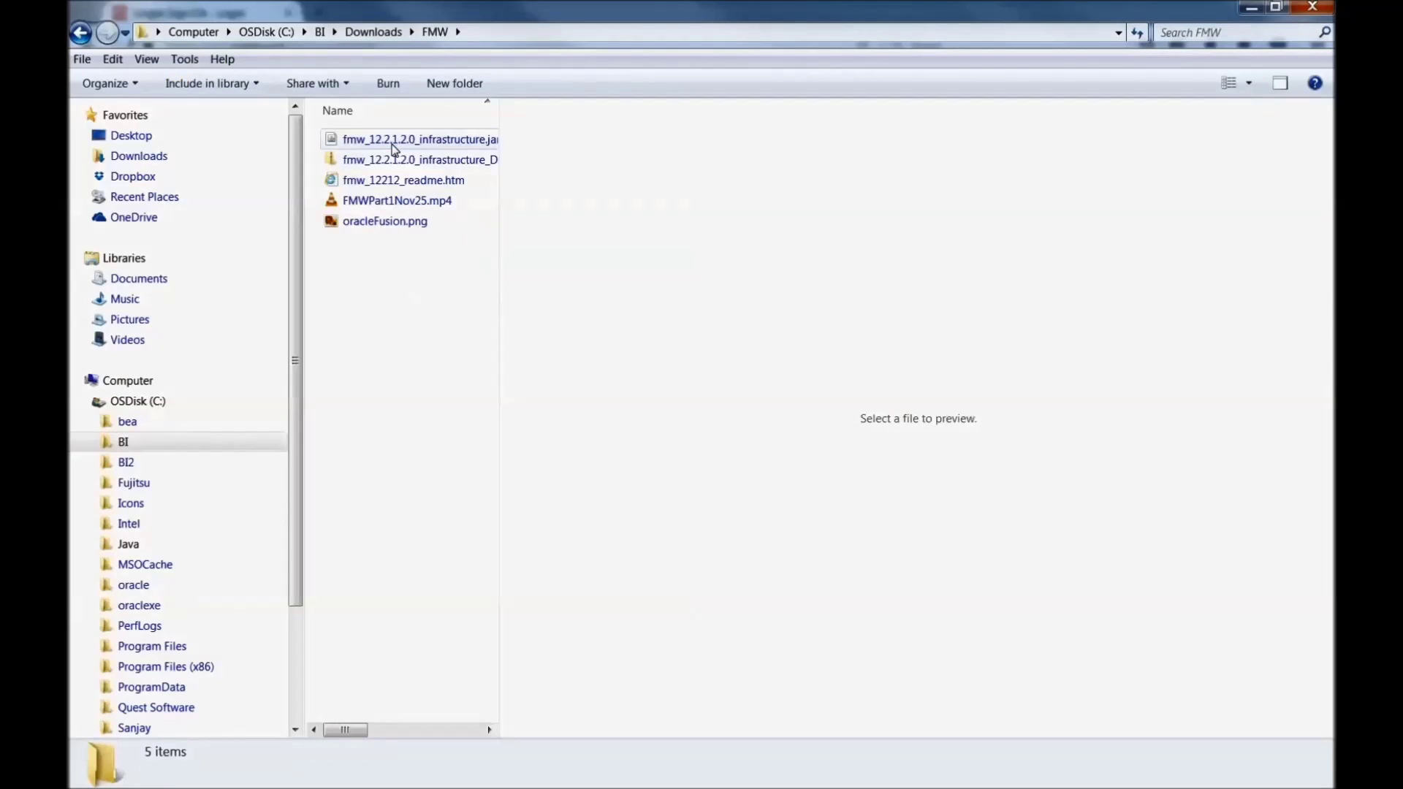
drag(499, 111, 850, 124)
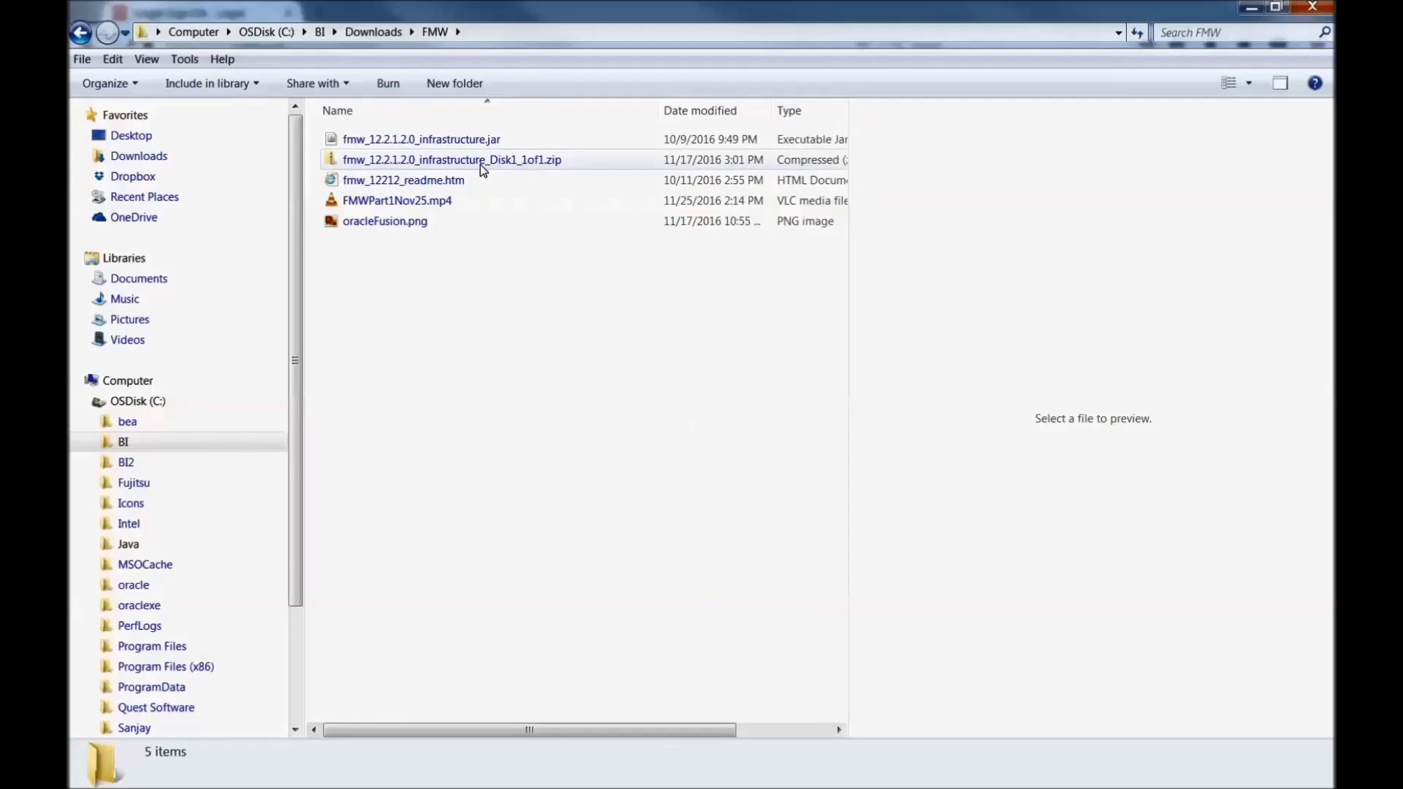
click(482, 140)
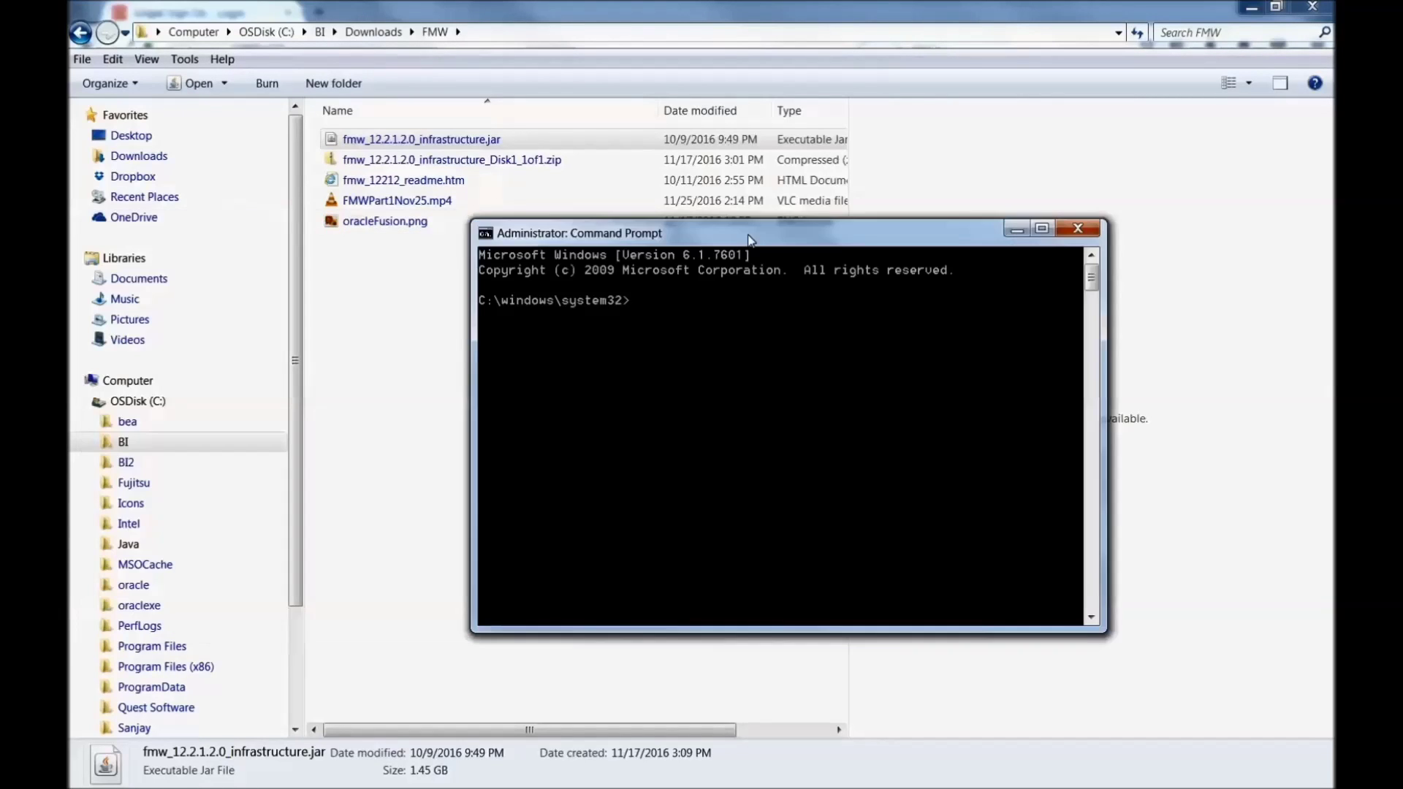
Step: Copy the C:\Java\jdk1.8.0_111\bin path from Explorer's address bar
drag(748, 239, 776, 238)
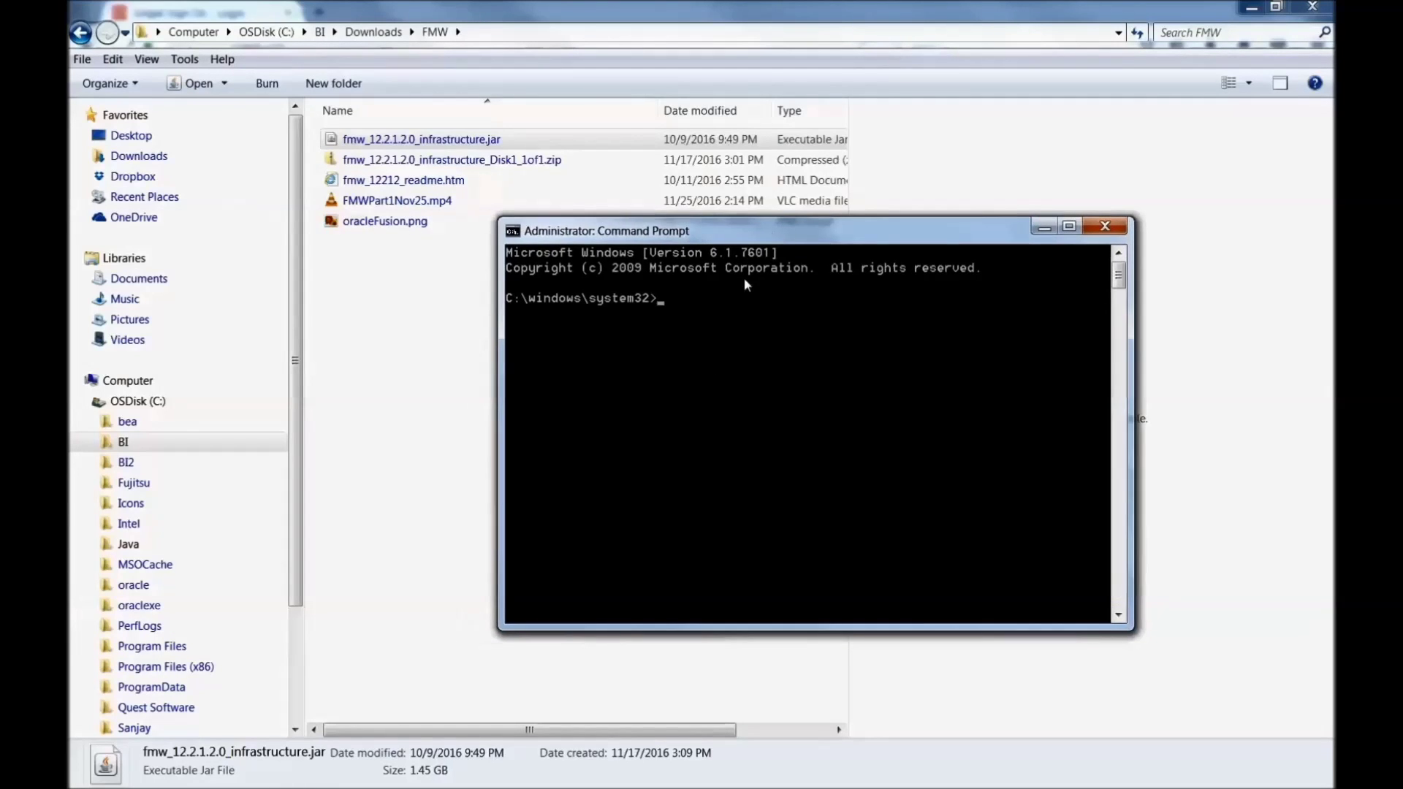
text(cd)
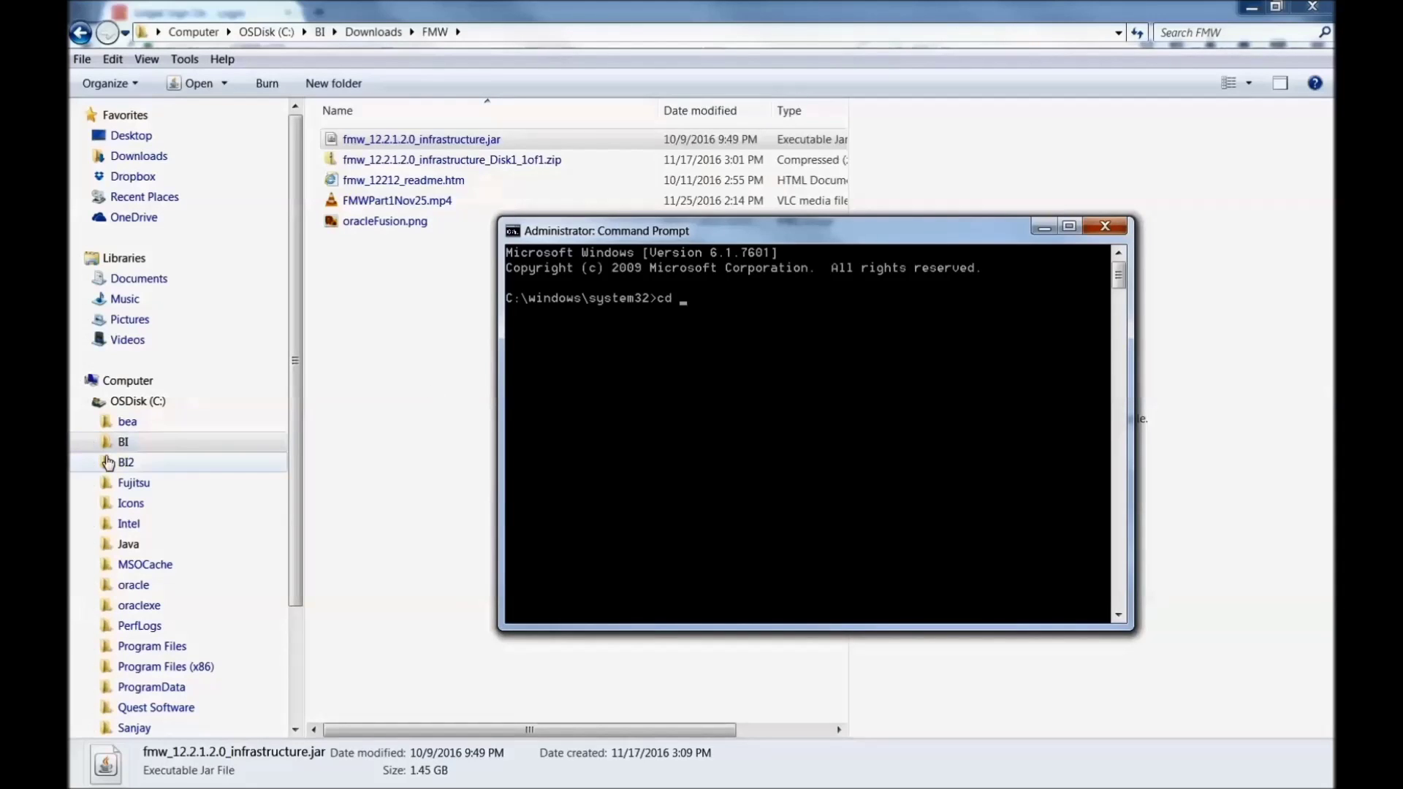
click(220, 404)
double_click(338, 263)
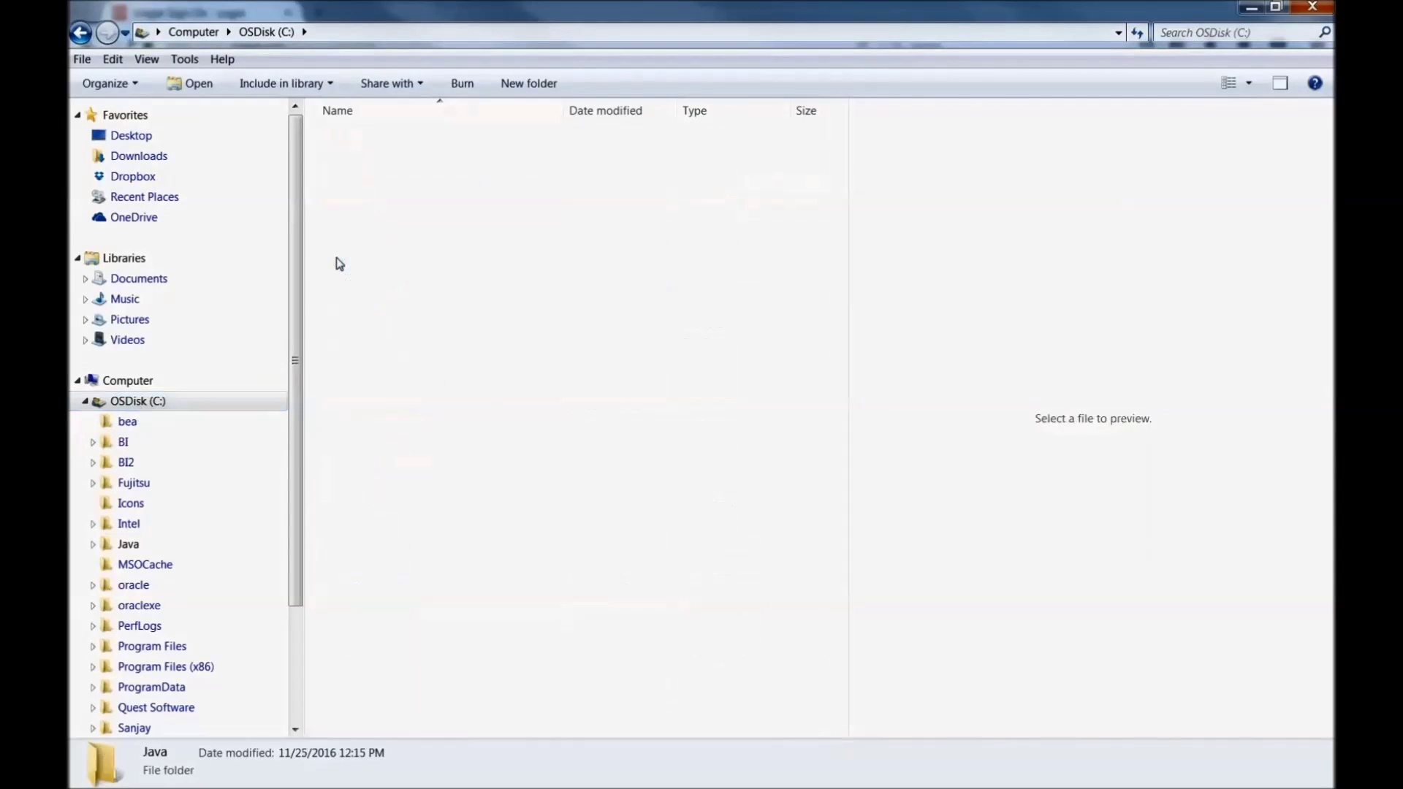
double_click(380, 140)
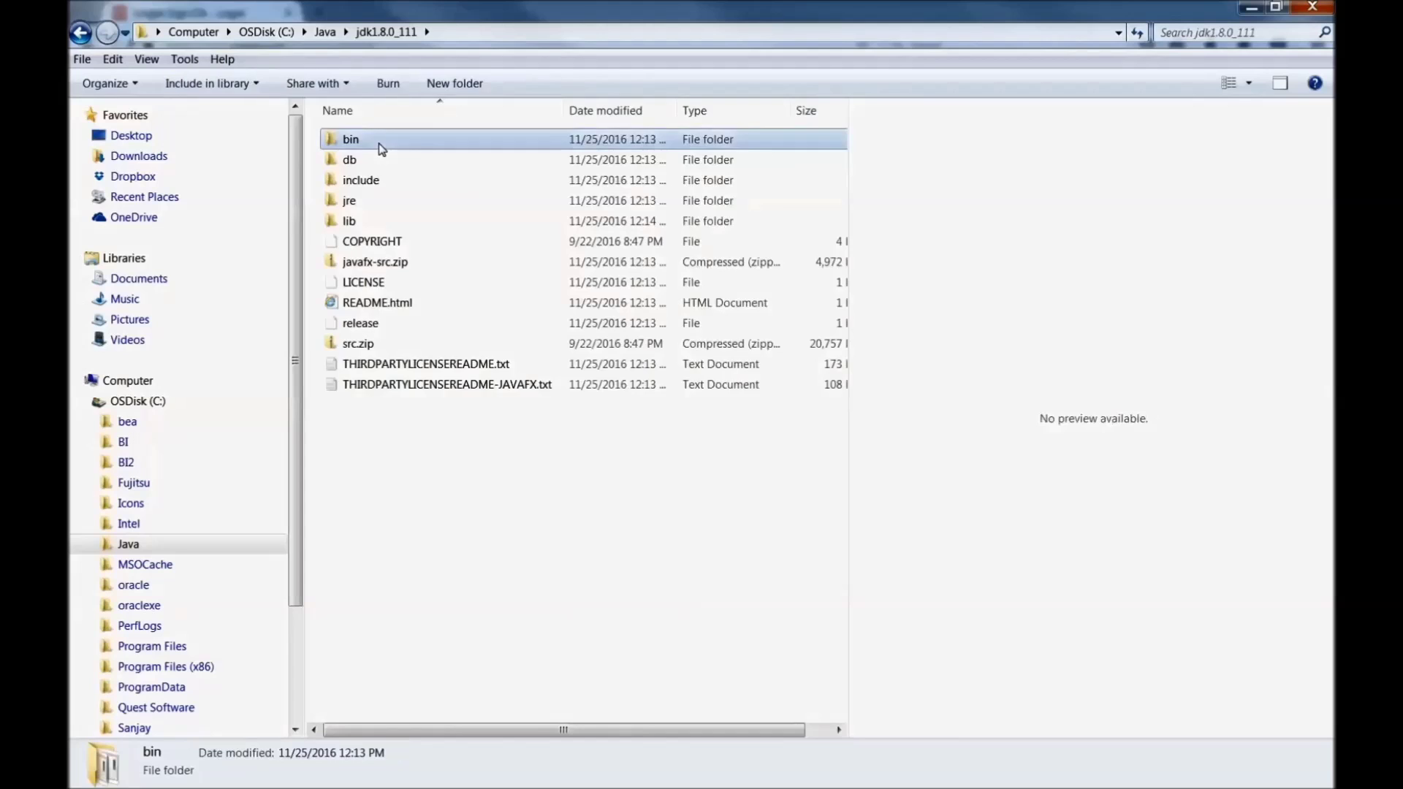
double_click(379, 142)
click(474, 42)
right_click(475, 41)
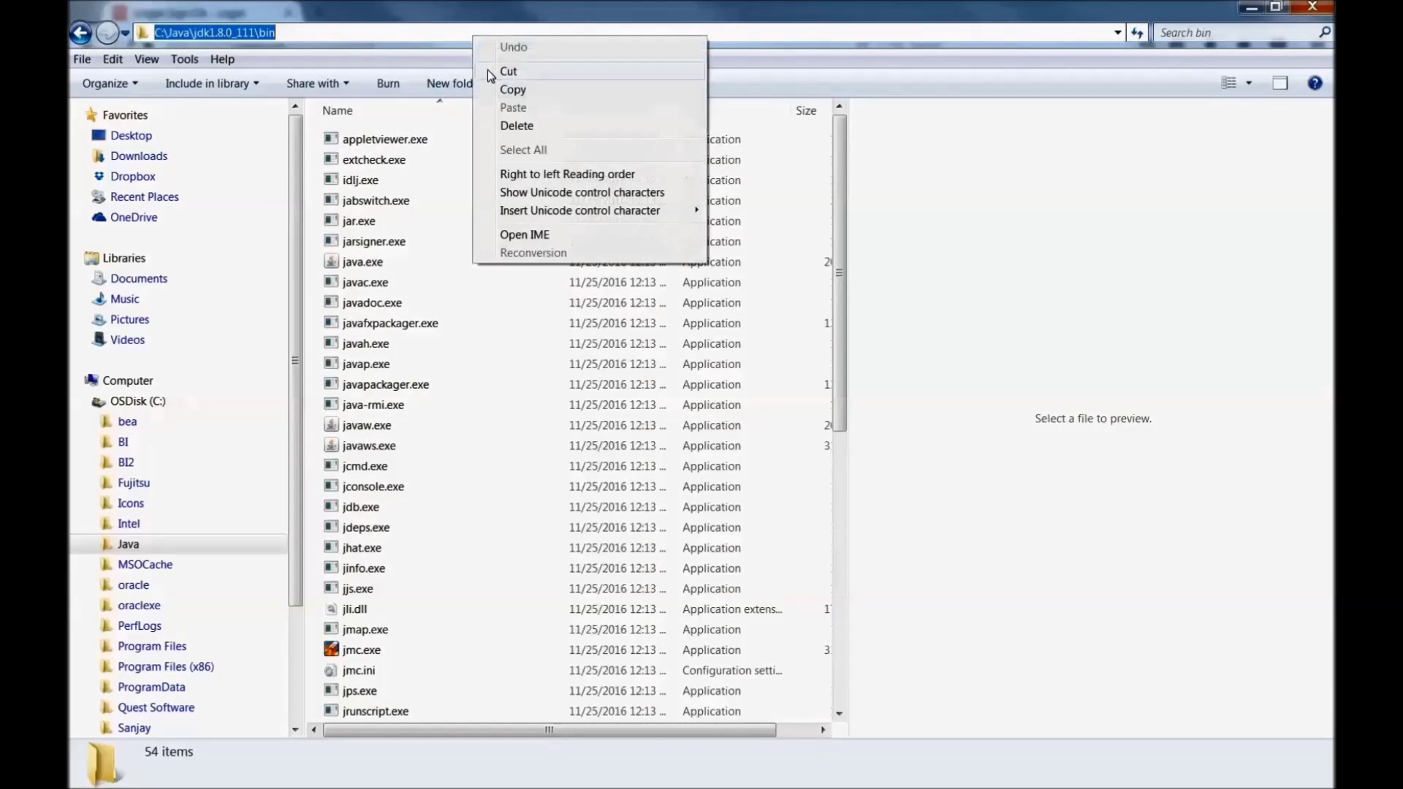
click(511, 93)
Step: Change the command prompt's directory to C:\Java\jdk1.8.0_111\bin with cd
key(alt+Tab)
text(cd)
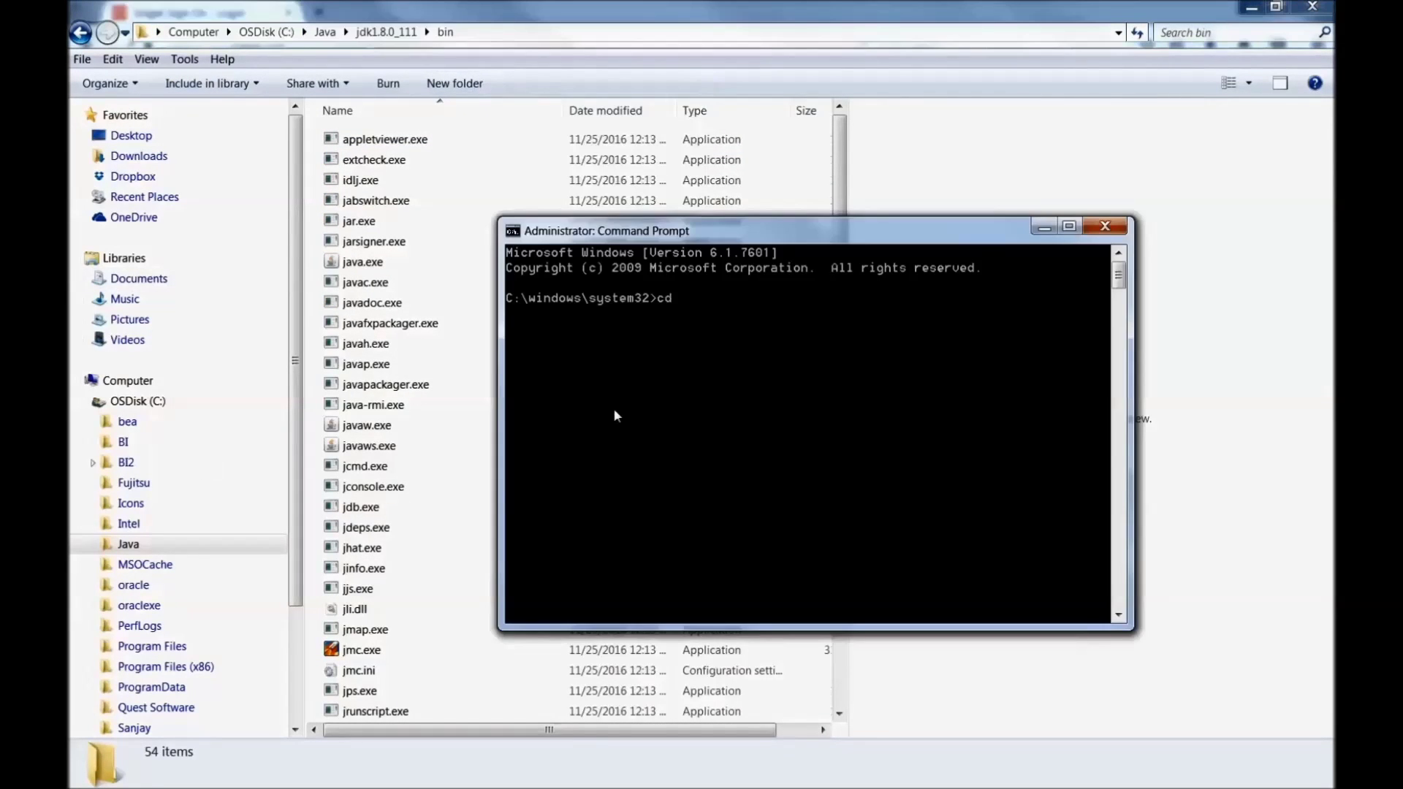
right_click(708, 238)
mouse_move(745, 357)
click(862, 393)
key(Return)
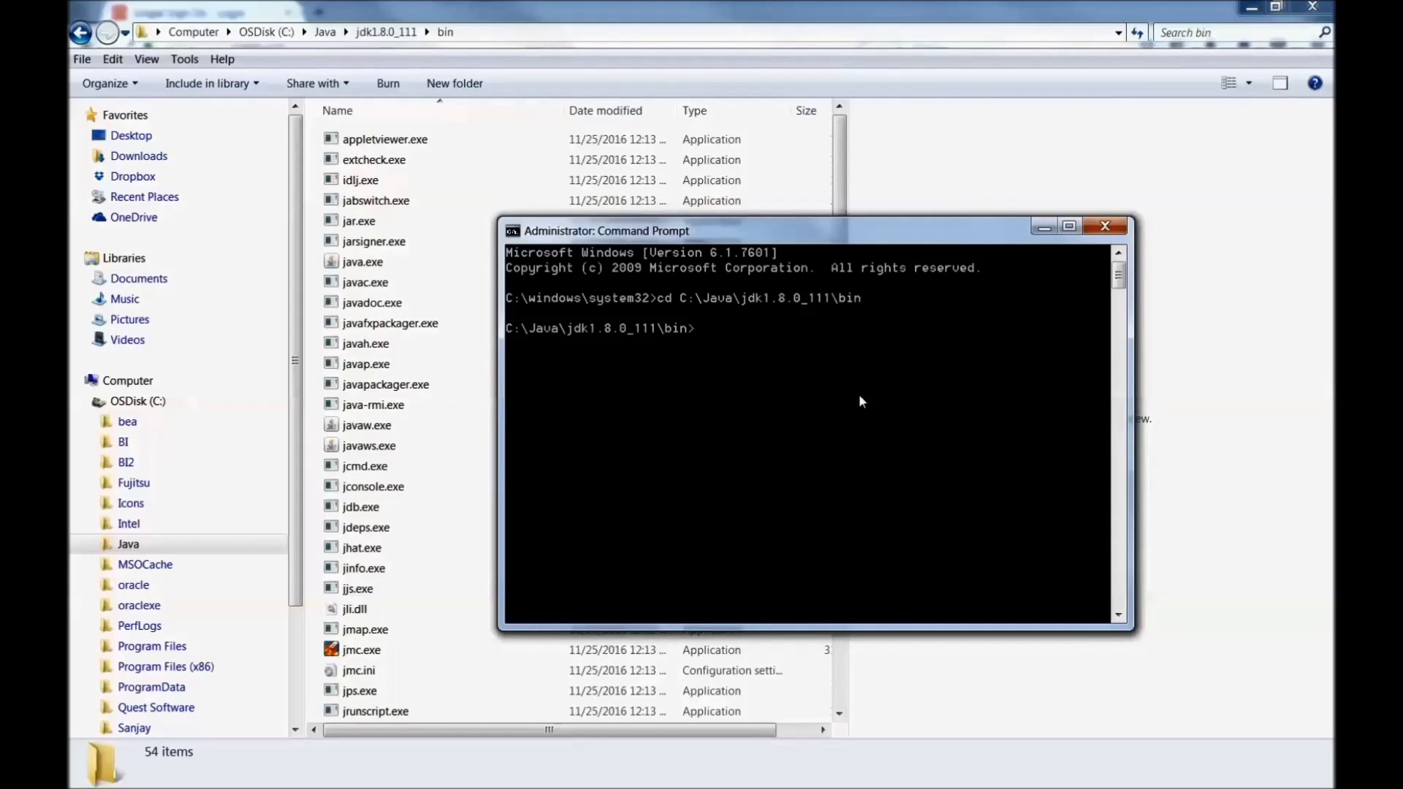
Step: Begin a java -jar command and copy the C:\BI\Downloads\FMW path from Explorer
text(java -jar)
click(137, 401)
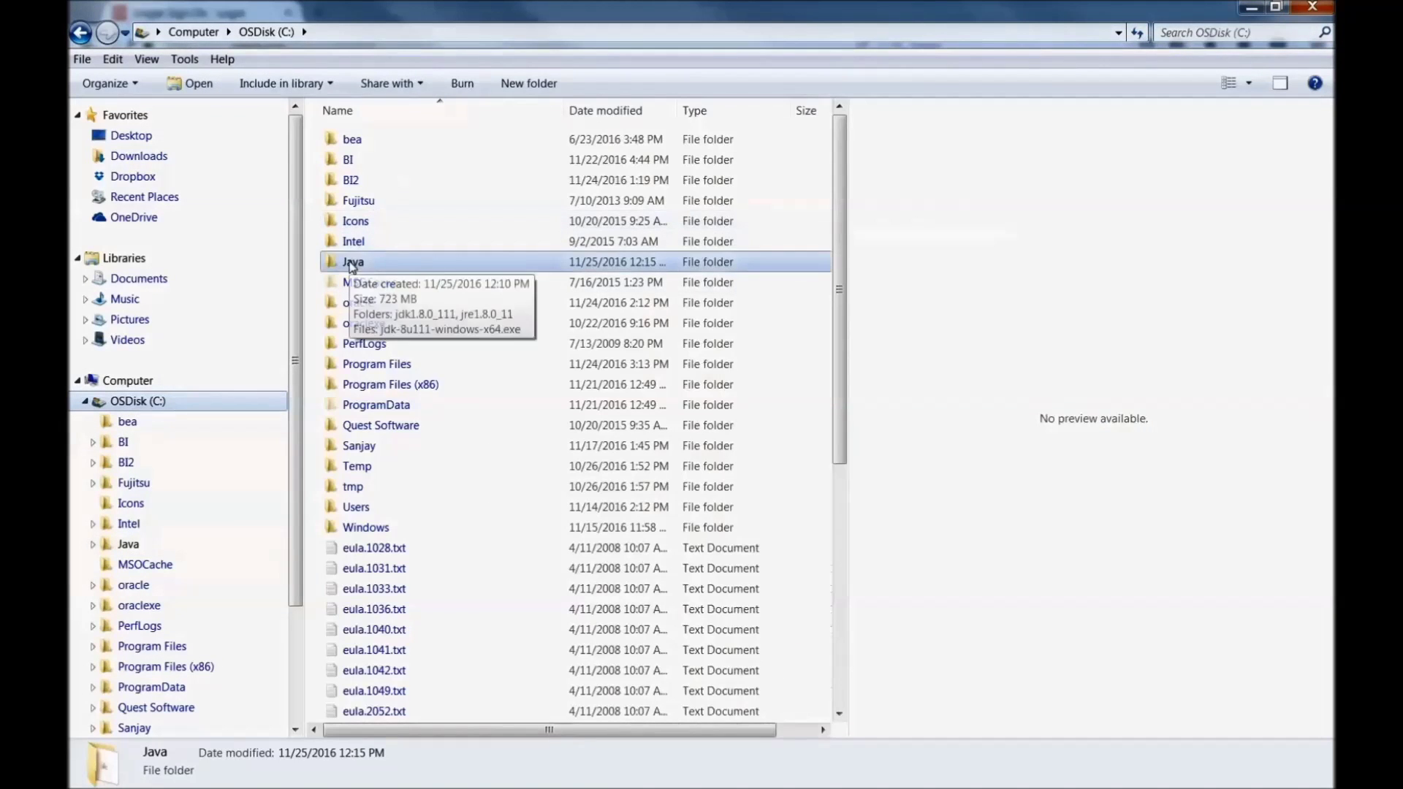
double_click(353, 160)
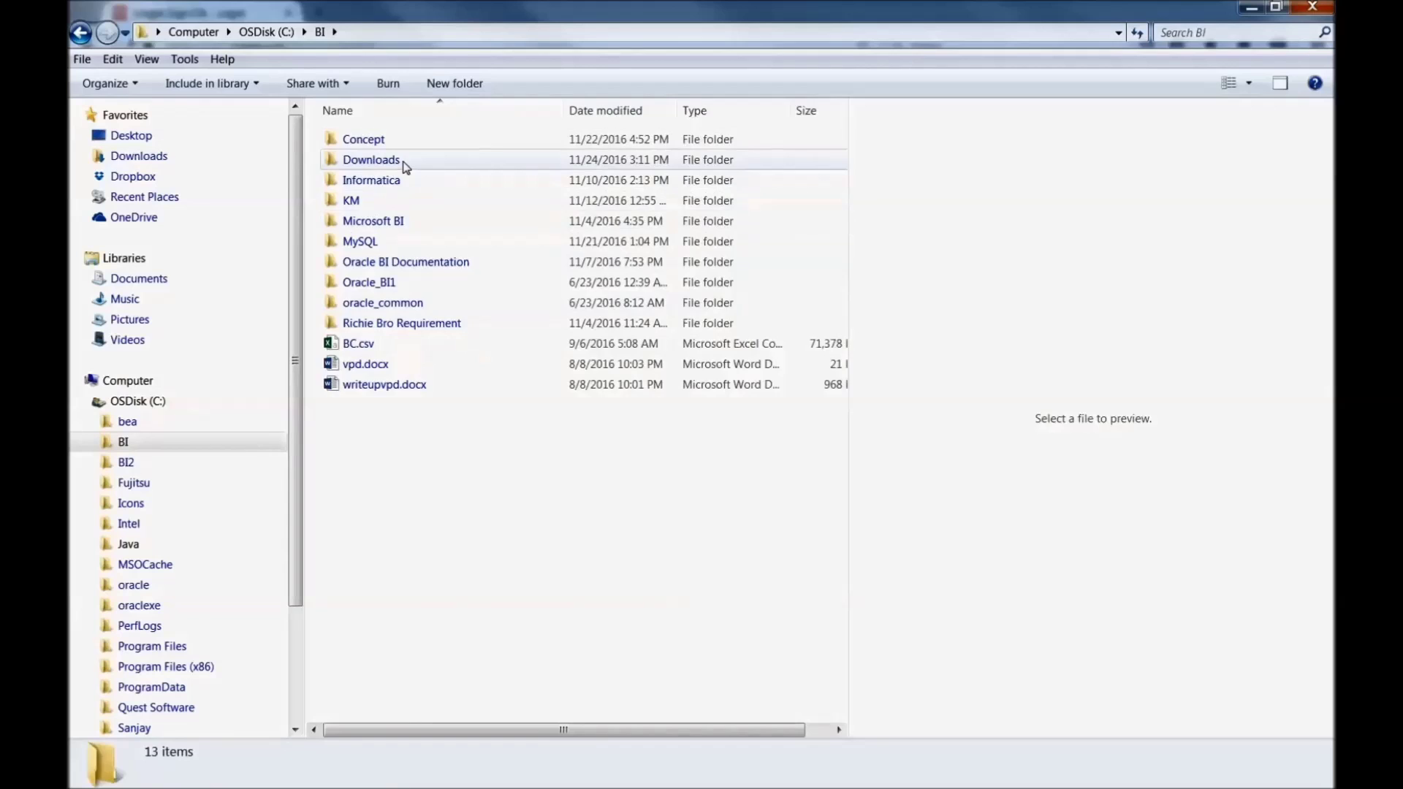
double_click(401, 162)
double_click(391, 142)
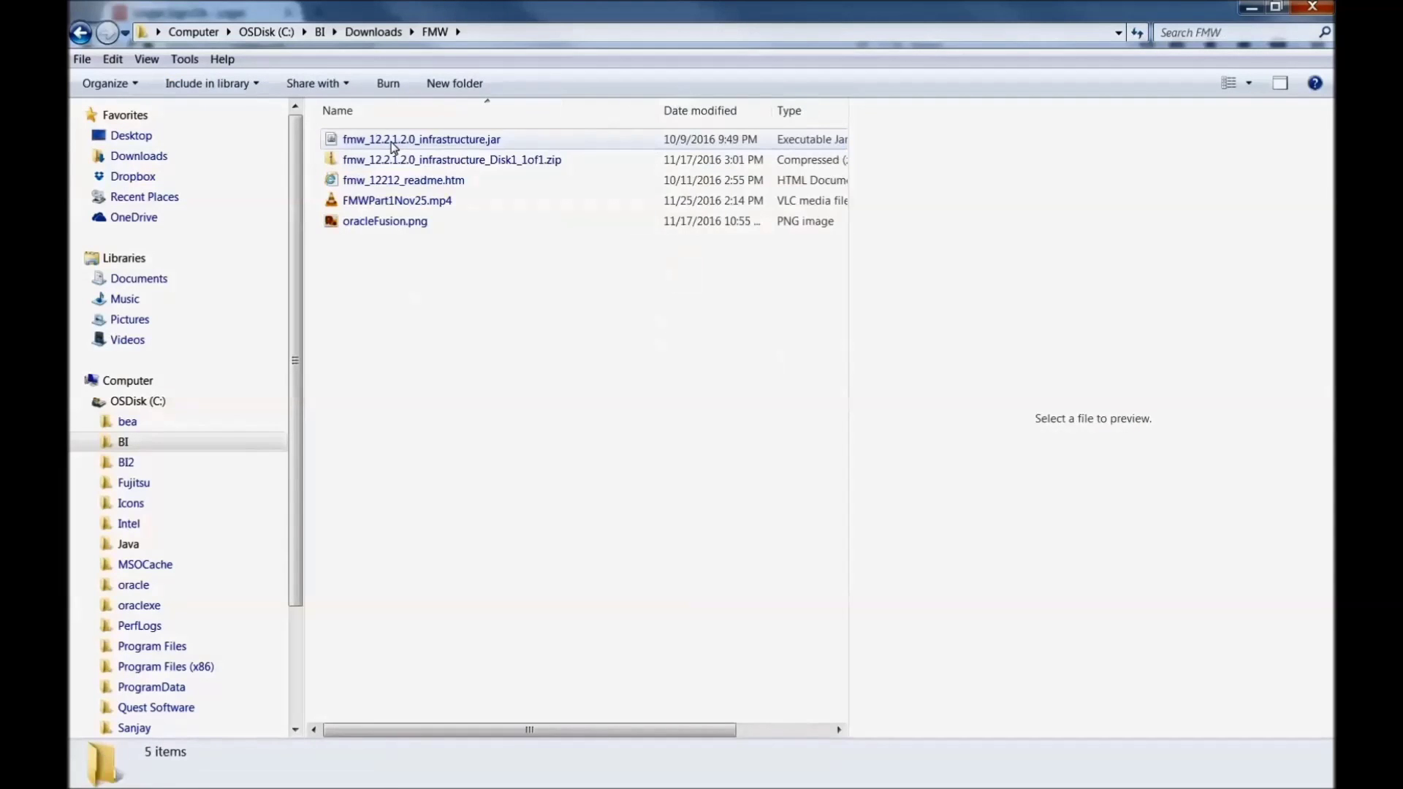
key(alt+Tab)
click(501, 31)
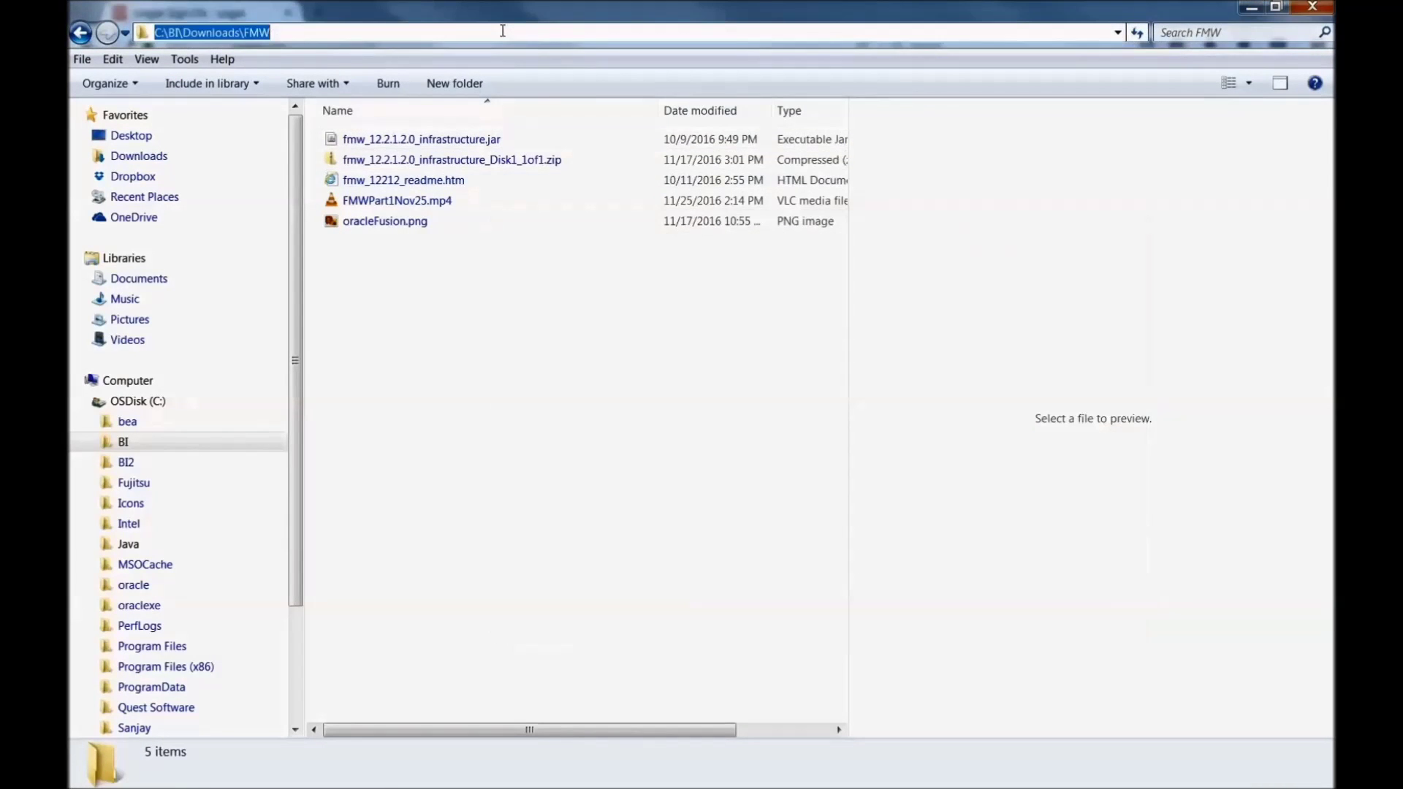
right_click(502, 31)
click(541, 84)
Step: Paste the FMW folder path after java -jar, followed by a backslash
key(alt+Tab)
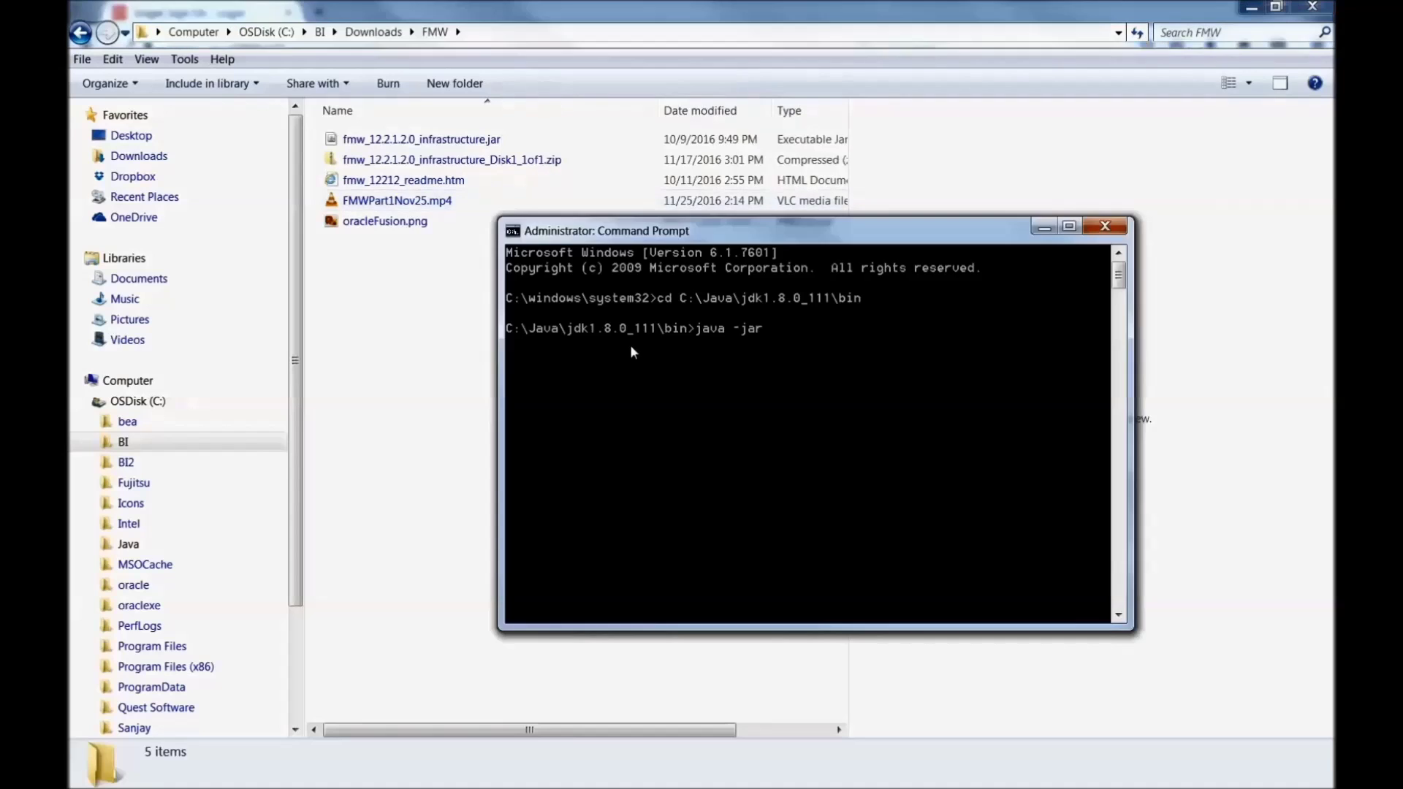
right_click(696, 231)
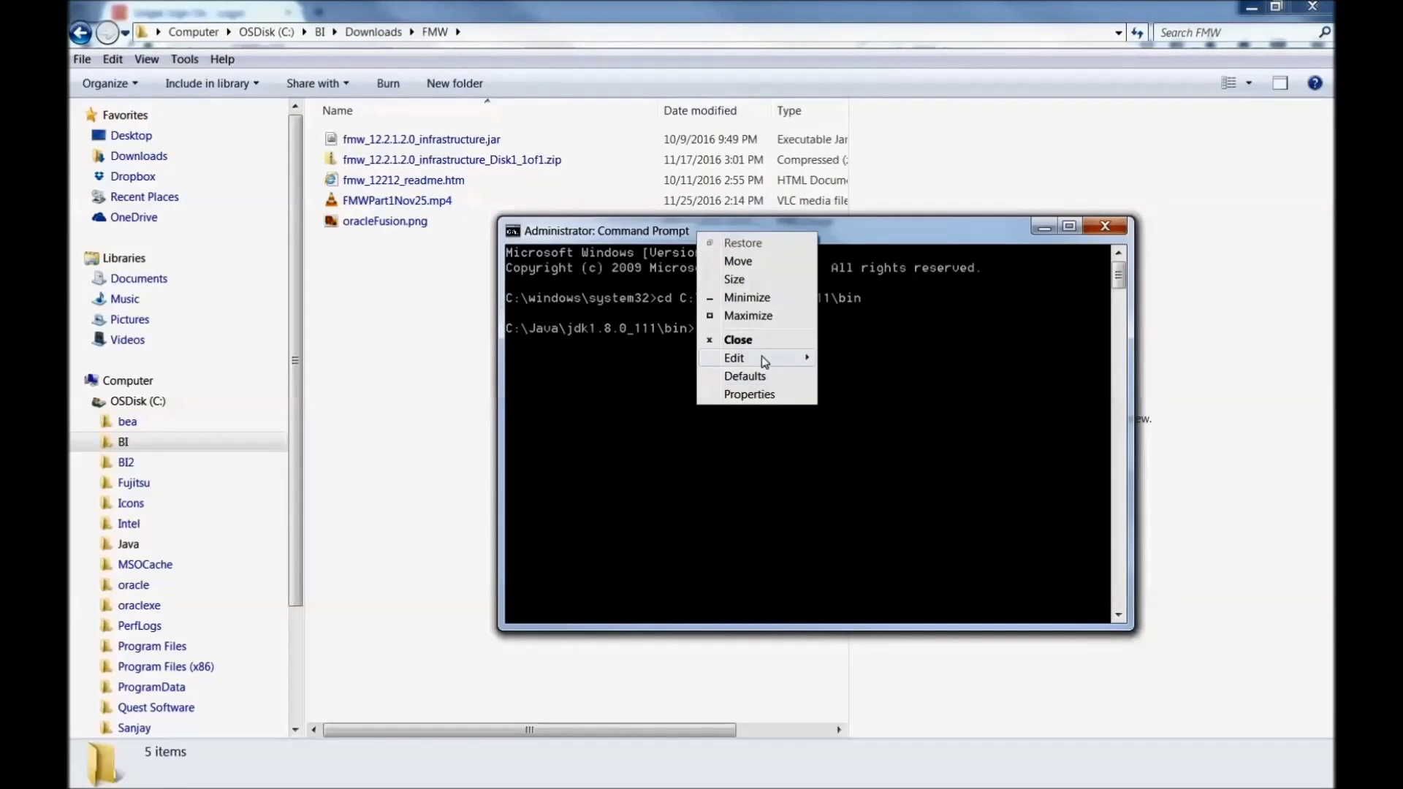
mouse_move(763, 361)
click(838, 396)
text(\)
Step: Append fmw_12.2.1.2.0_infrastructure.jar to the command and run the installer
right_click(458, 139)
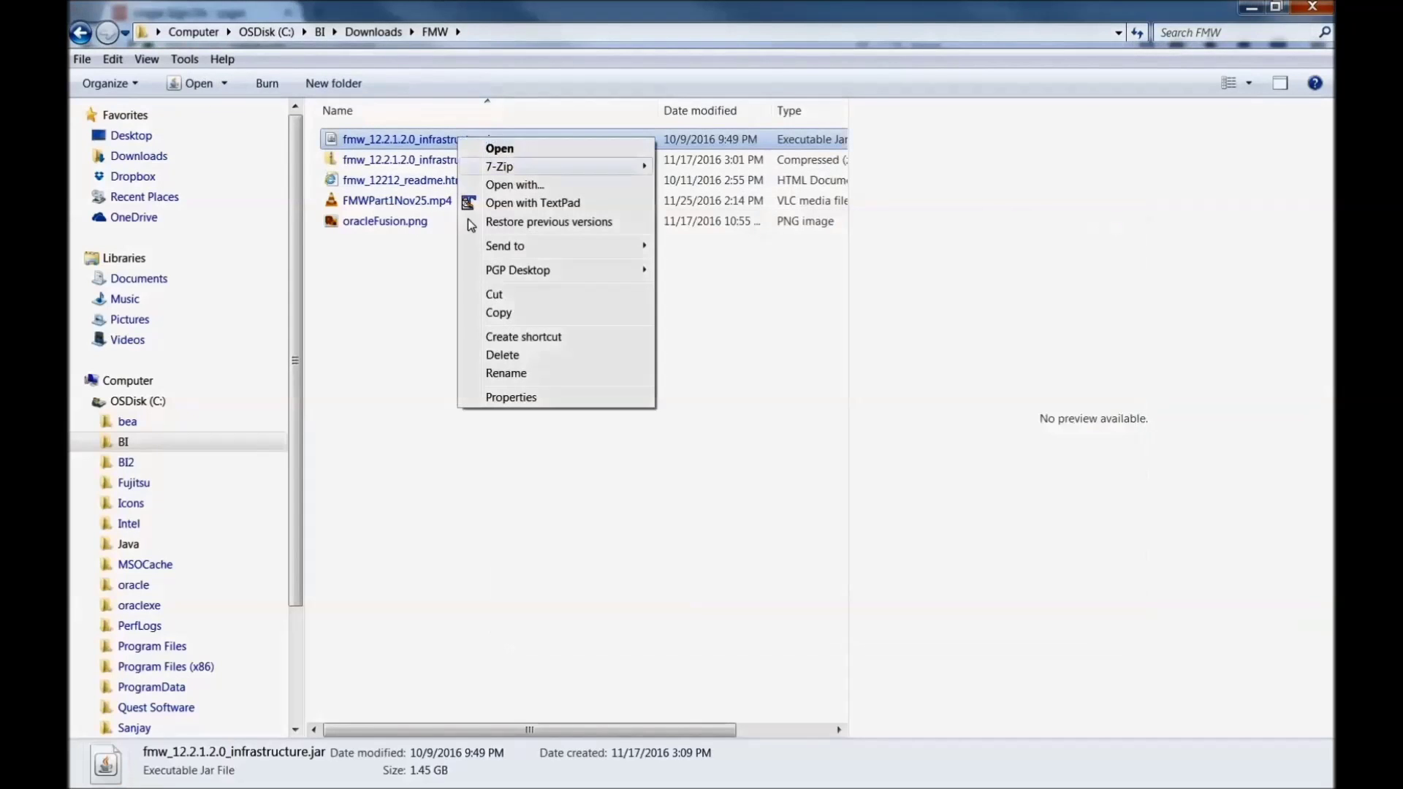
click(496, 373)
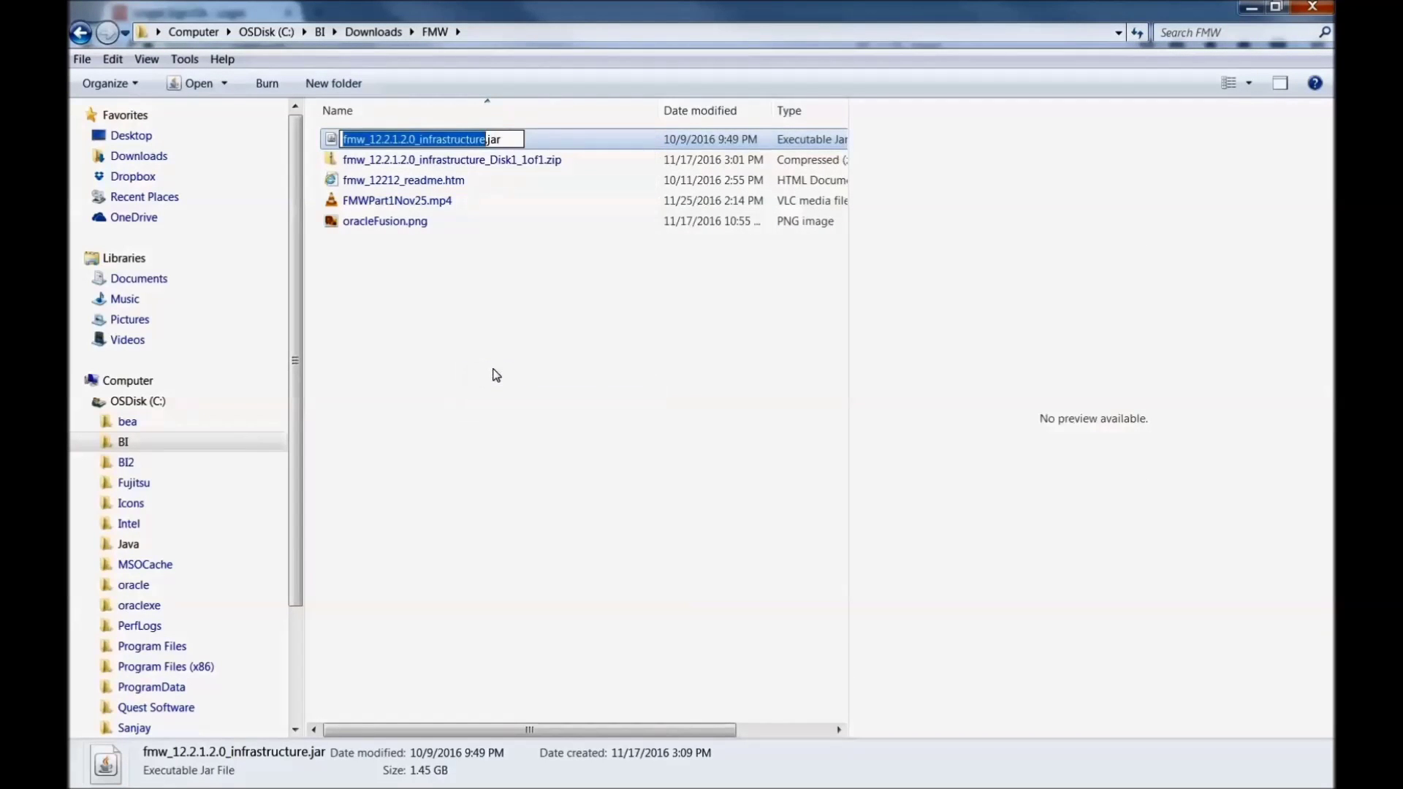
right_click(432, 140)
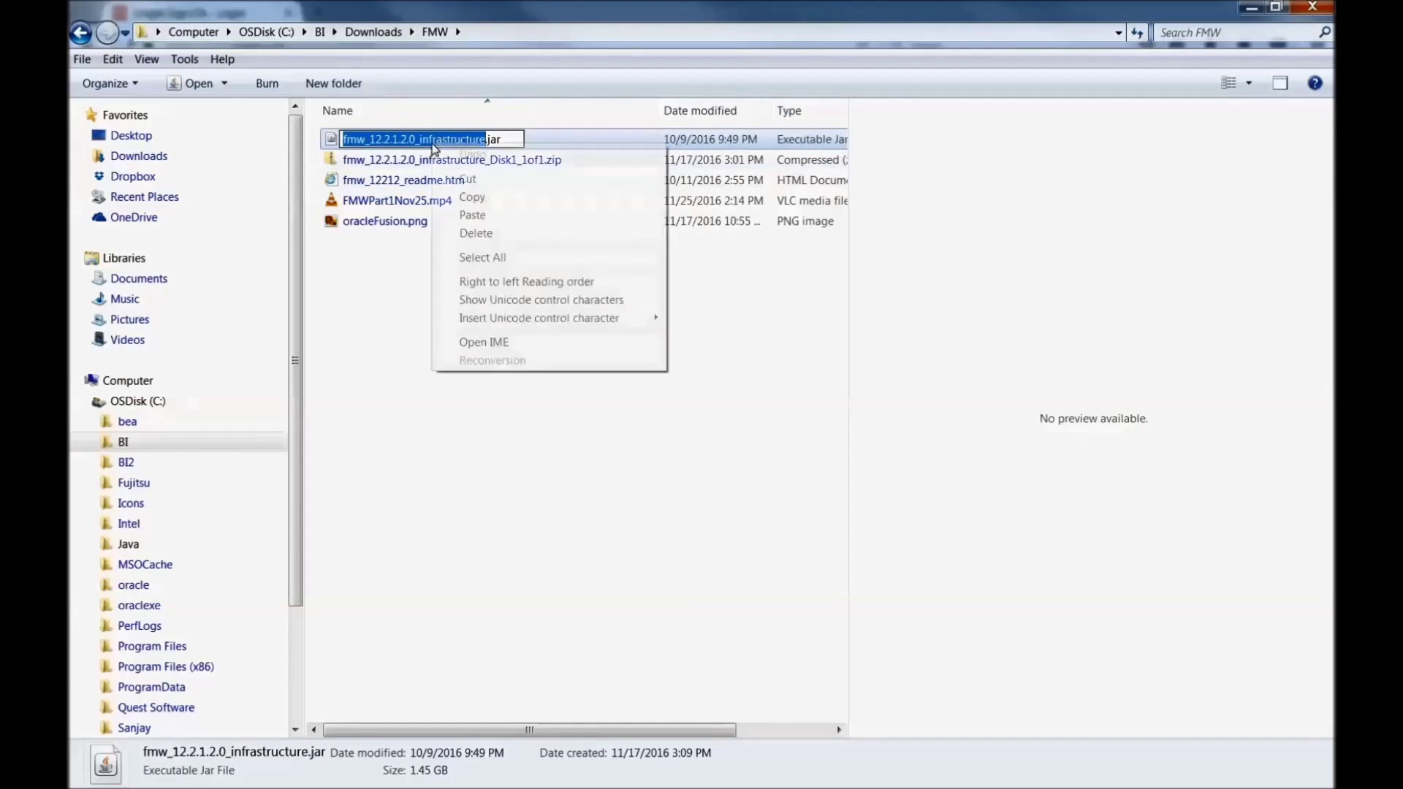
click(461, 196)
click(795, 429)
key(alt+Tab)
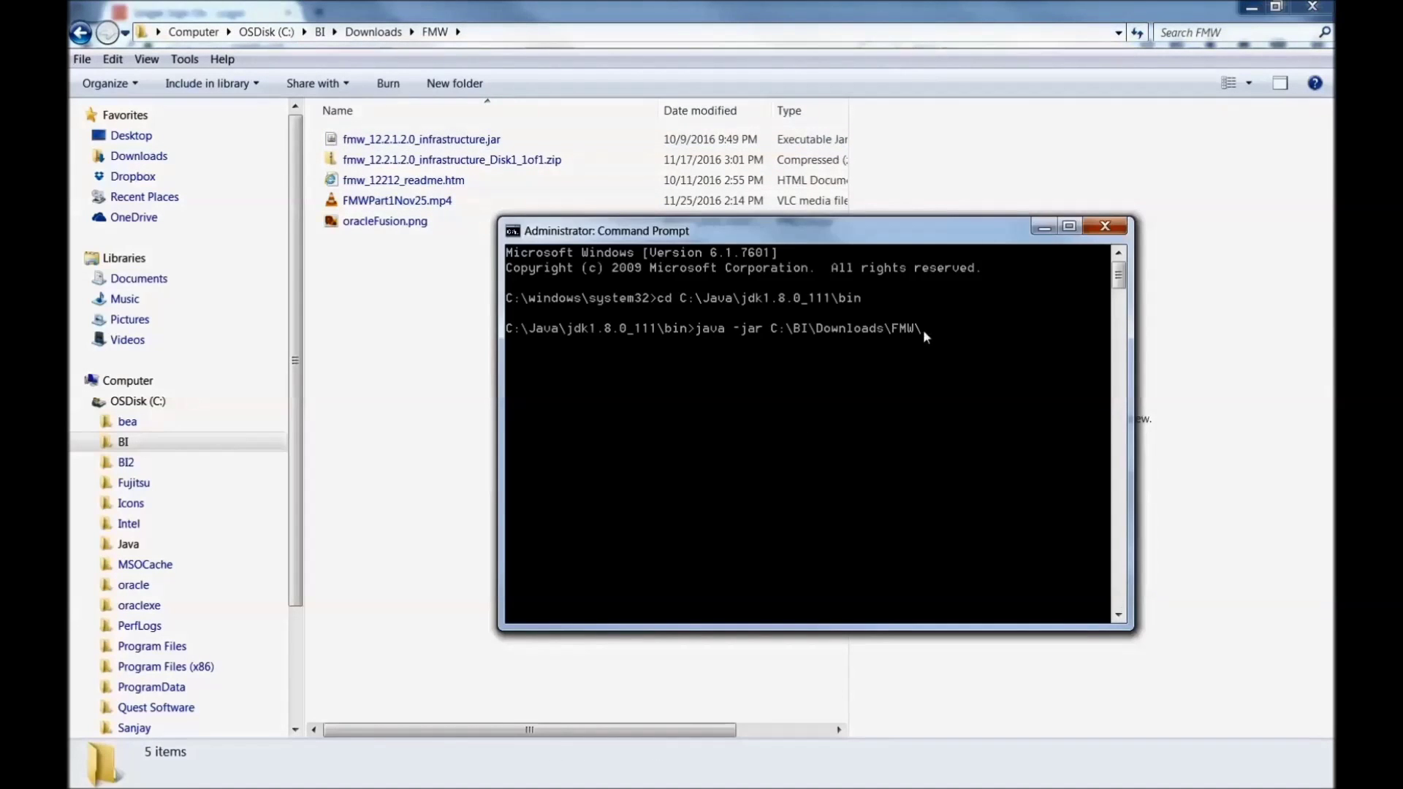
right_click(923, 330)
click(950, 379)
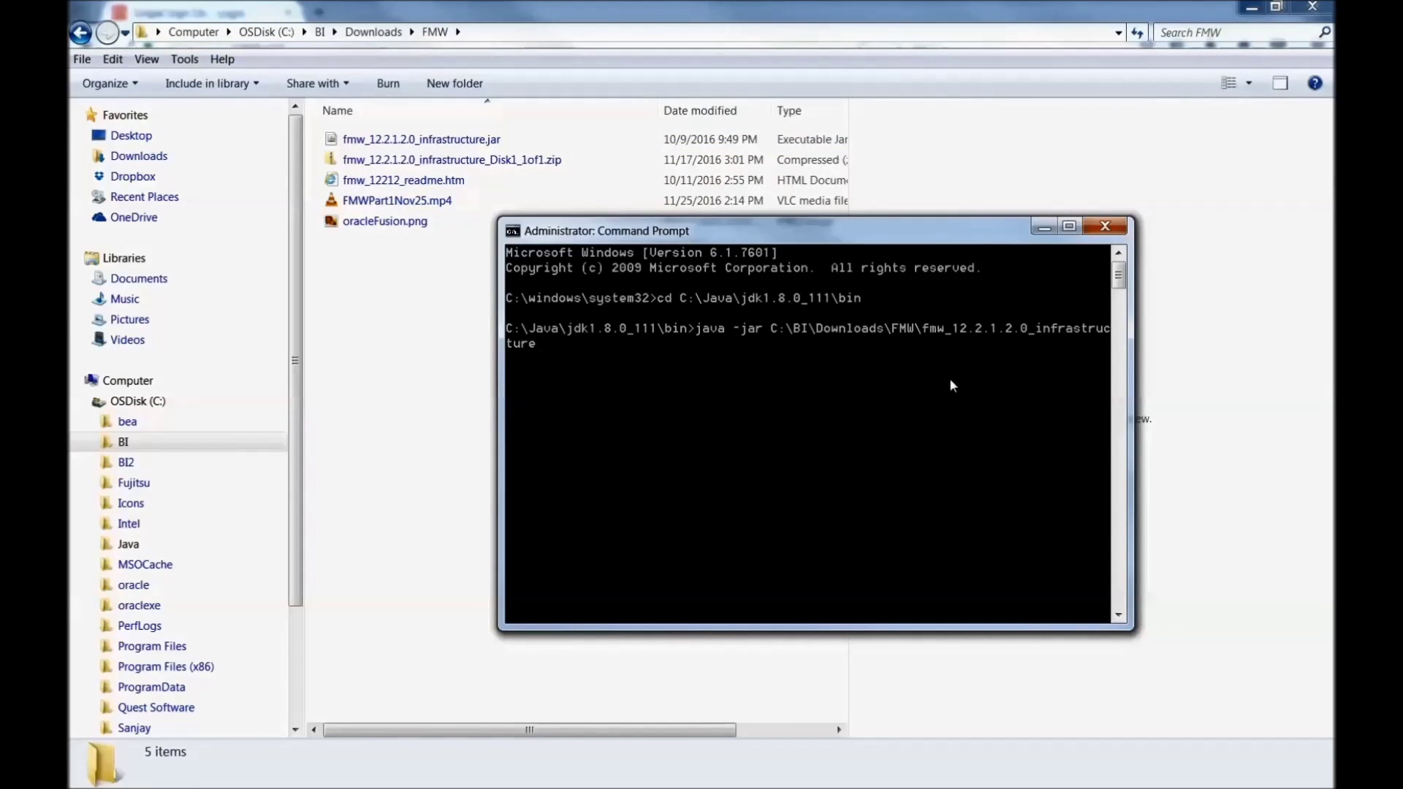
text(.jar)
key(Return)
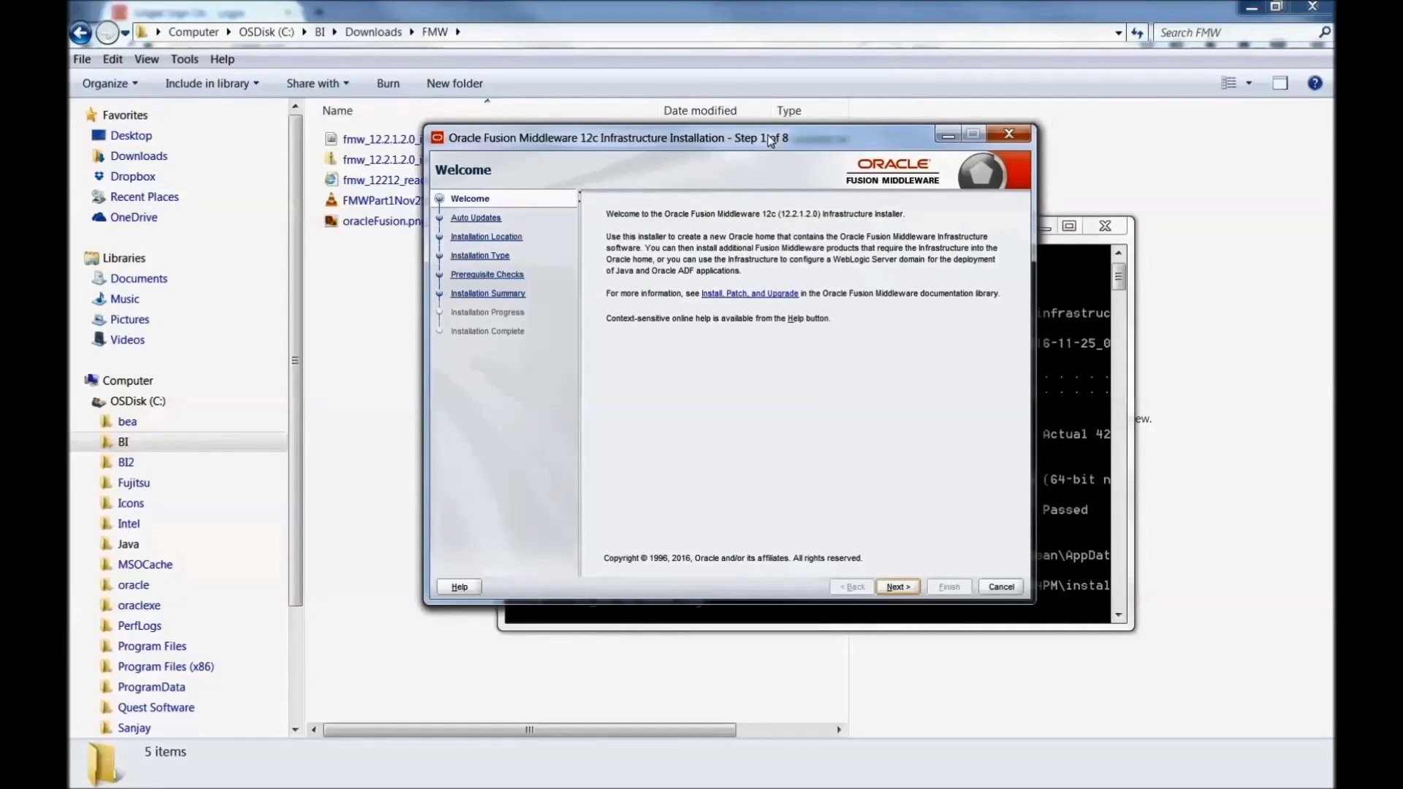
Step: Advance past Welcome and Auto Updates, keeping Skip Auto Updates selected
click(893, 588)
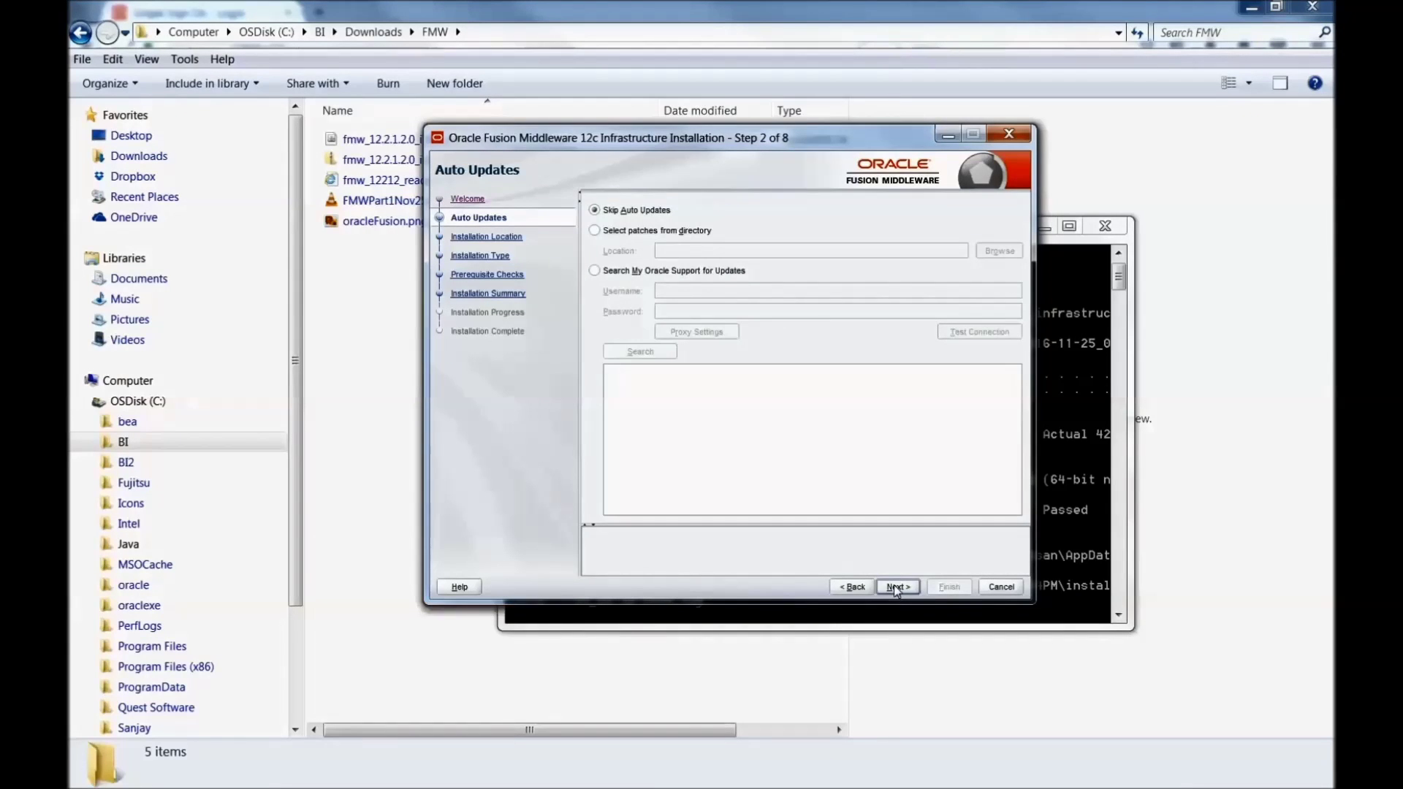
click(893, 587)
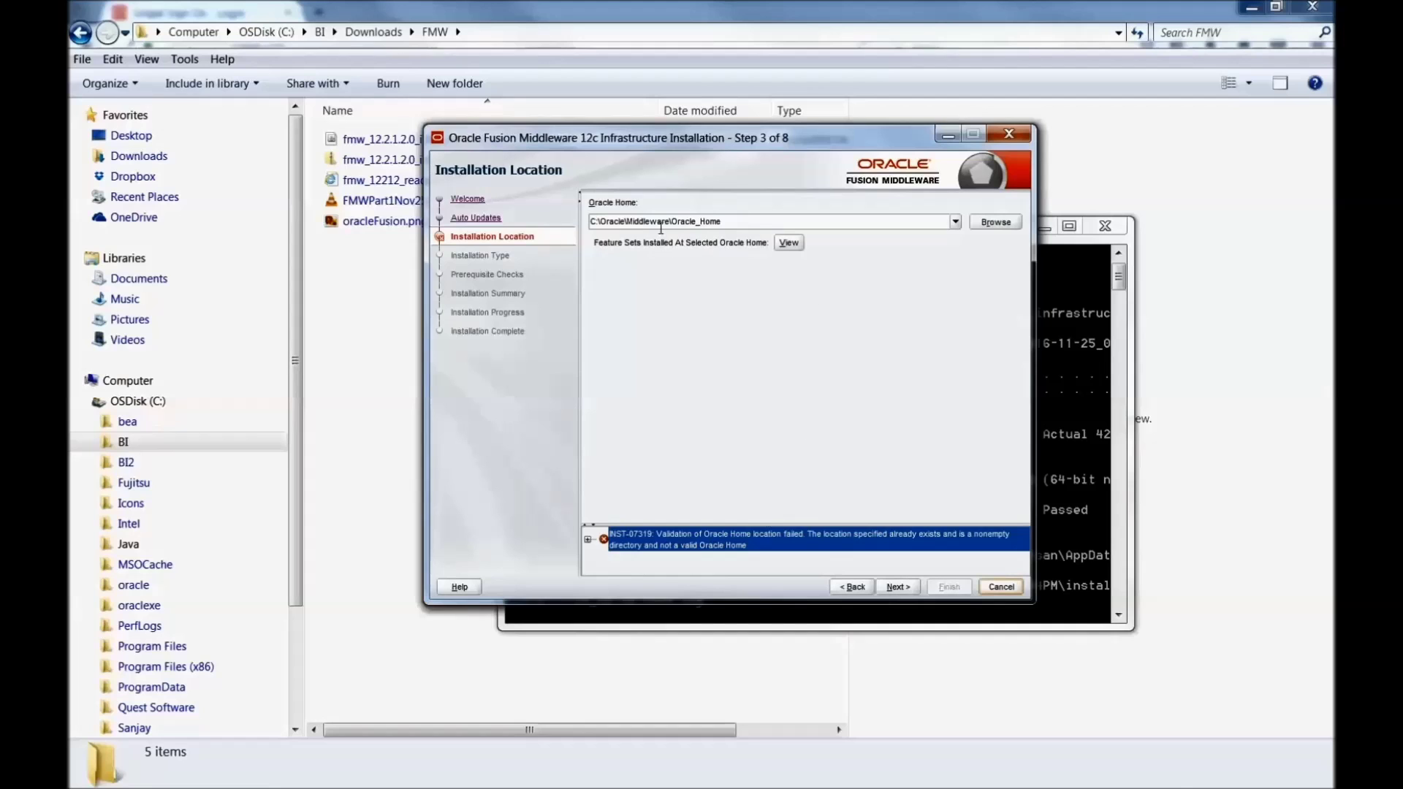
Step: Open the Oracle Home folder chooser and navigate to the root of the C: drive
click(995, 222)
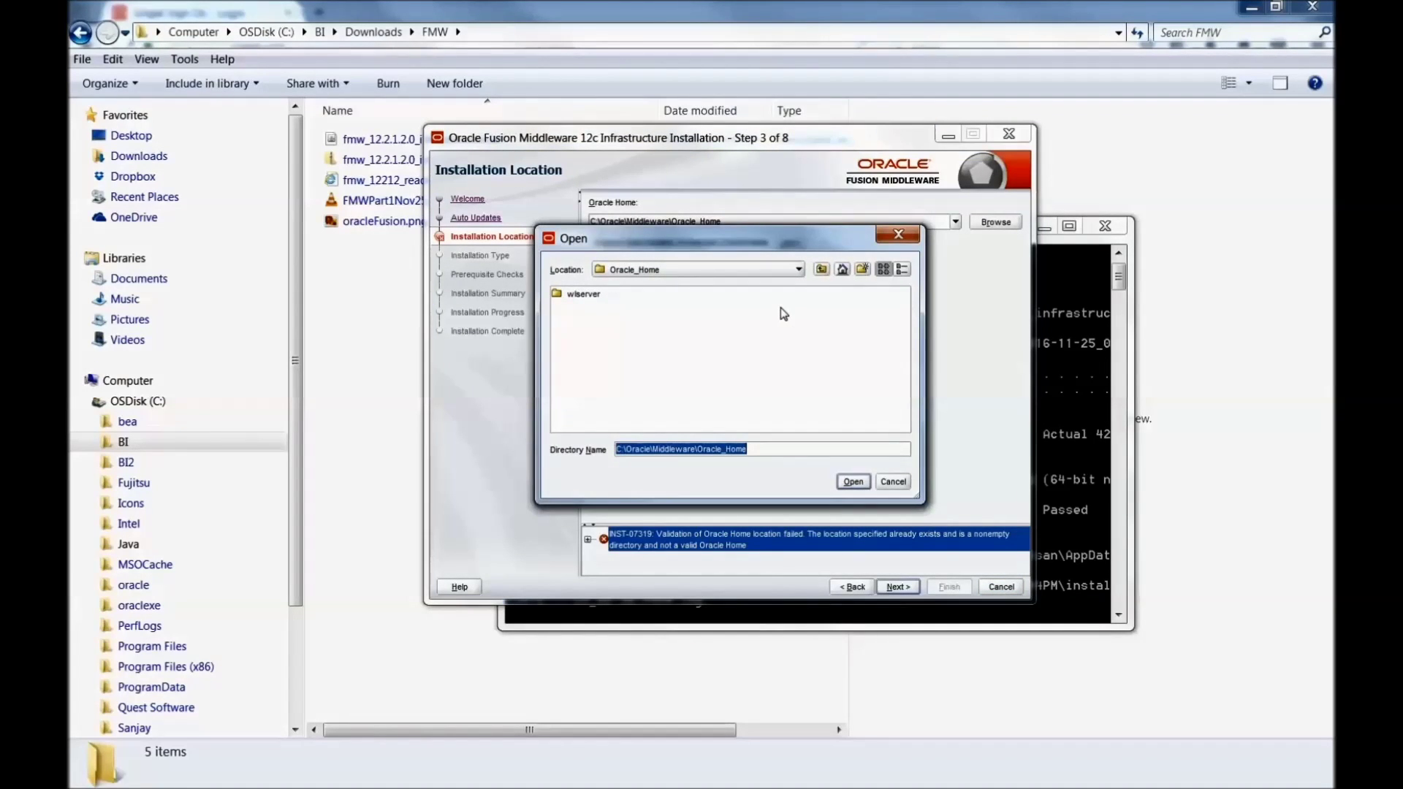
drag(760, 245, 877, 217)
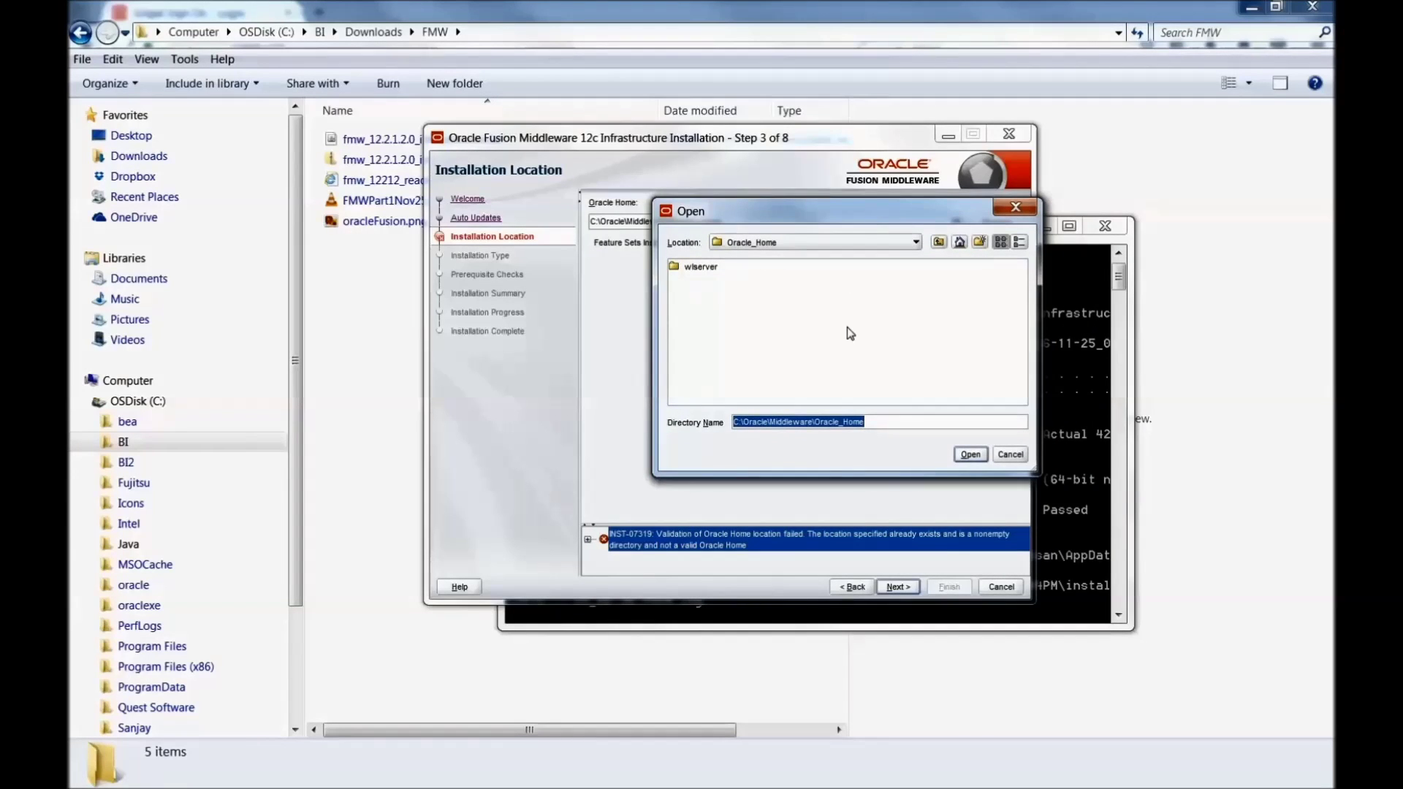
click(1008, 454)
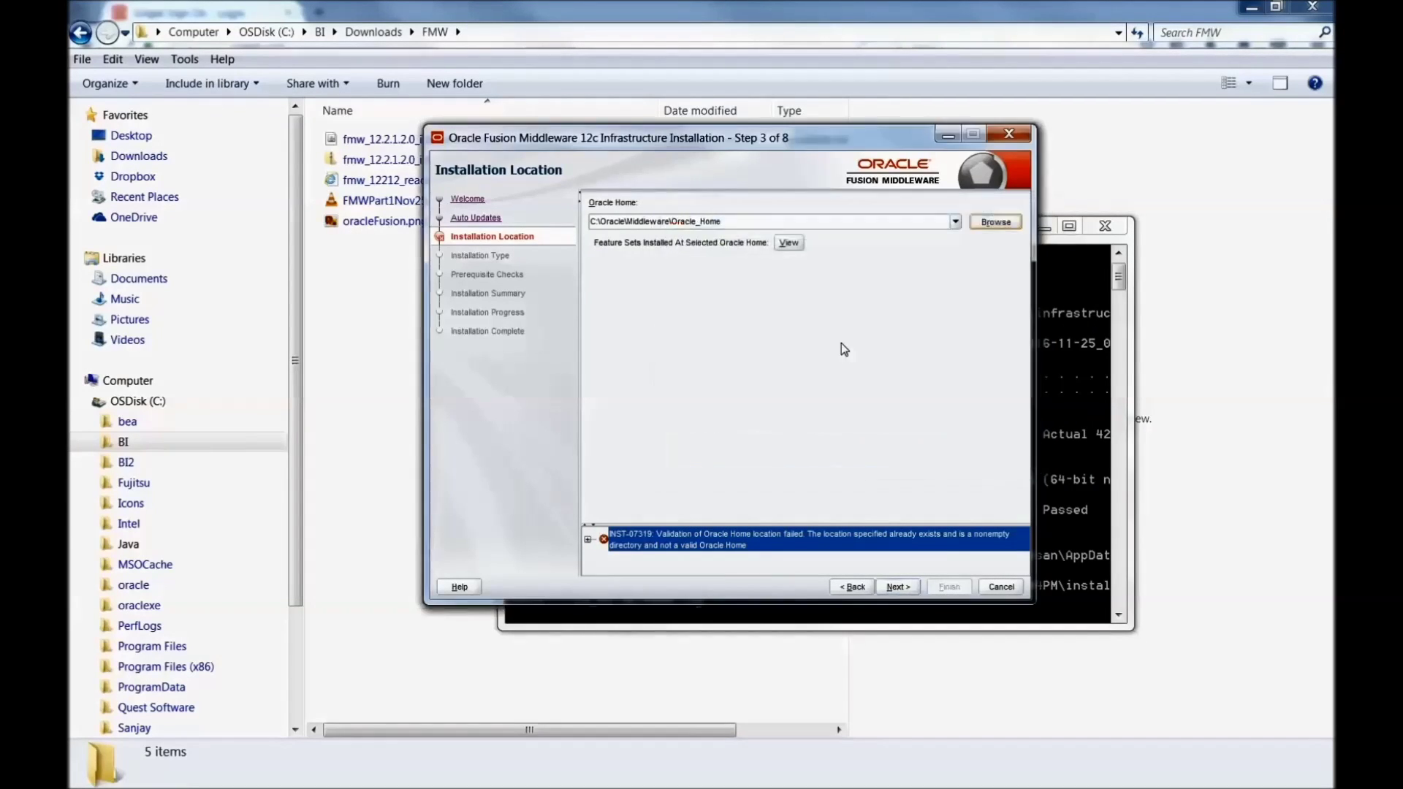
click(976, 222)
click(658, 269)
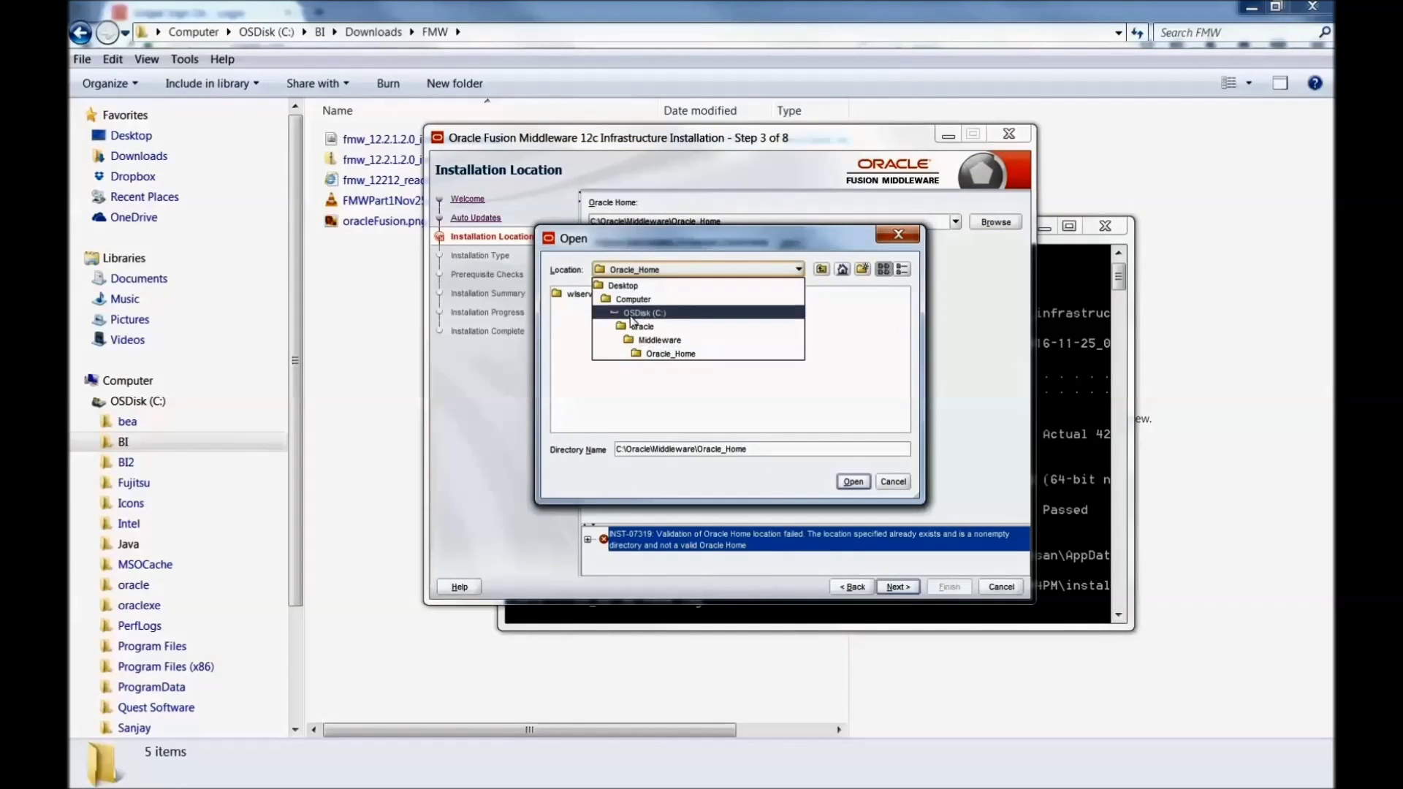
click(633, 314)
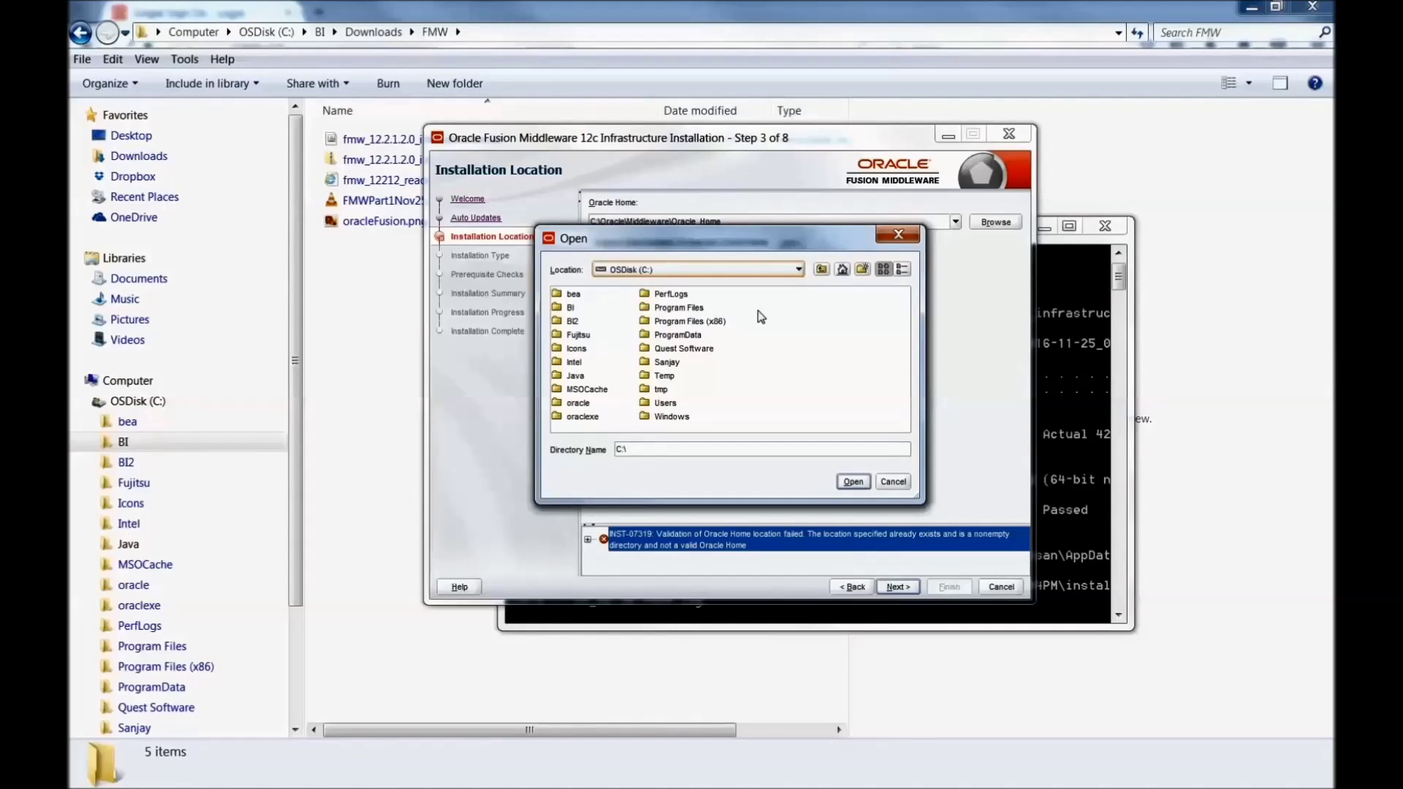
Step: Create a new folder named Oracle_Home on C: and use C:\Oracle_Home as the Oracle Home
click(862, 268)
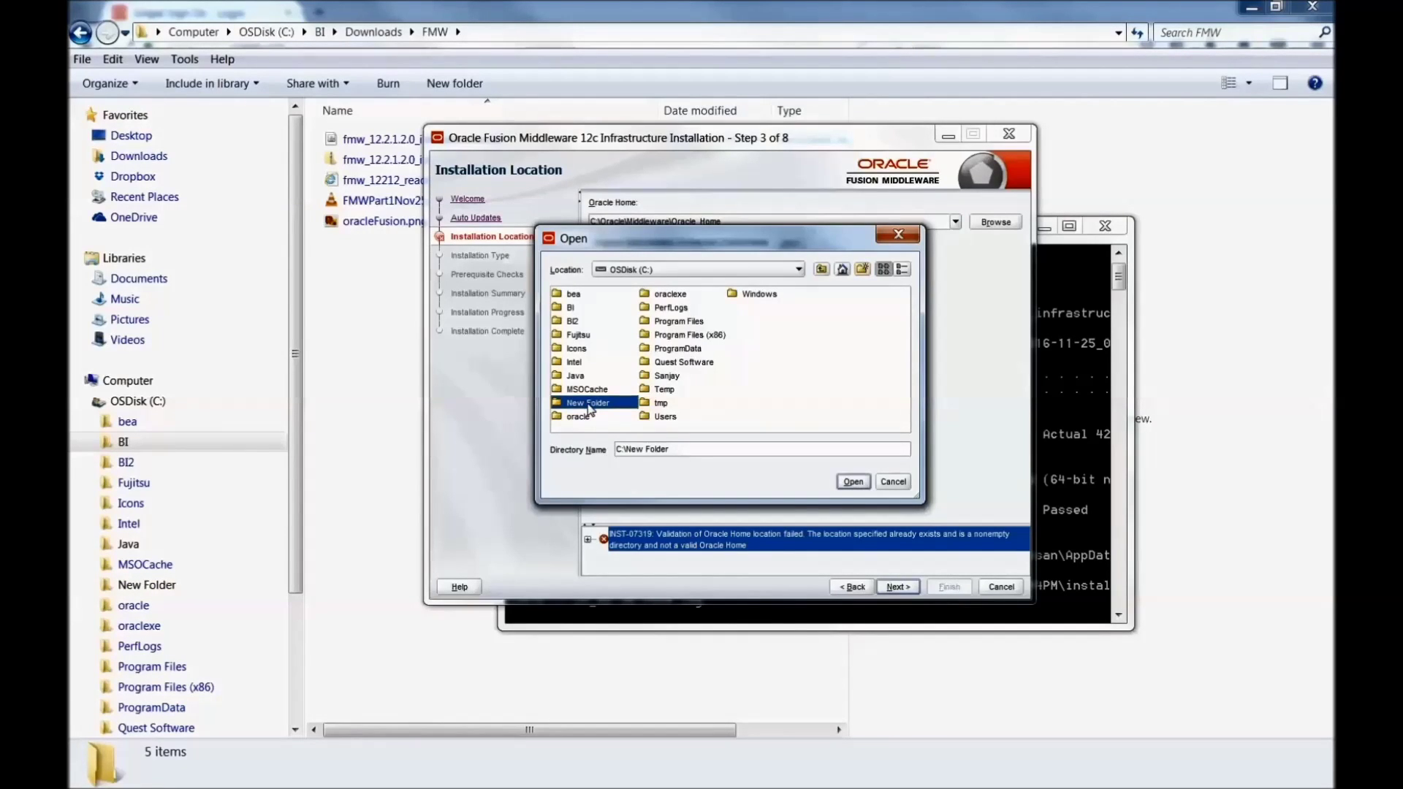
double_click(589, 404)
click(821, 269)
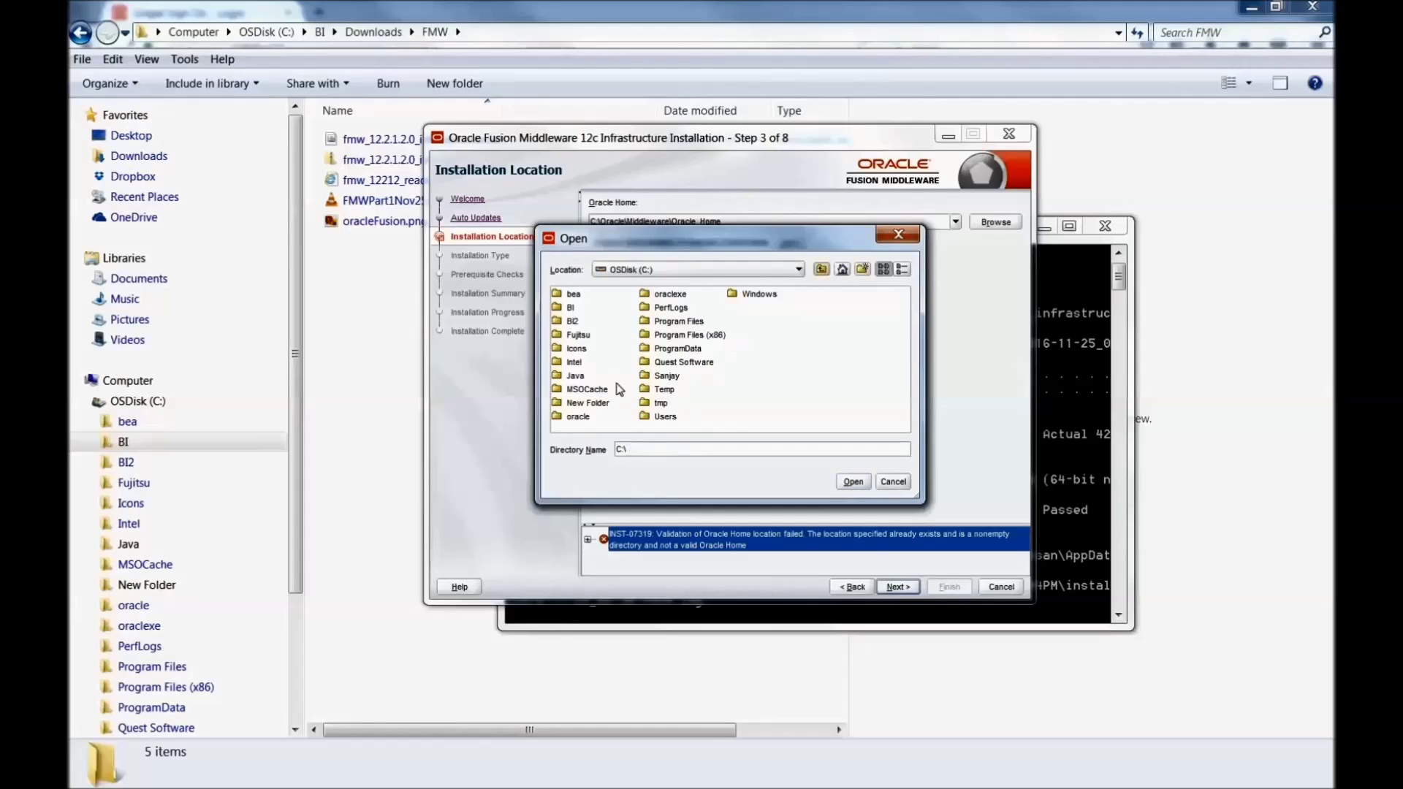
click(589, 404)
click(589, 406)
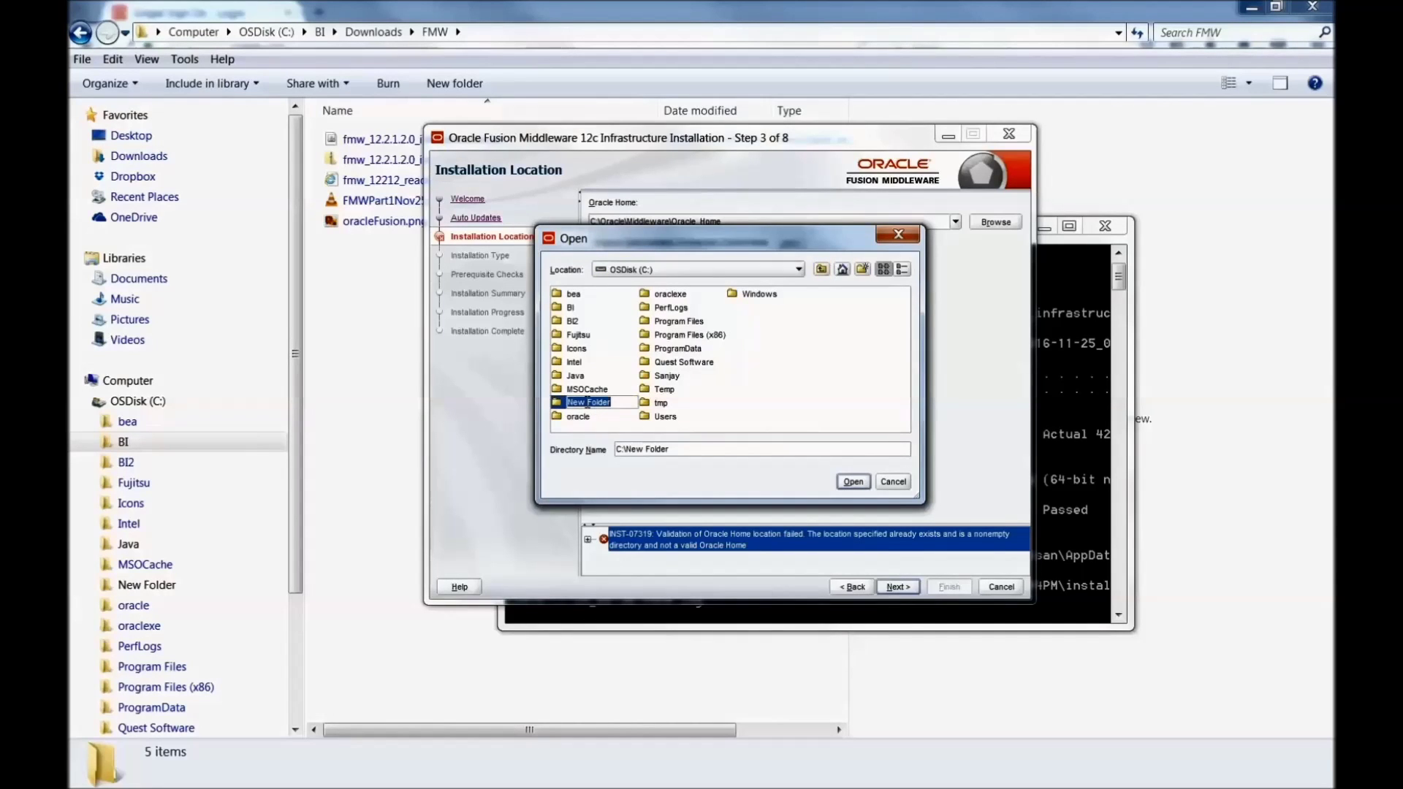
text(Oracle_Home)
key(Return)
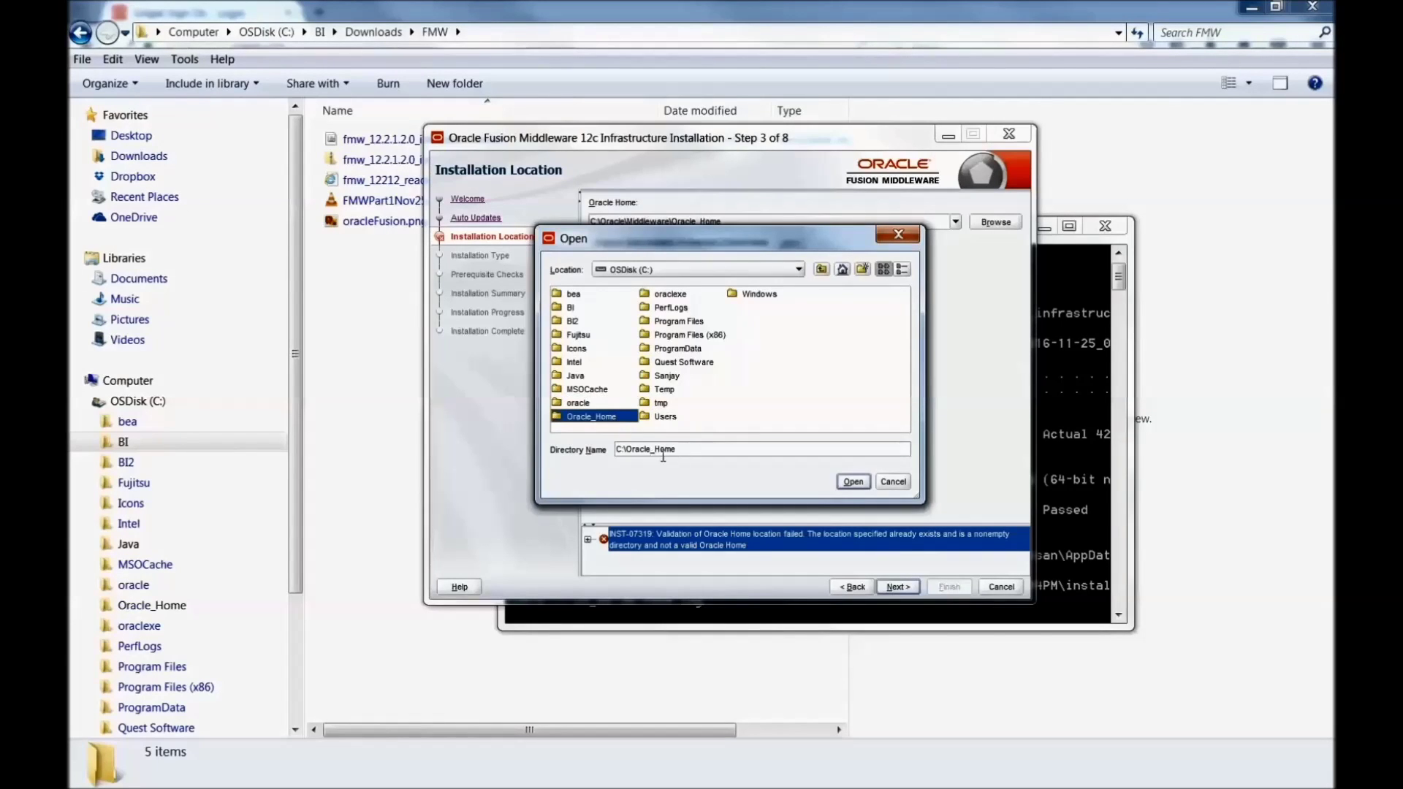
click(865, 483)
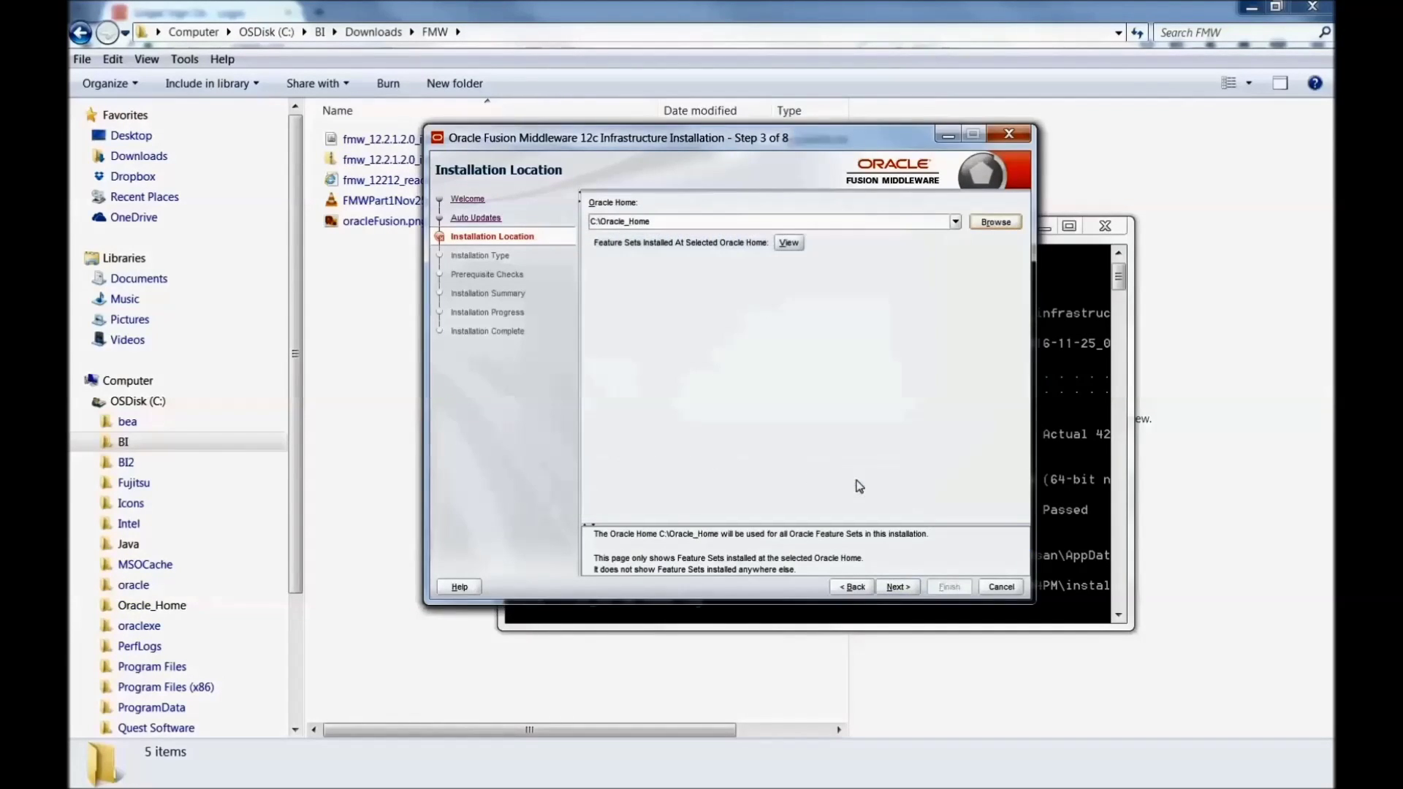
click(893, 589)
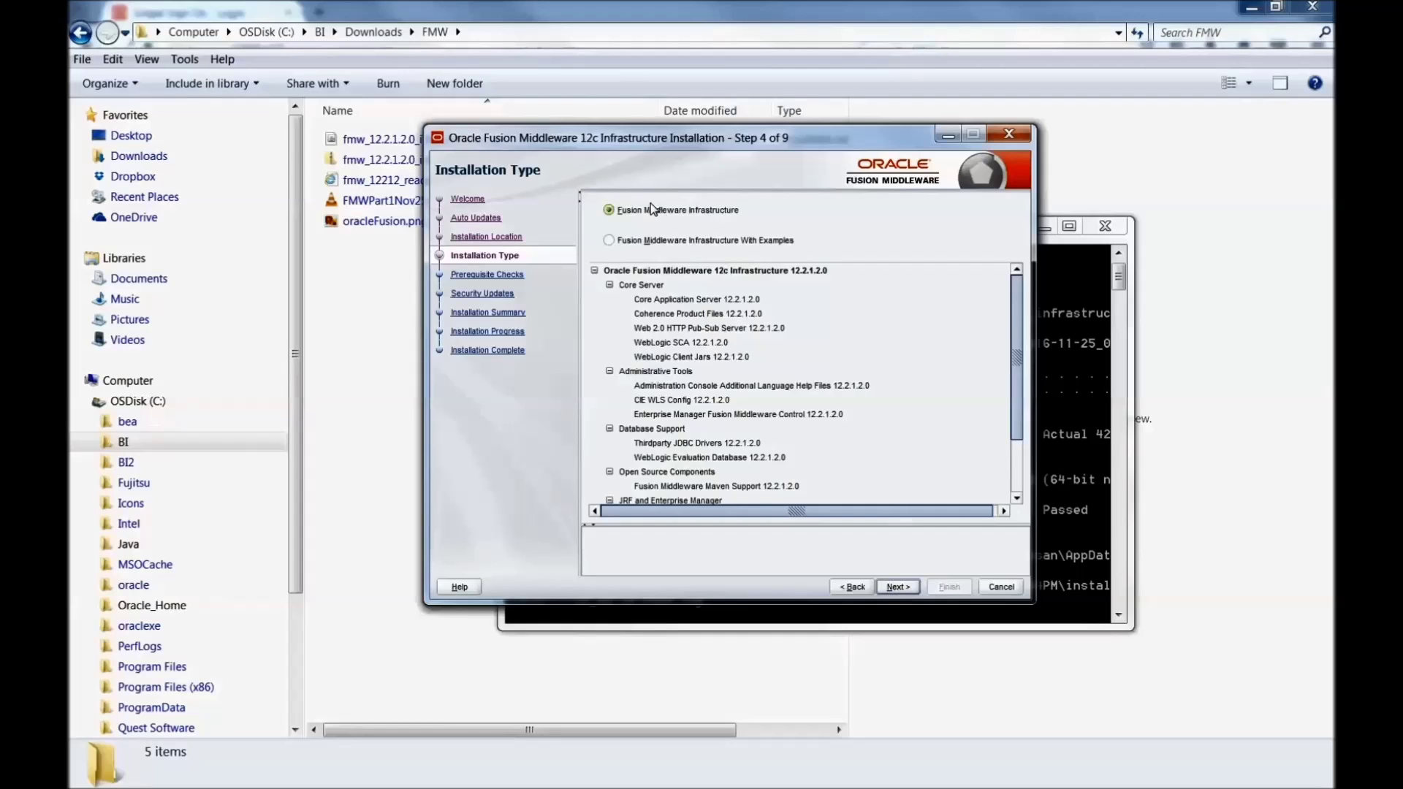
Step: Choose 'Fusion Middleware Infrastructure With Examples' and get past the prerequisite checks
click(713, 240)
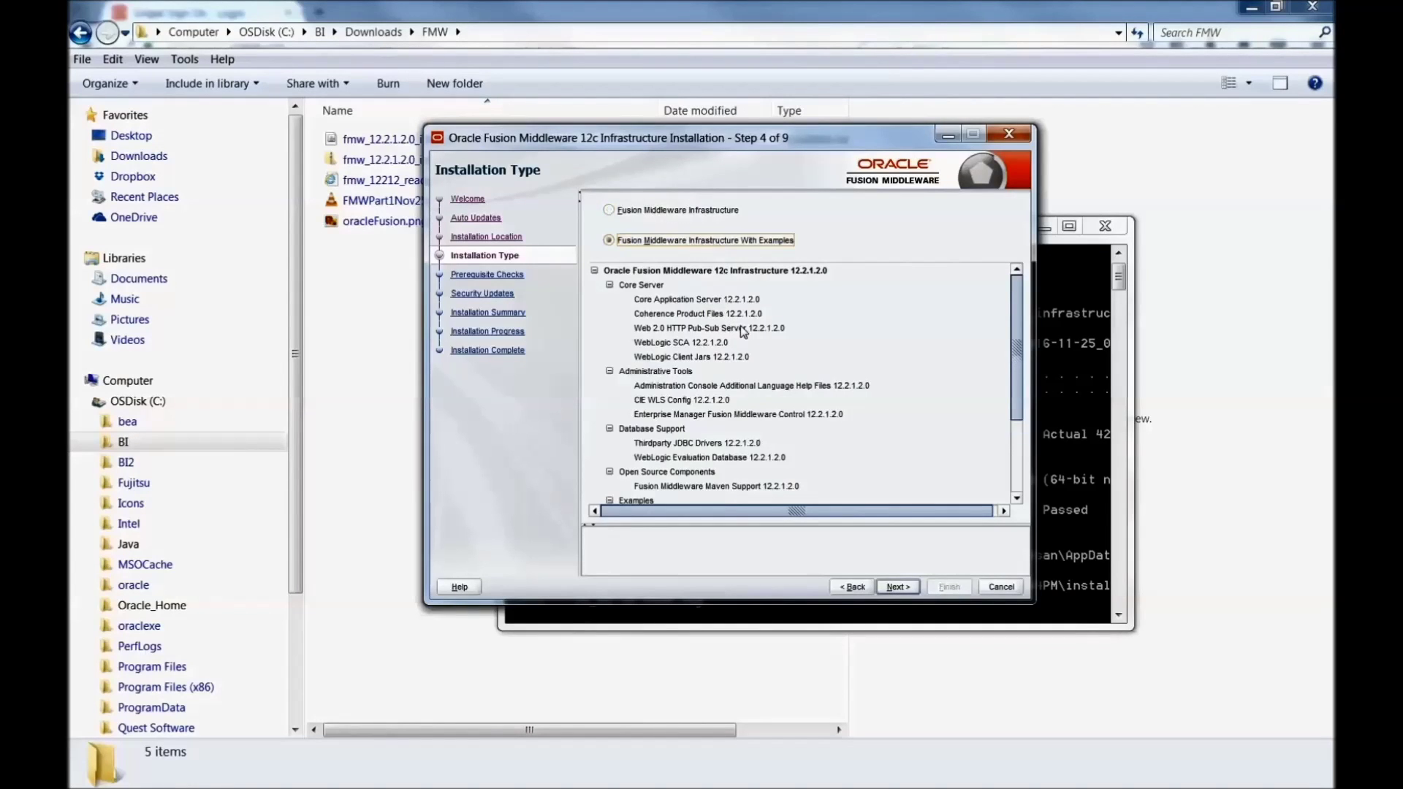
drag(1015, 405, 1015, 474)
click(908, 592)
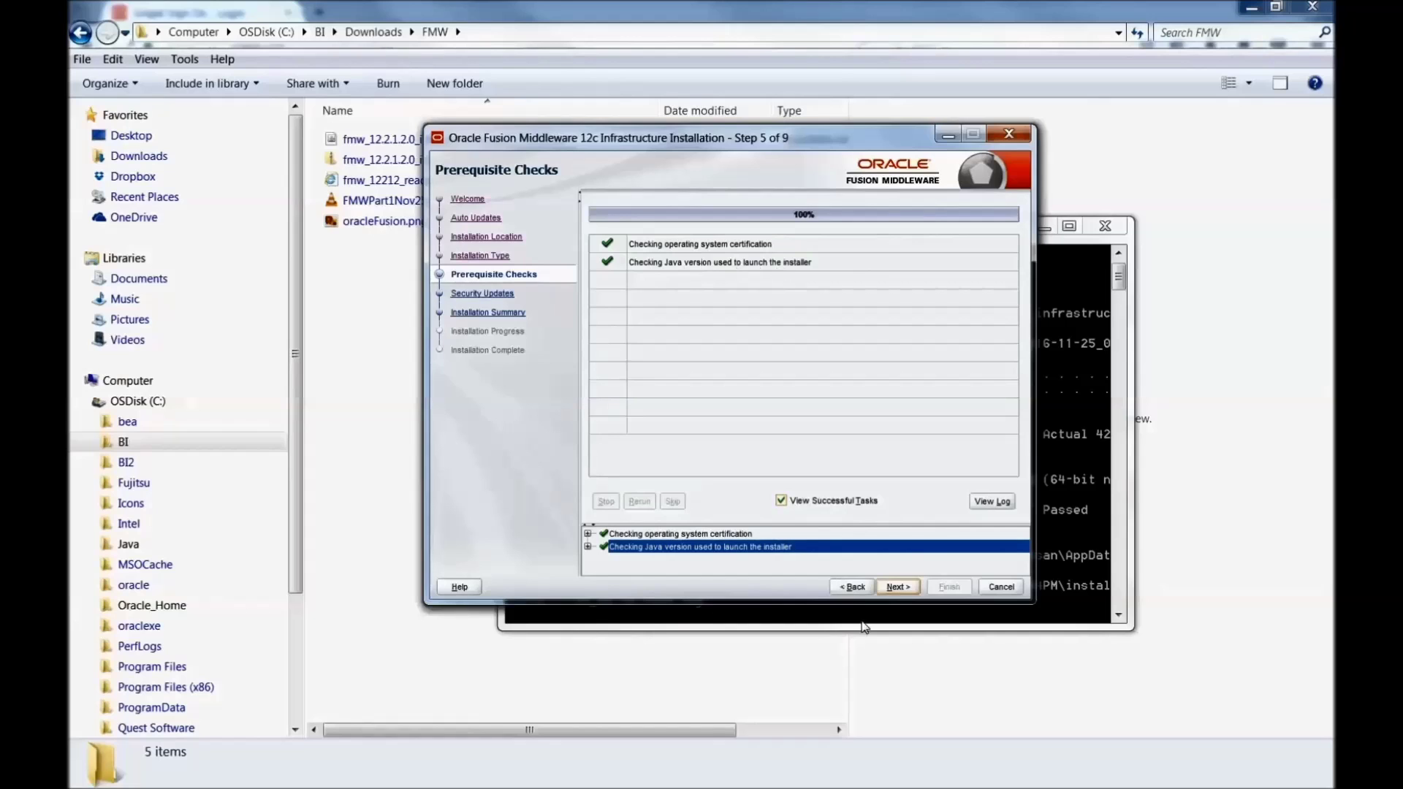
click(900, 586)
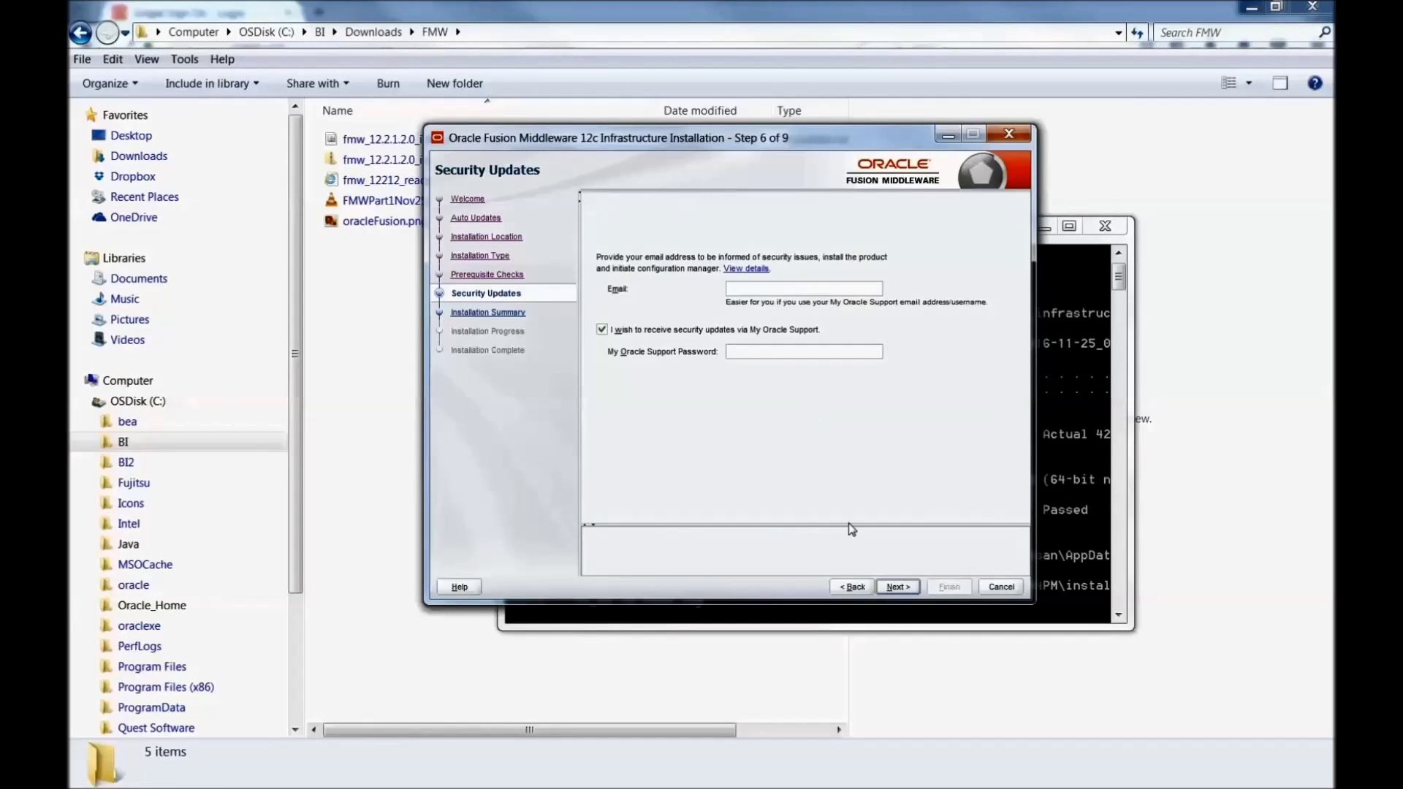
Step: Opt out of security updates, confirm the warning, and start the installation
click(602, 330)
click(897, 587)
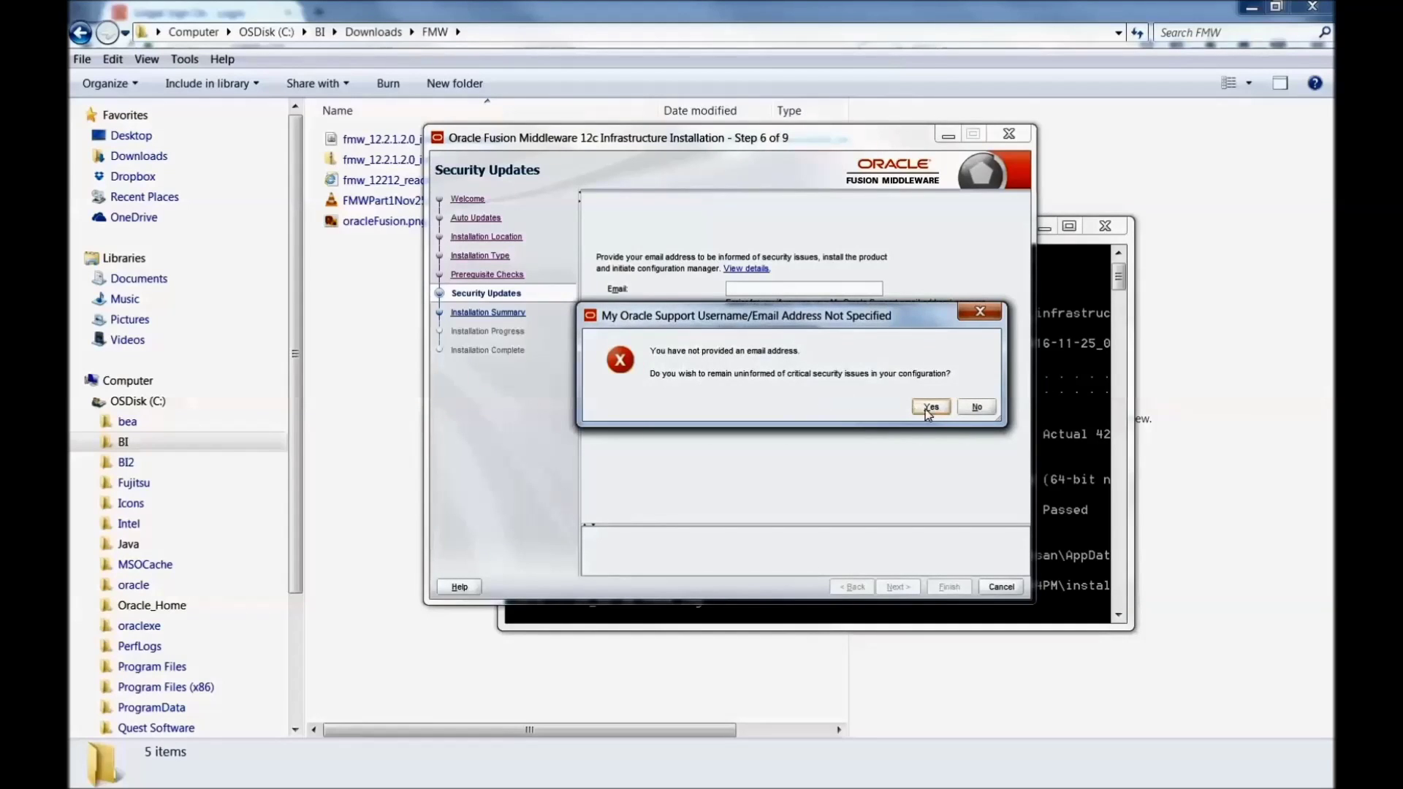
click(929, 408)
key(Return)
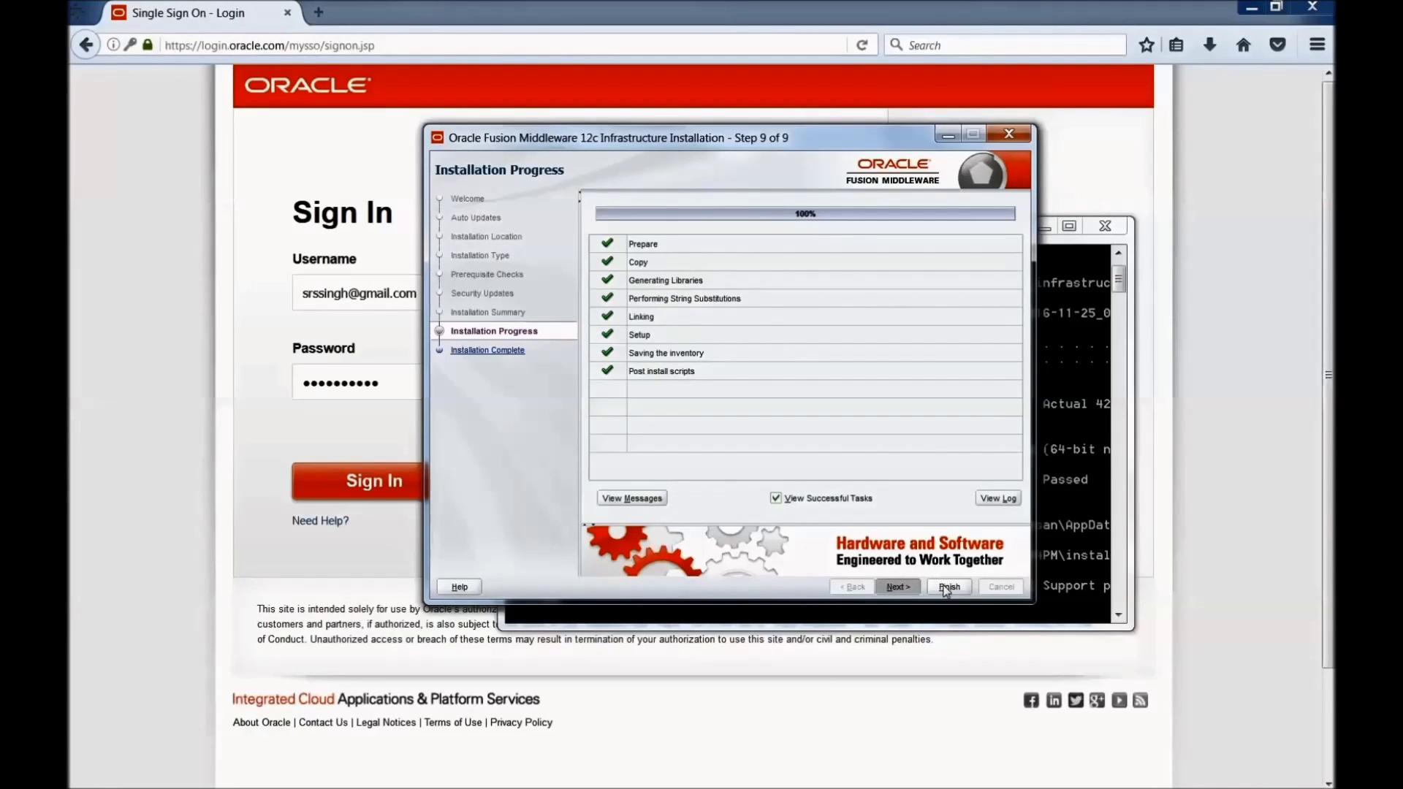
Step: View the Installation Complete summary and finish the Infrastructure Installer
click(949, 588)
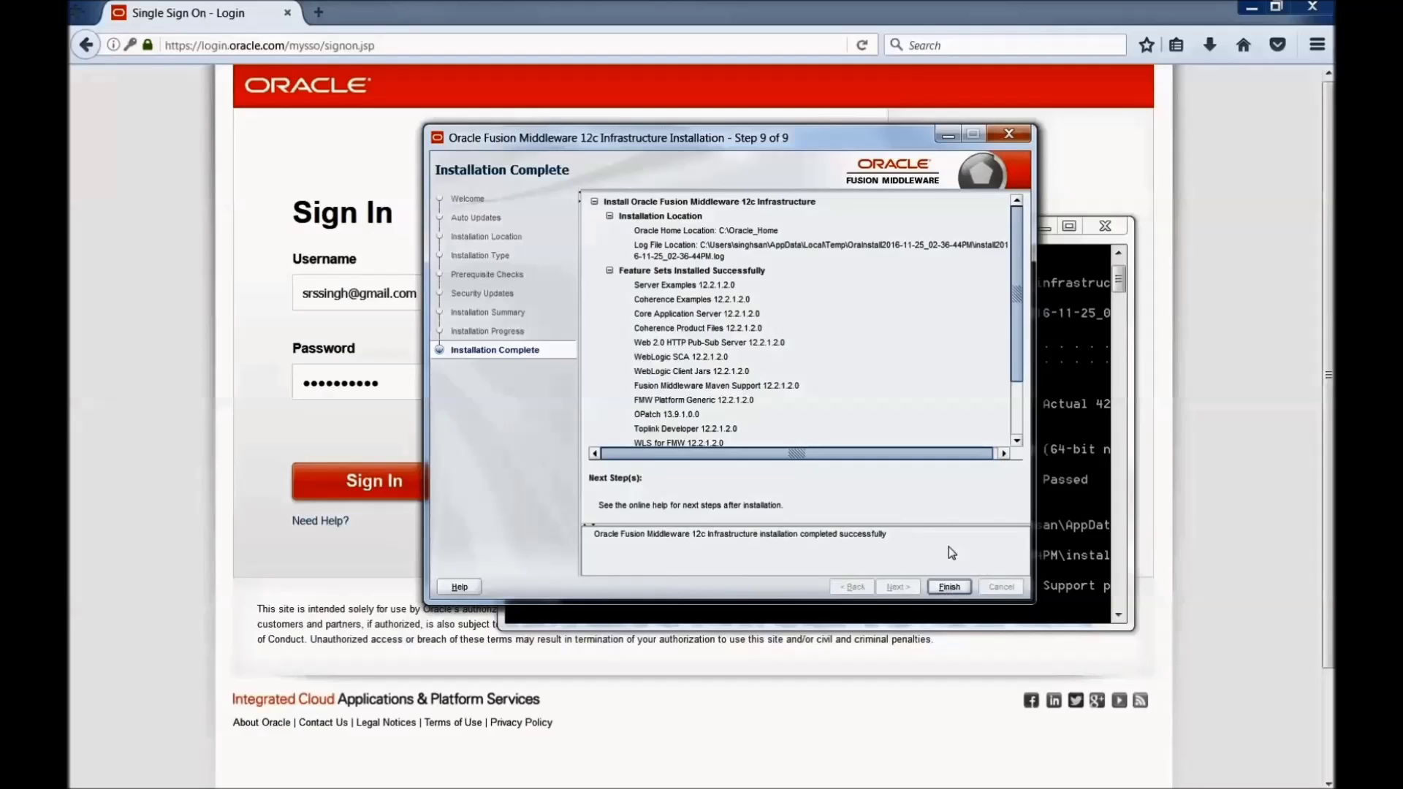
click(950, 585)
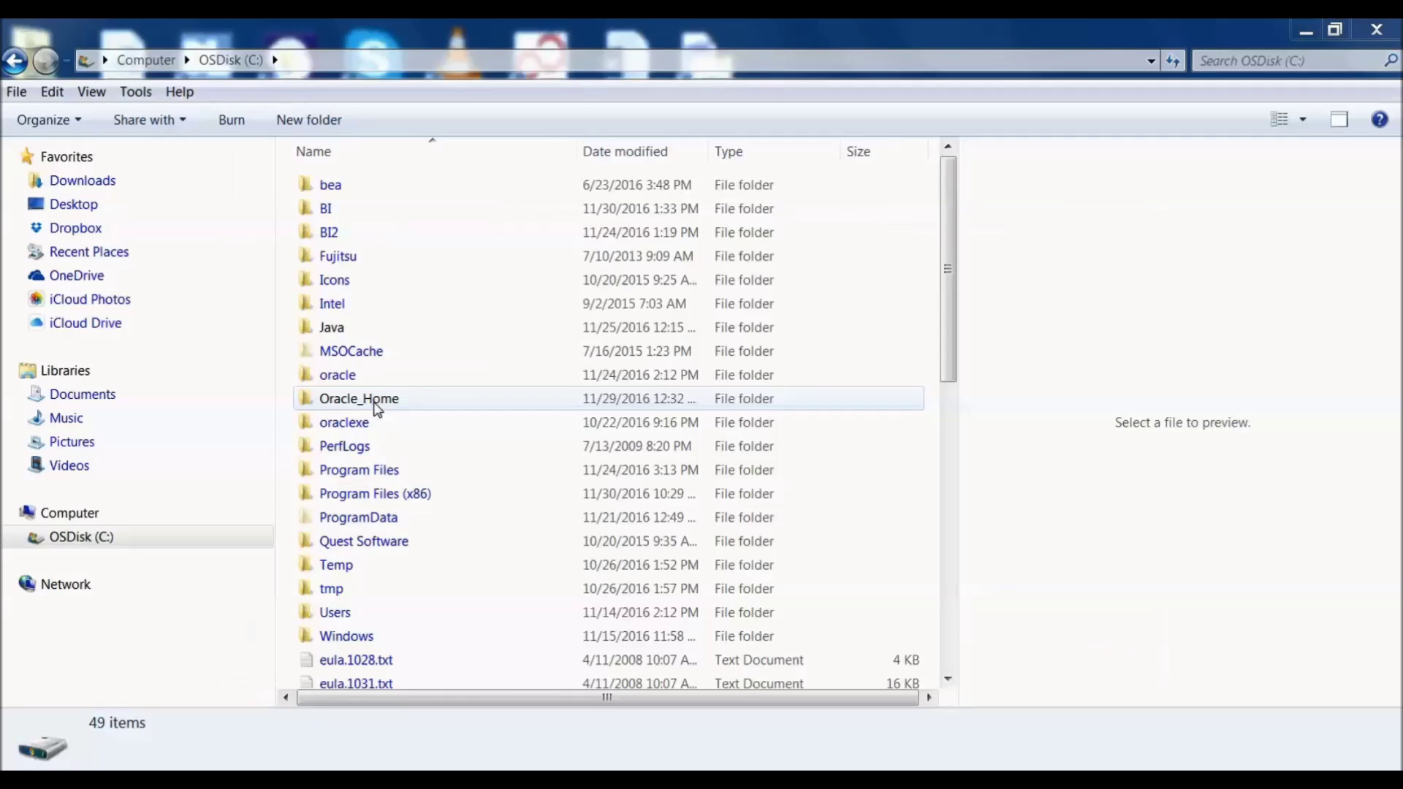
Step: Open C:\Oracle_Home, peek into user_projects, then go back to the C: root
double_click(369, 400)
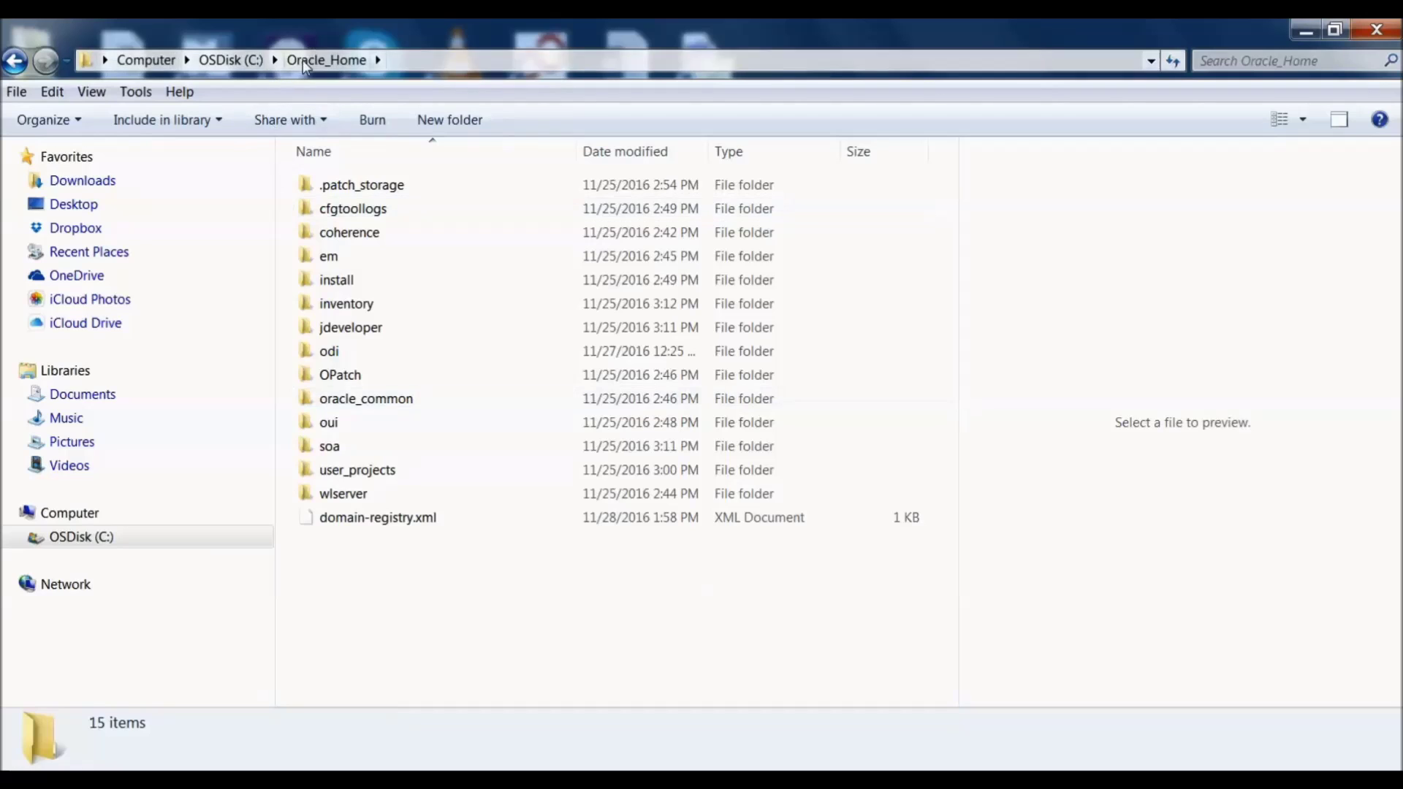
double_click(358, 471)
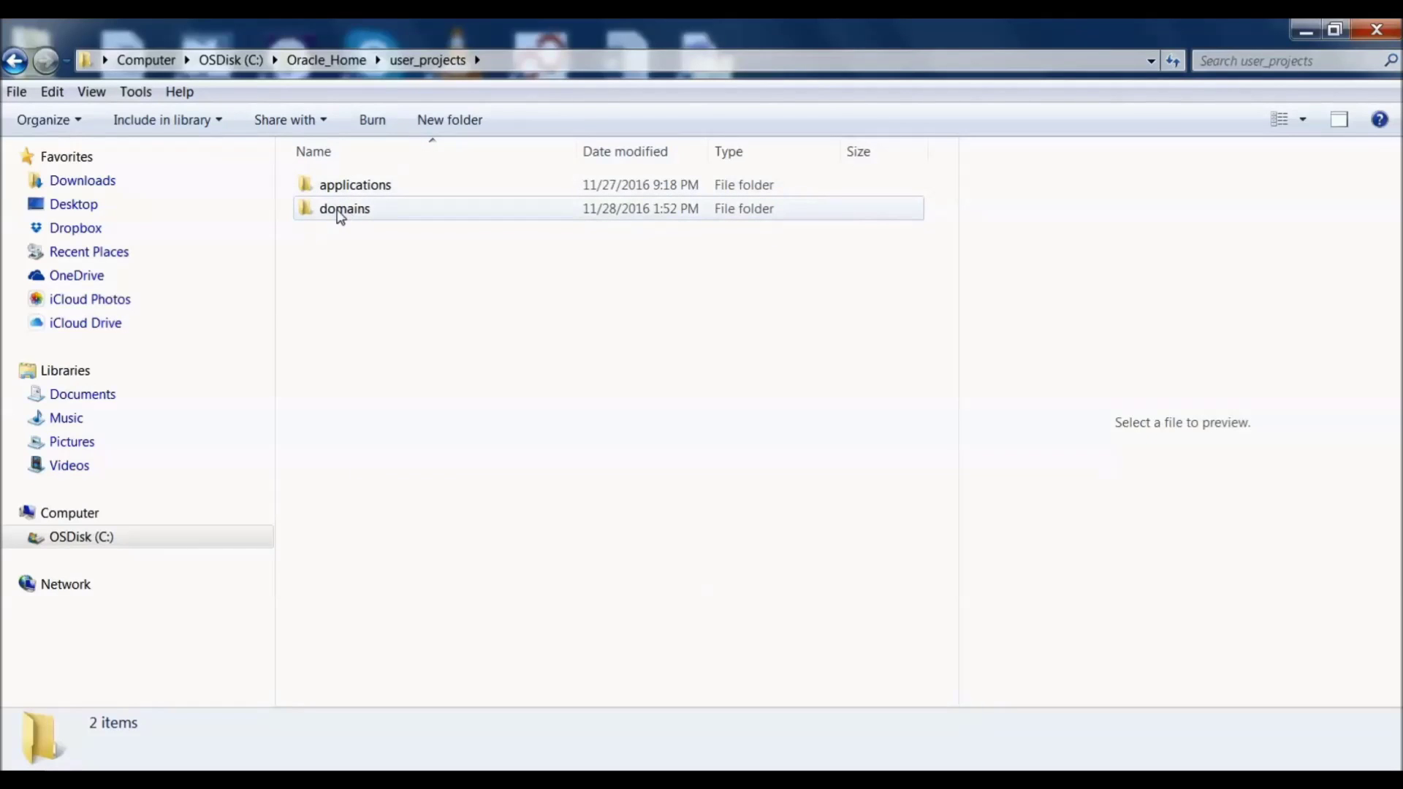
click(28, 65)
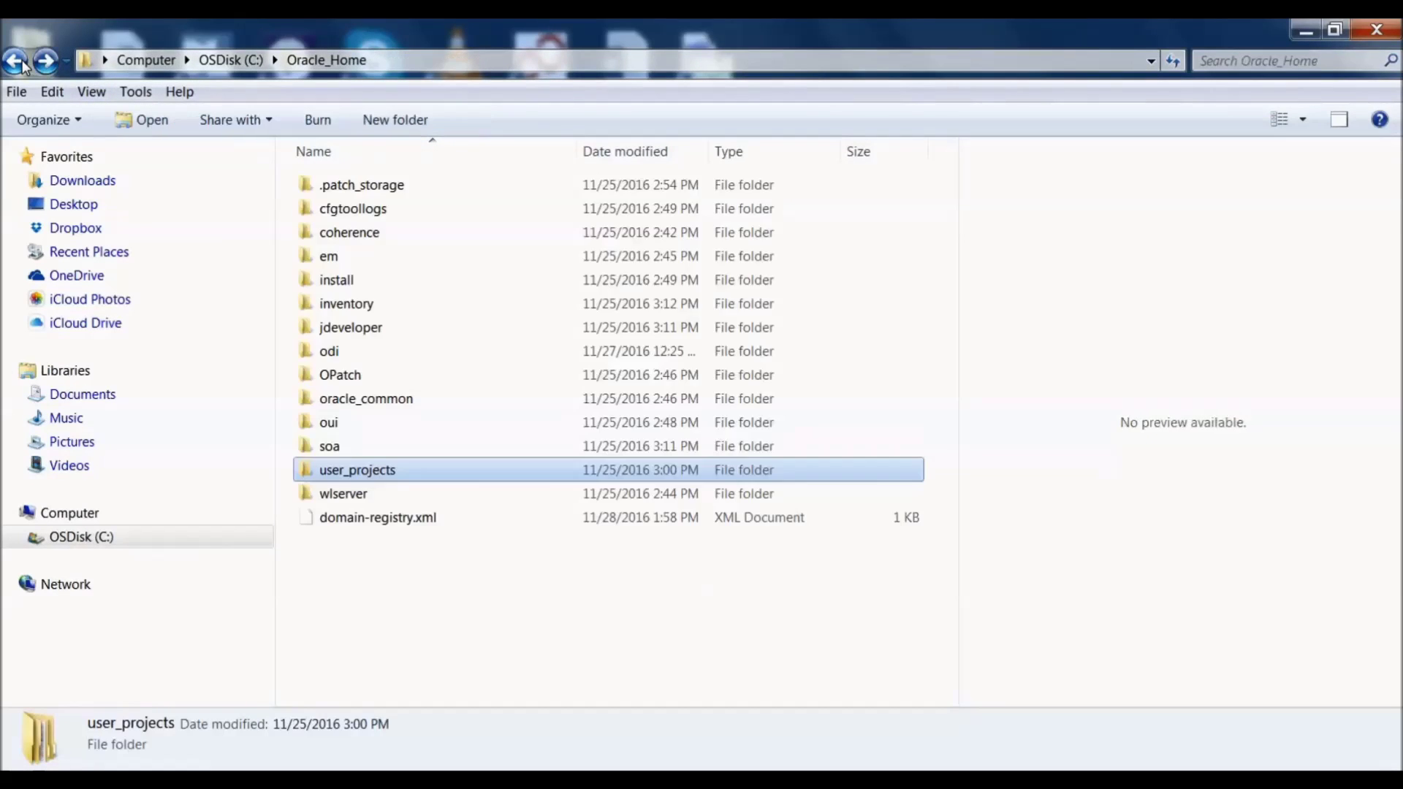
click(22, 65)
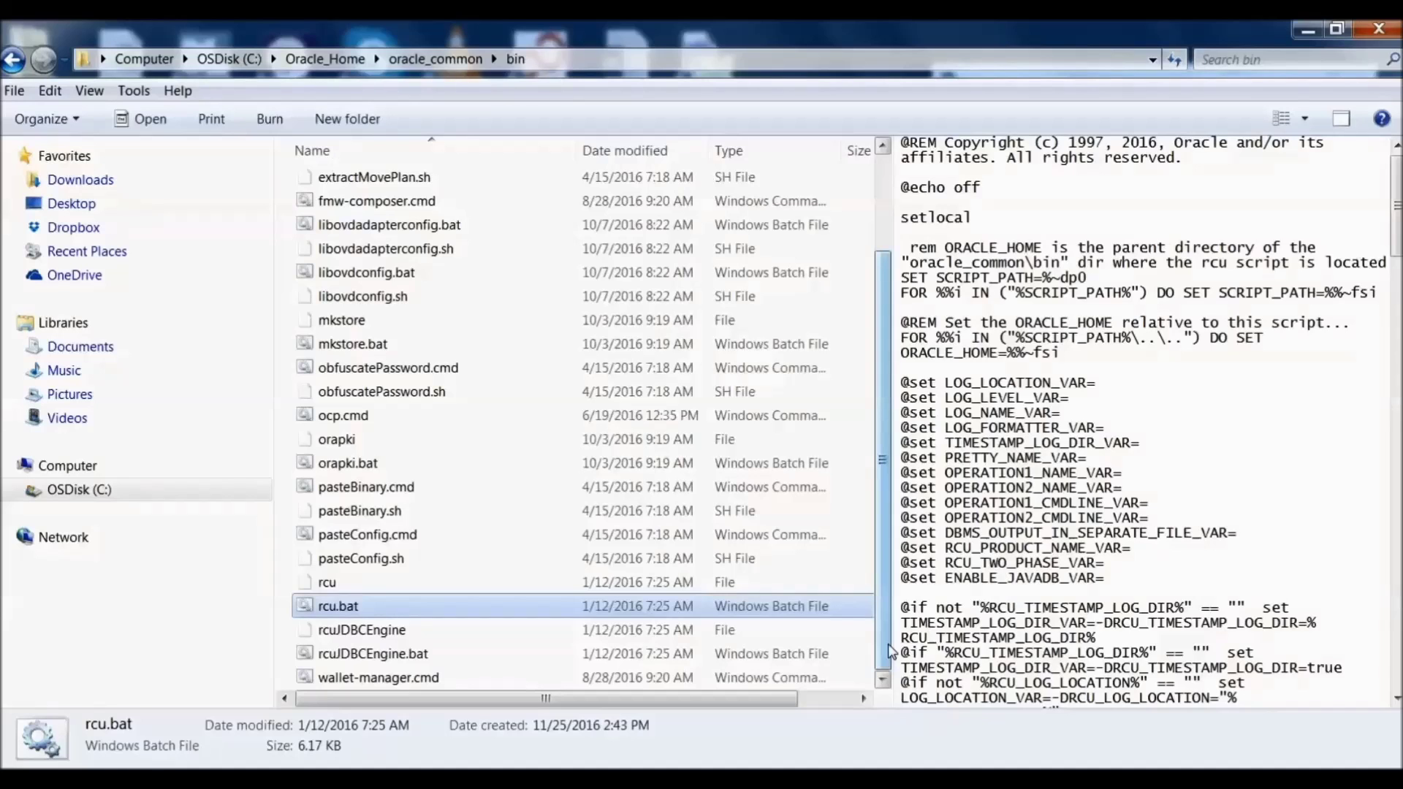
Step: Launch rcu.bat and keep the default System Load and Product Load options
double_click(650, 609)
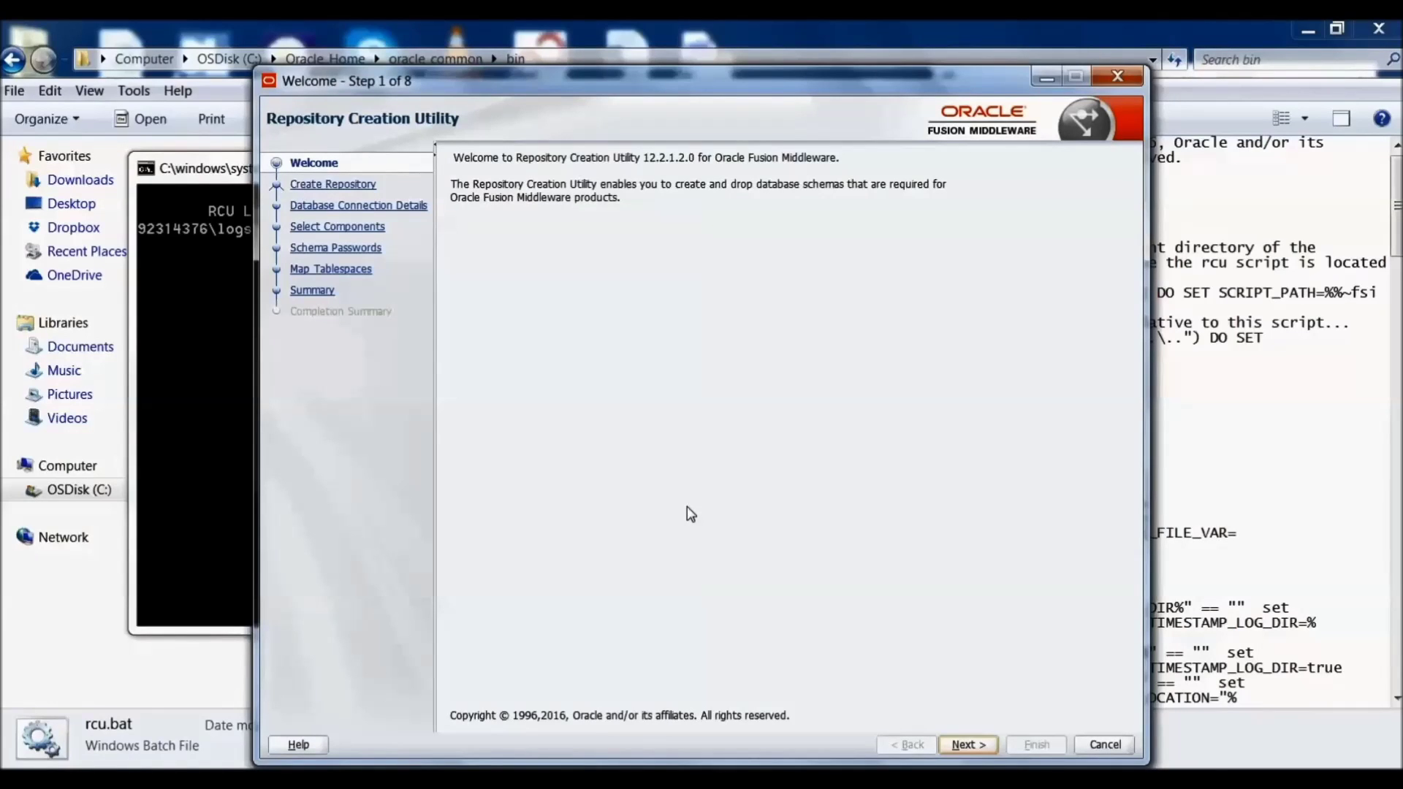
click(956, 752)
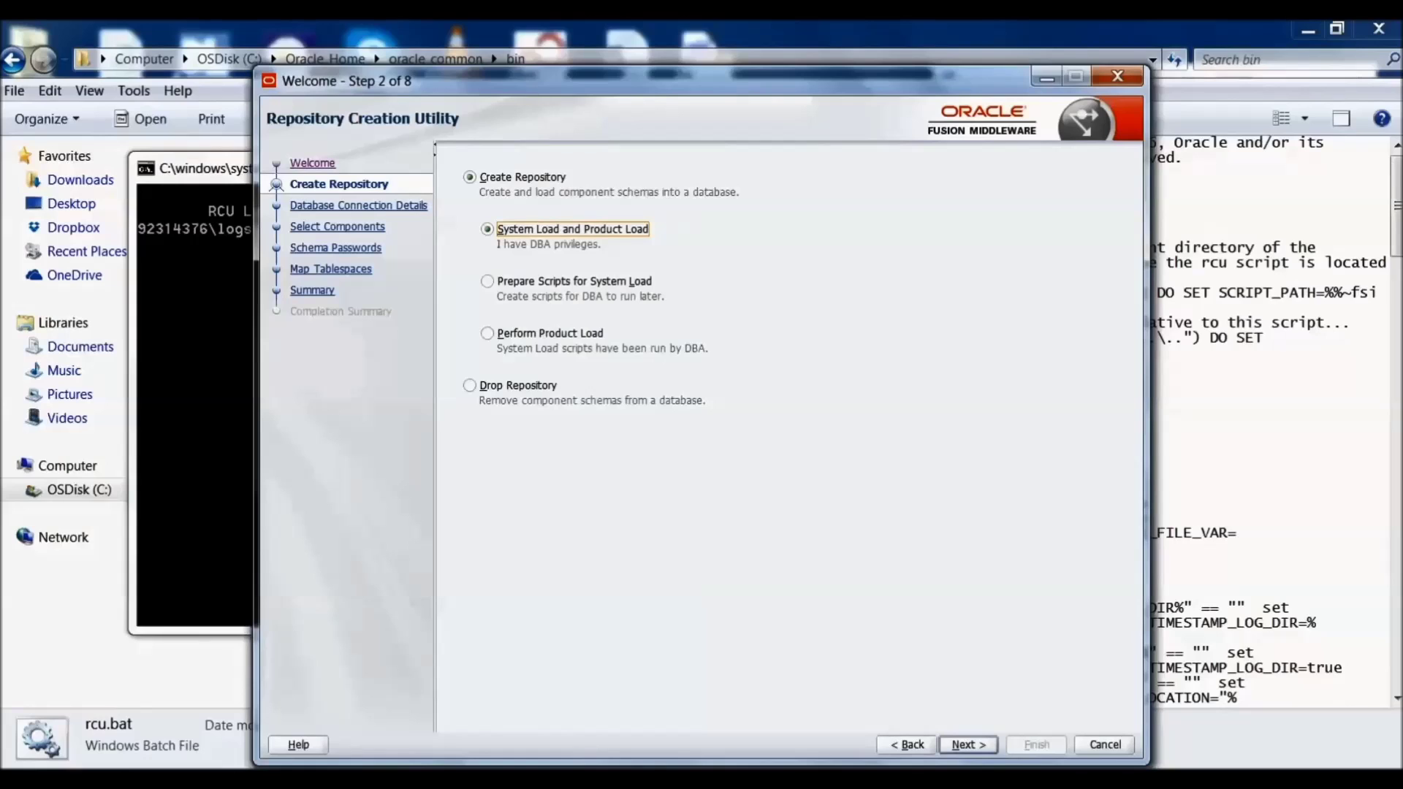
click(983, 744)
Step: Connect with host localhost, port 1521, service XE, user SYS and its password, ignoring the XE warning
click(668, 213)
text(localhost)
click(635, 282)
text(1521)
click(625, 308)
text(xe)
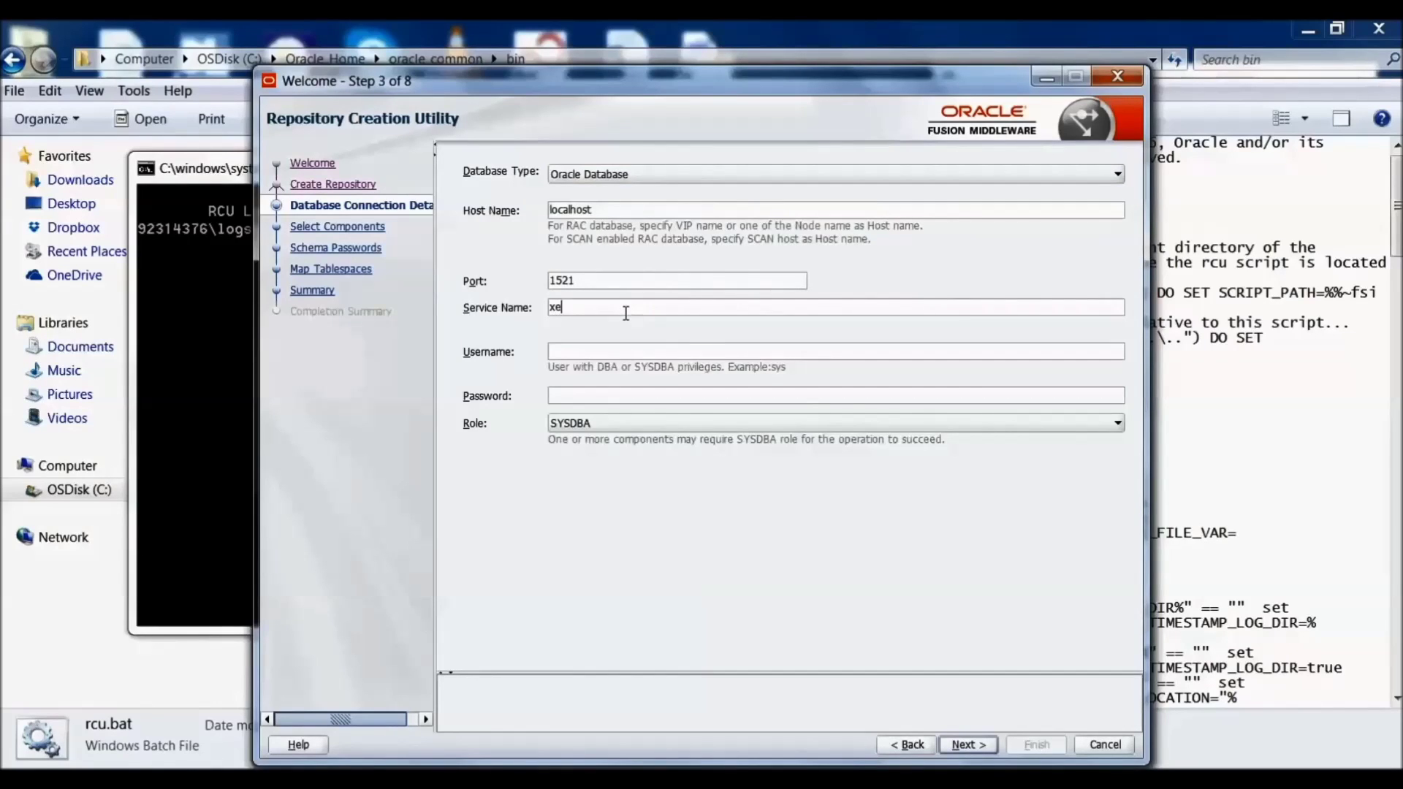
key(Caps_Lock)
key(BackSpace)
key(BackSpace)
text(XE)
click(605, 348)
text(S)
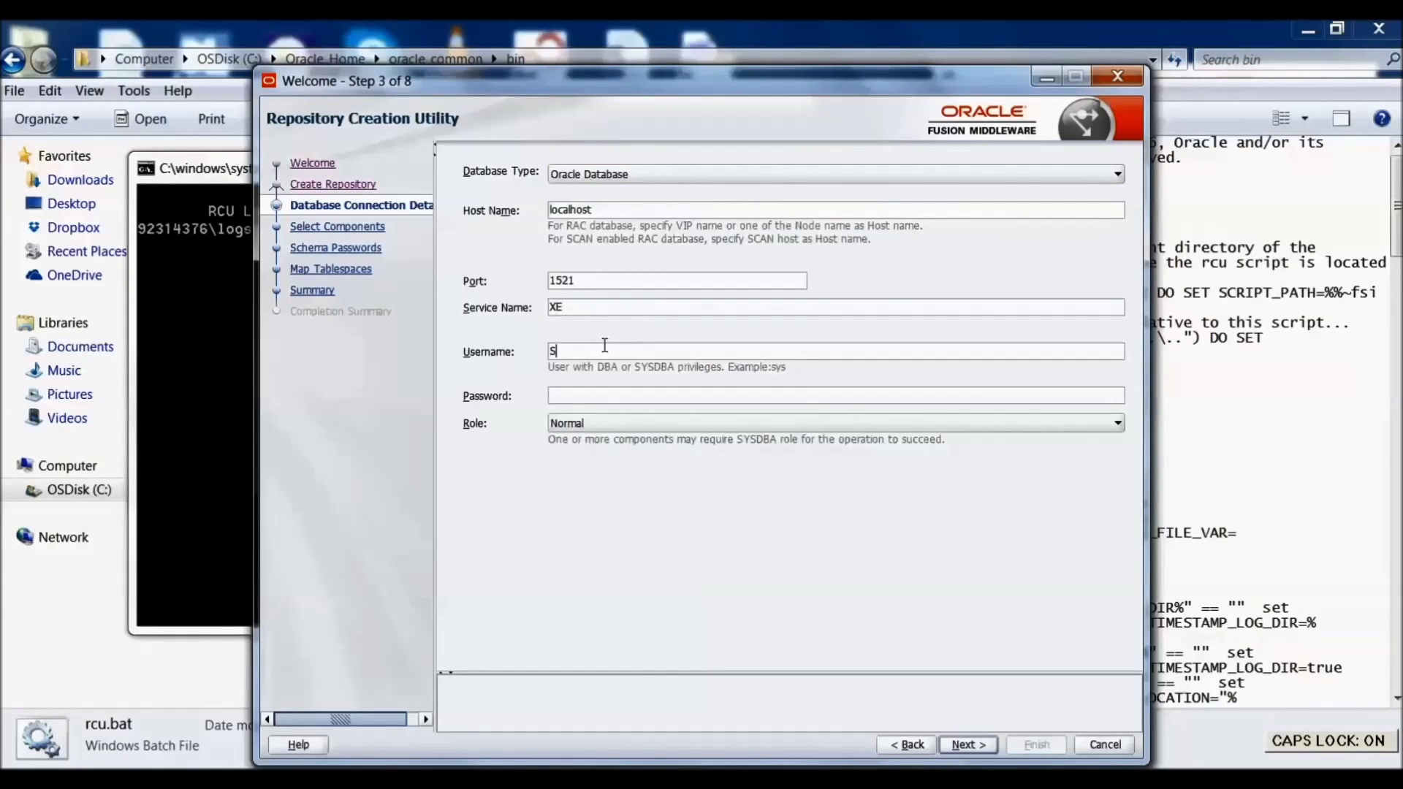
text(YS)
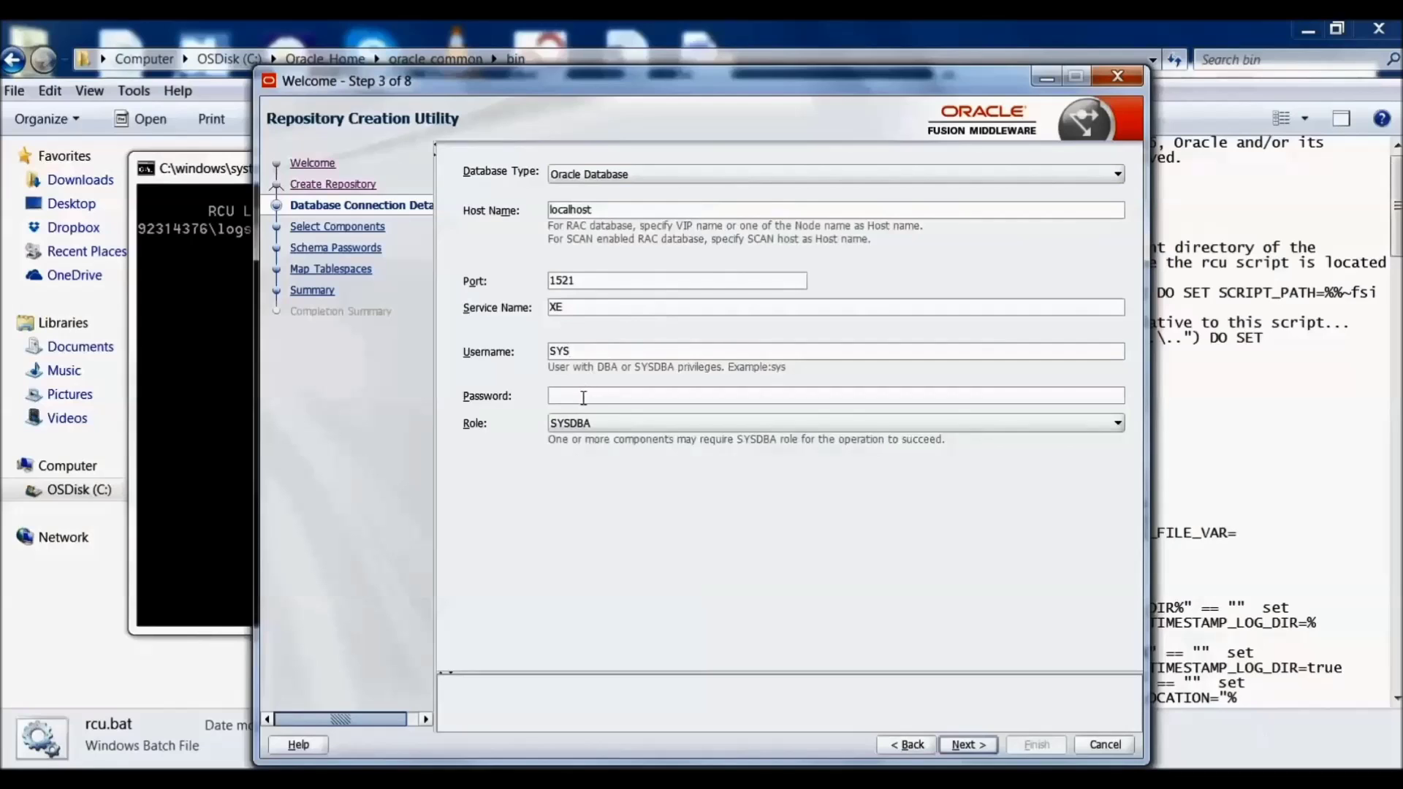
click(584, 396)
key(Caps_Lock)
text(1234)
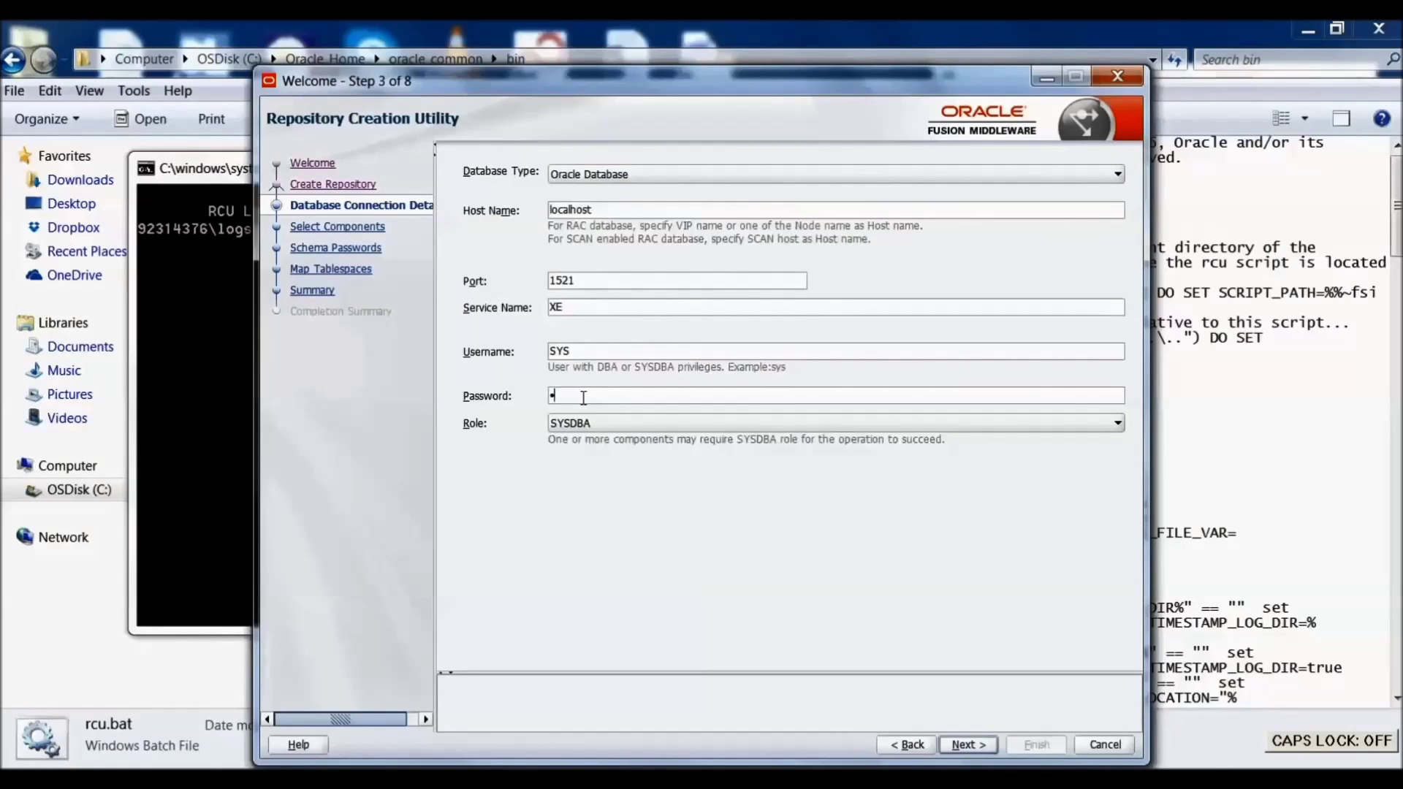
text(567890)
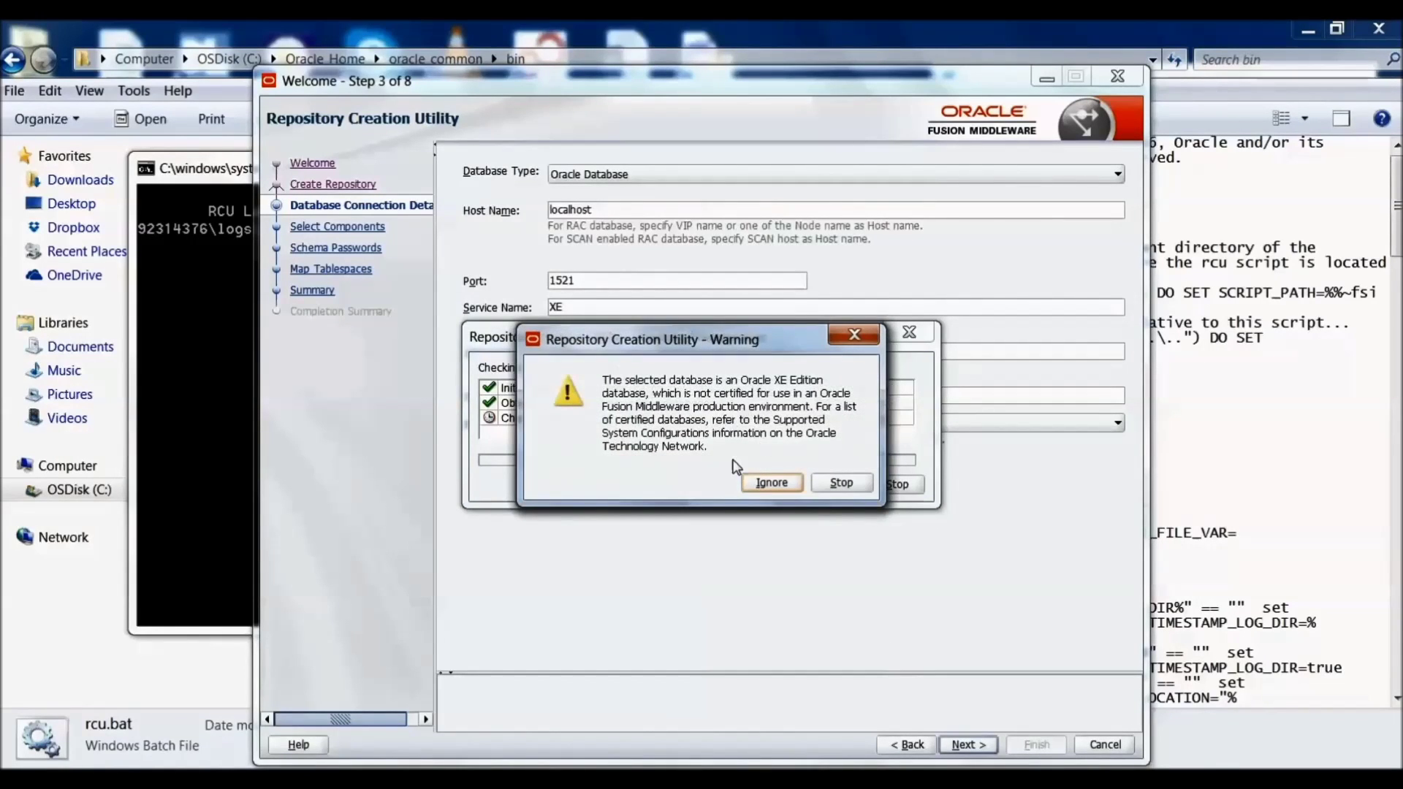
click(769, 484)
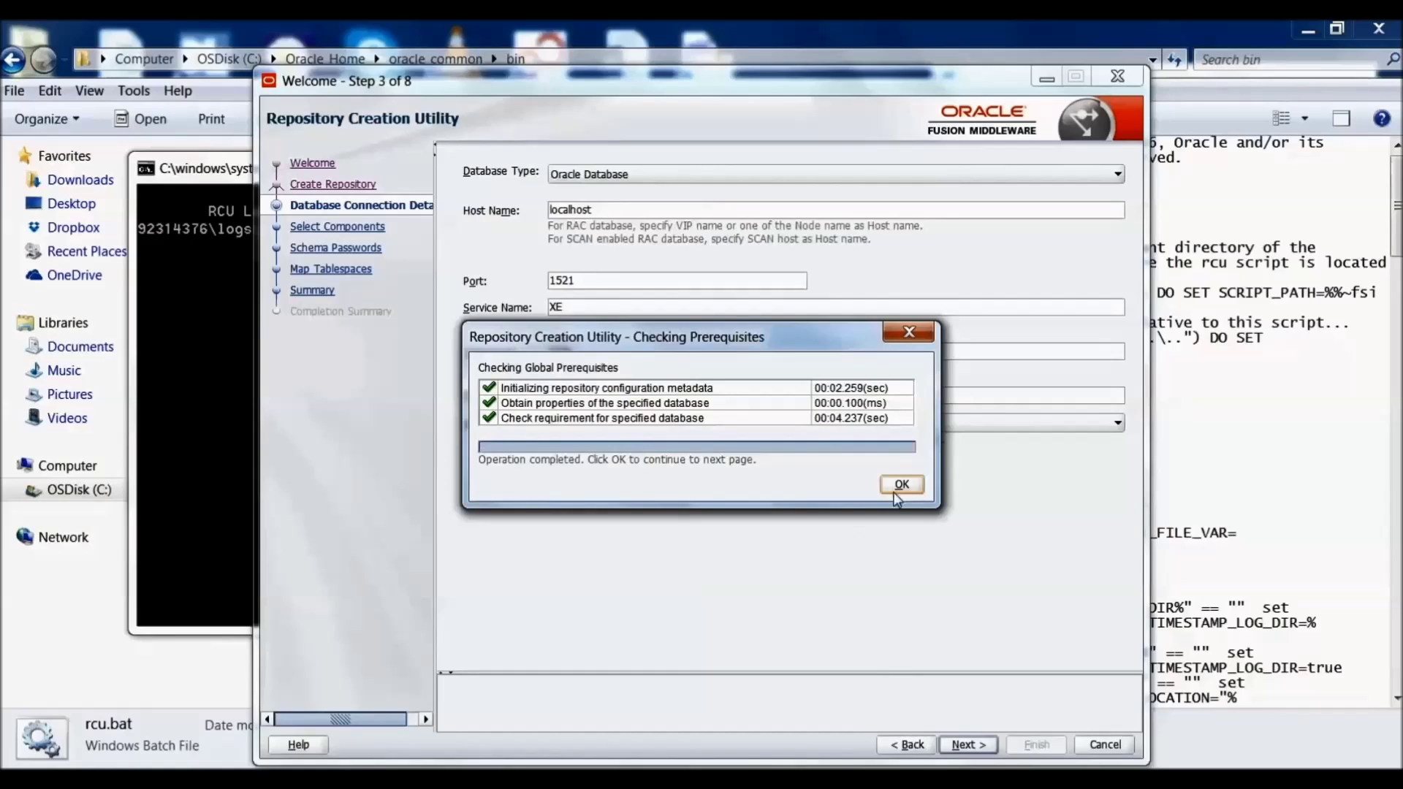
click(899, 485)
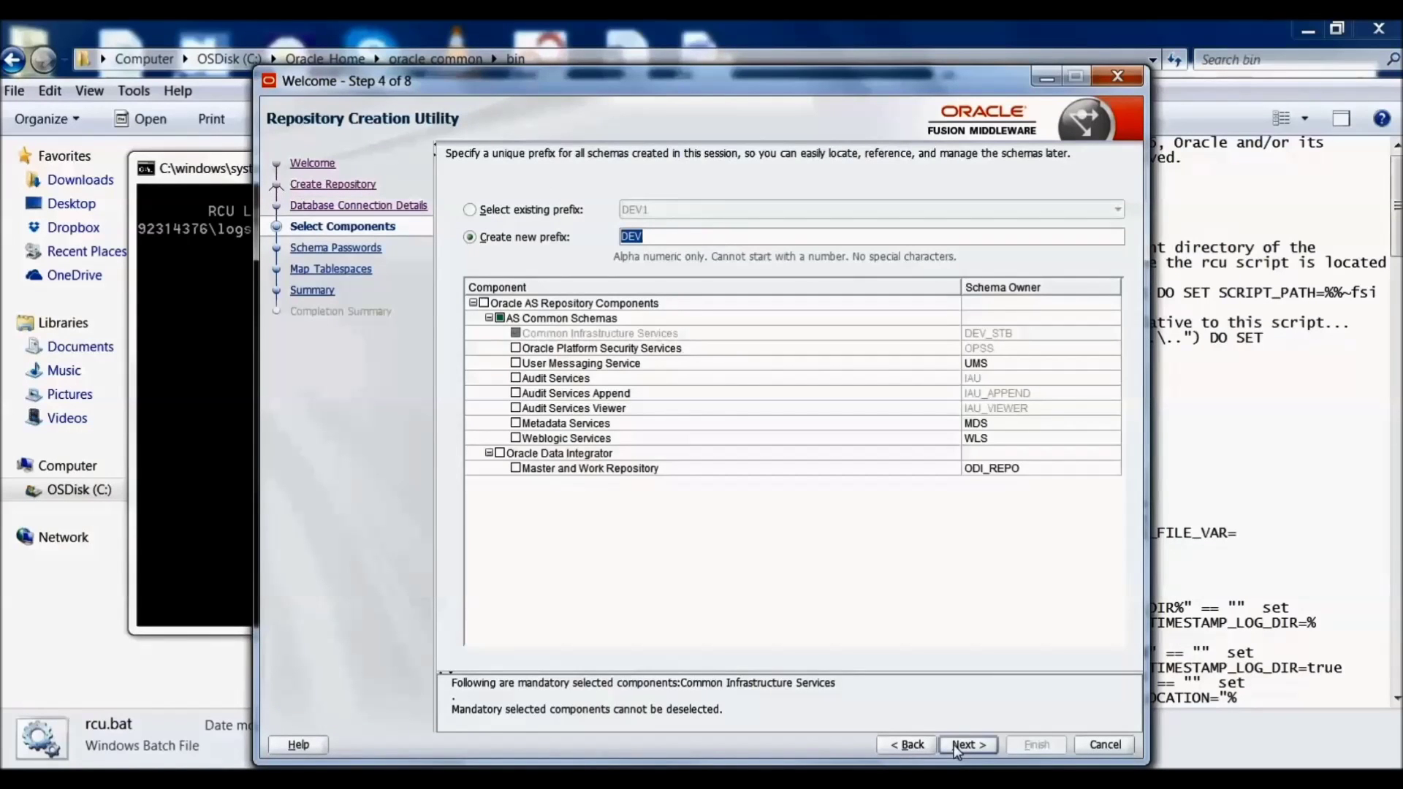
Step: Select the OPSS, UMS, WLS schemas and the ODI Master and Work Repository, then pass the checks
click(516, 348)
click(516, 363)
click(515, 438)
click(499, 453)
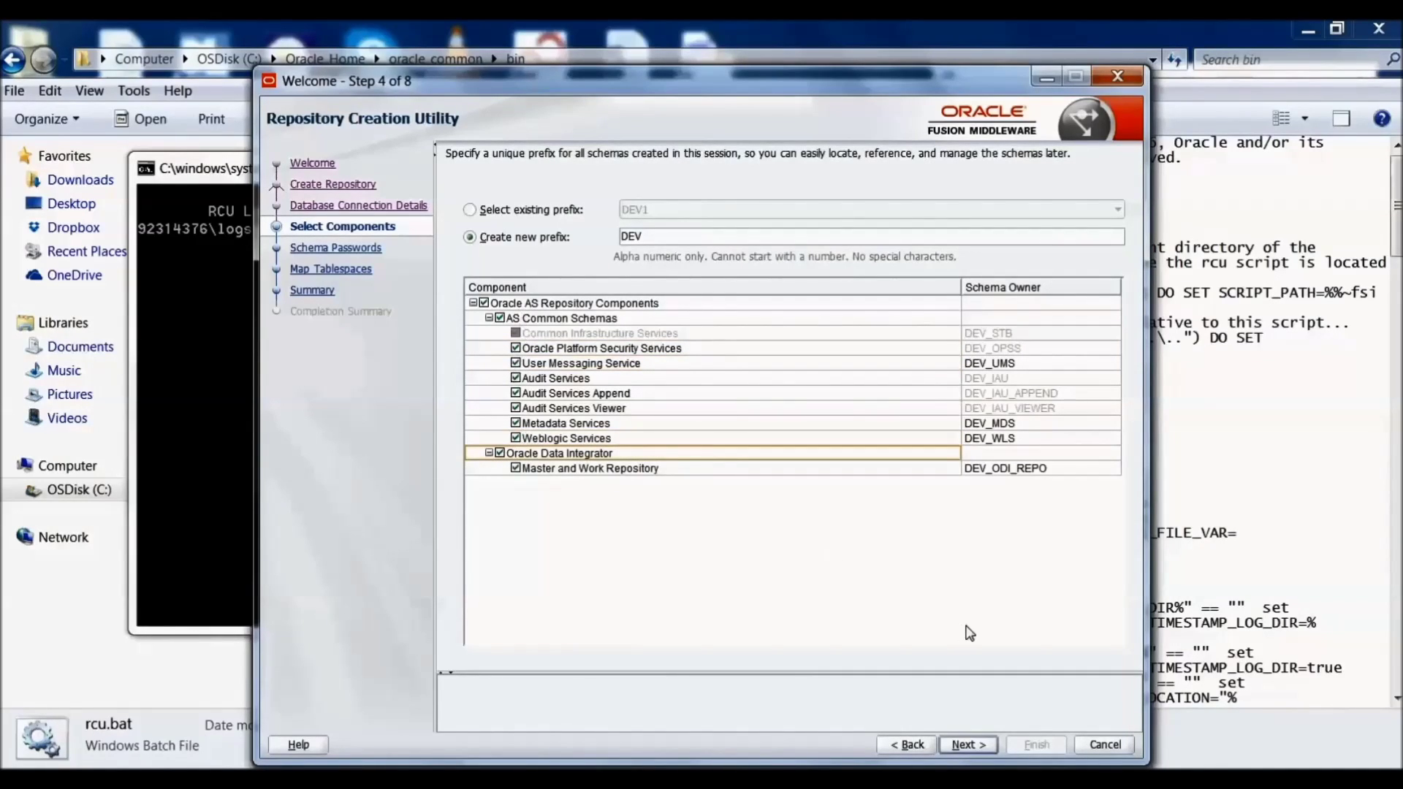
click(967, 744)
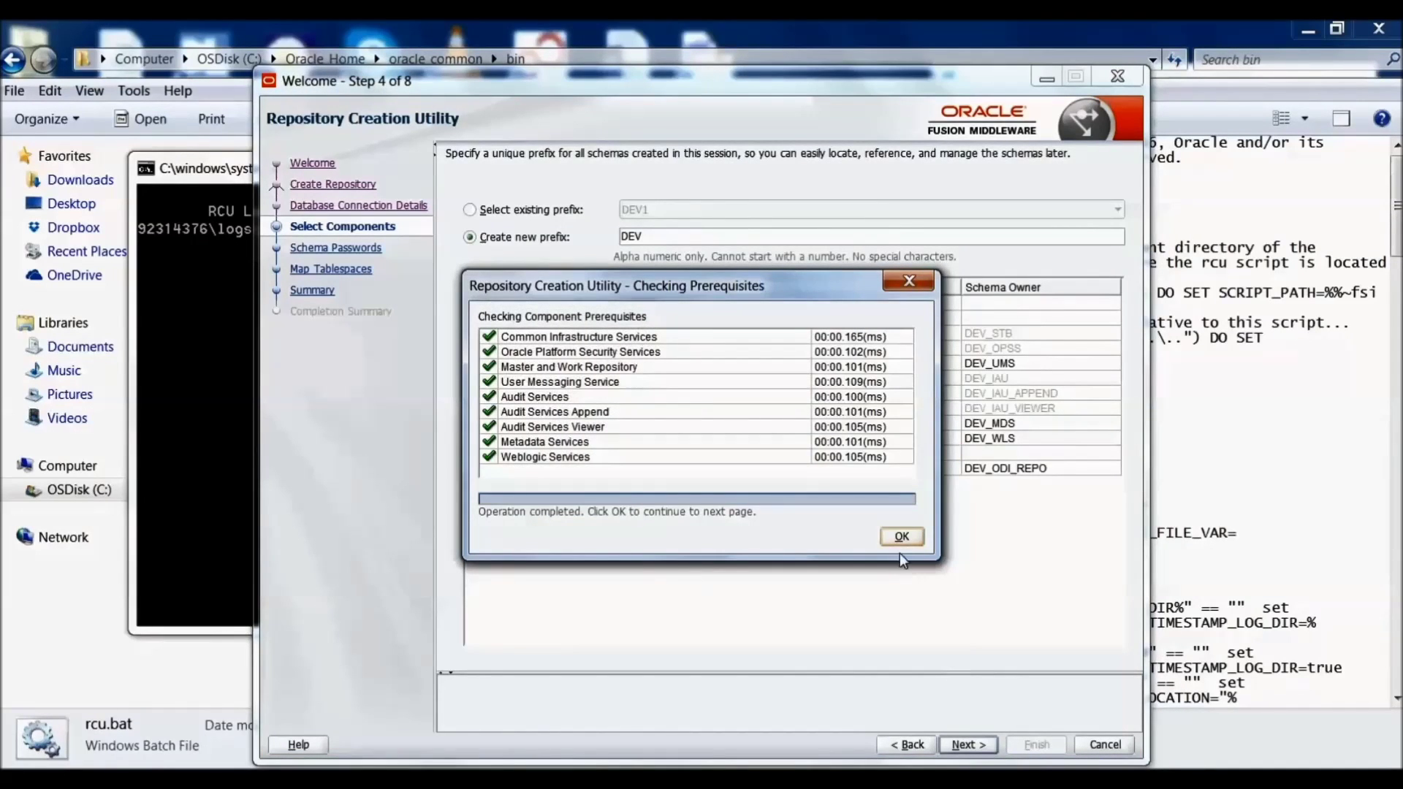
click(901, 537)
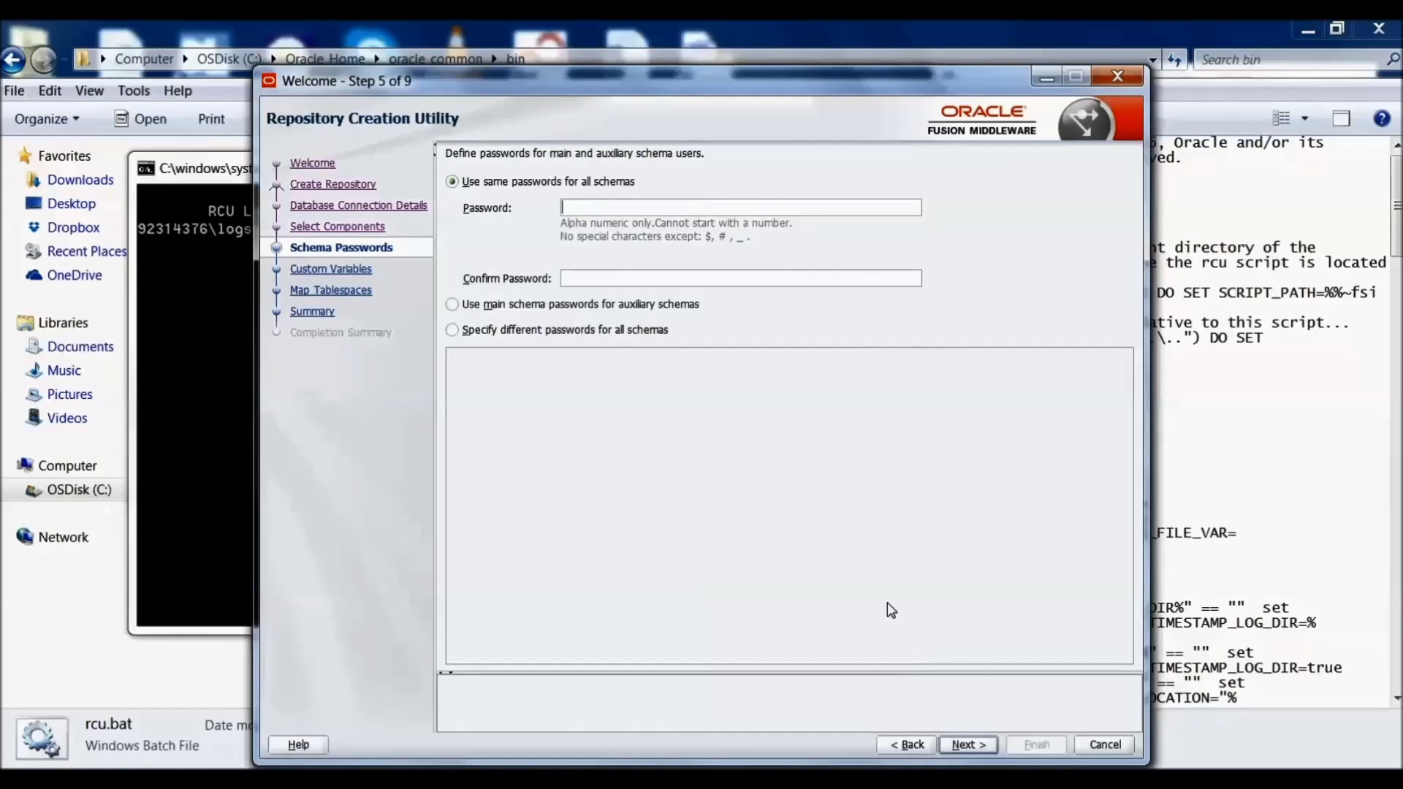
Step: Enter and confirm the schema password for all schemas
text(welcome123)
click(723, 277)
text(welcome123)
click(959, 745)
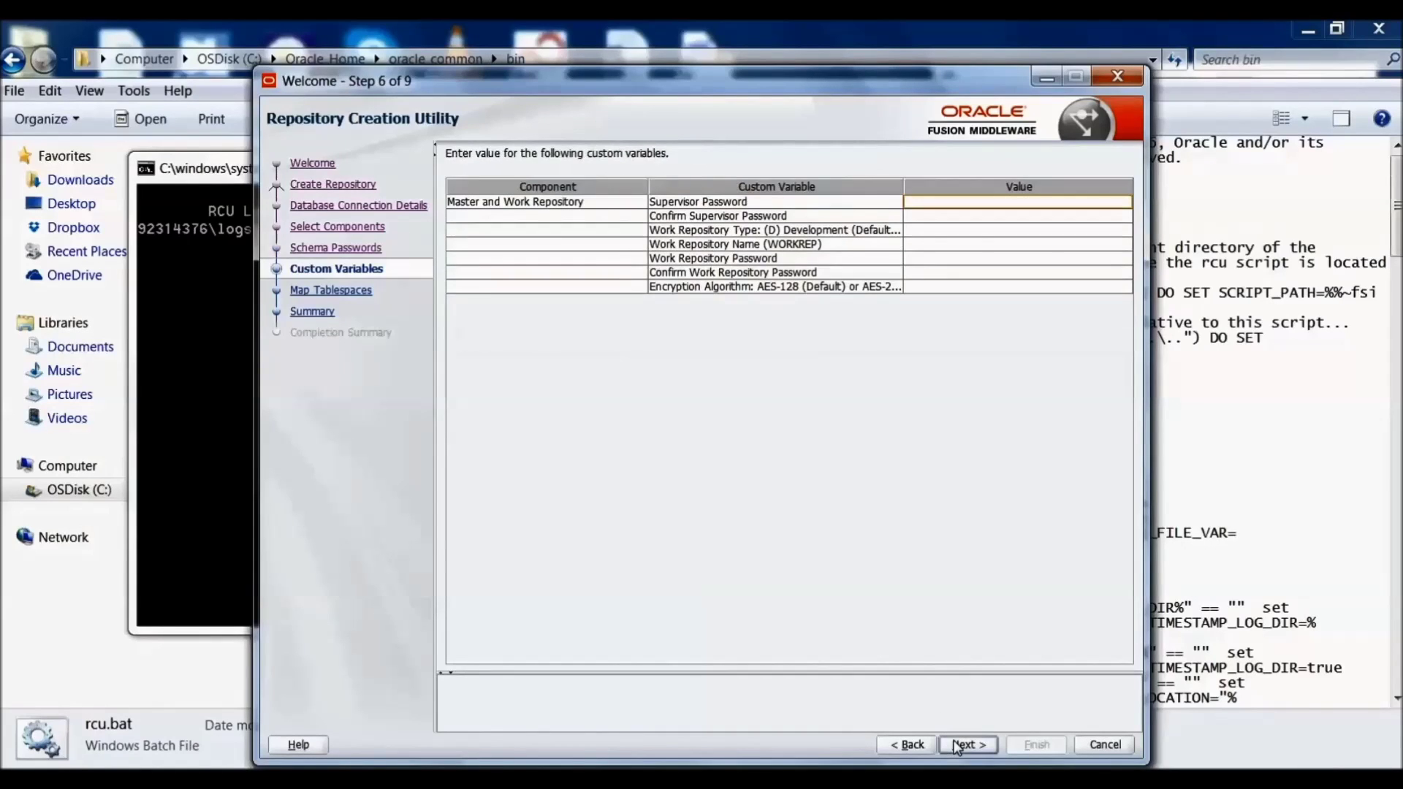
Step: Fill in and confirm the supervisor and work repository passwords in Custom Variables
click(959, 205)
text(W)
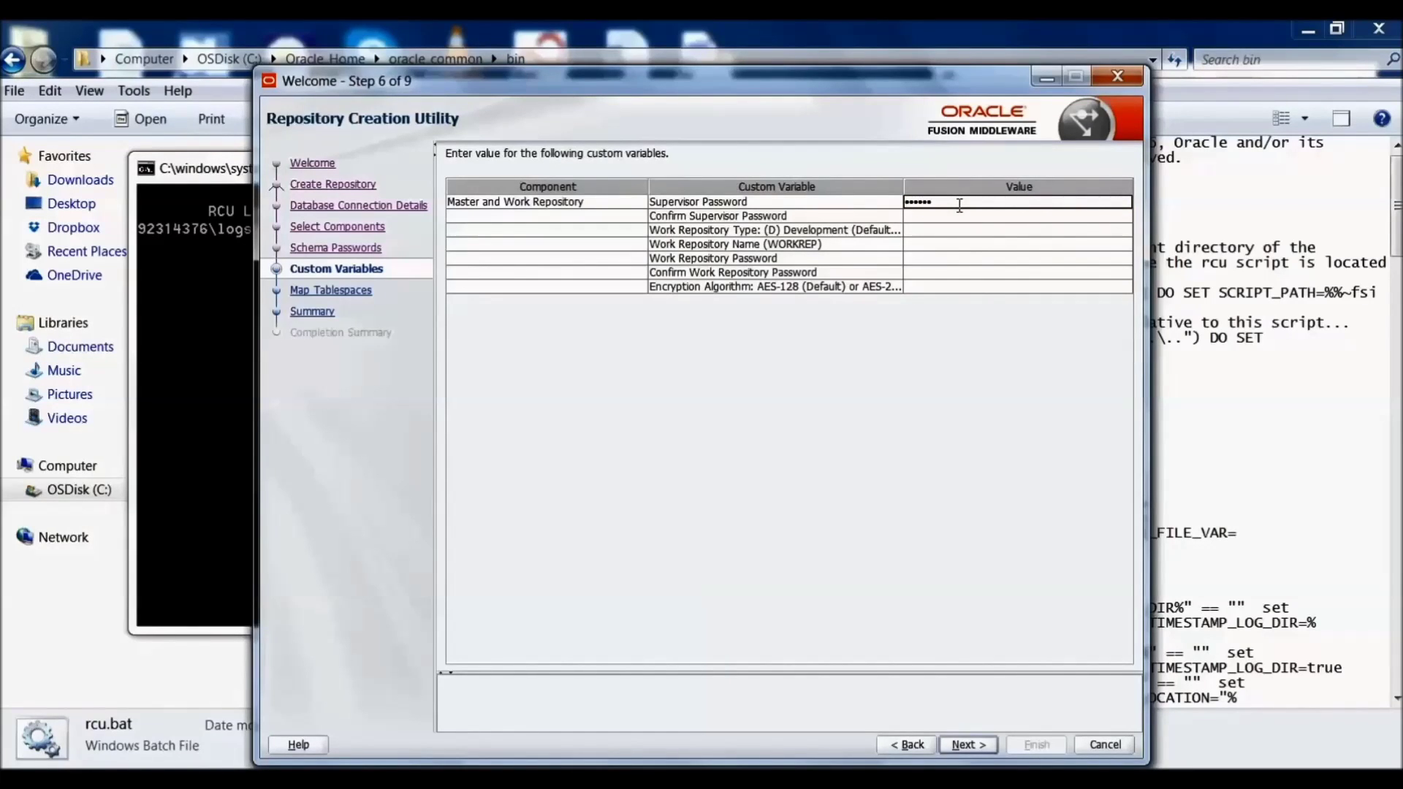
click(947, 219)
text(W)
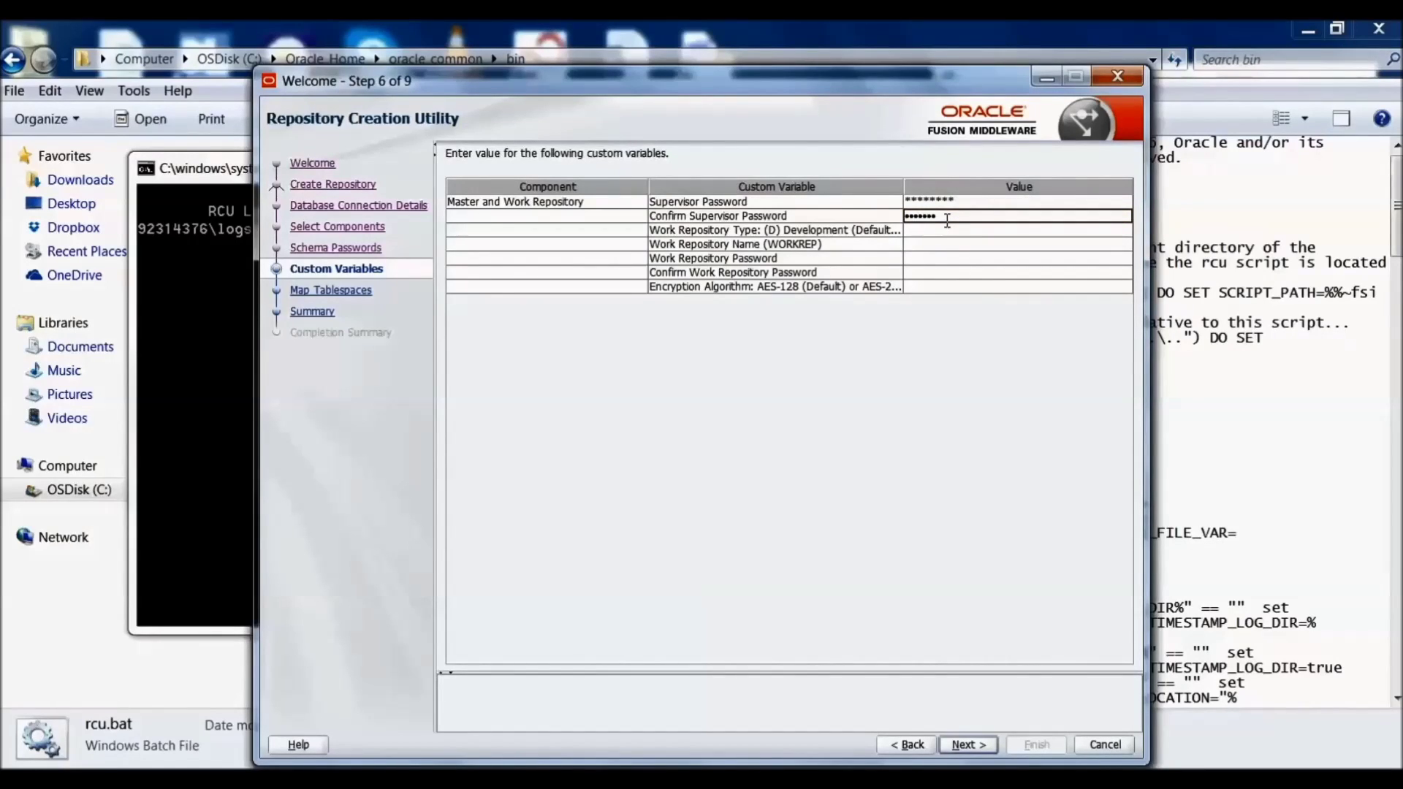
click(917, 261)
text(We)
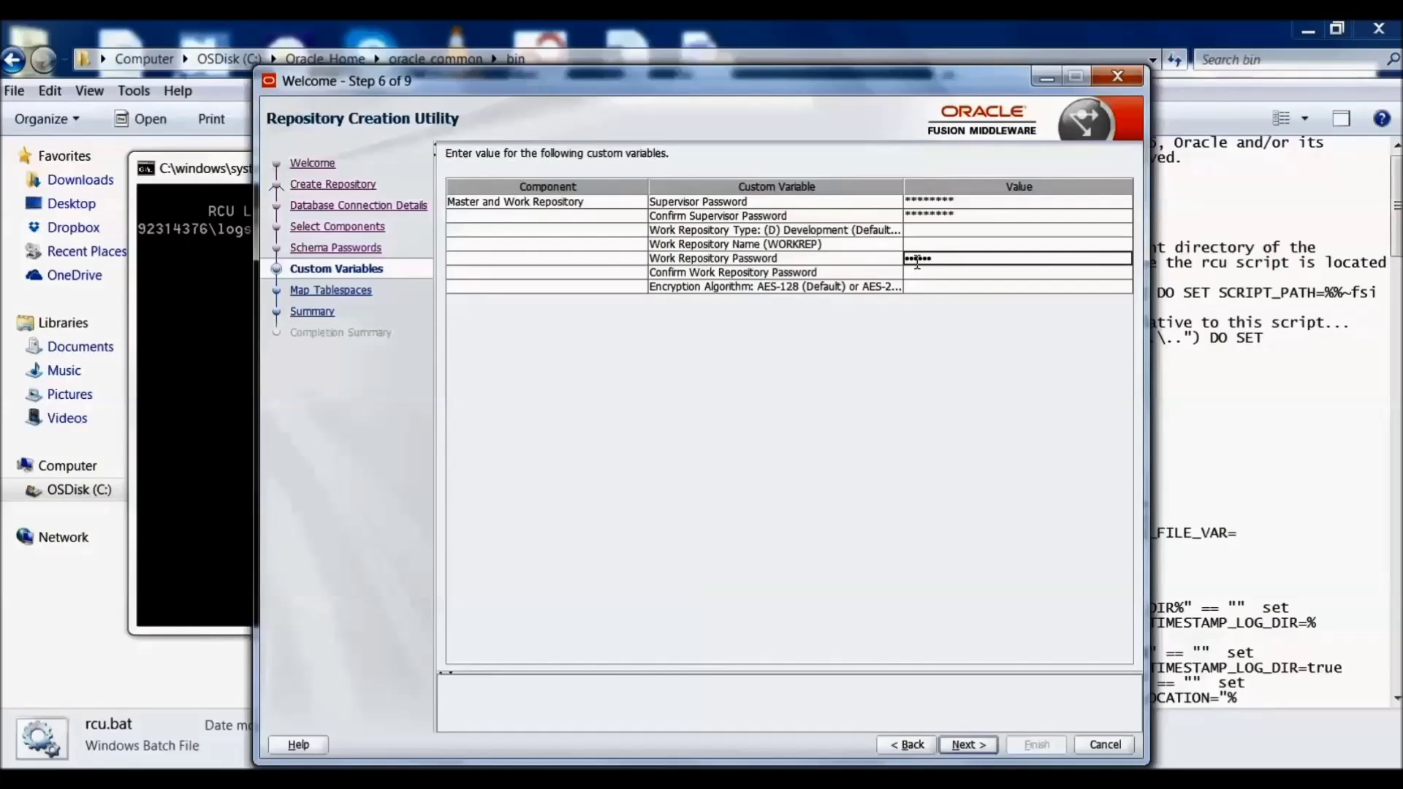
text(lcome1)
click(918, 272)
text(We)
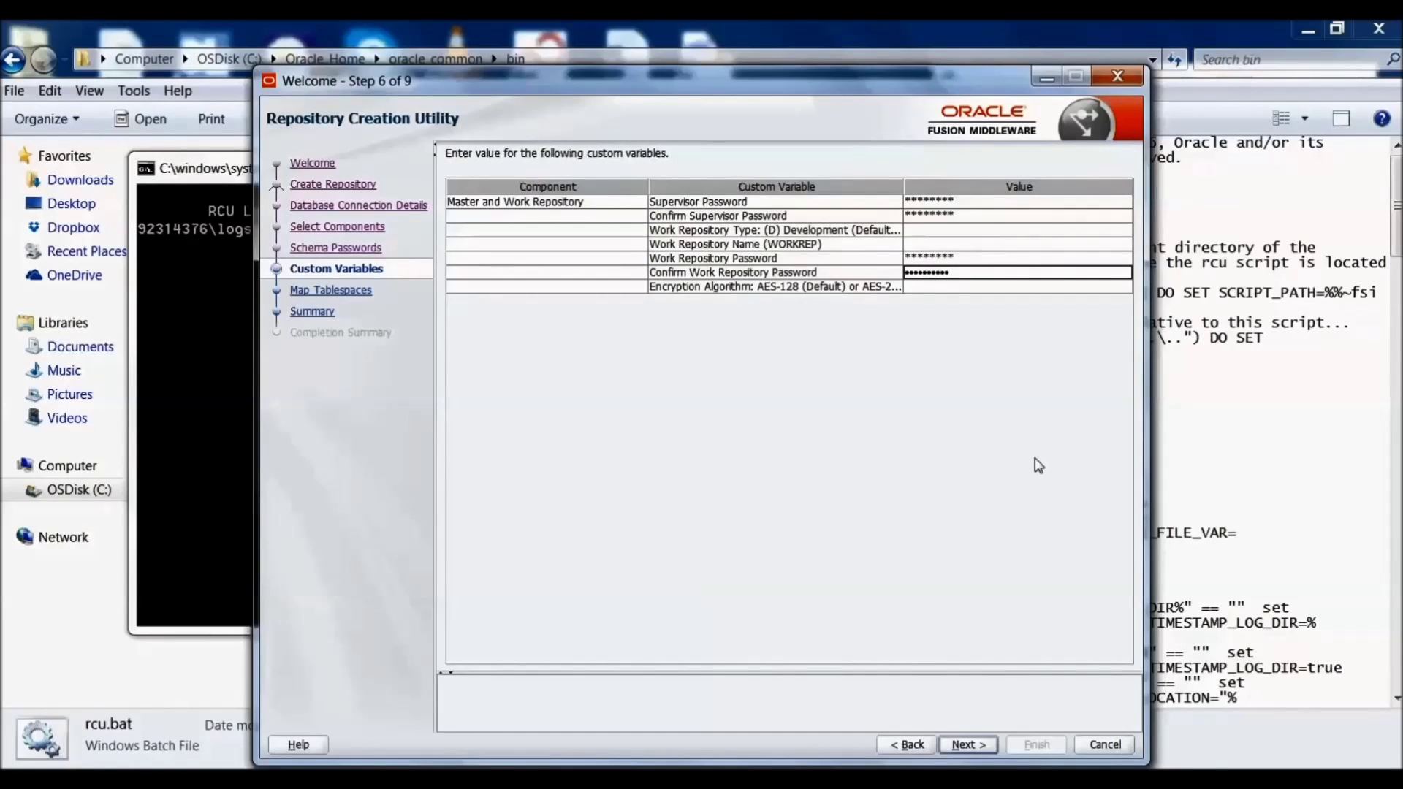
click(966, 744)
Step: Confirm creation of the missing tablespaces
click(966, 743)
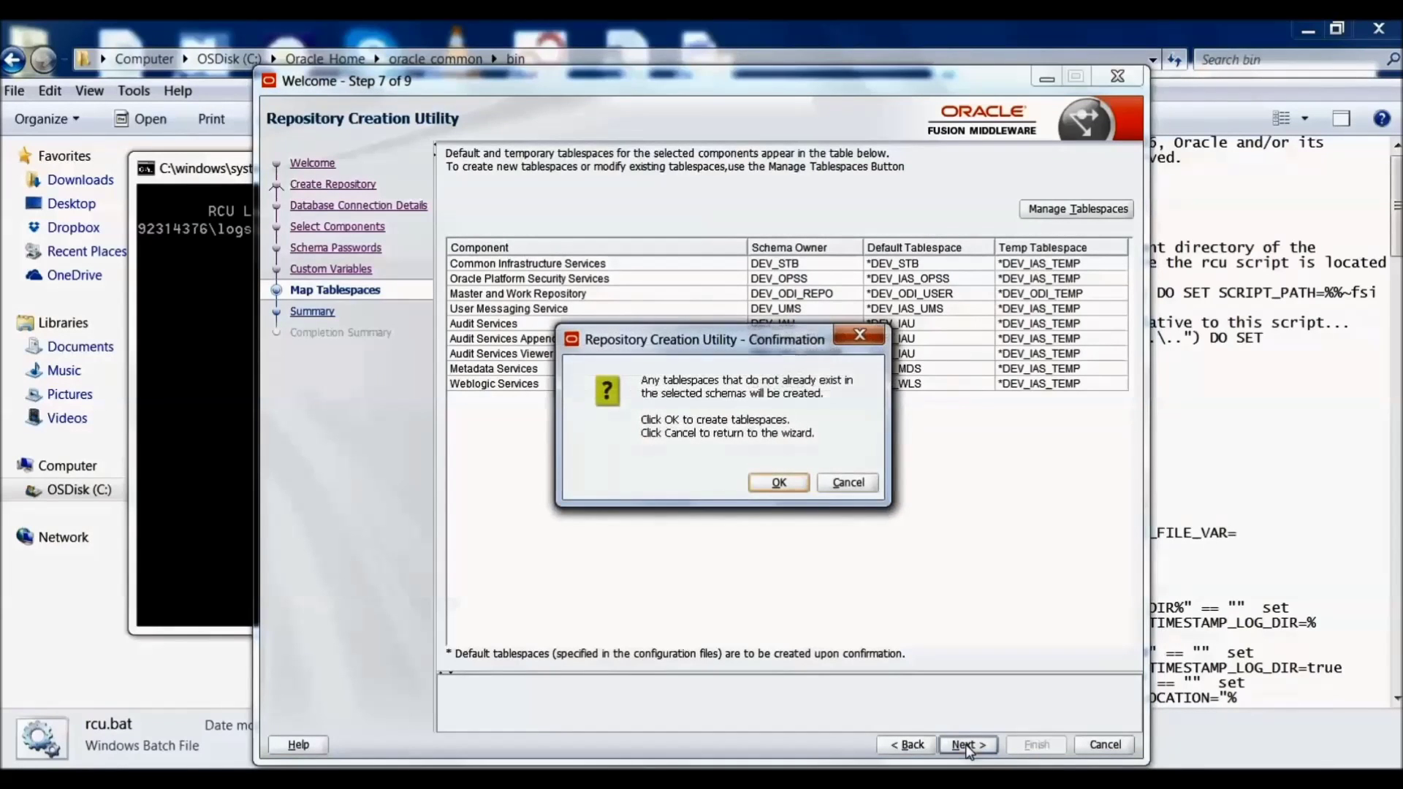
click(779, 484)
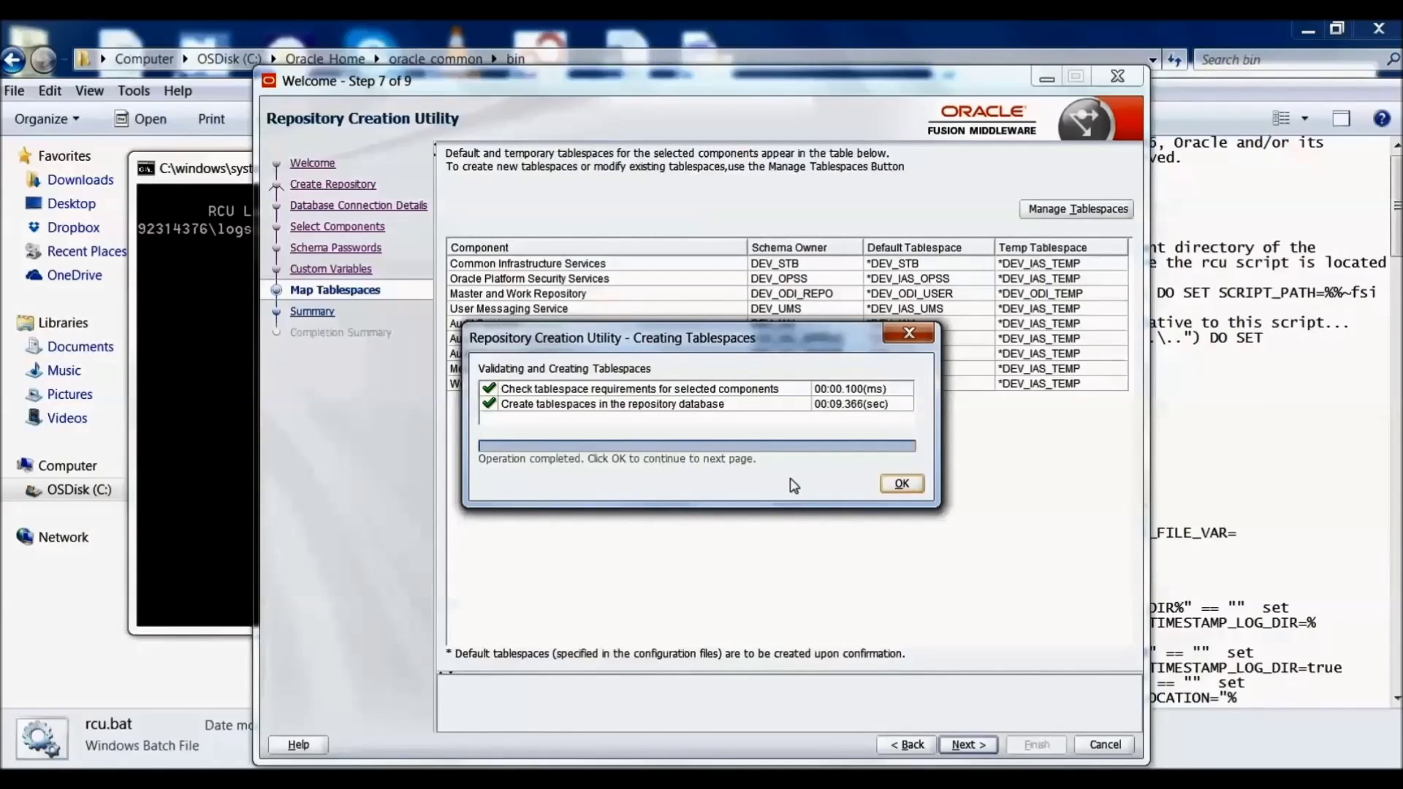
click(902, 484)
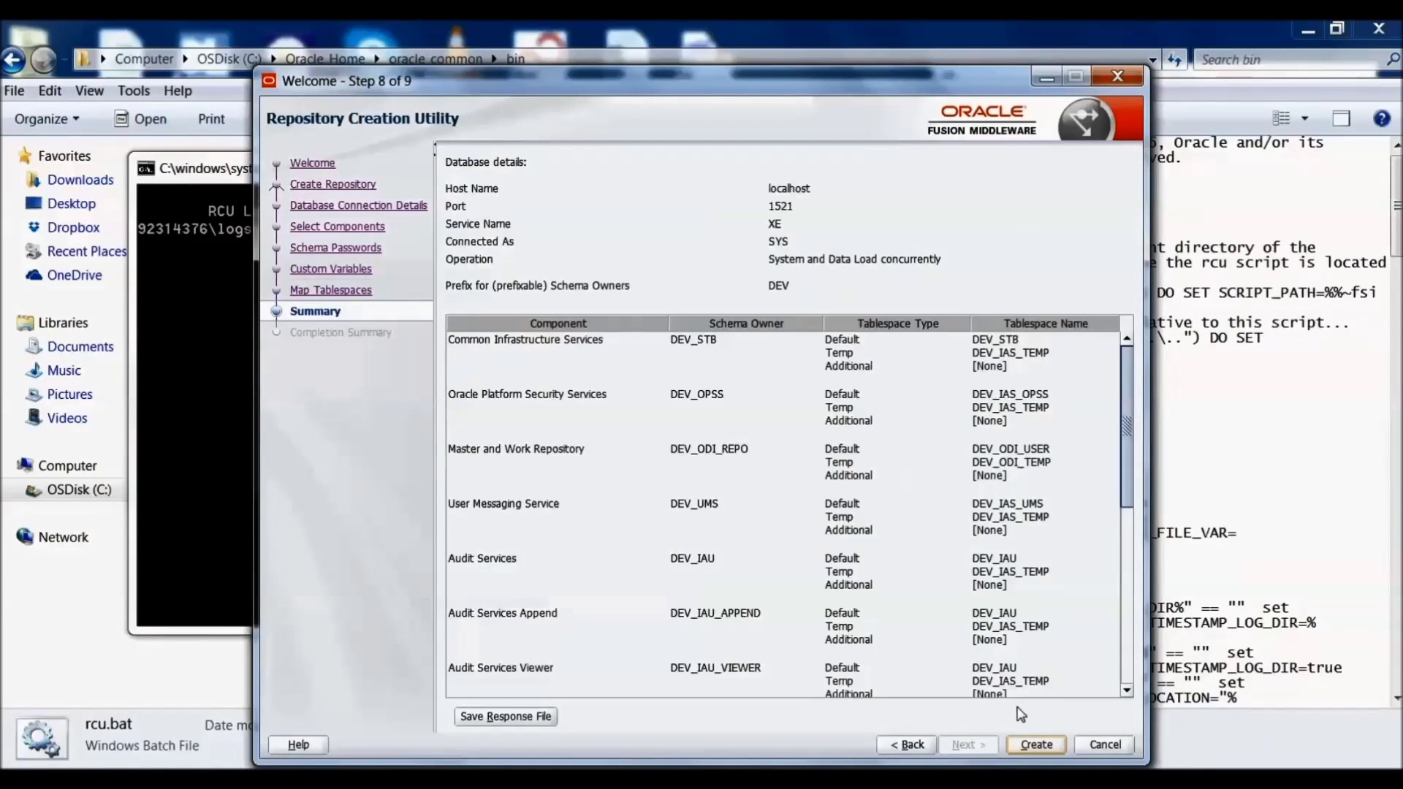
Step: Create the repository schemas, ignoring the two grant warnings, and close the utility
click(1033, 746)
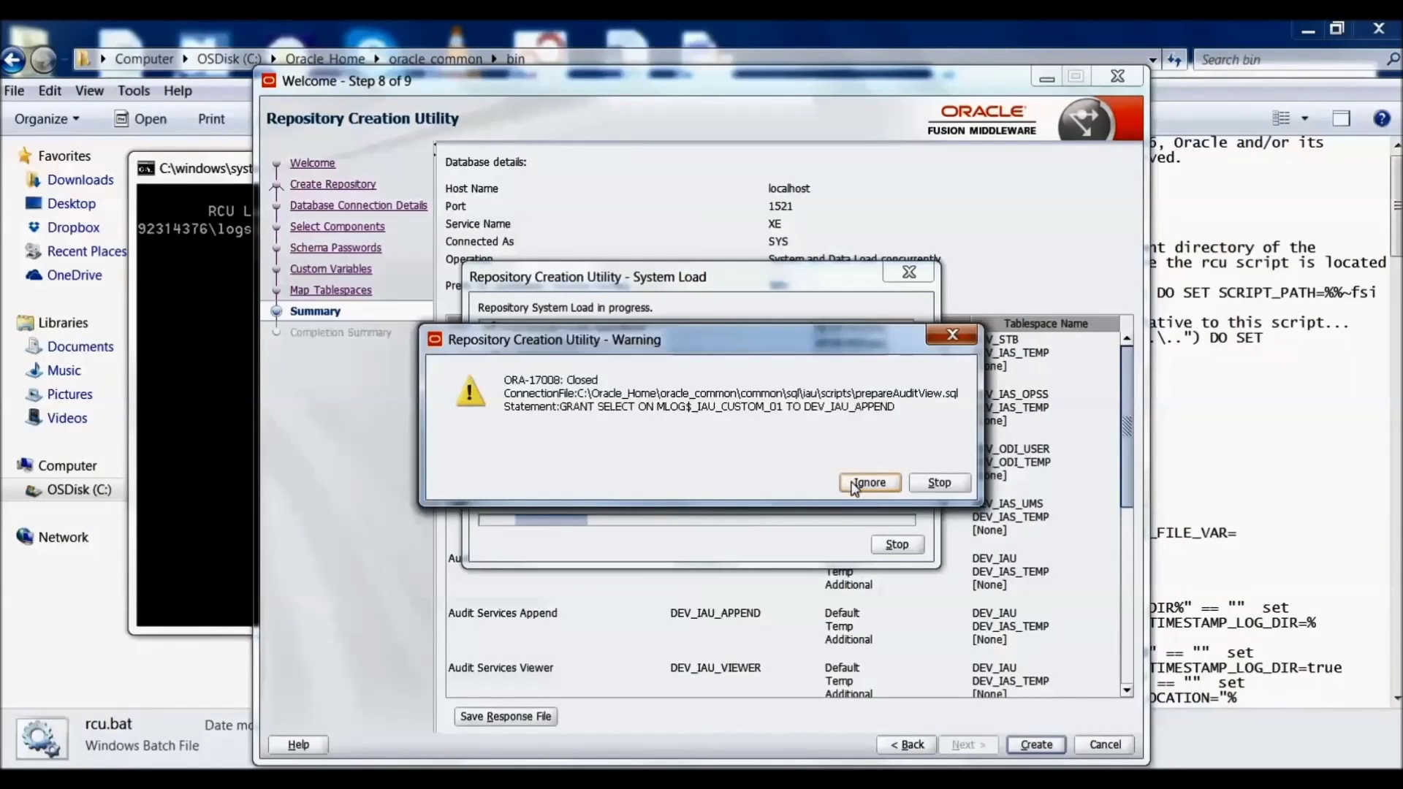
click(854, 477)
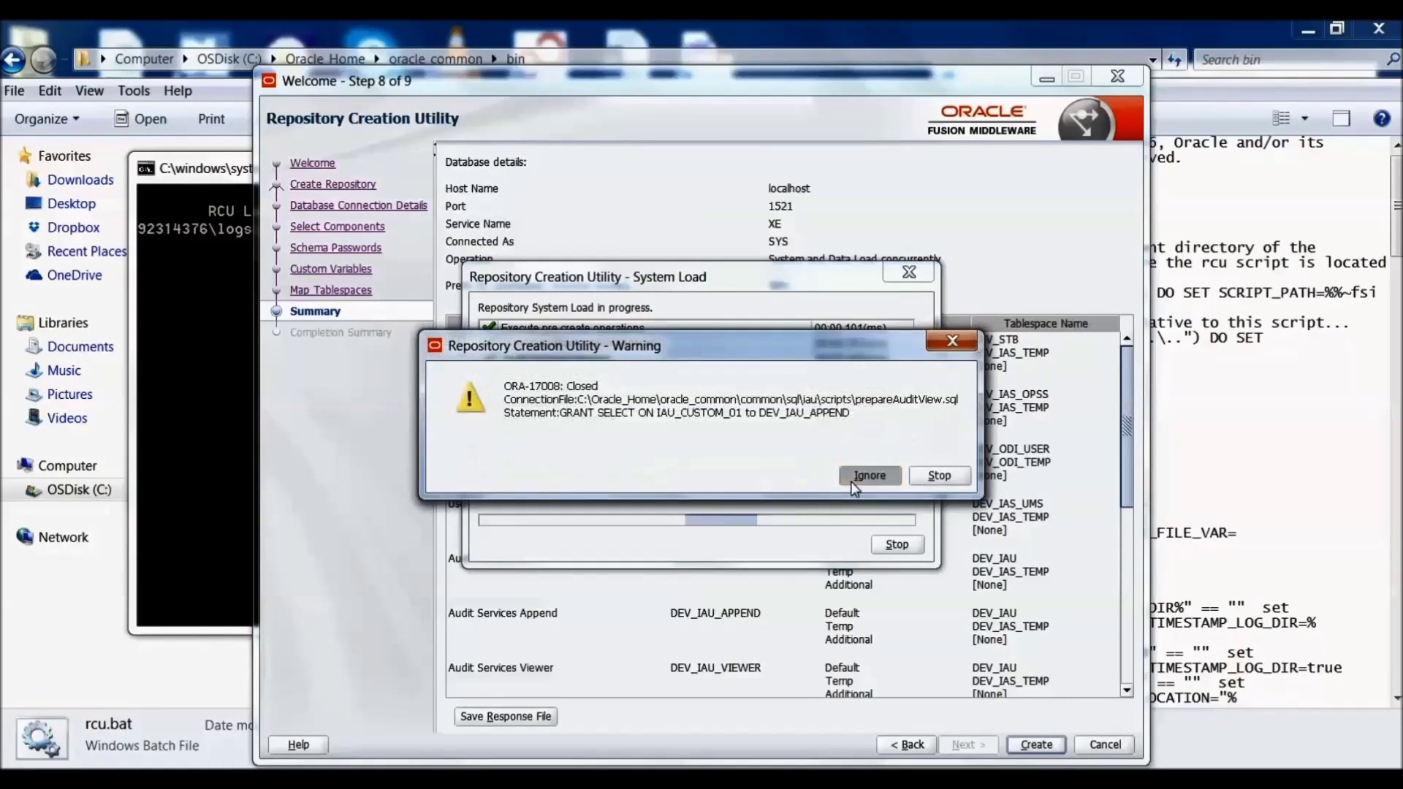
click(853, 482)
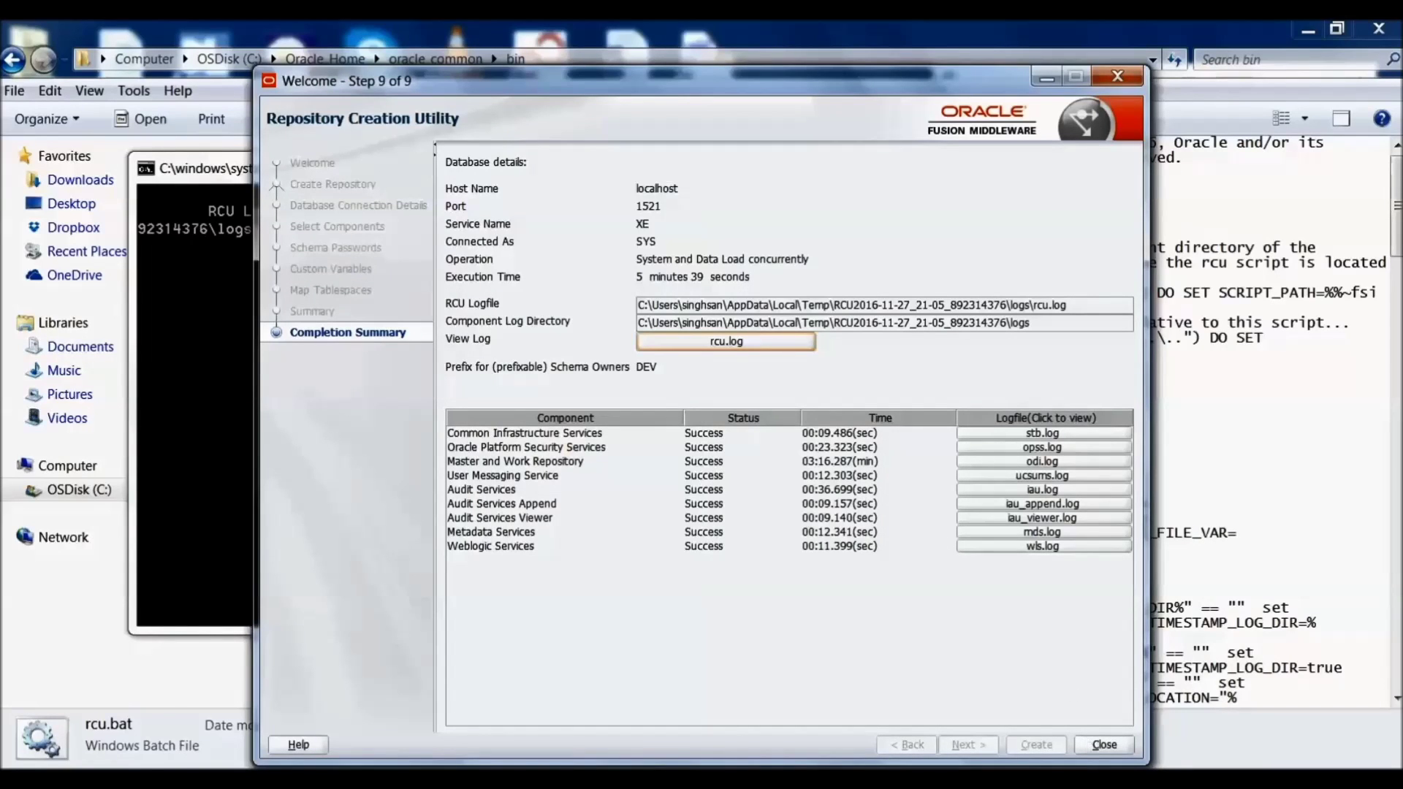
click(1119, 745)
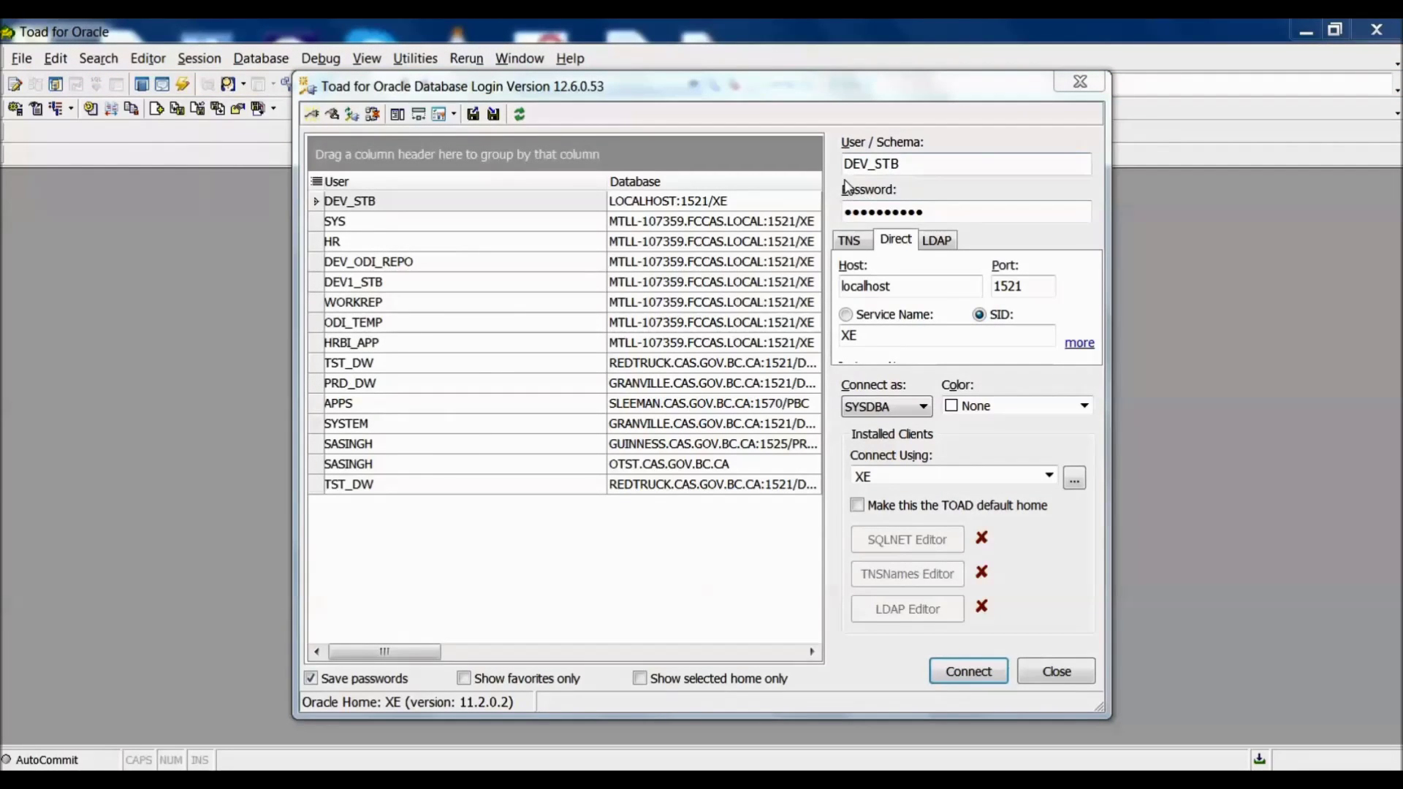
Step: Log in to XE as DEV_STB with SYSDBA role and open the Schema Browser's schema list
click(899, 406)
click(968, 672)
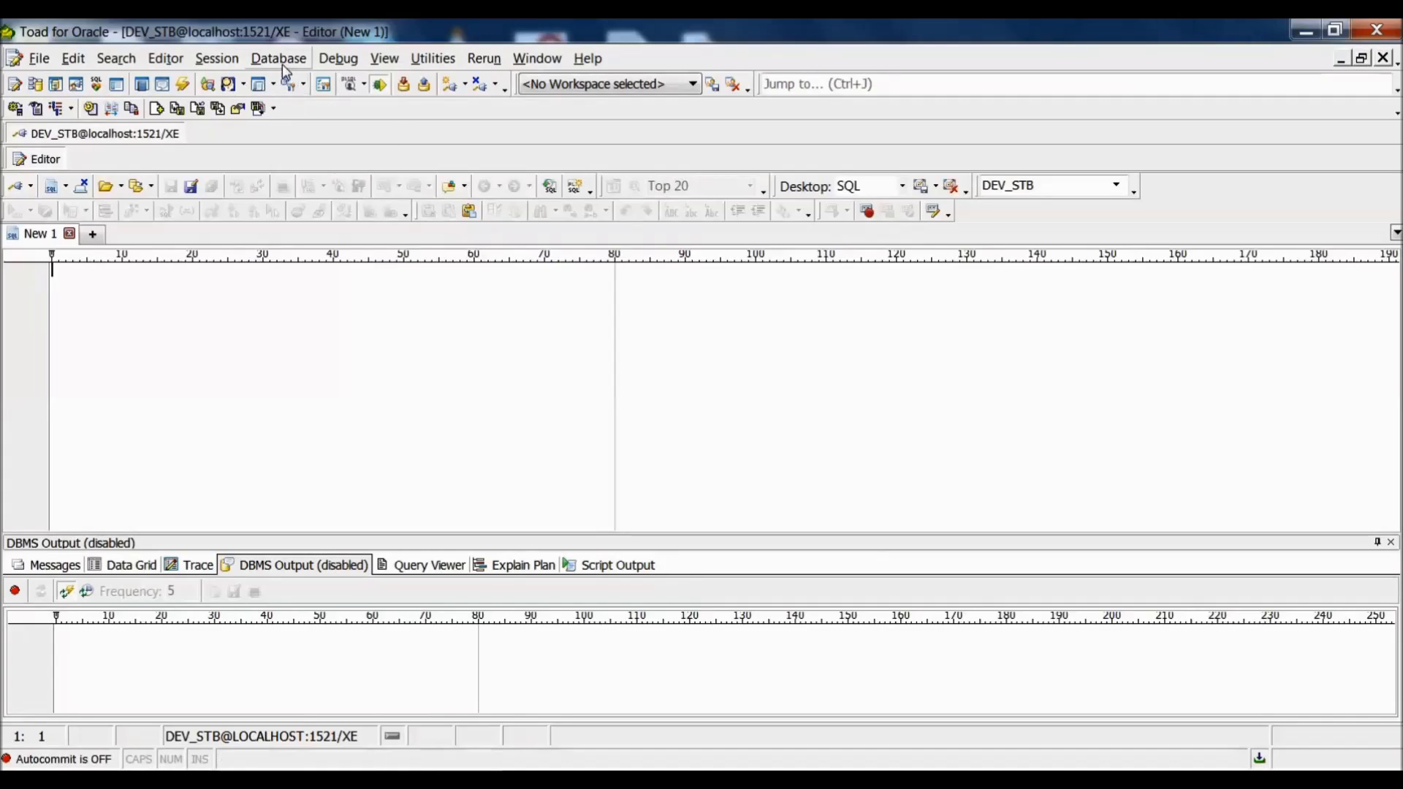
click(285, 70)
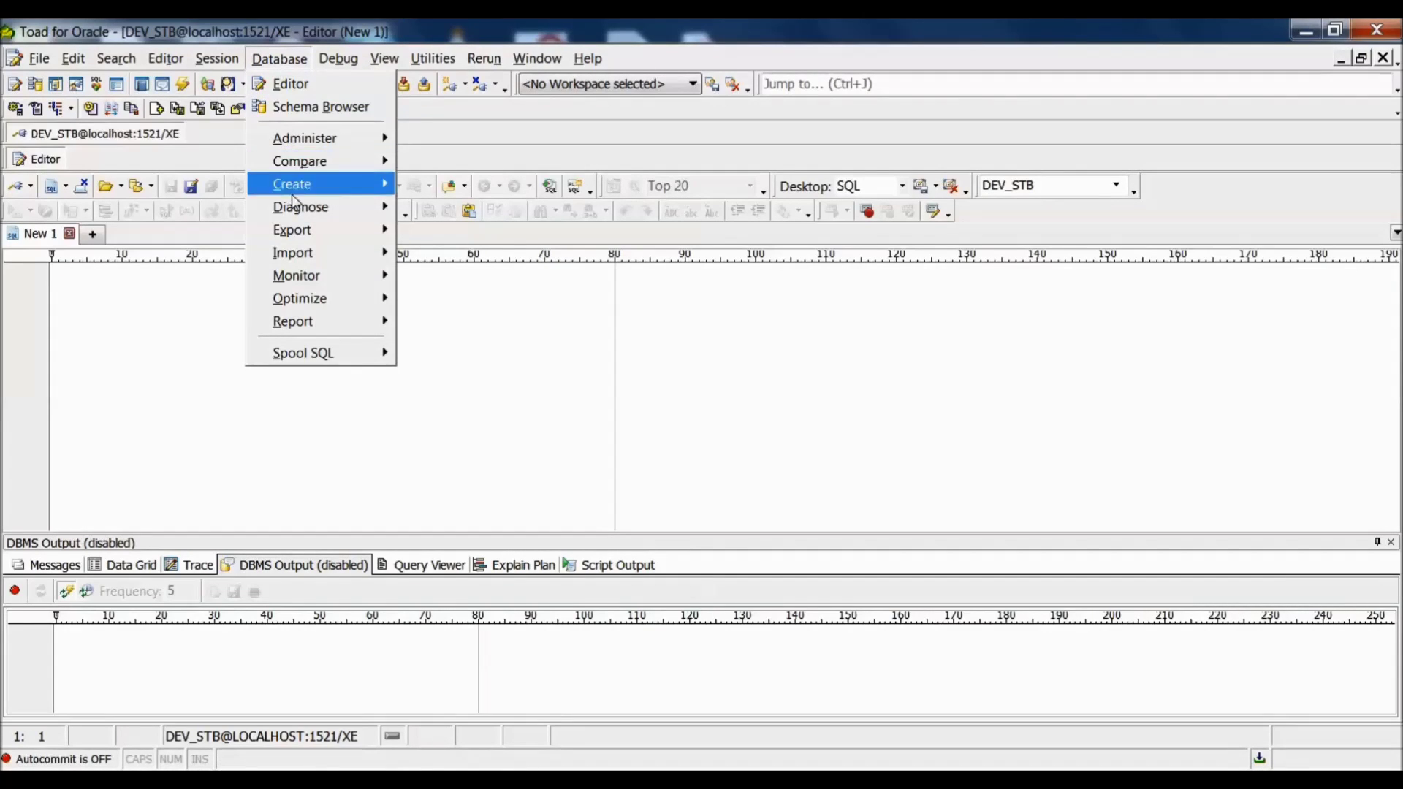
click(309, 106)
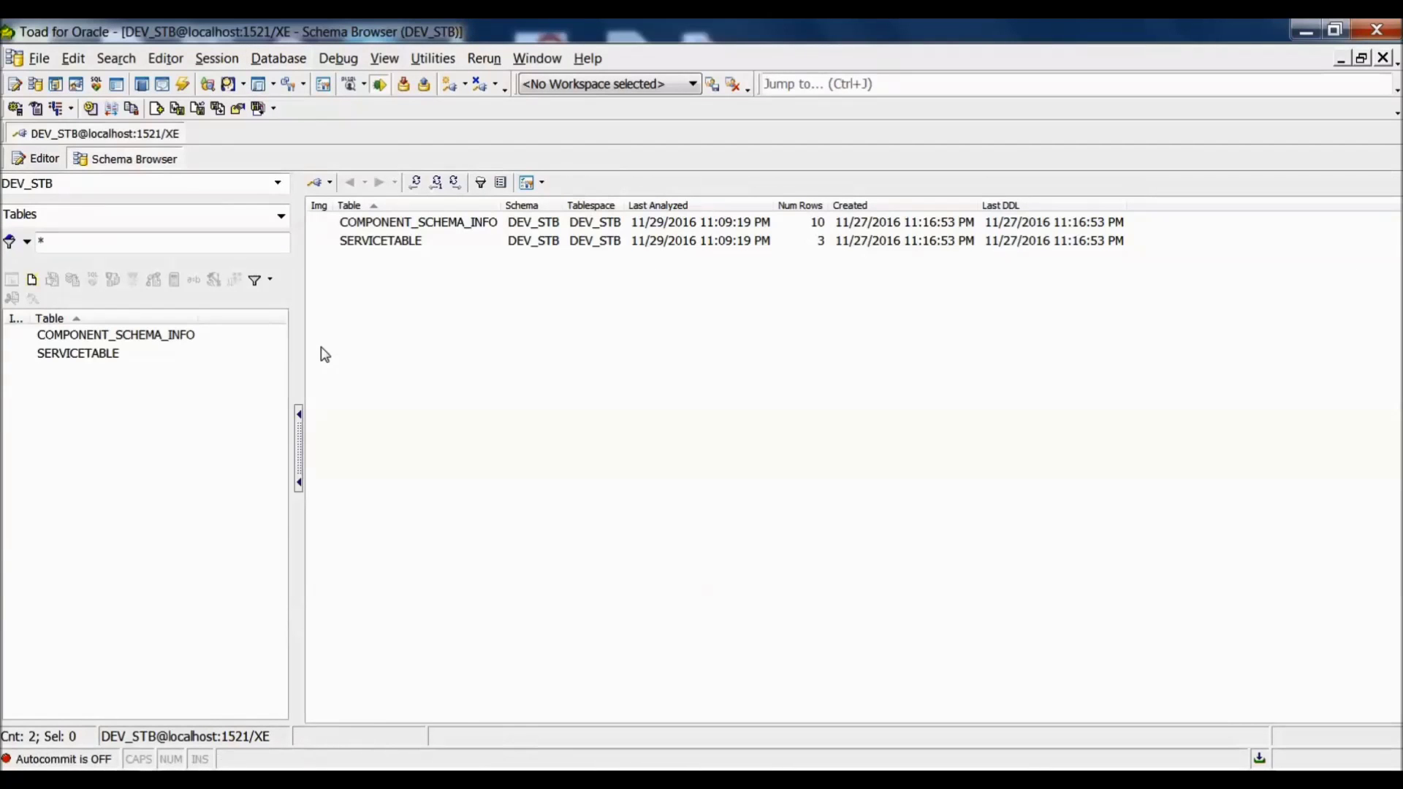
click(278, 183)
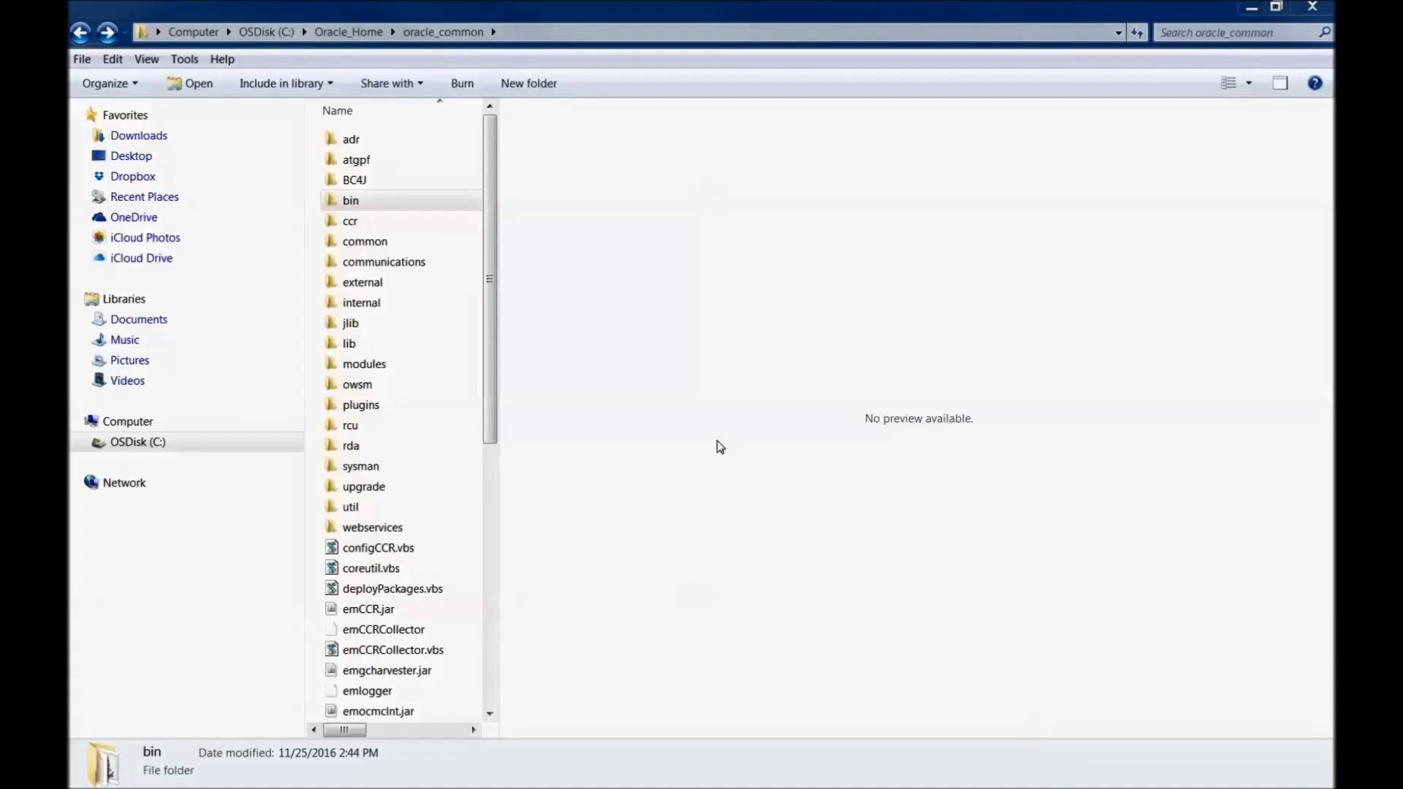
Step: Open oracle_common\common\bin and run the config.cmd script
click(392, 197)
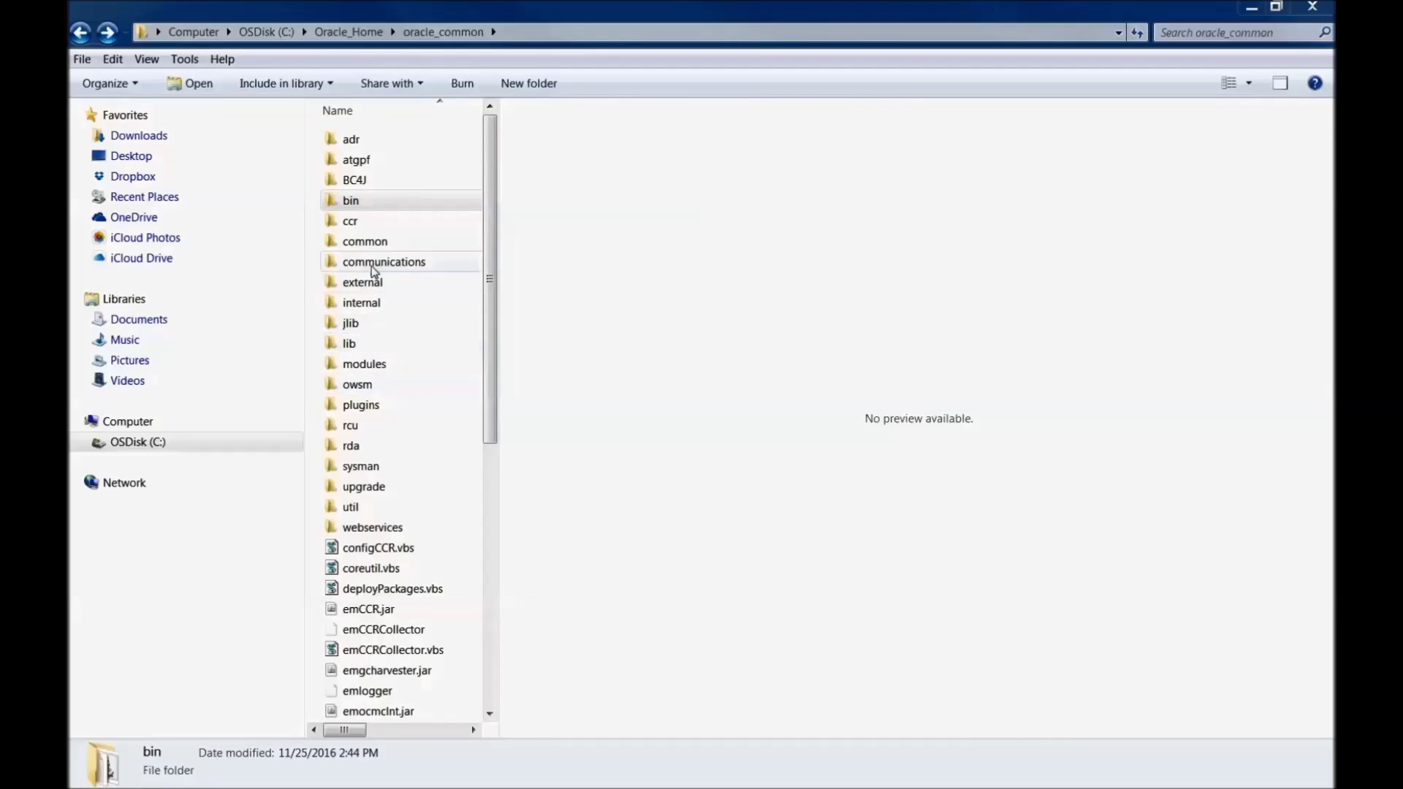
double_click(363, 241)
double_click(357, 142)
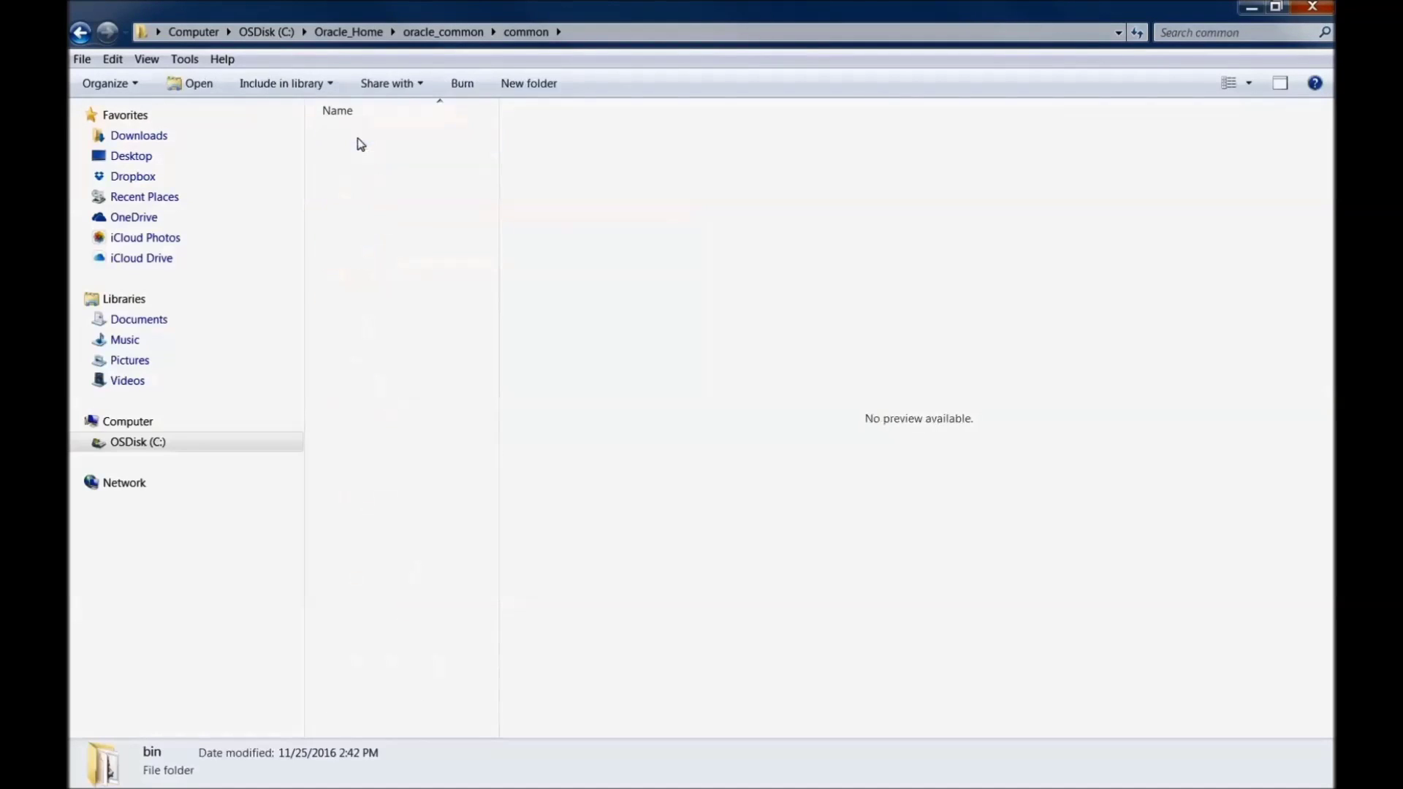
scroll(489, 511, down, 2)
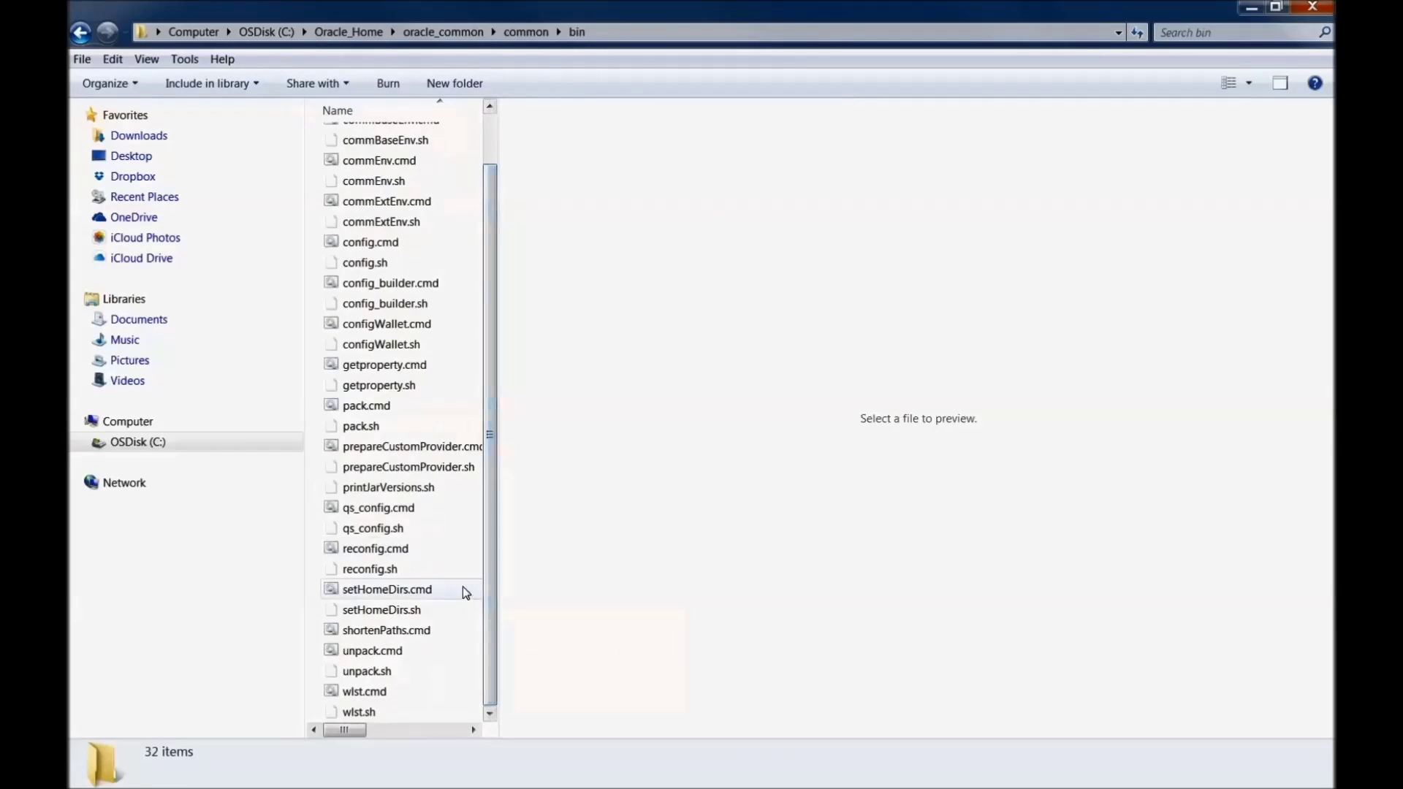
scroll(366, 487, up, 1)
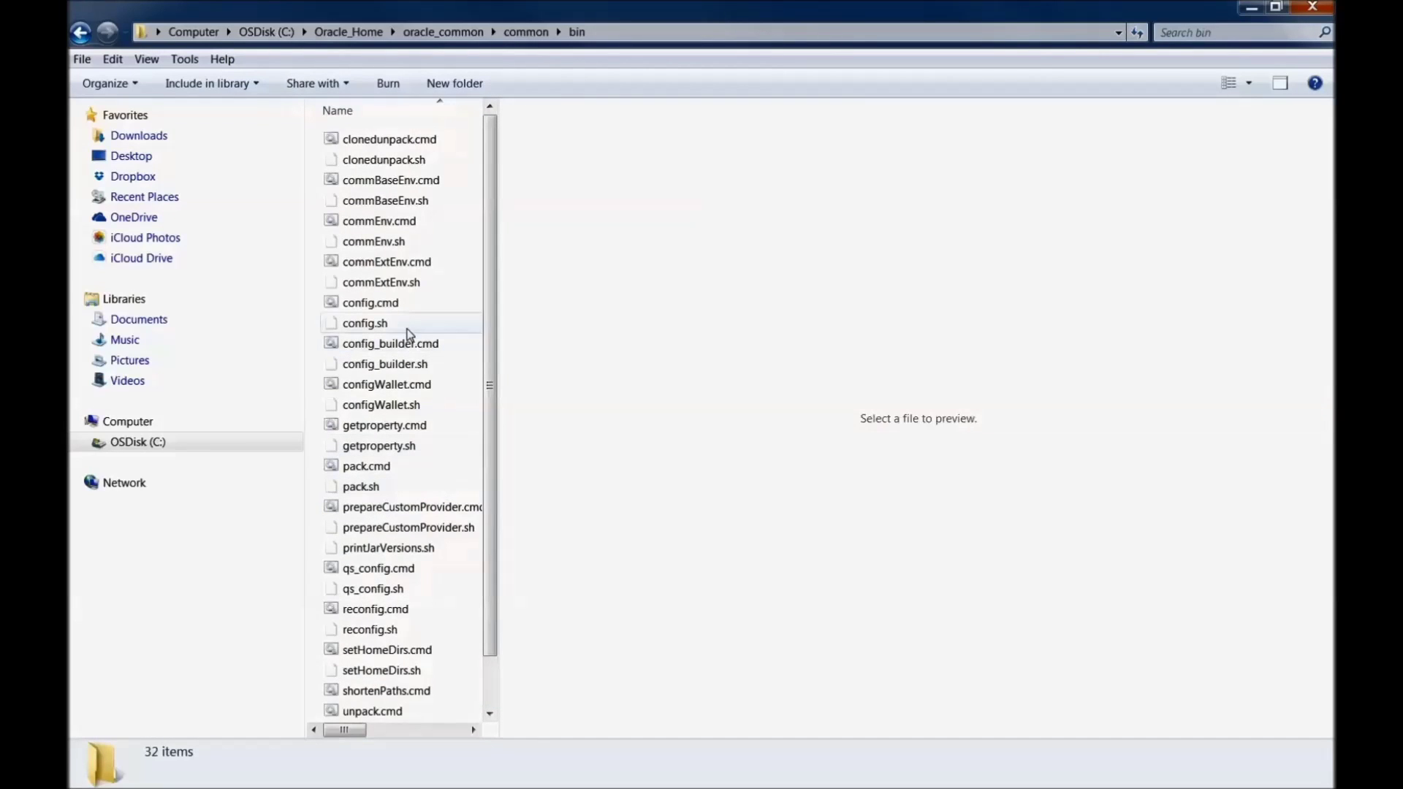
mouse_move(410, 307)
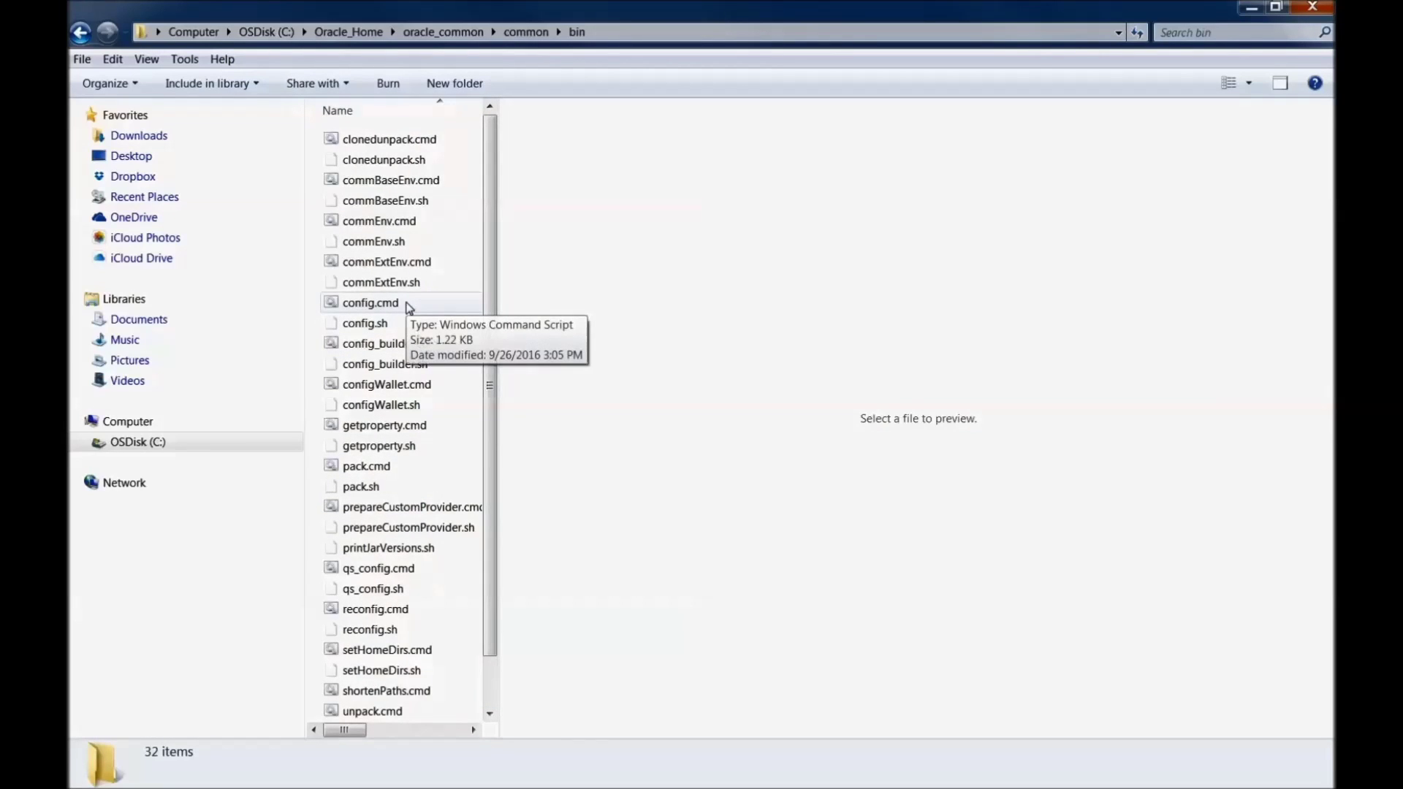
click(369, 304)
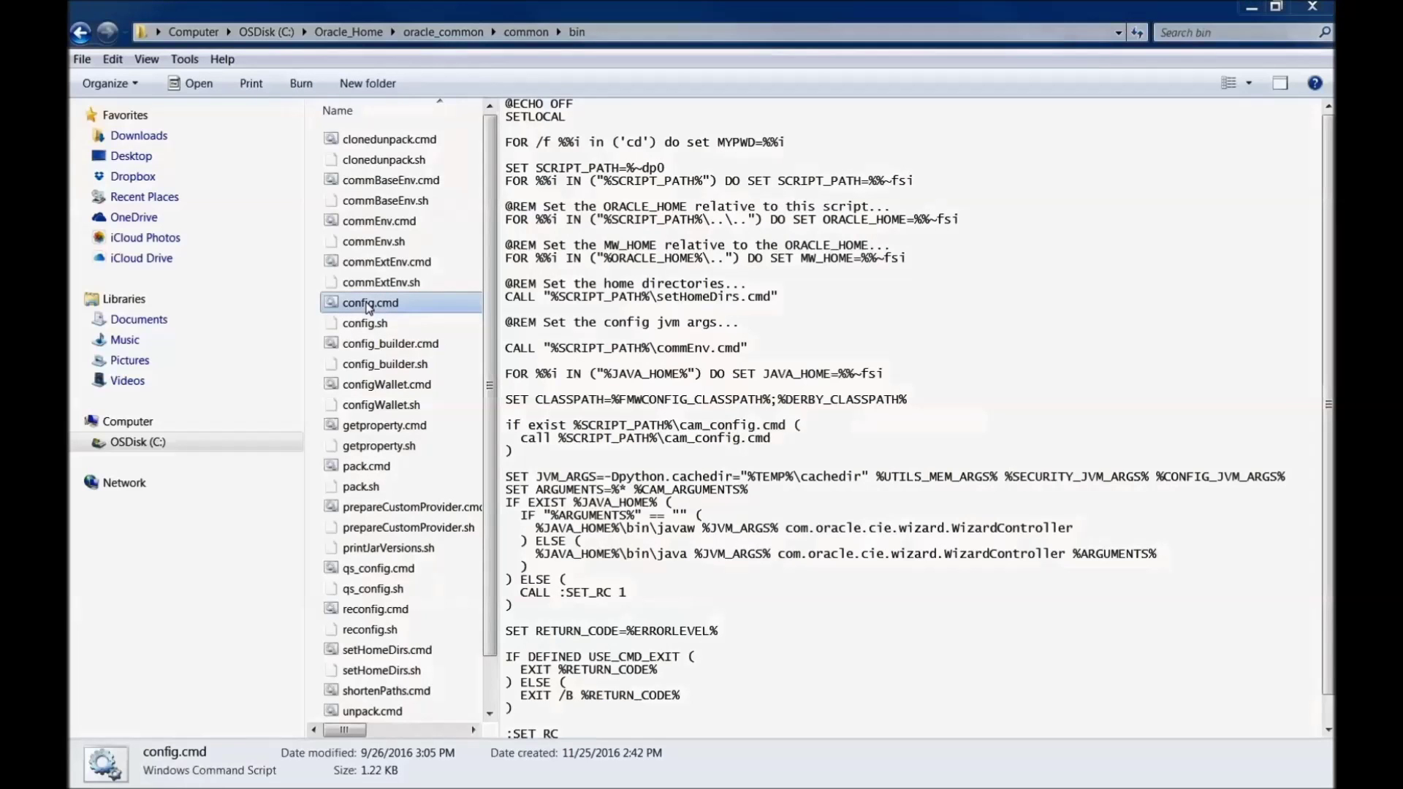
key(Return)
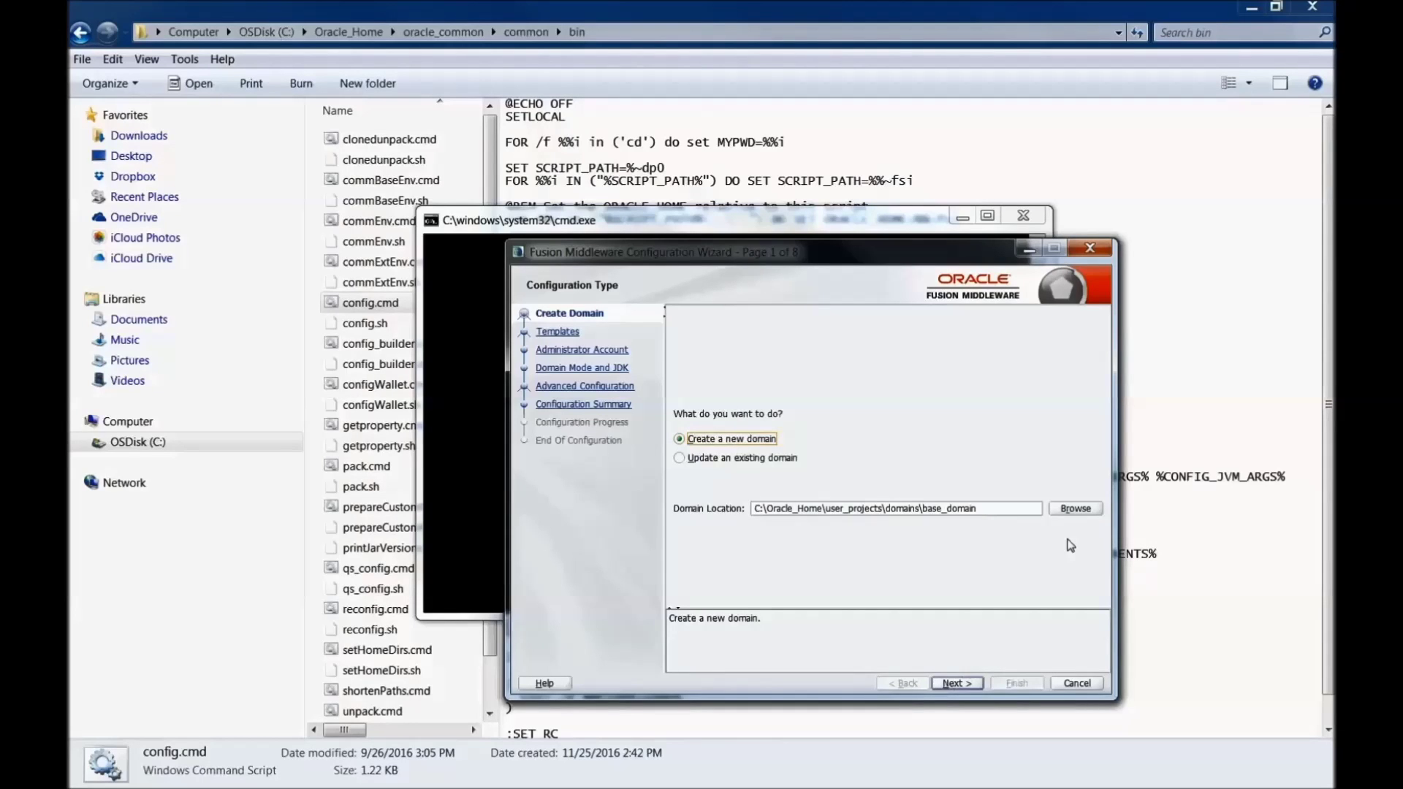
Step: Create a new ODIDOMAIN folder in user_projects\domains and select it as the domain location
click(1072, 510)
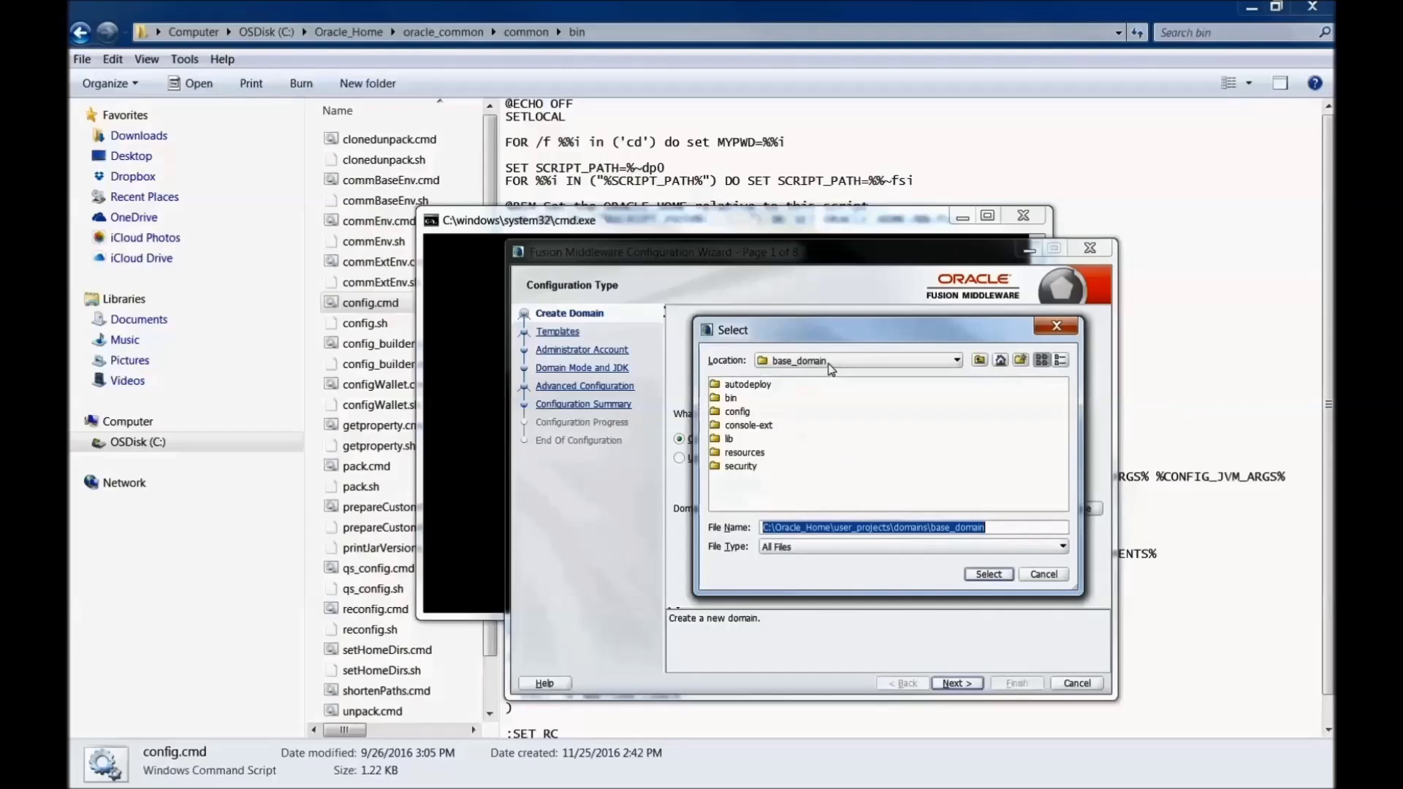
click(980, 361)
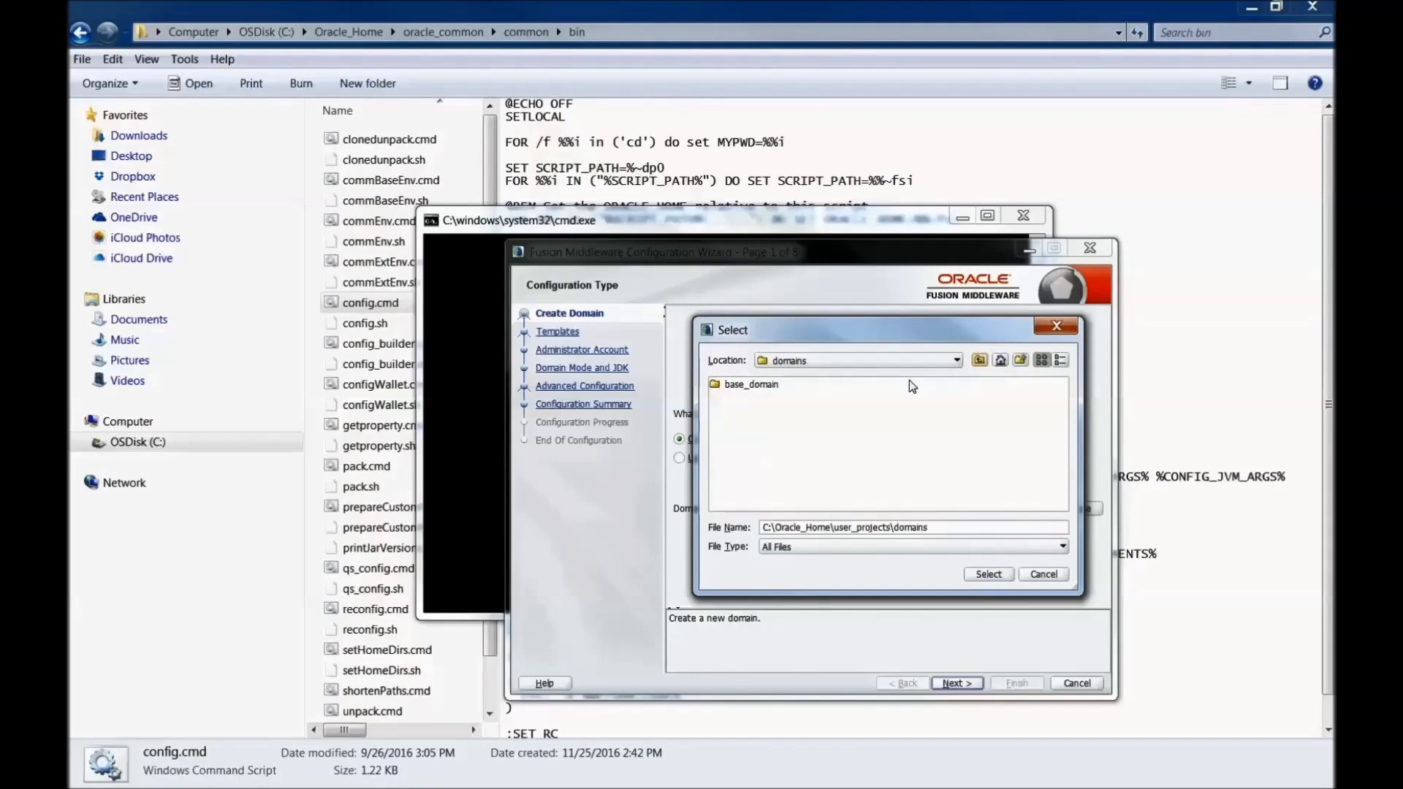
click(1020, 361)
click(757, 404)
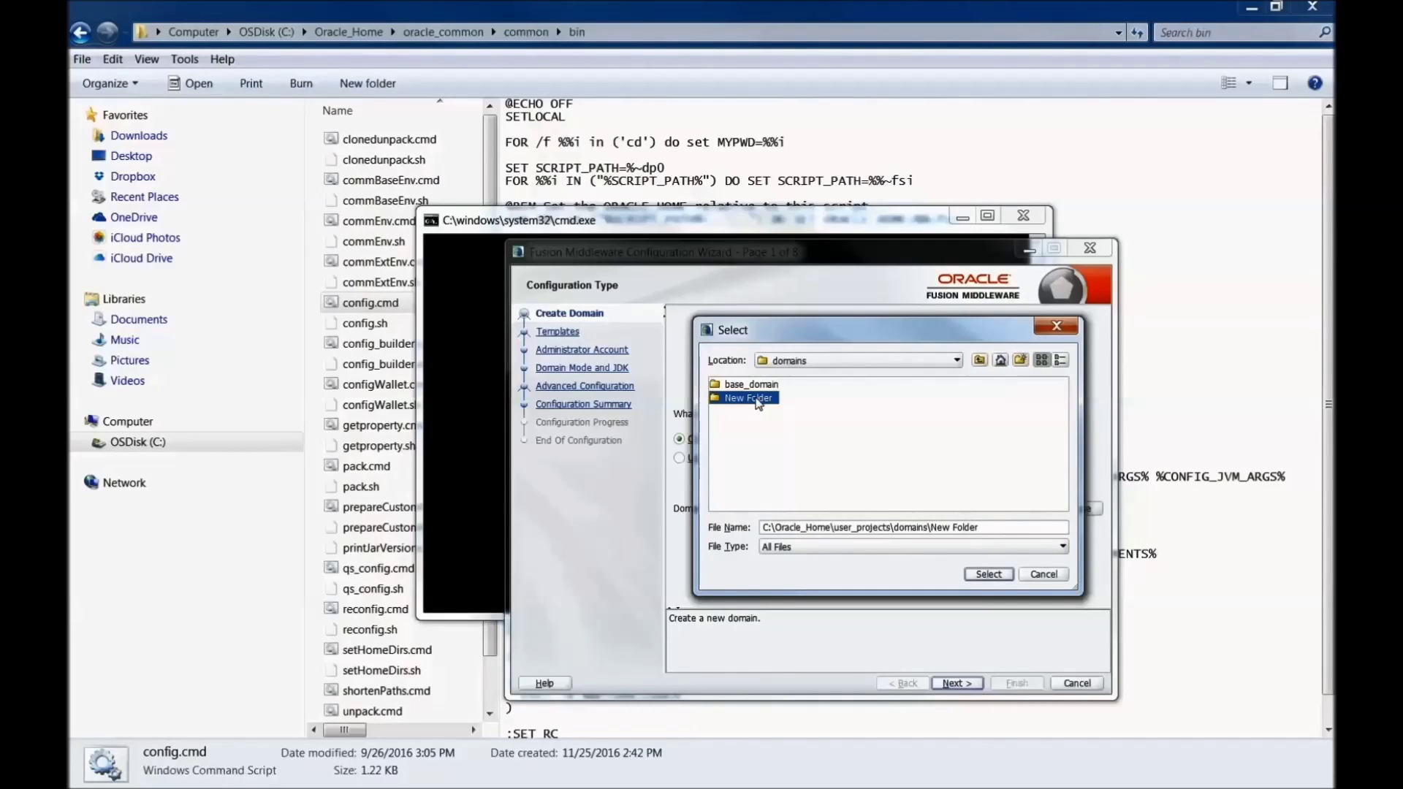
click(757, 402)
text(ODIDOMAIN)
click(752, 435)
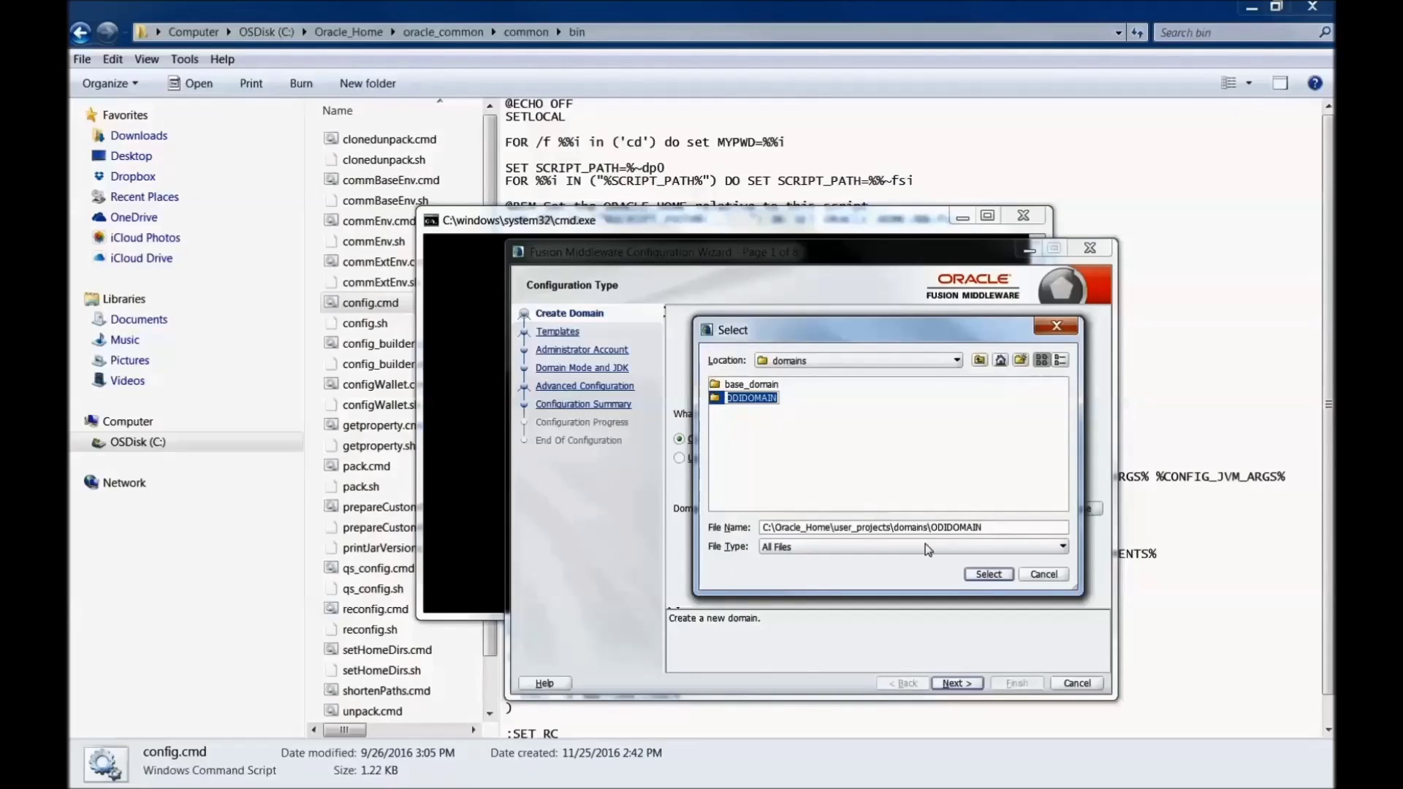
click(988, 574)
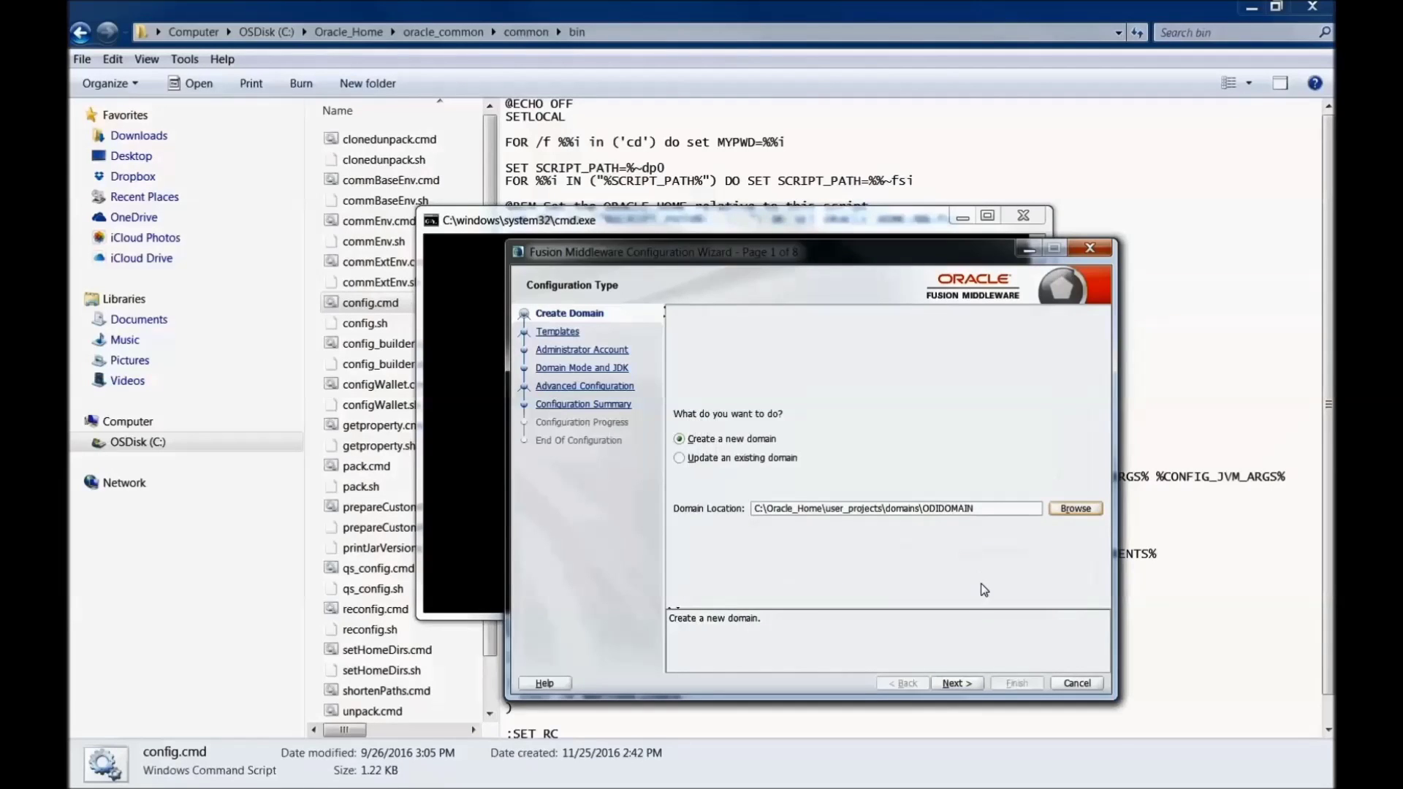
Step: Select the Enterprise Manager Plugin for ODI, ODI Console, ODI Agent and Standalone Collocated Agent templates
click(954, 683)
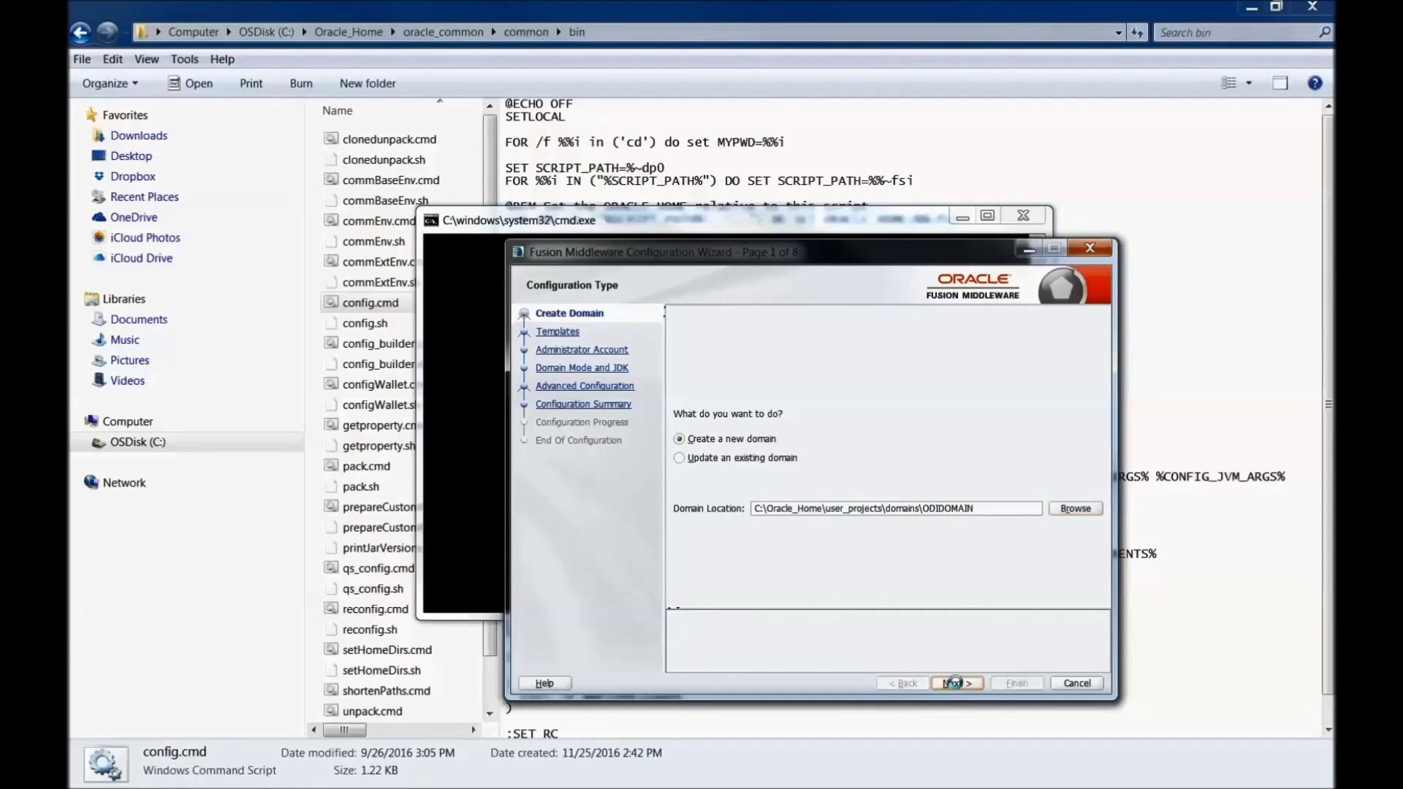
click(764, 401)
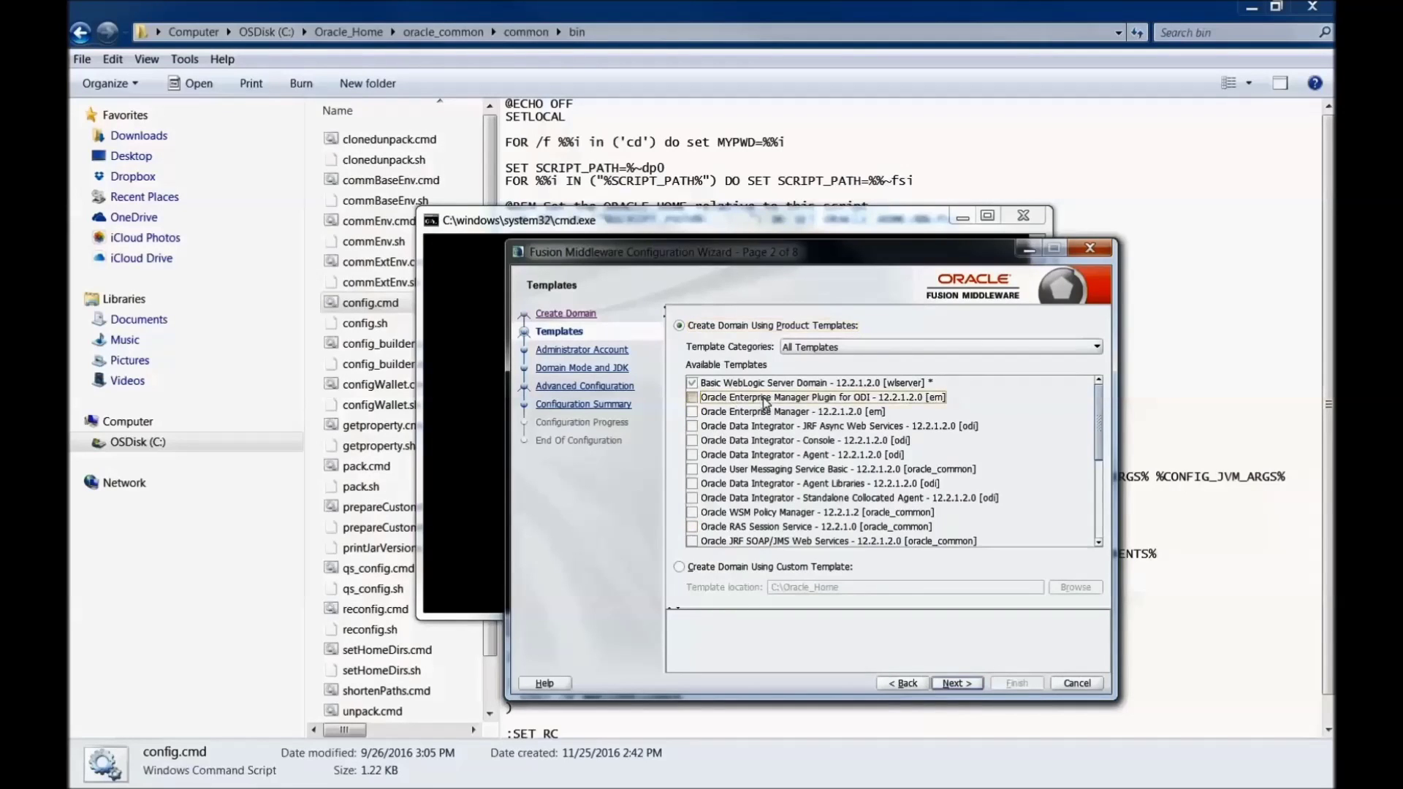
click(789, 442)
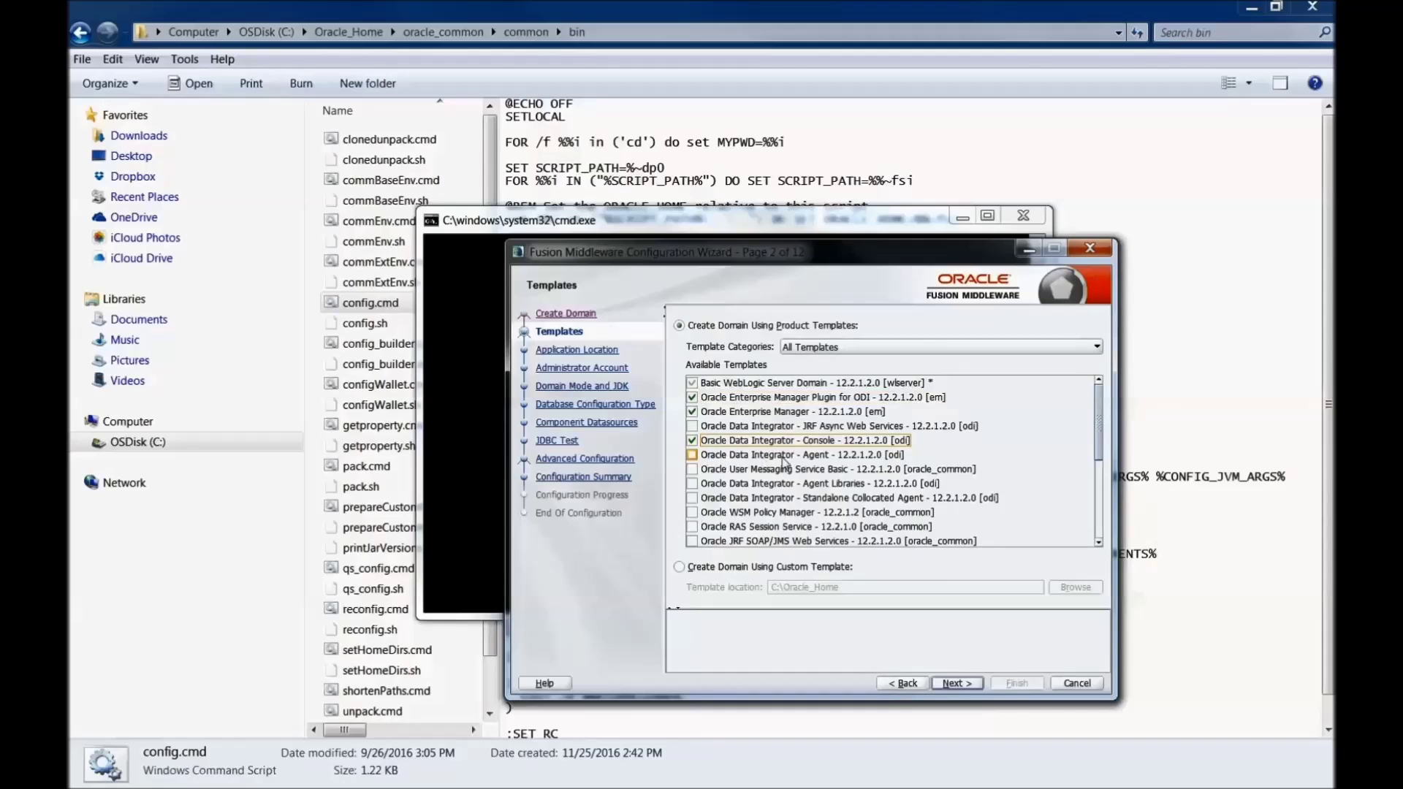
click(807, 456)
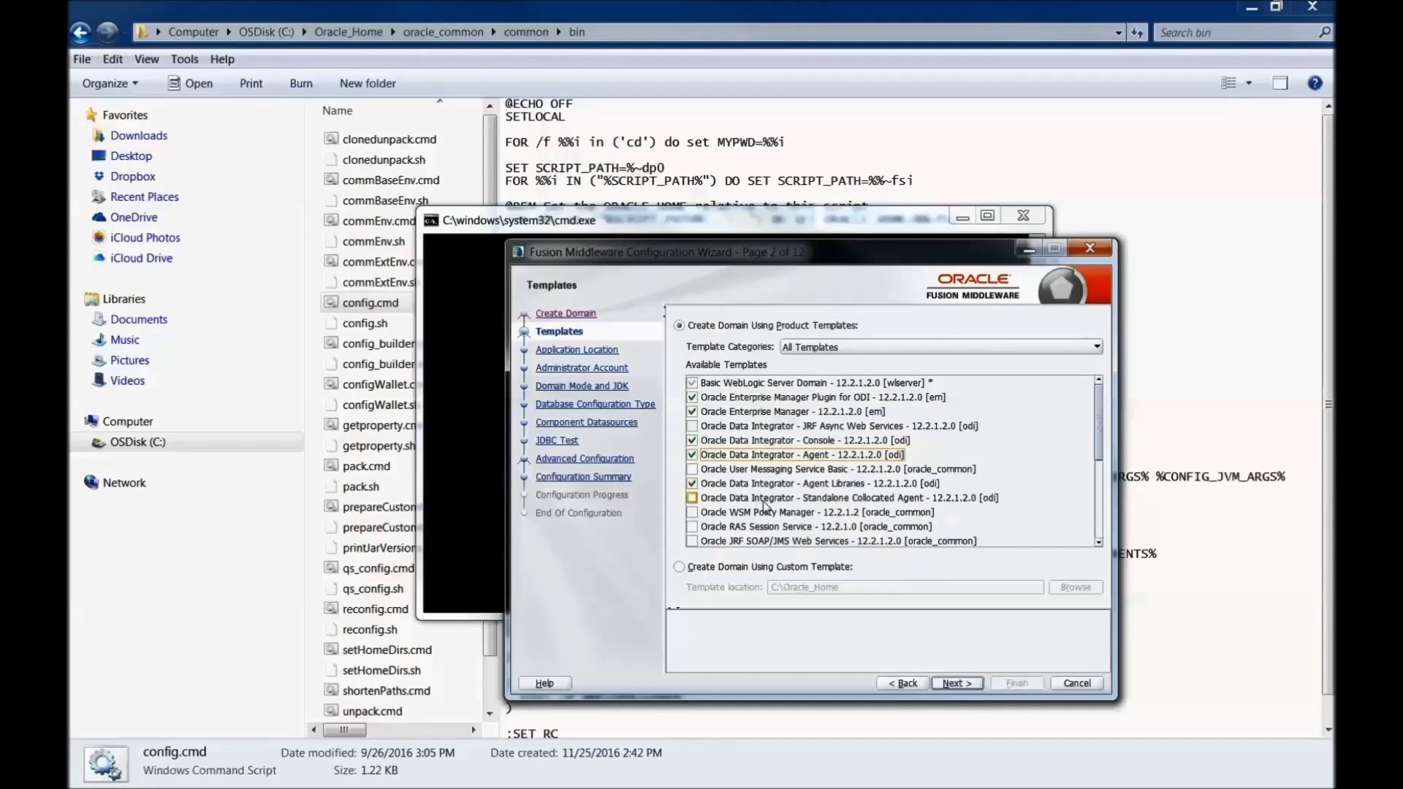
click(818, 499)
mouse_move(1095, 443)
mouse_down()
mouse_move(1095, 523)
mouse_move(1092, 419)
mouse_up()
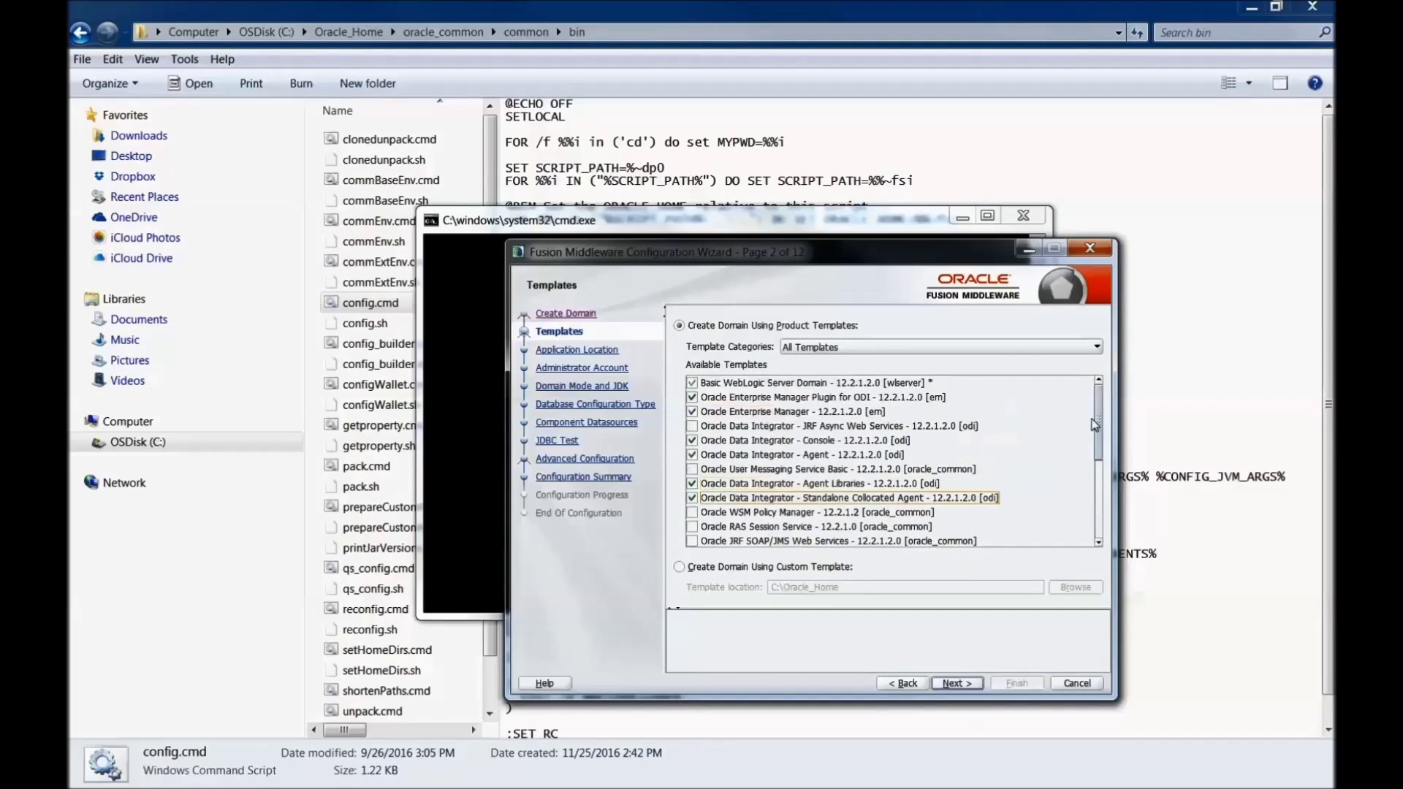
click(958, 684)
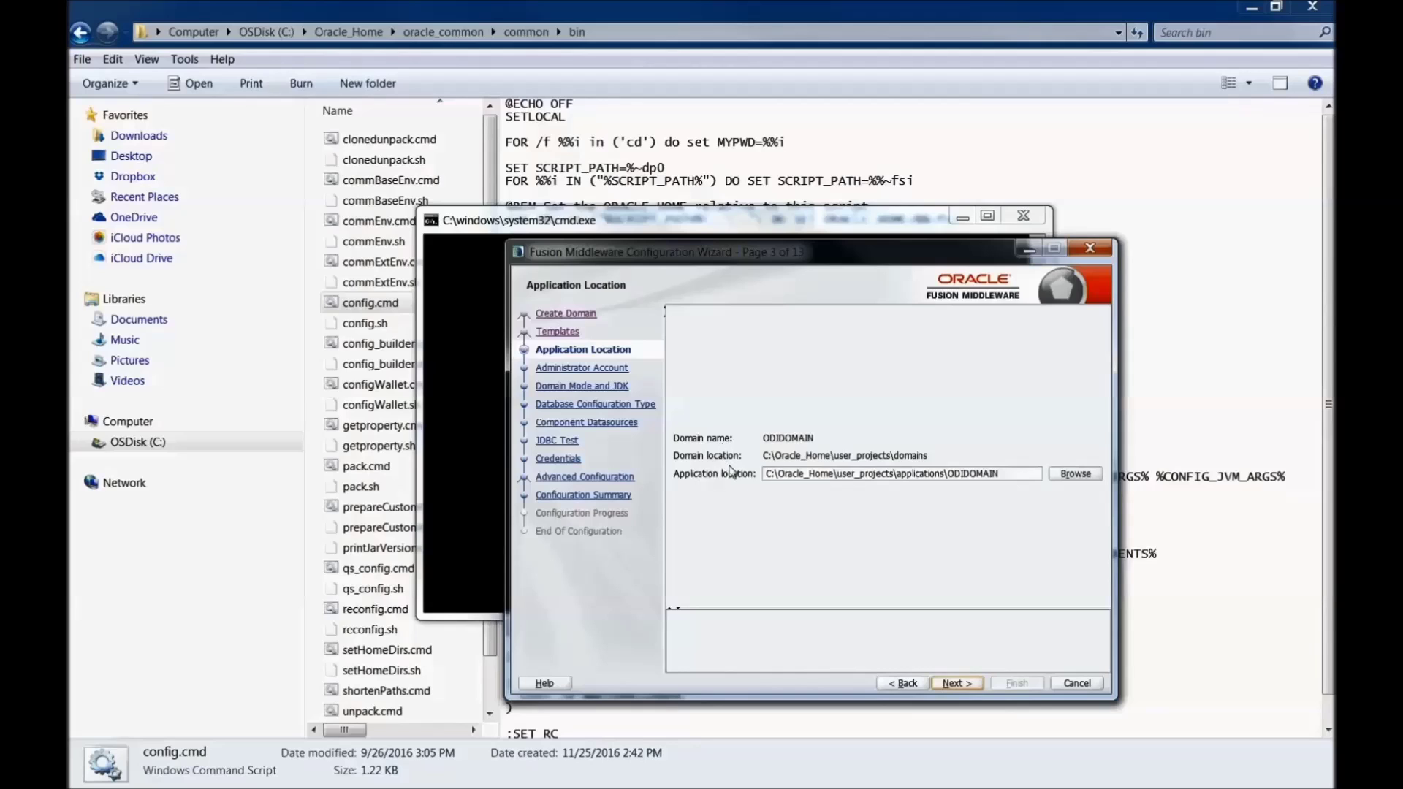
Step: Enter the weblogic administrator password and confirm it on the Administrator Account page
click(948, 687)
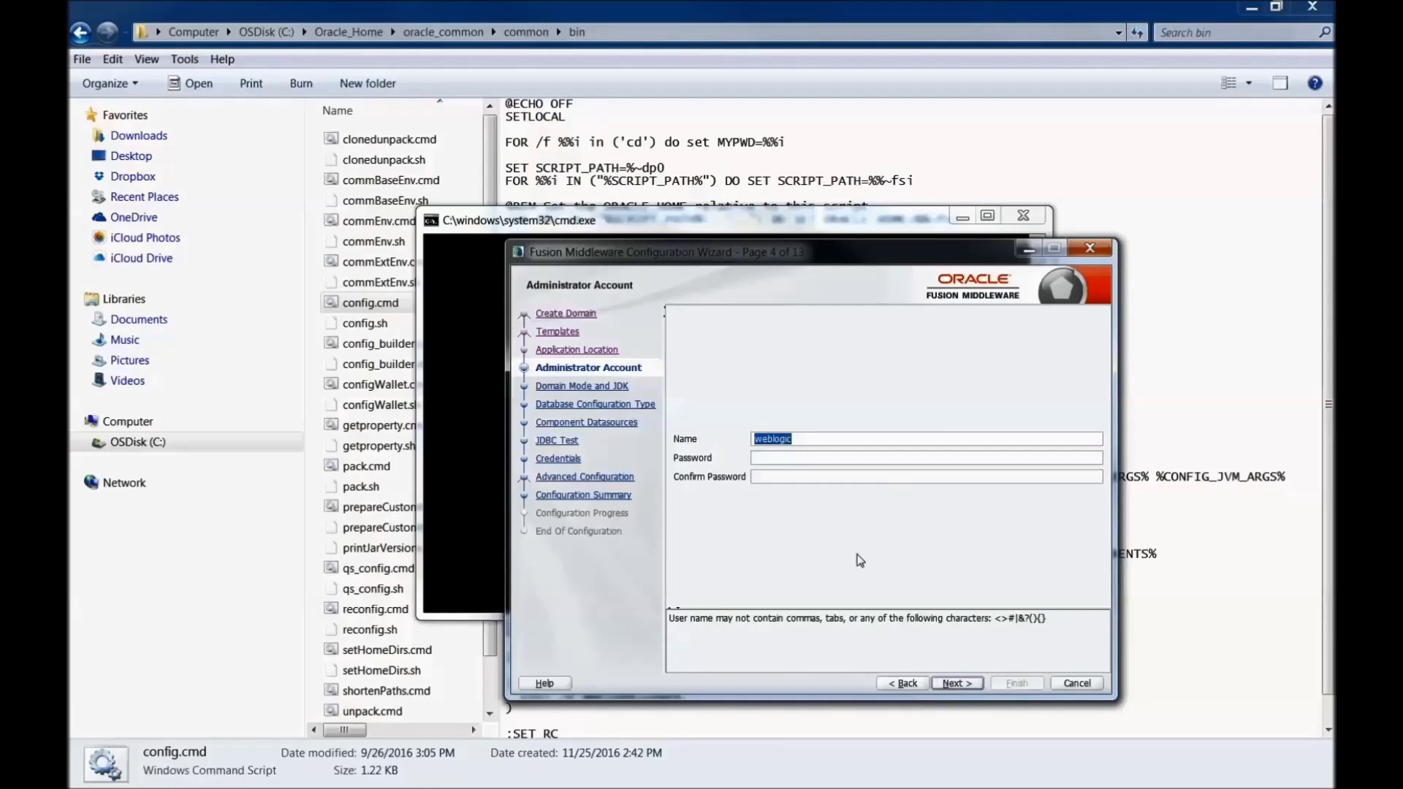
click(785, 457)
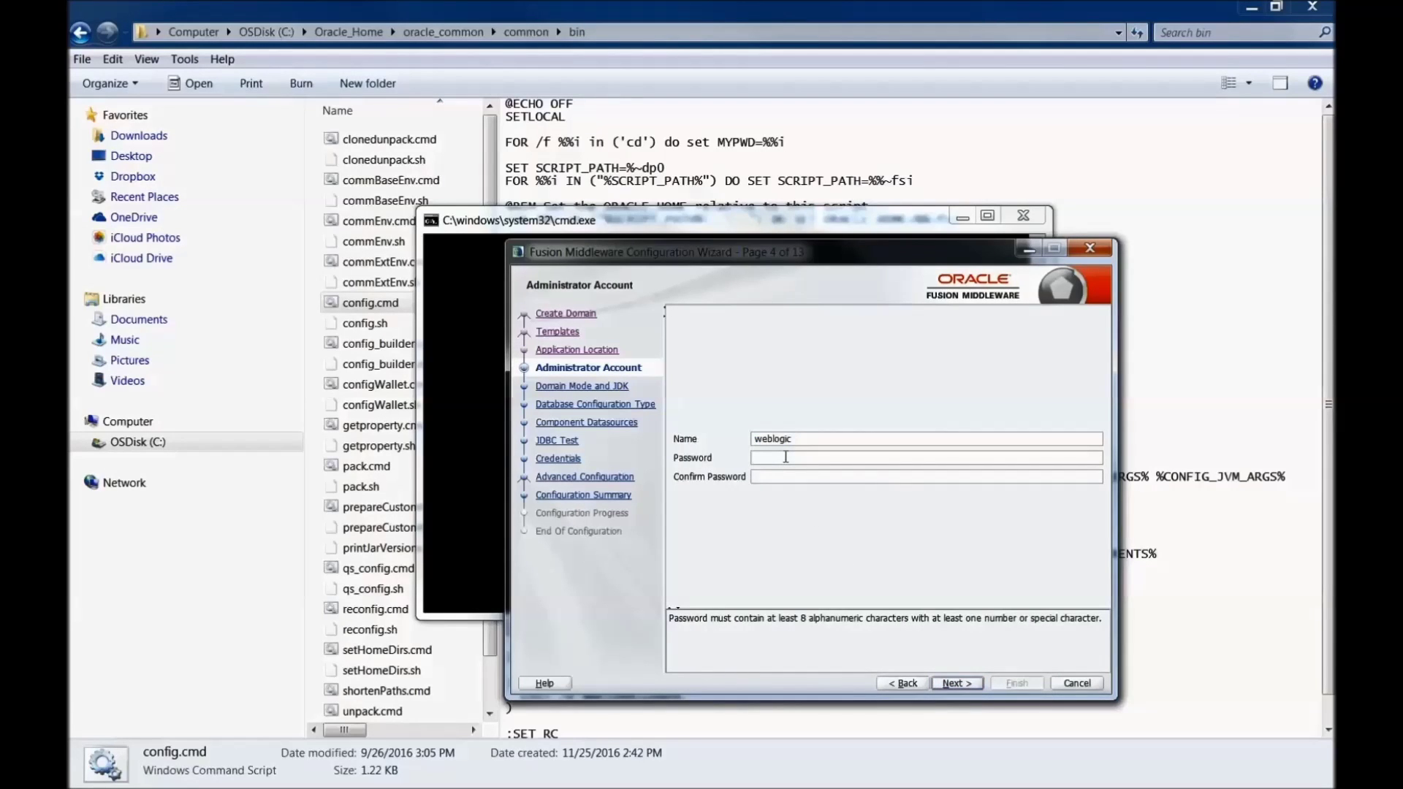
text(we)
key(Tab)
text(wel)
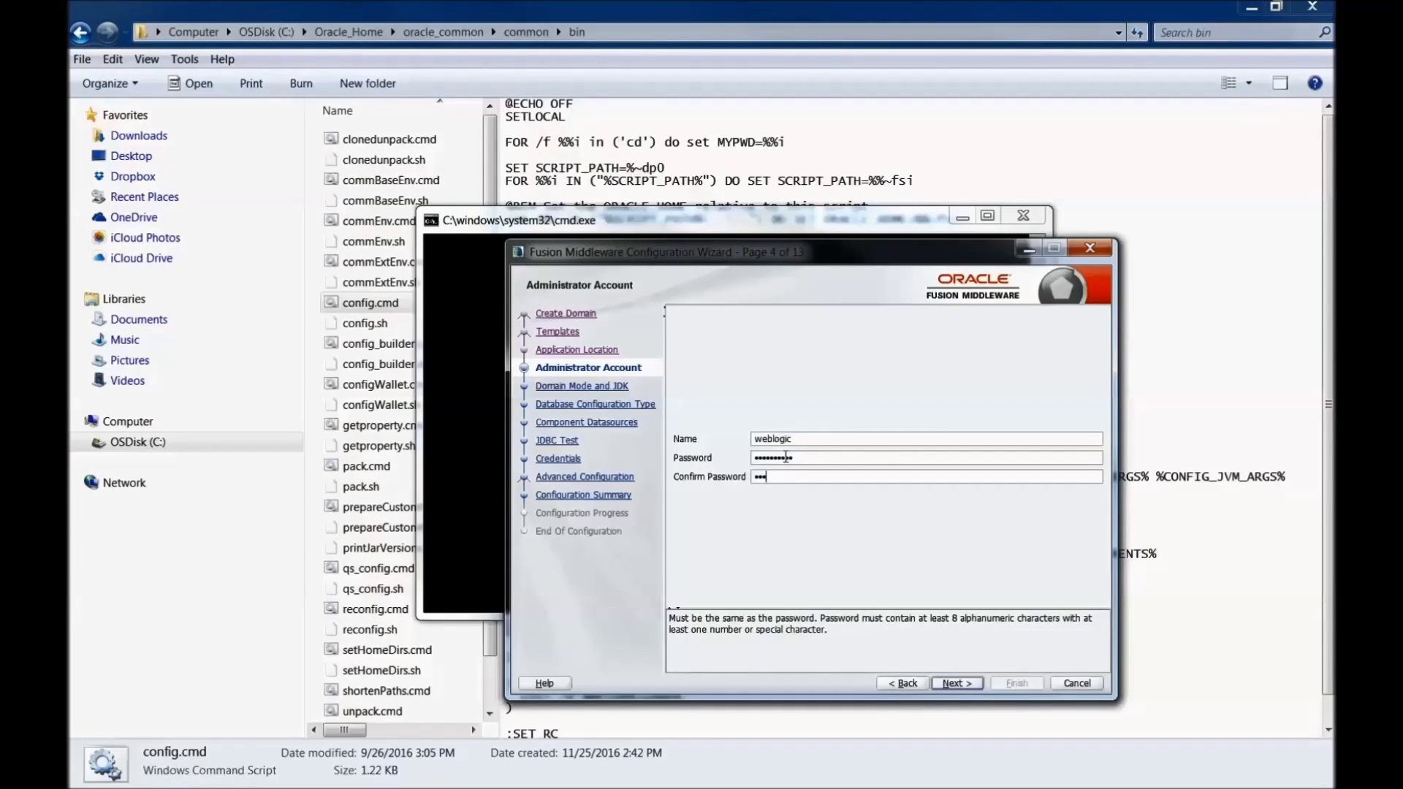
text(come12)
click(952, 683)
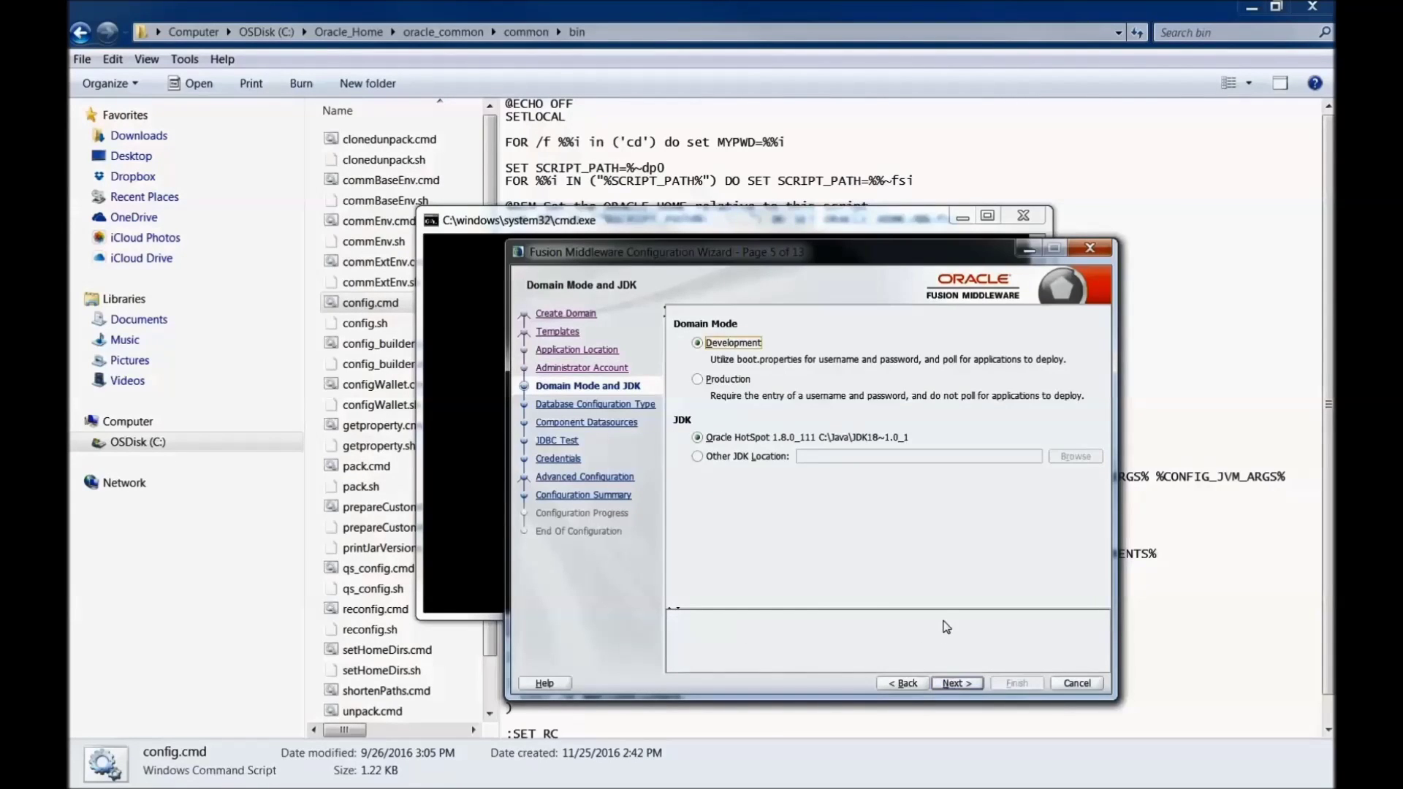
Step: Get the RCU configuration using service XE, host localhost and the schema password
click(951, 684)
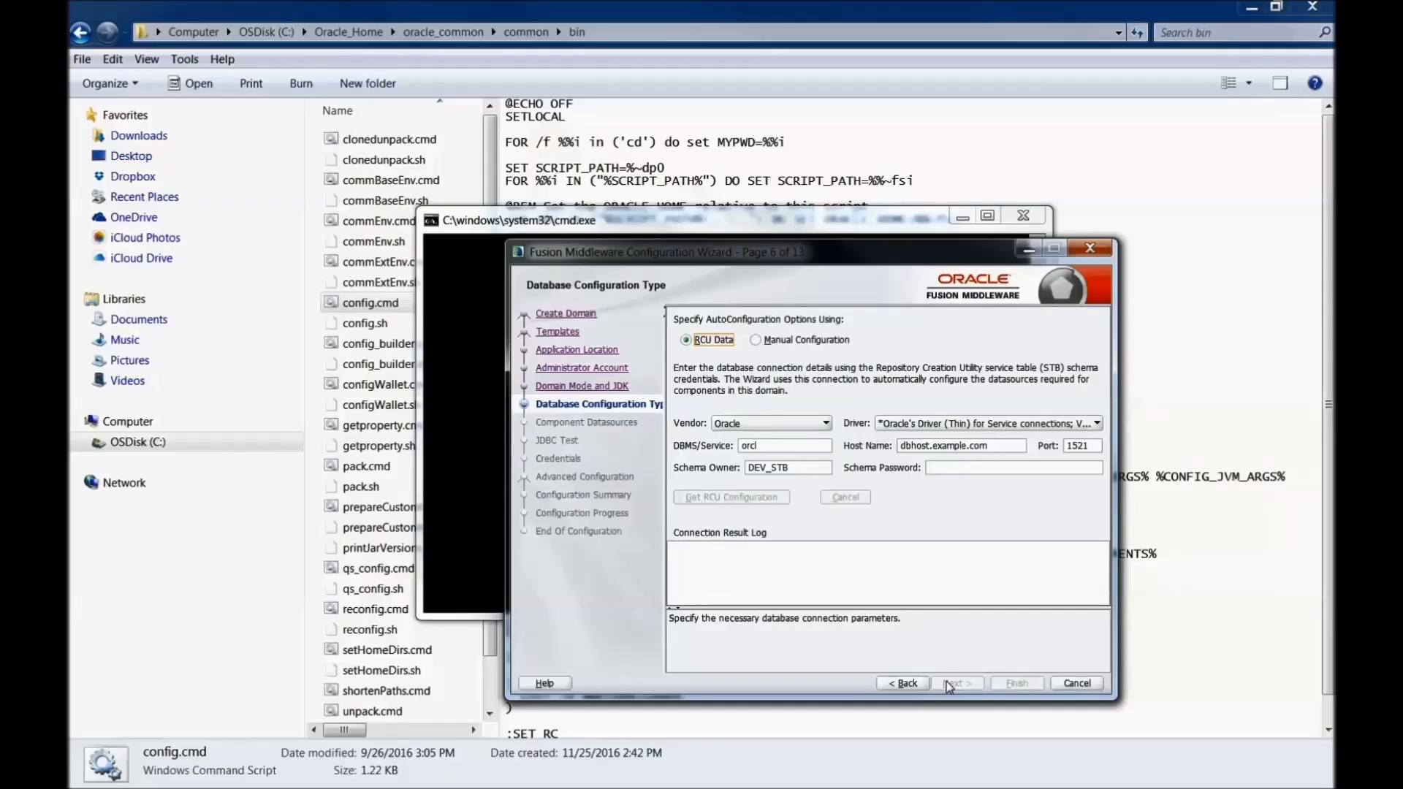
double_click(785, 446)
text(XE)
drag(988, 447, 886, 437)
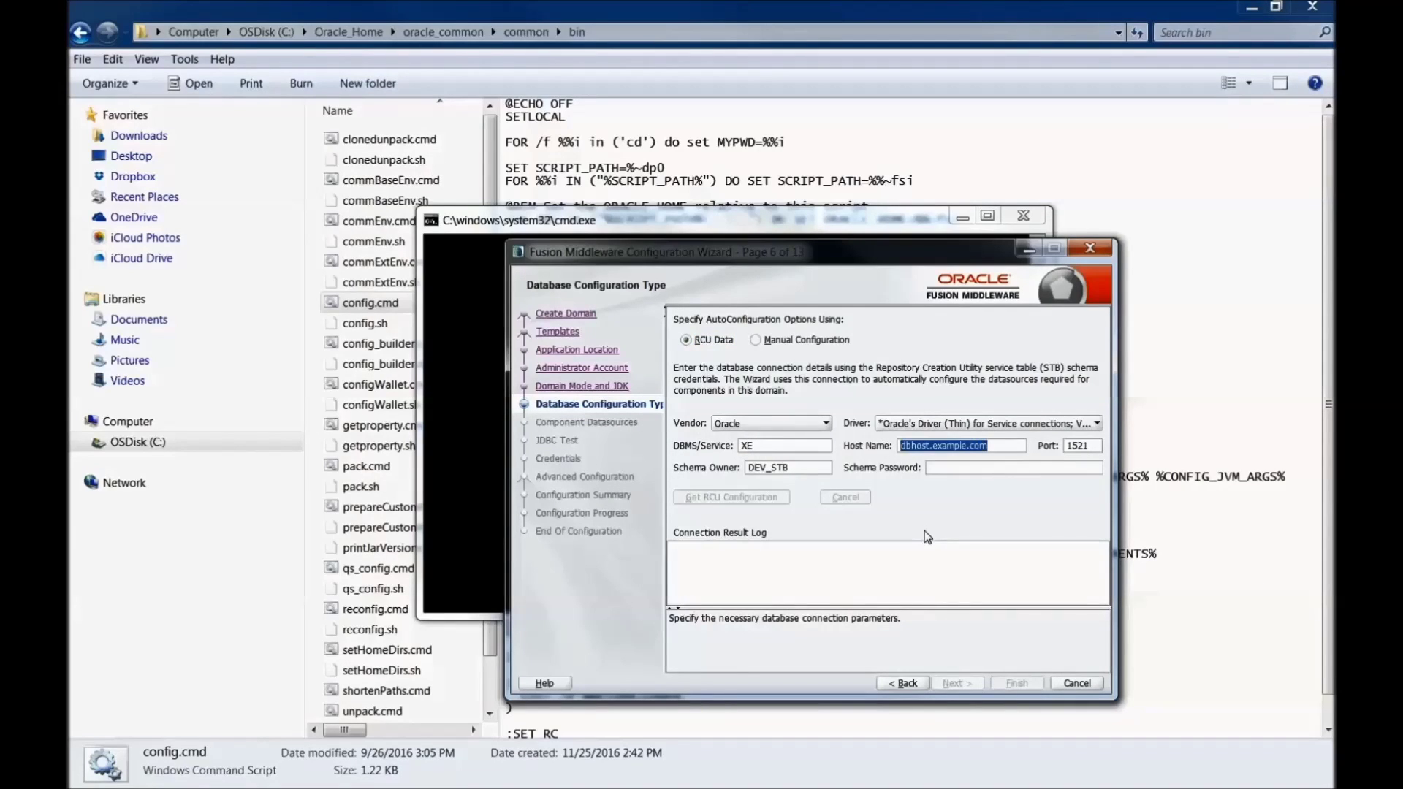
text(localhost)
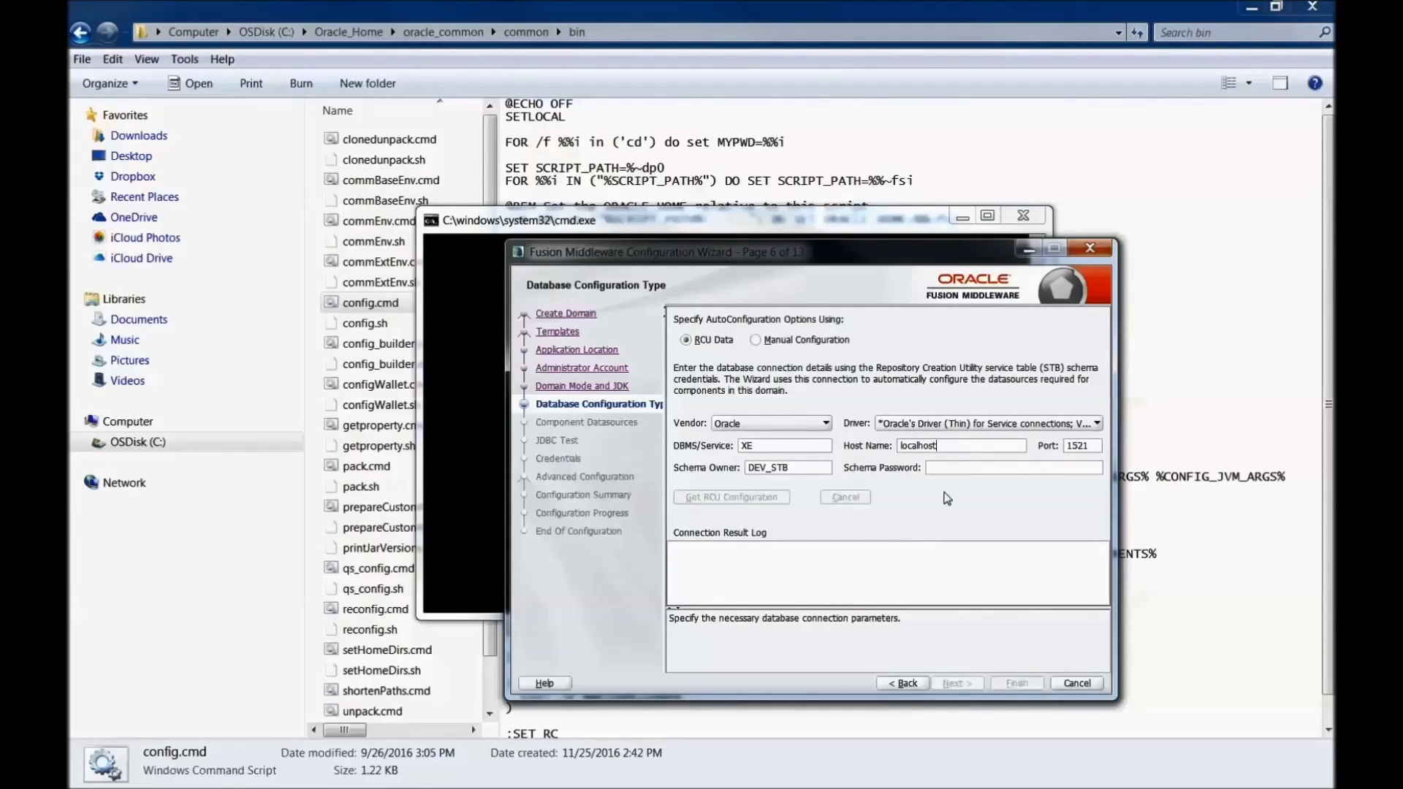
click(957, 470)
text(w)
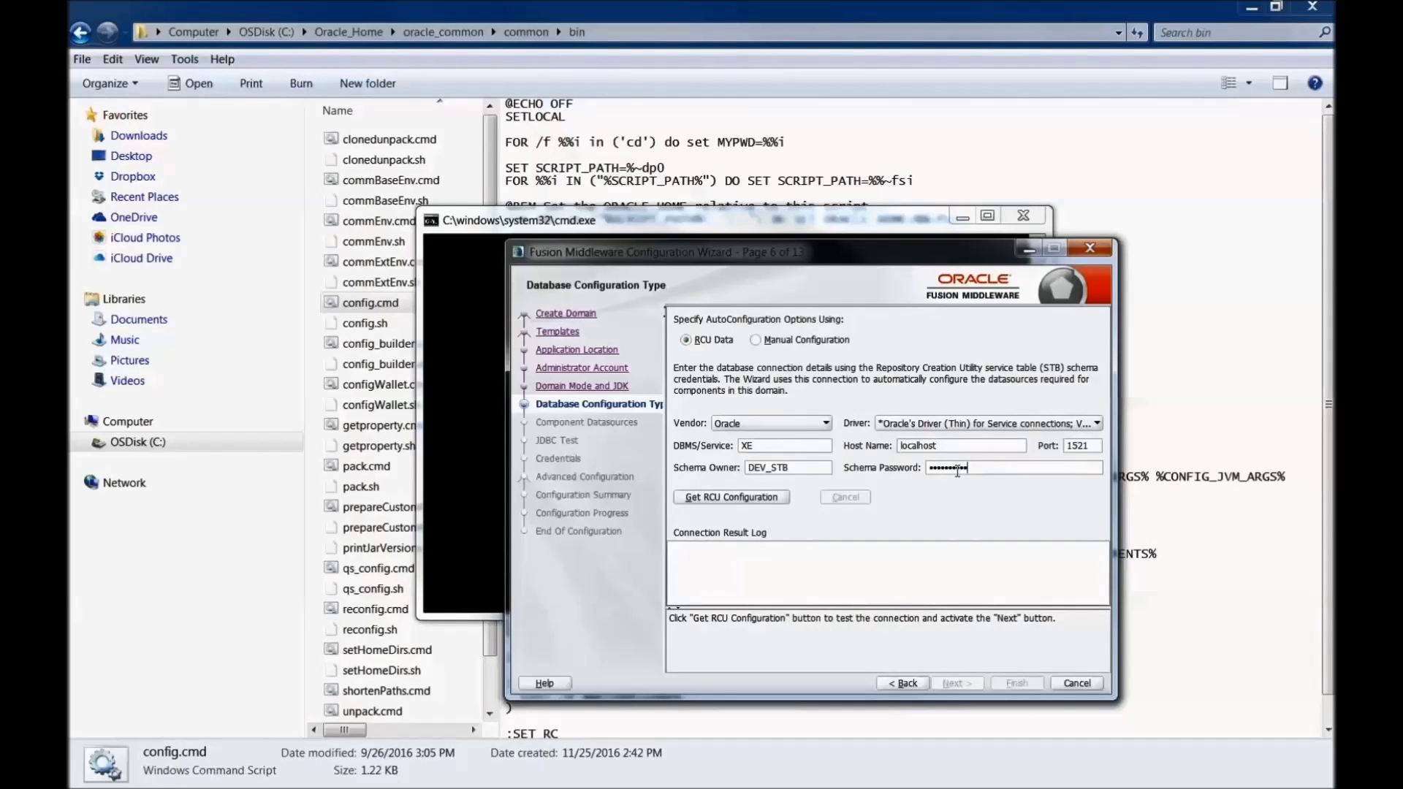
click(760, 499)
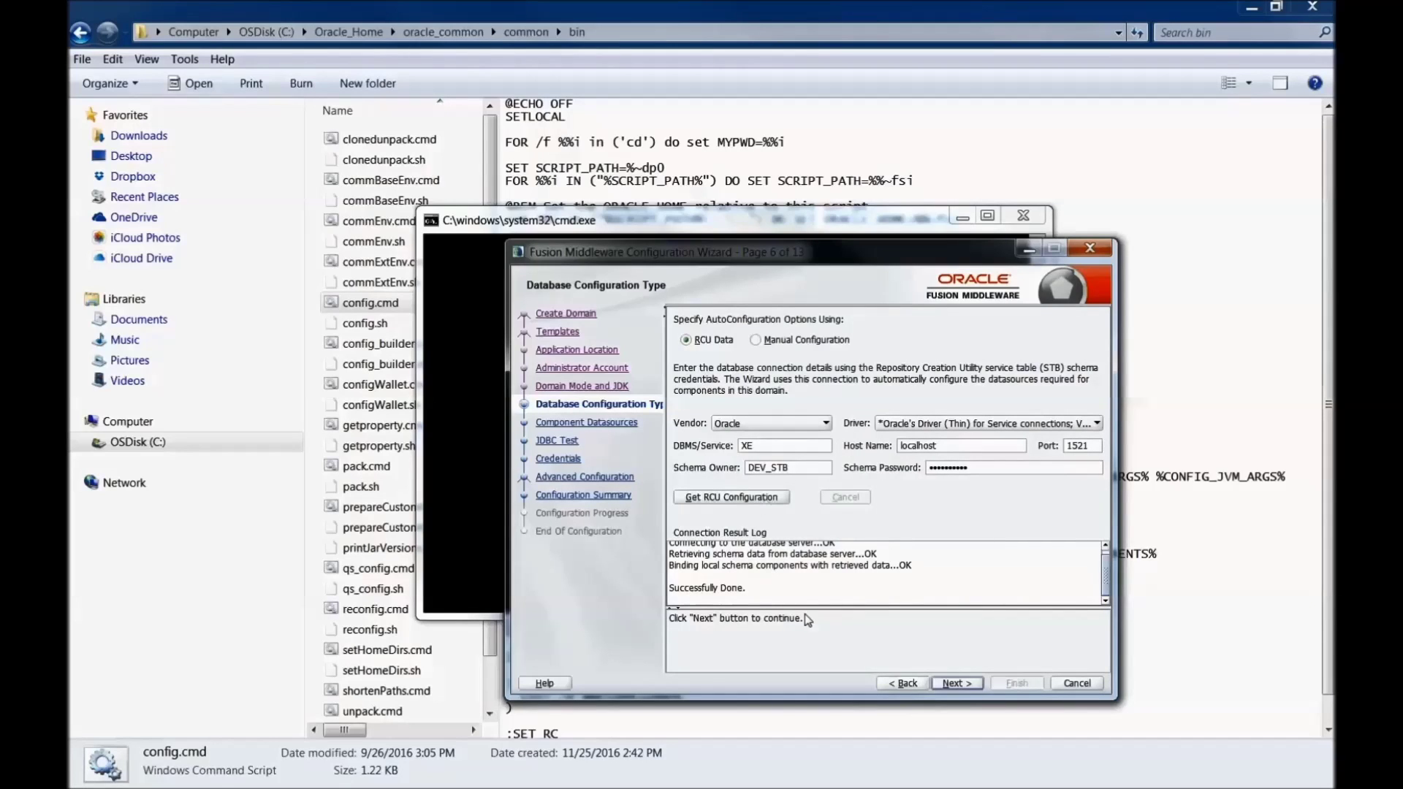
Step: Advance through the JDBC component schemas, passing all connection tests
click(948, 686)
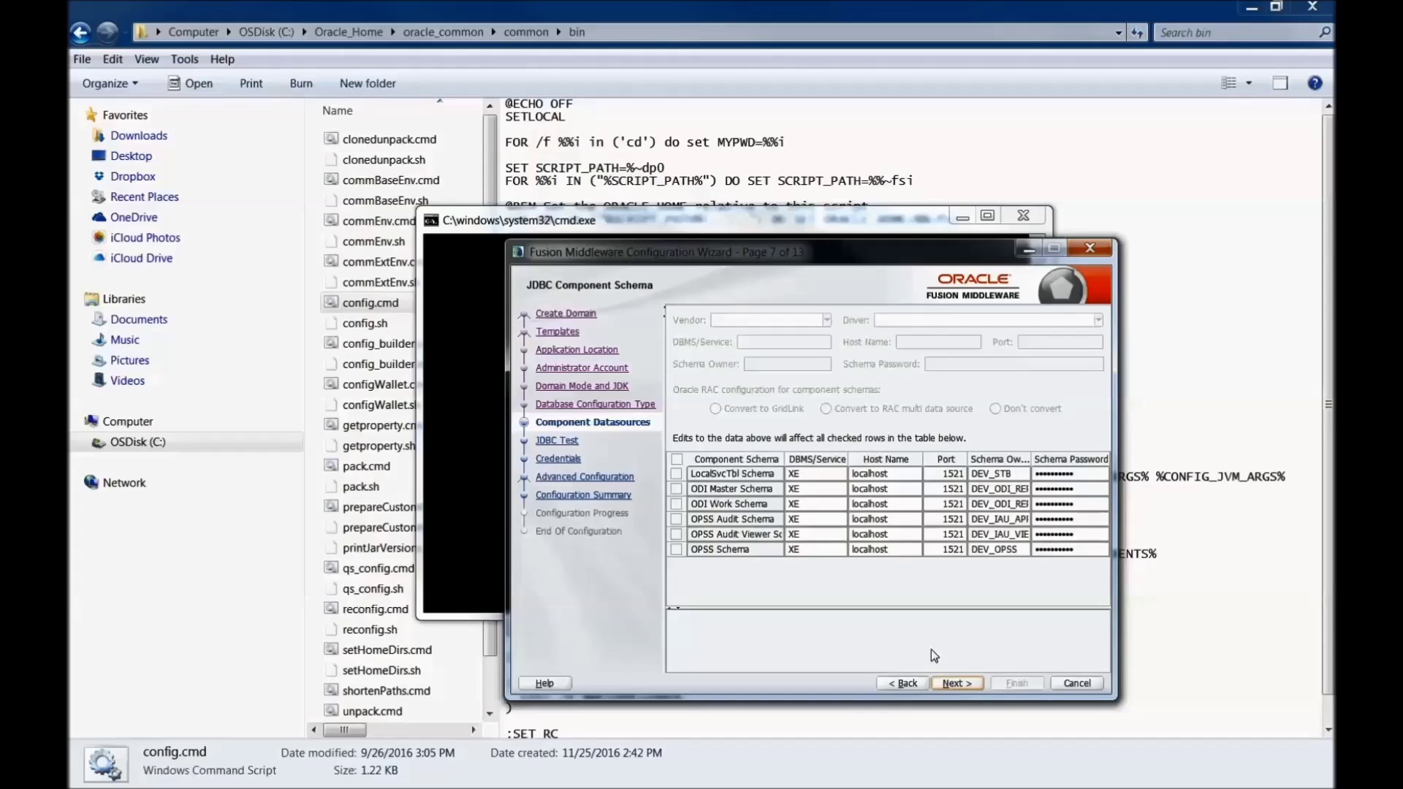
click(954, 682)
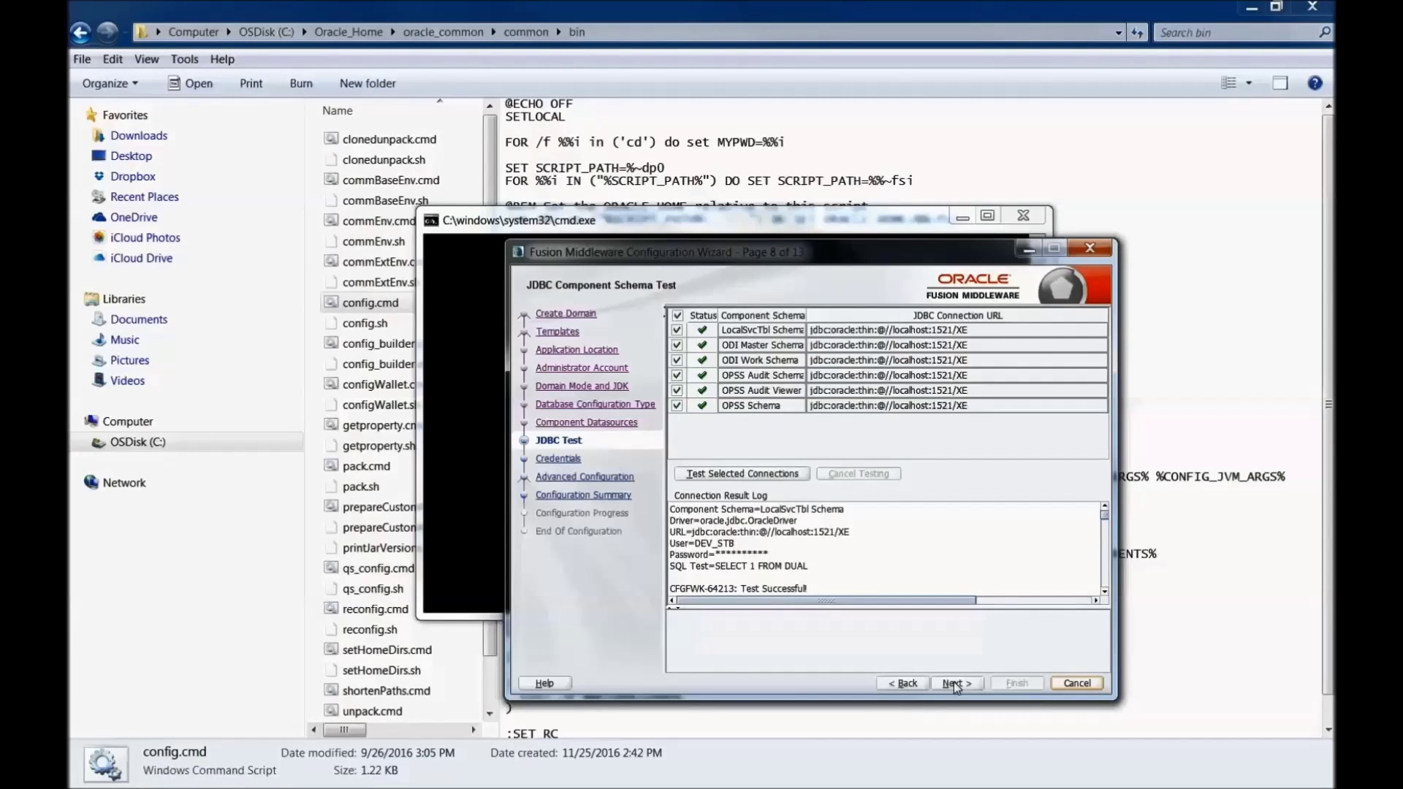
click(953, 681)
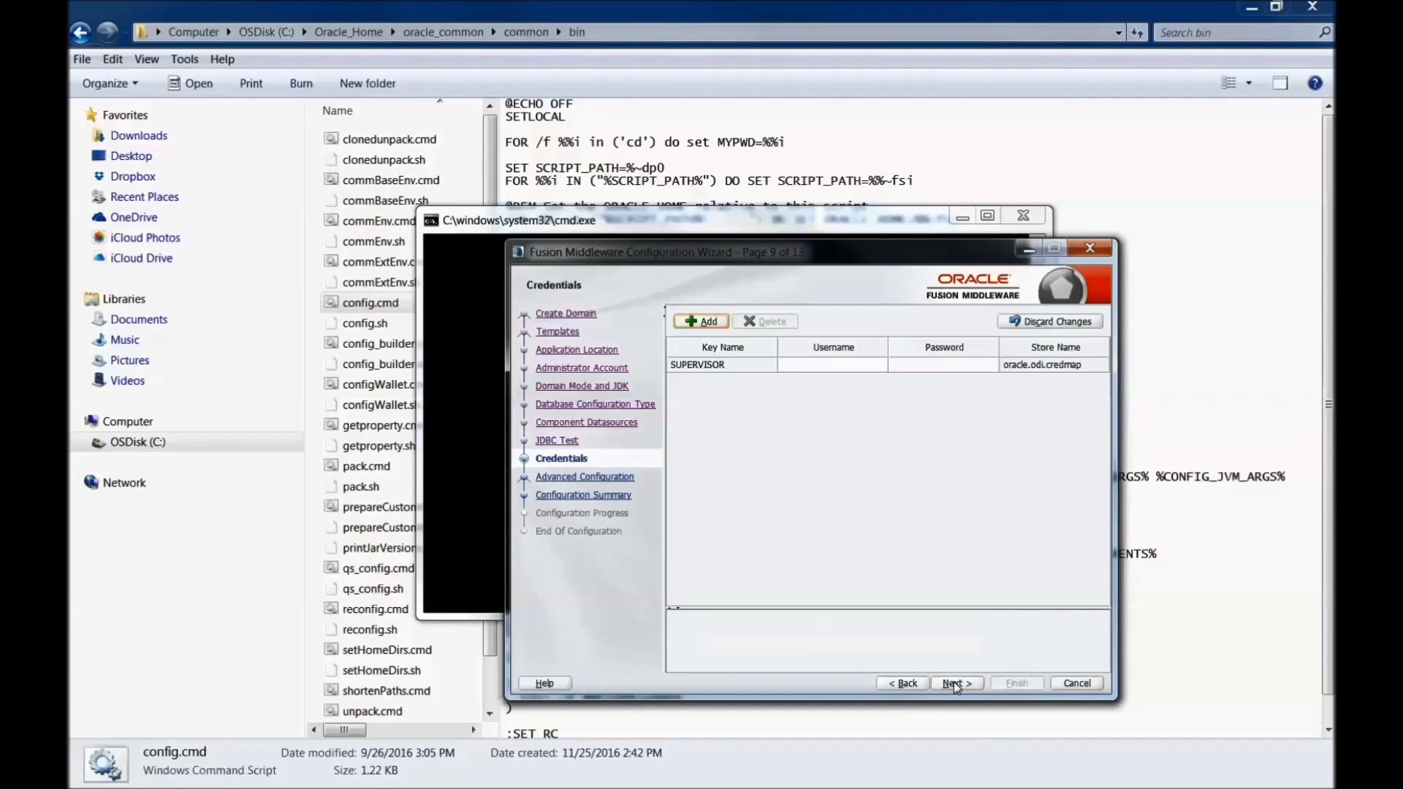
Step: Fill the SUPERVISOR credential row with username SUPERVISOR and its password
click(872, 365)
text(SUPERVISOR)
key(Tab)
text(sunopsi)
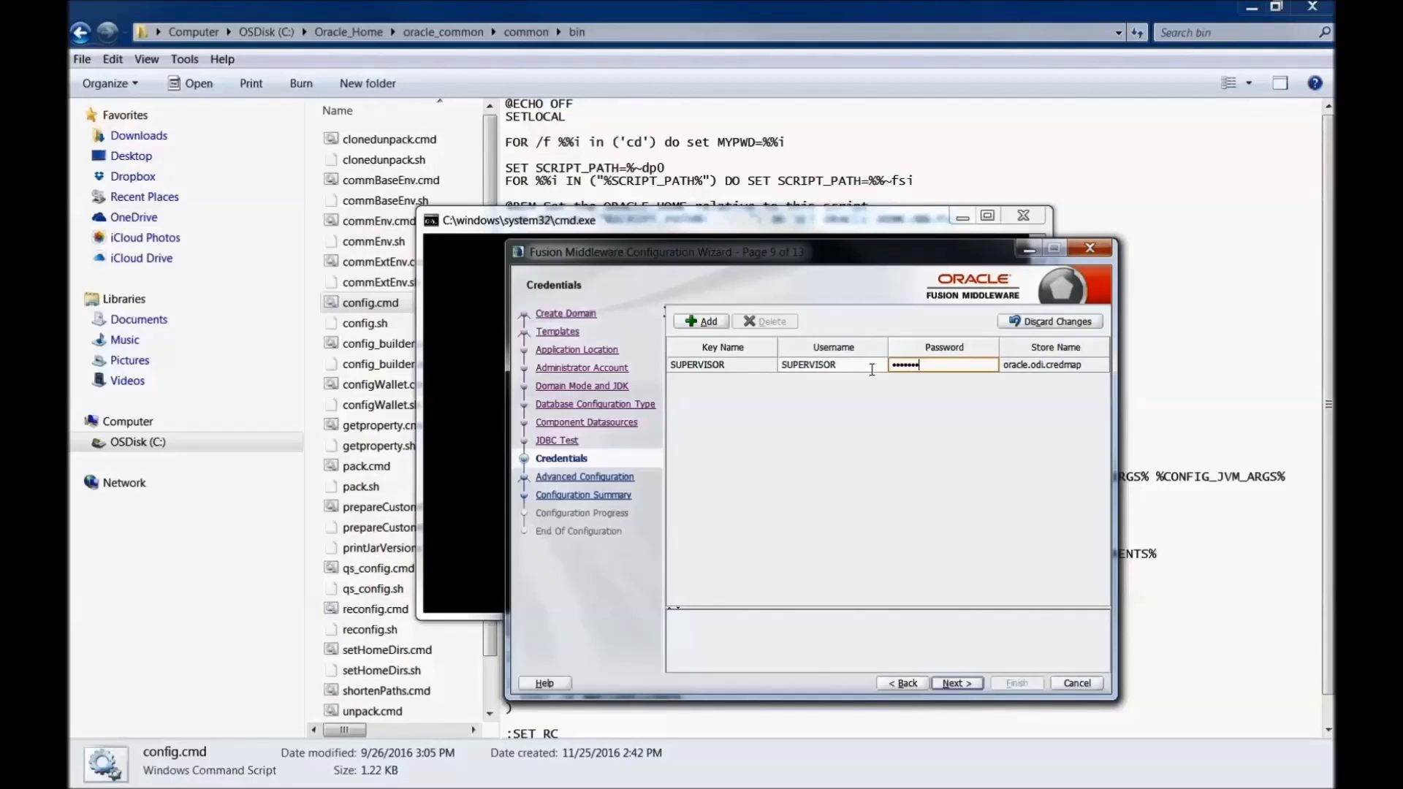
text(s01)
Step: Add credential odi_Credentials_1 for user weblogic with its password in store oracle.odi.credmap
click(707, 321)
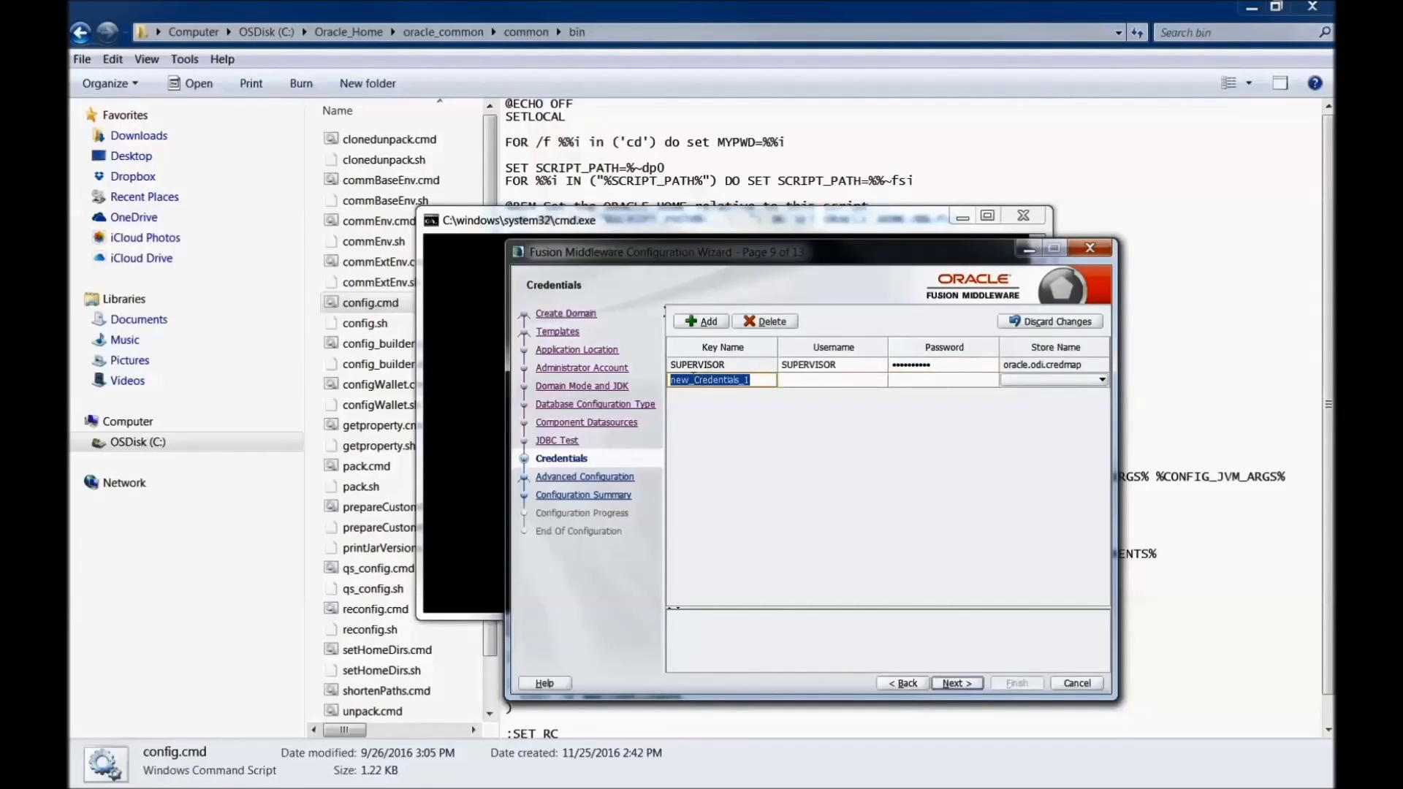
drag(688, 380, 647, 378)
text(odi)
click(820, 381)
text(web)
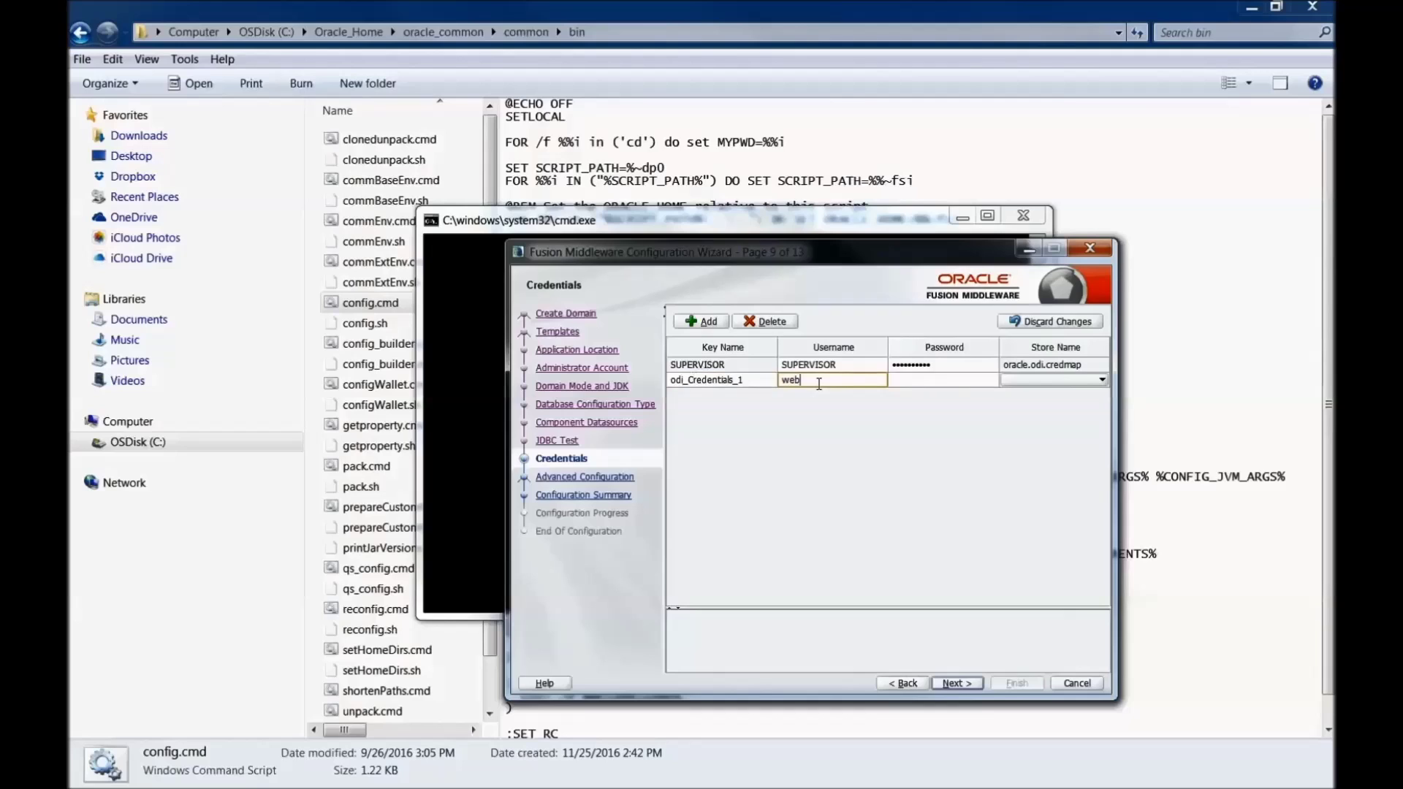
text(logic)
key(Tab)
text(welcome123)
click(1073, 380)
click(1071, 394)
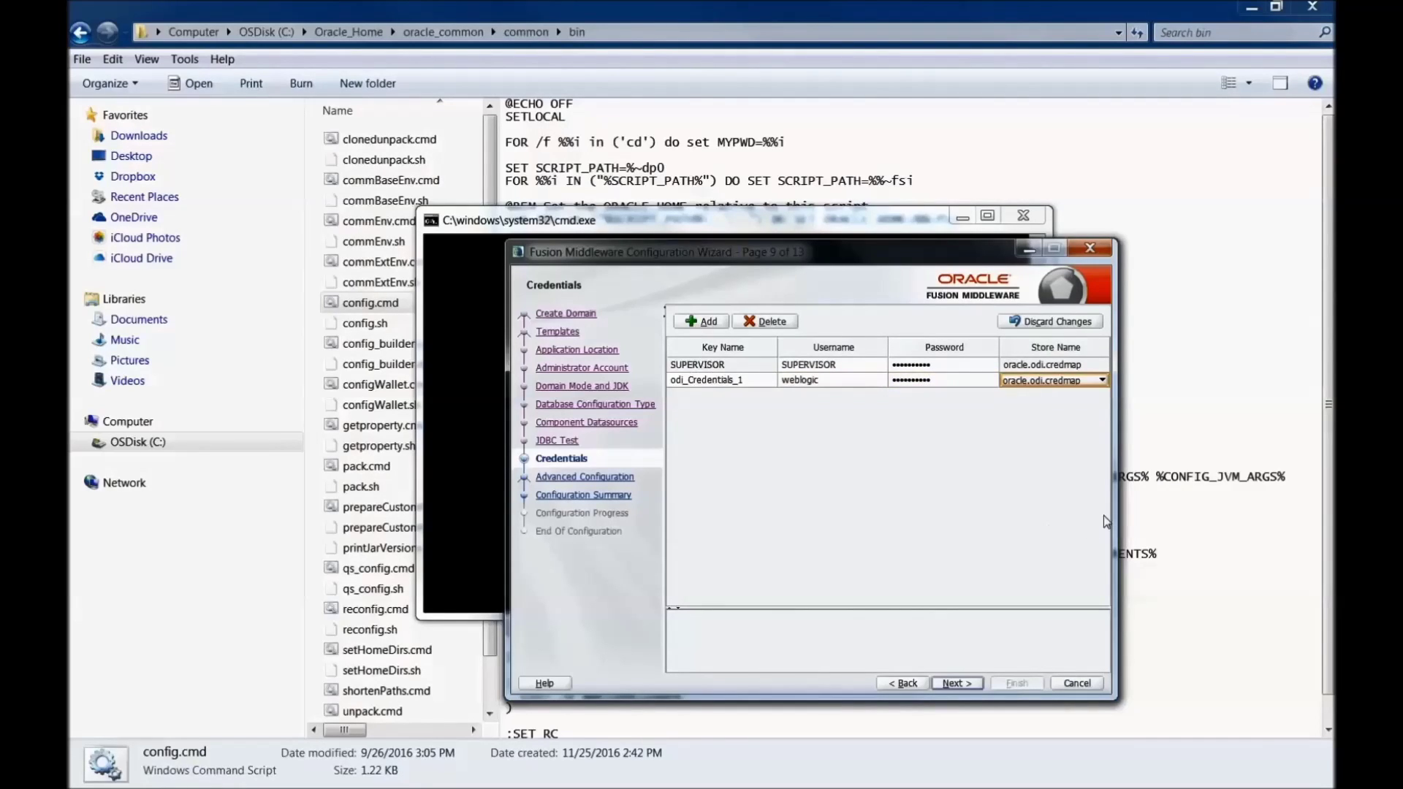
Step: Enable Administration Server, Node Manager, Topology and System Components under Advanced Configuration
click(959, 682)
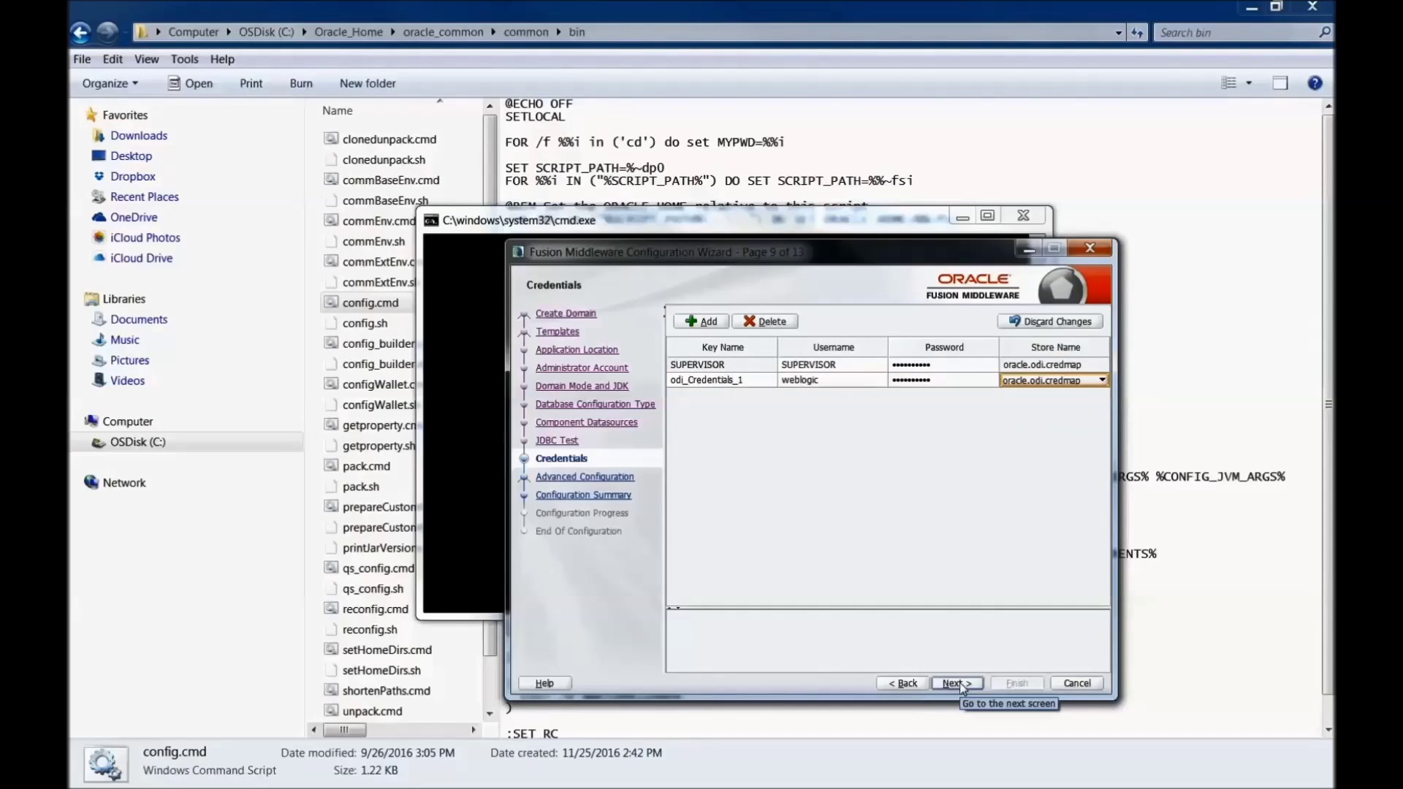
click(730, 328)
click(727, 369)
click(710, 410)
click(723, 456)
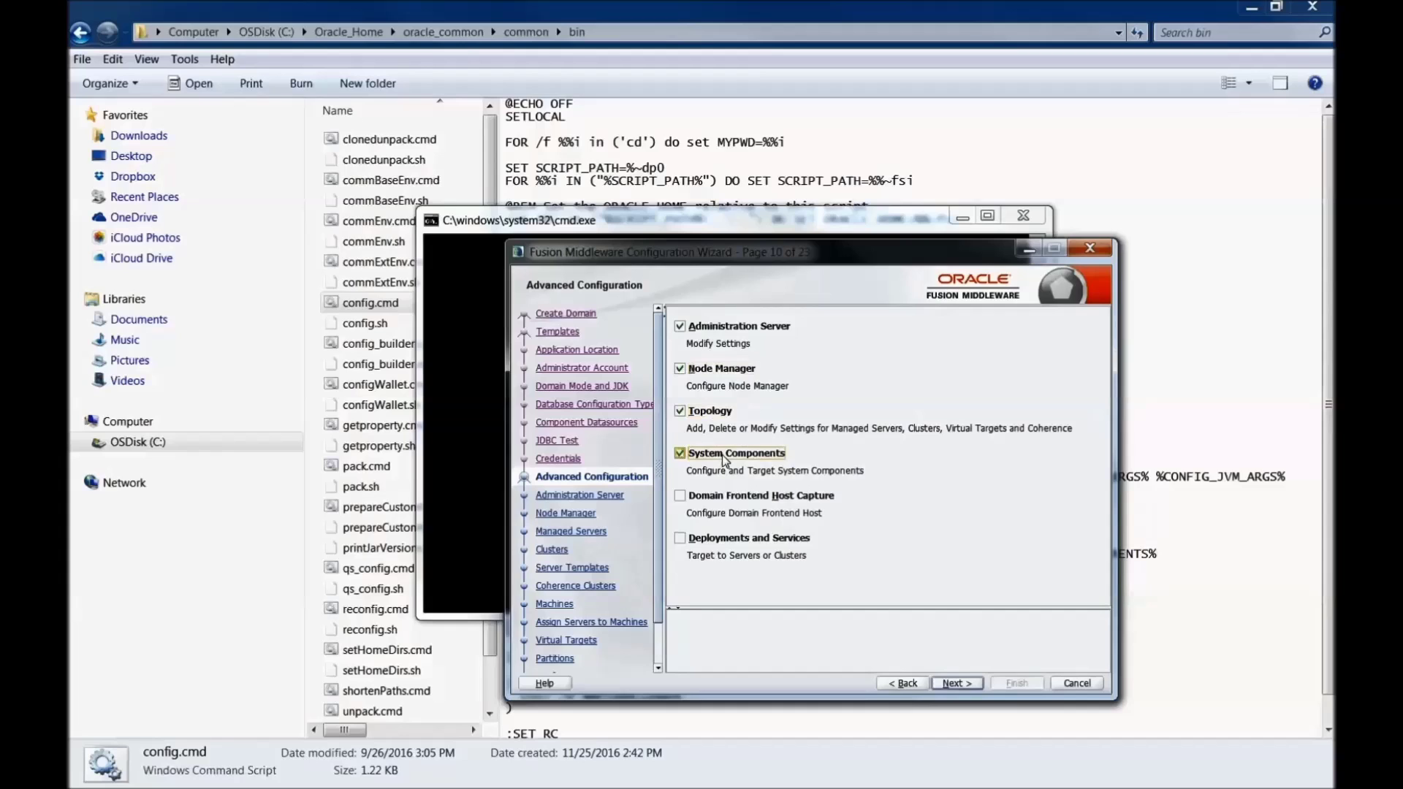
Step: Set the AdminServer listen address to localhost, leaving server groups Unspecified
click(961, 684)
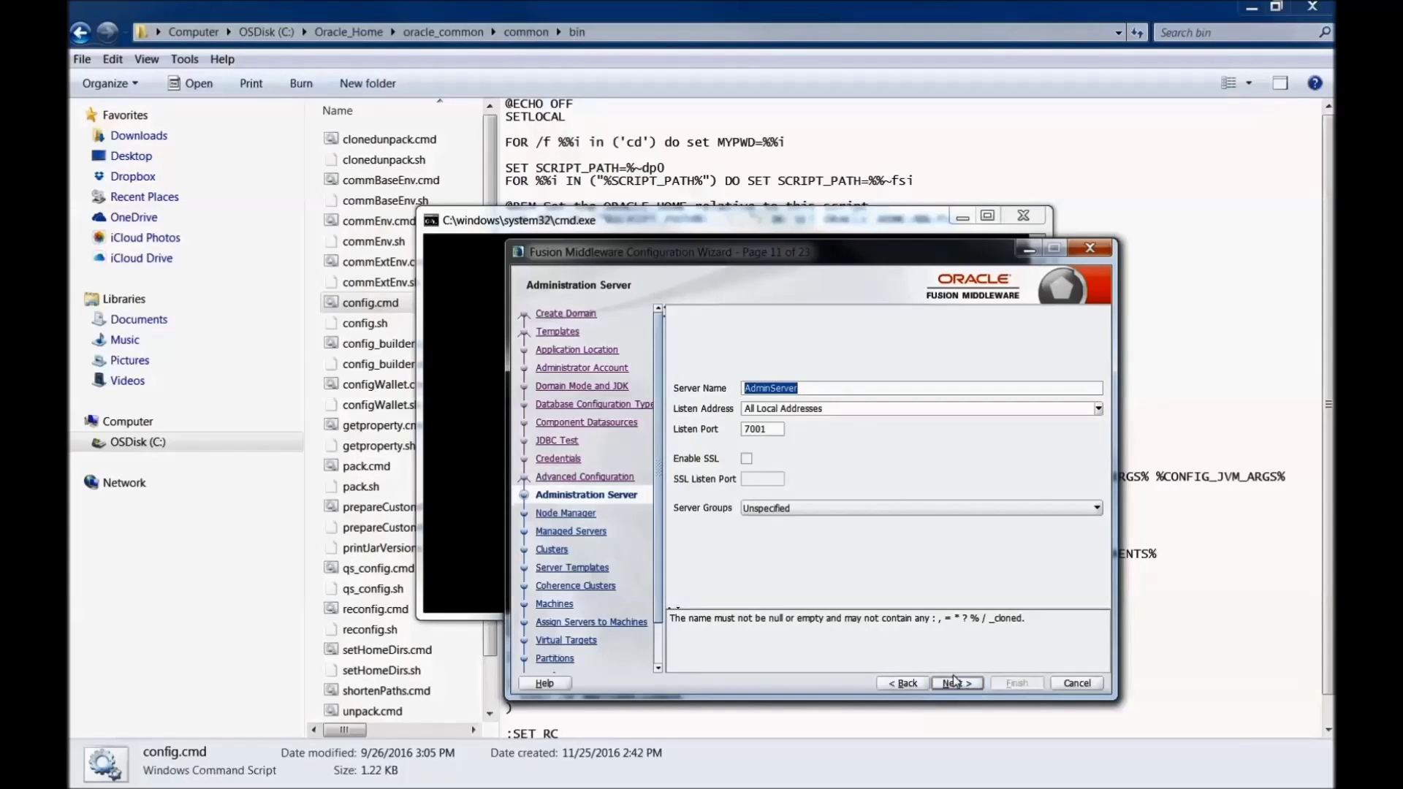
click(1098, 409)
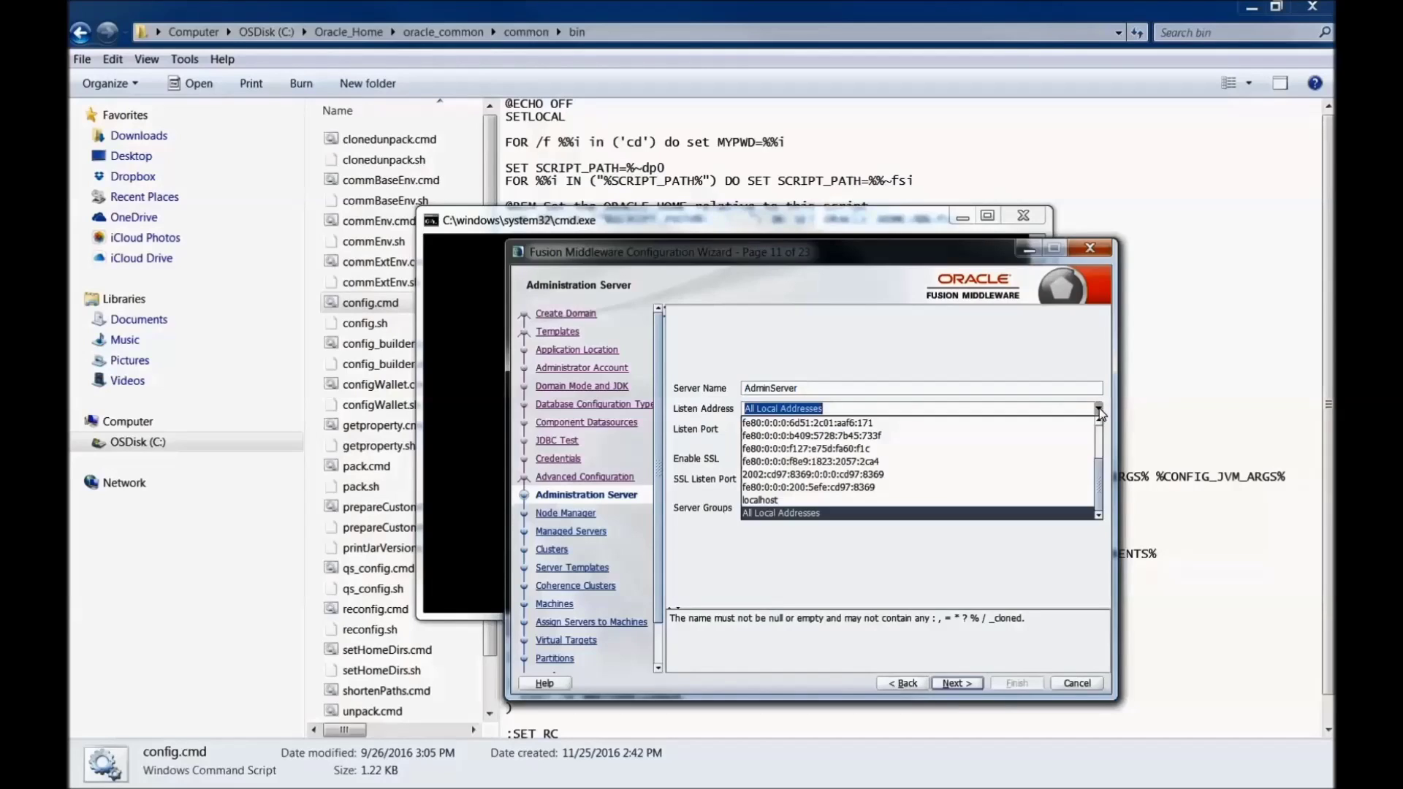
click(864, 505)
click(864, 506)
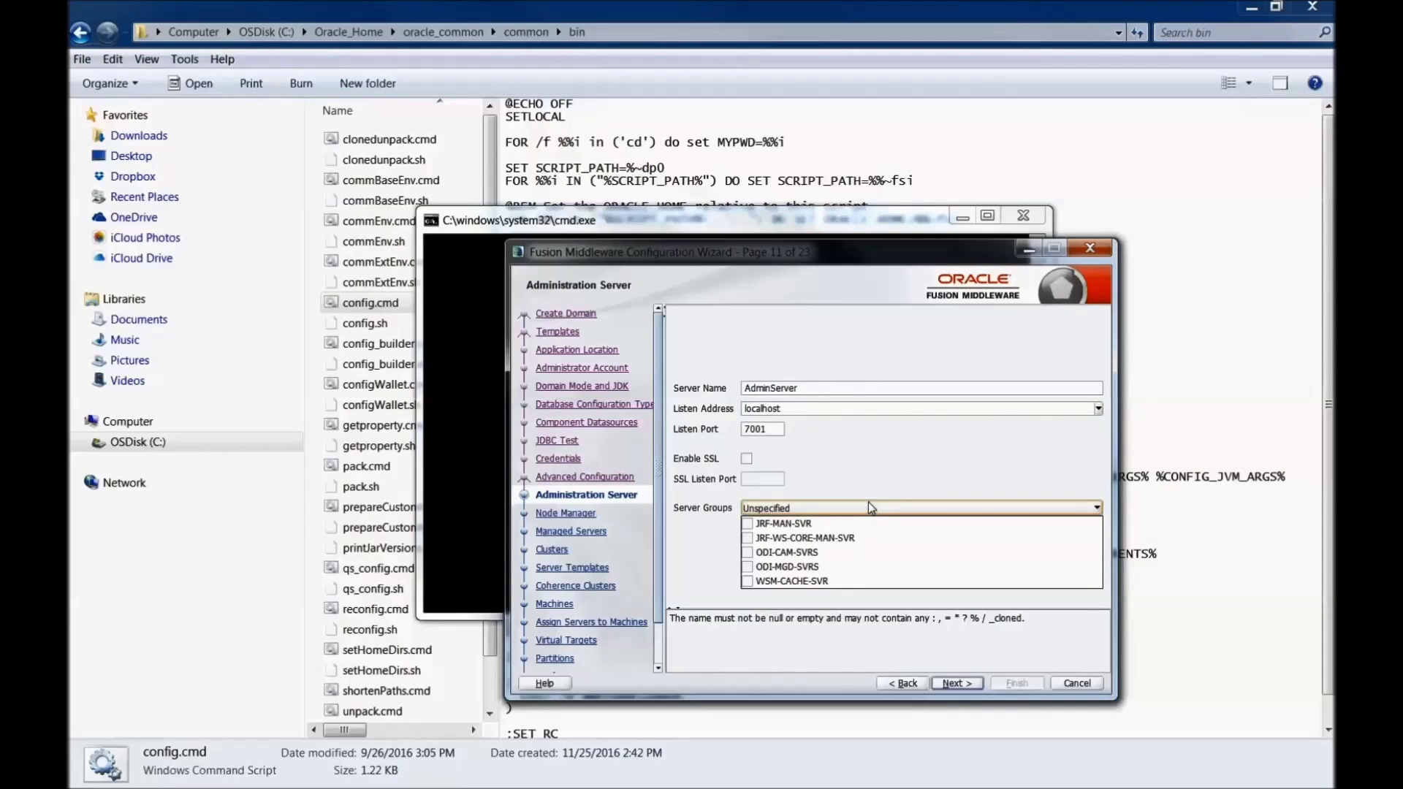
click(868, 503)
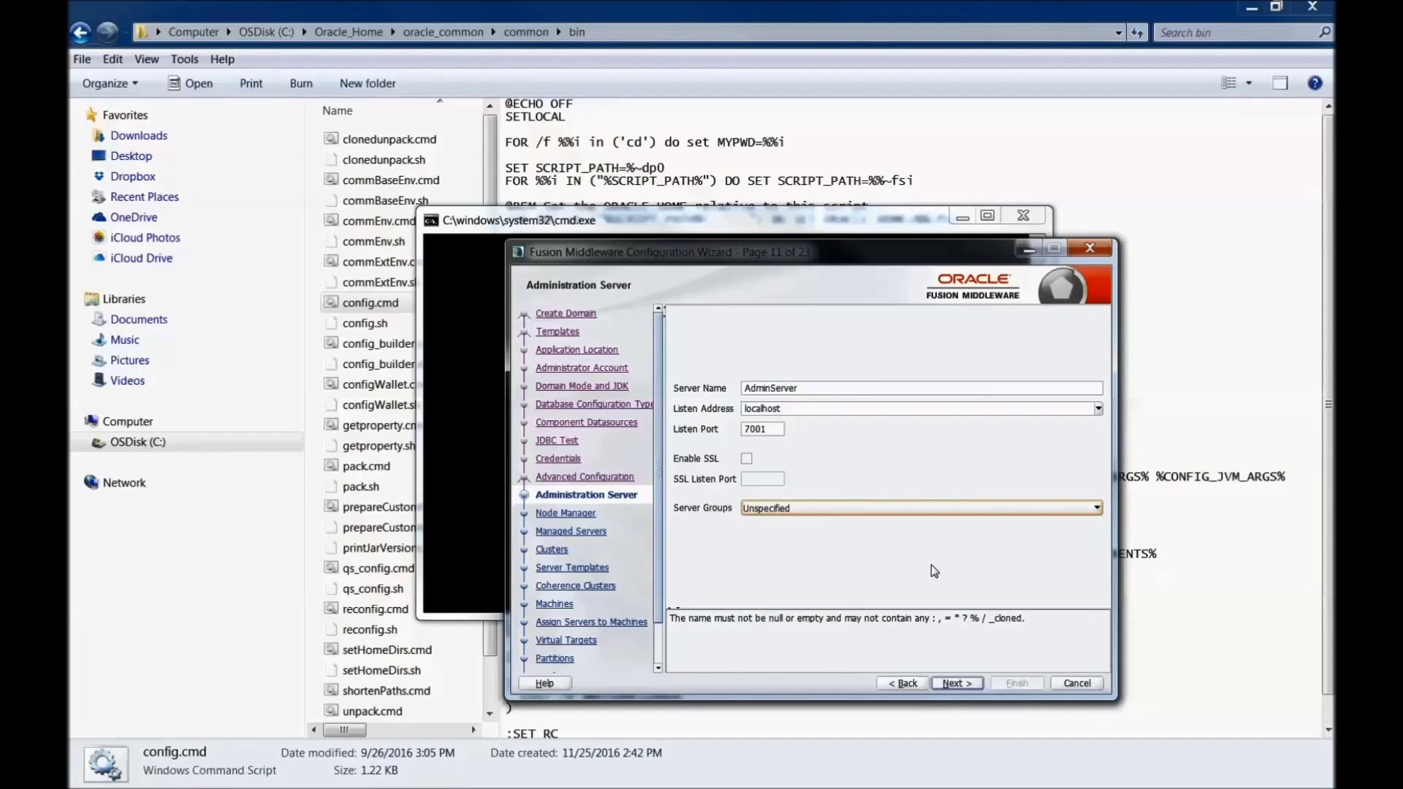
Step: Give Node Manager username weblogic with a confirmed password, accepting Managed Servers defaults
click(959, 681)
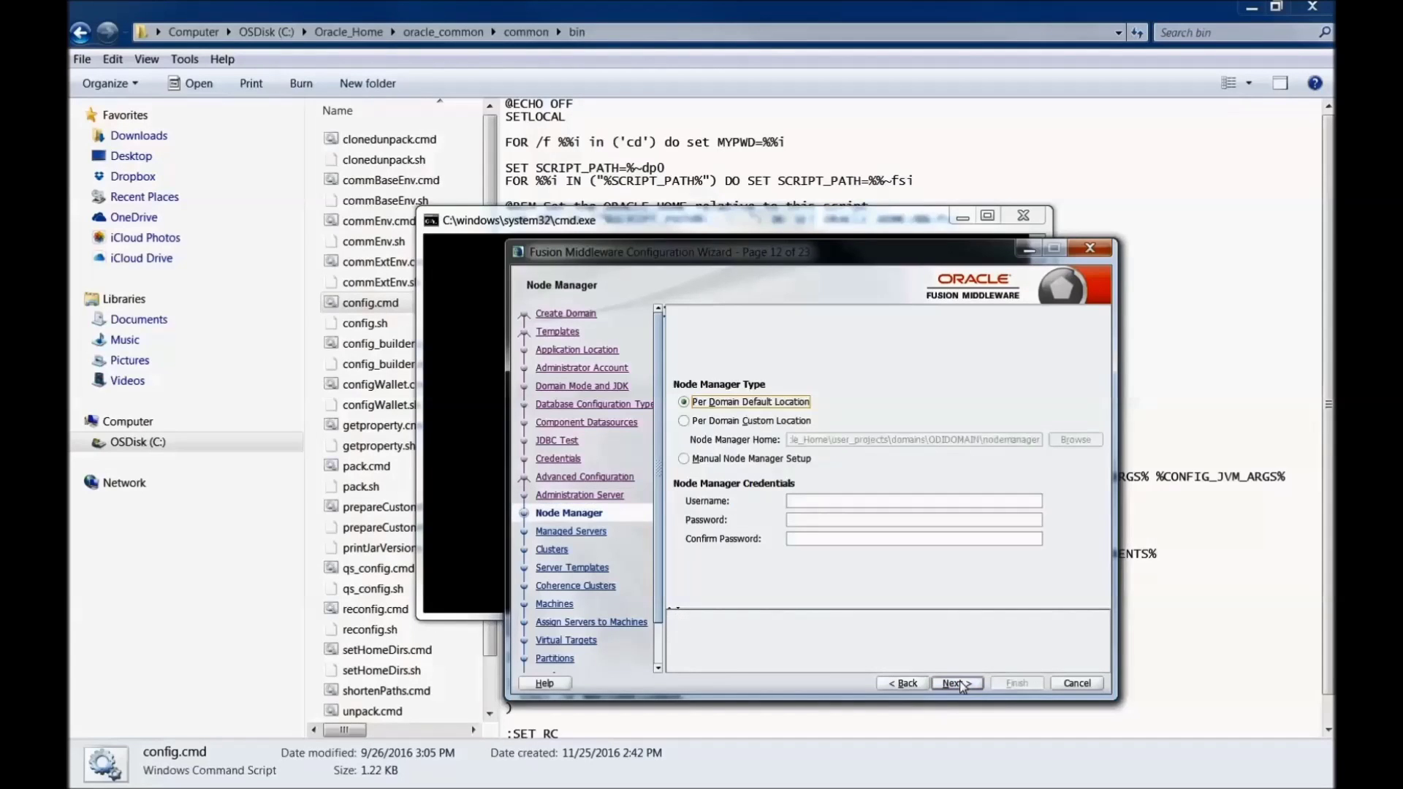
click(808, 499)
text(weblogic)
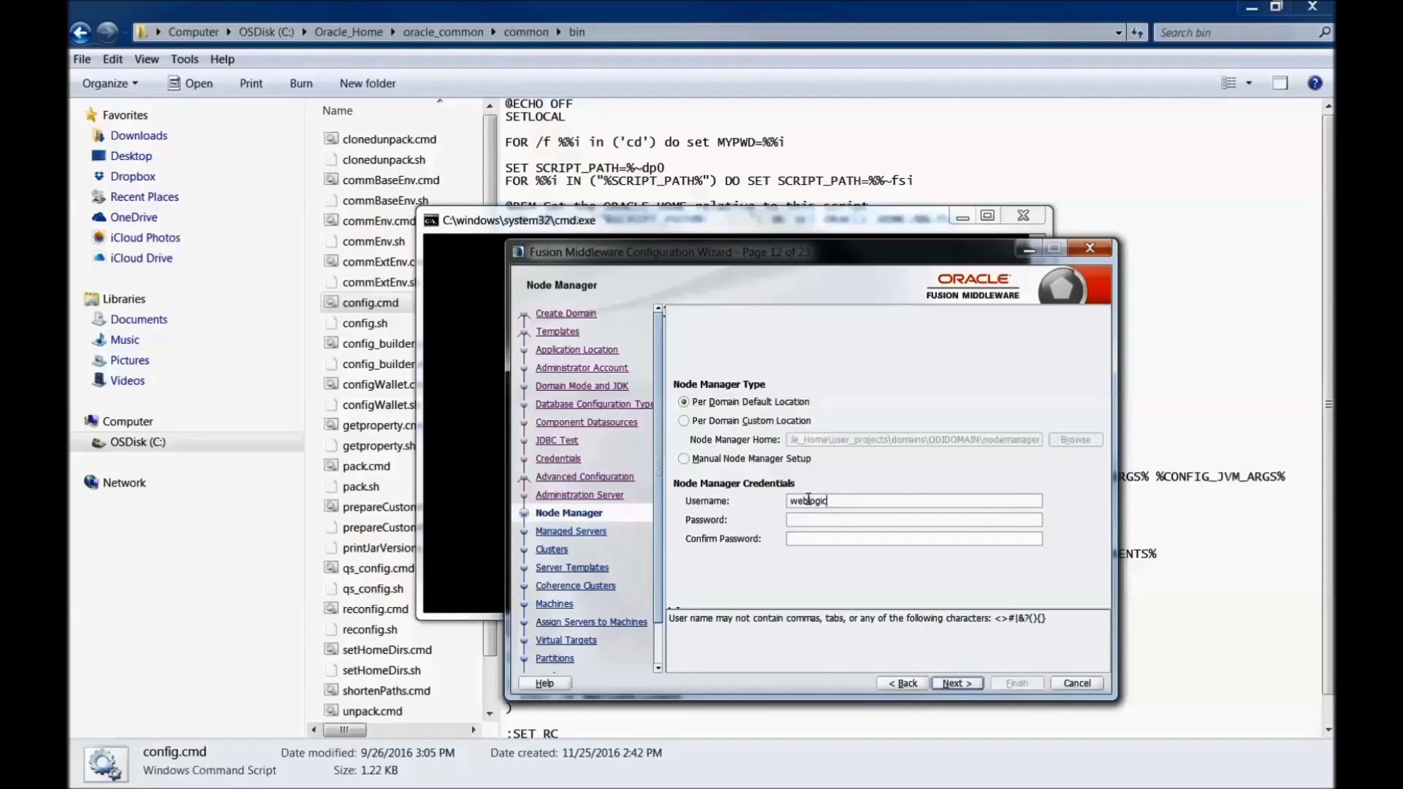
key(Tab)
text(welcome)
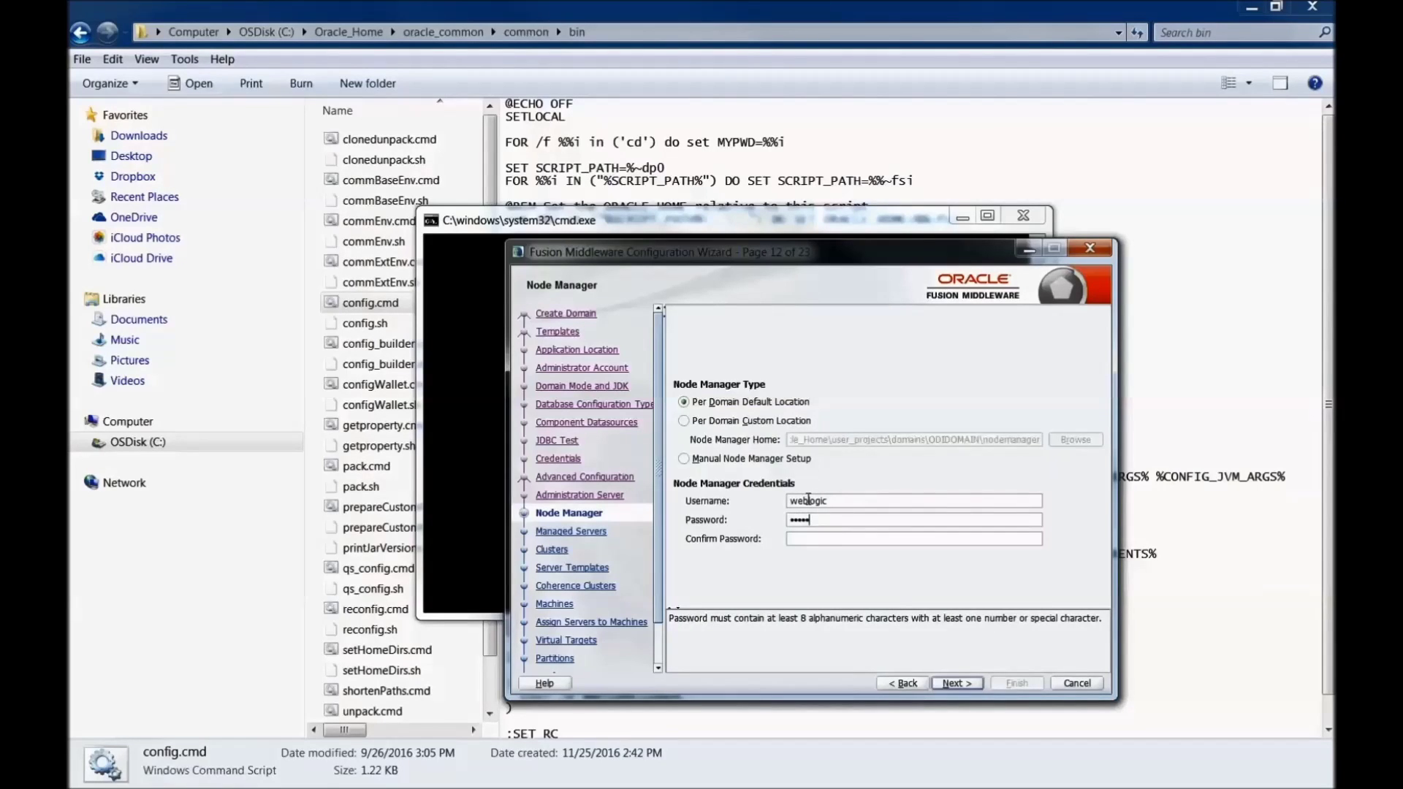
text(123)
key(Tab)
text(welcome)
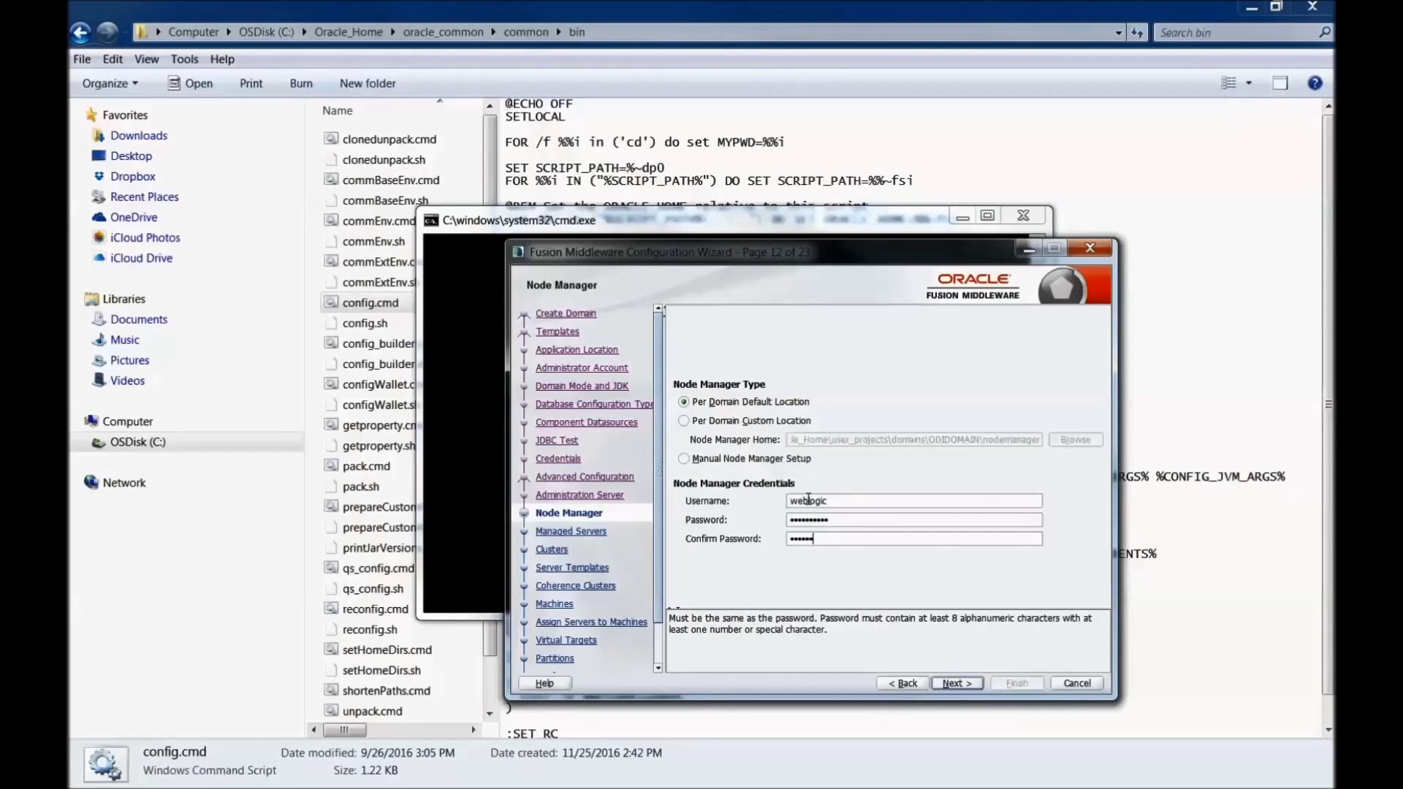
text(123)
click(953, 683)
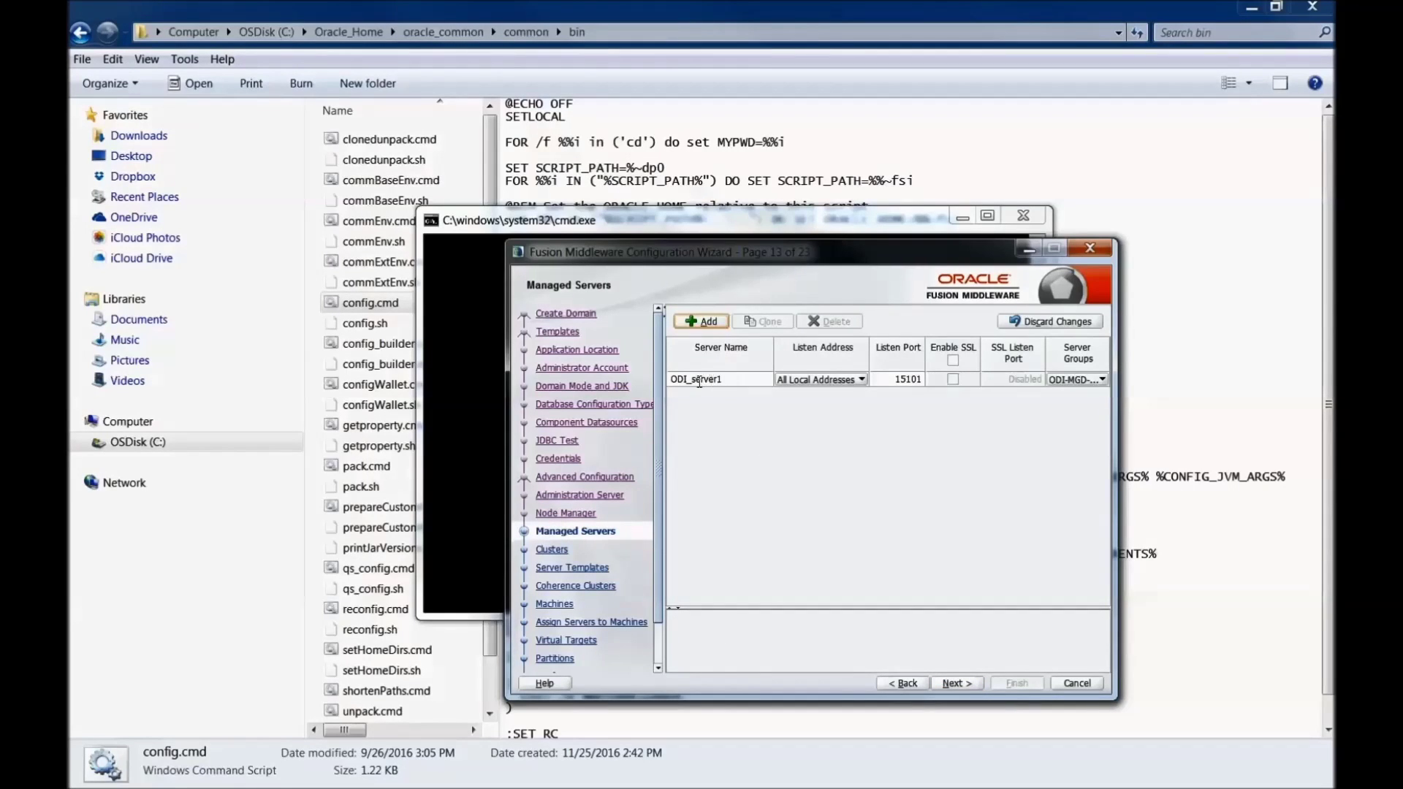
click(948, 684)
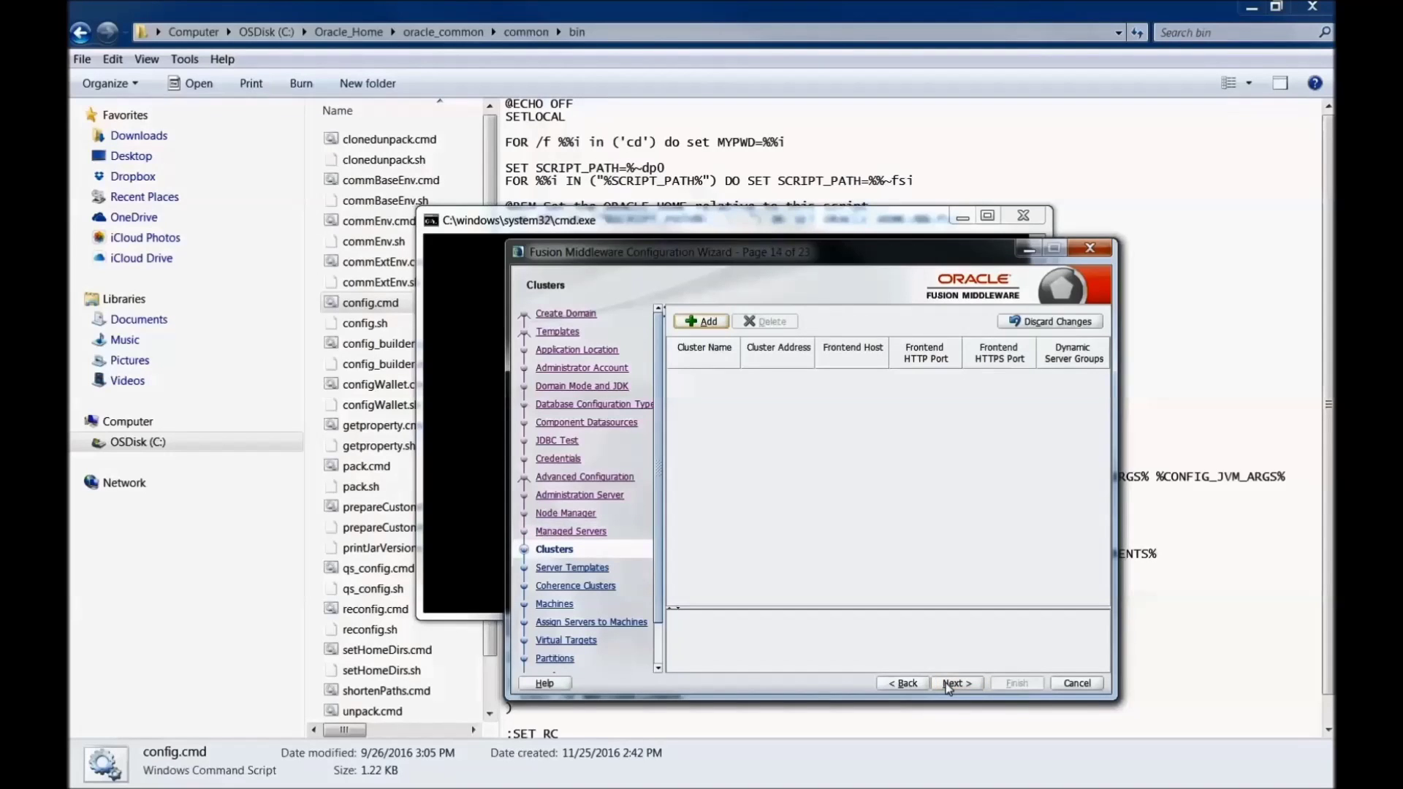
Step: Add a new cluster named odi_Cluster_1
click(948, 684)
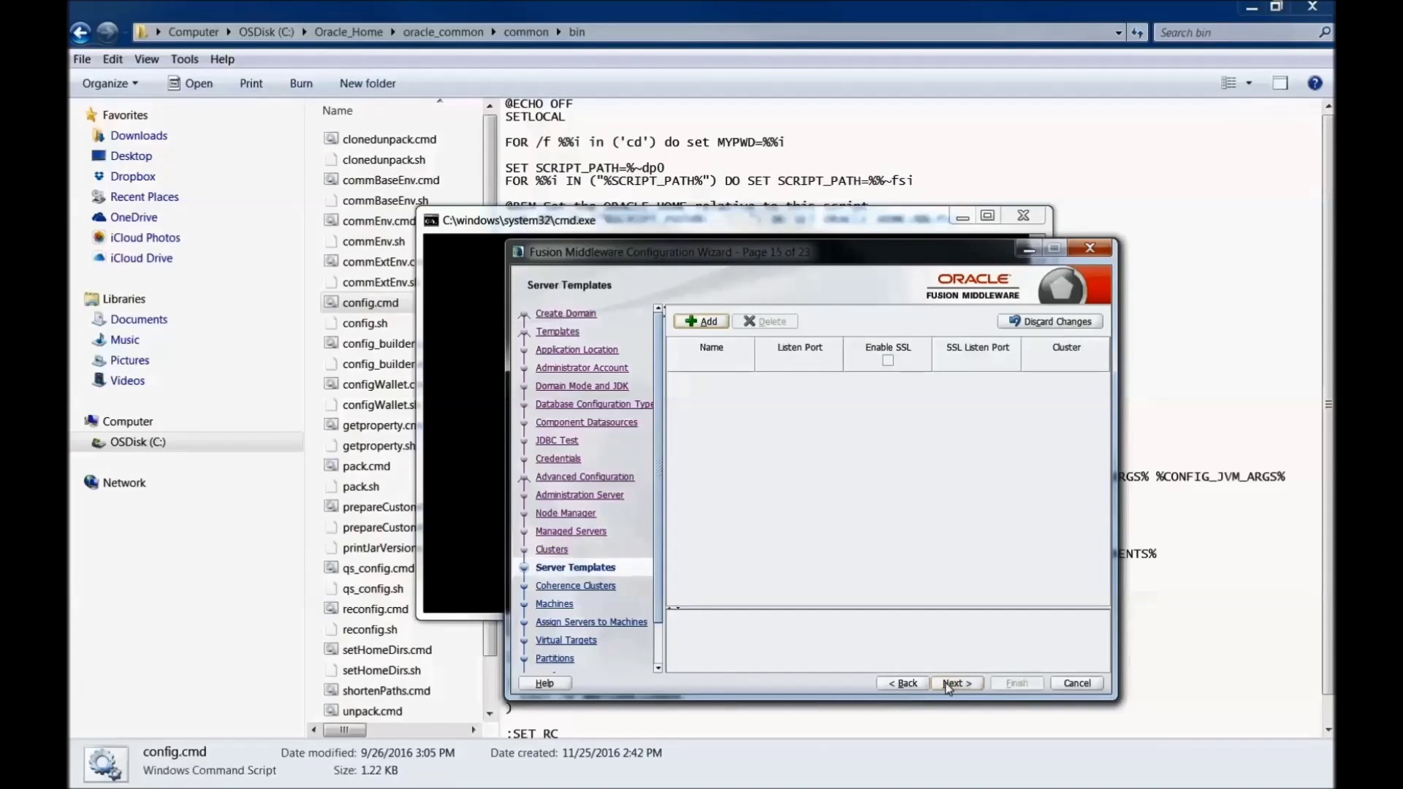
click(906, 684)
click(695, 322)
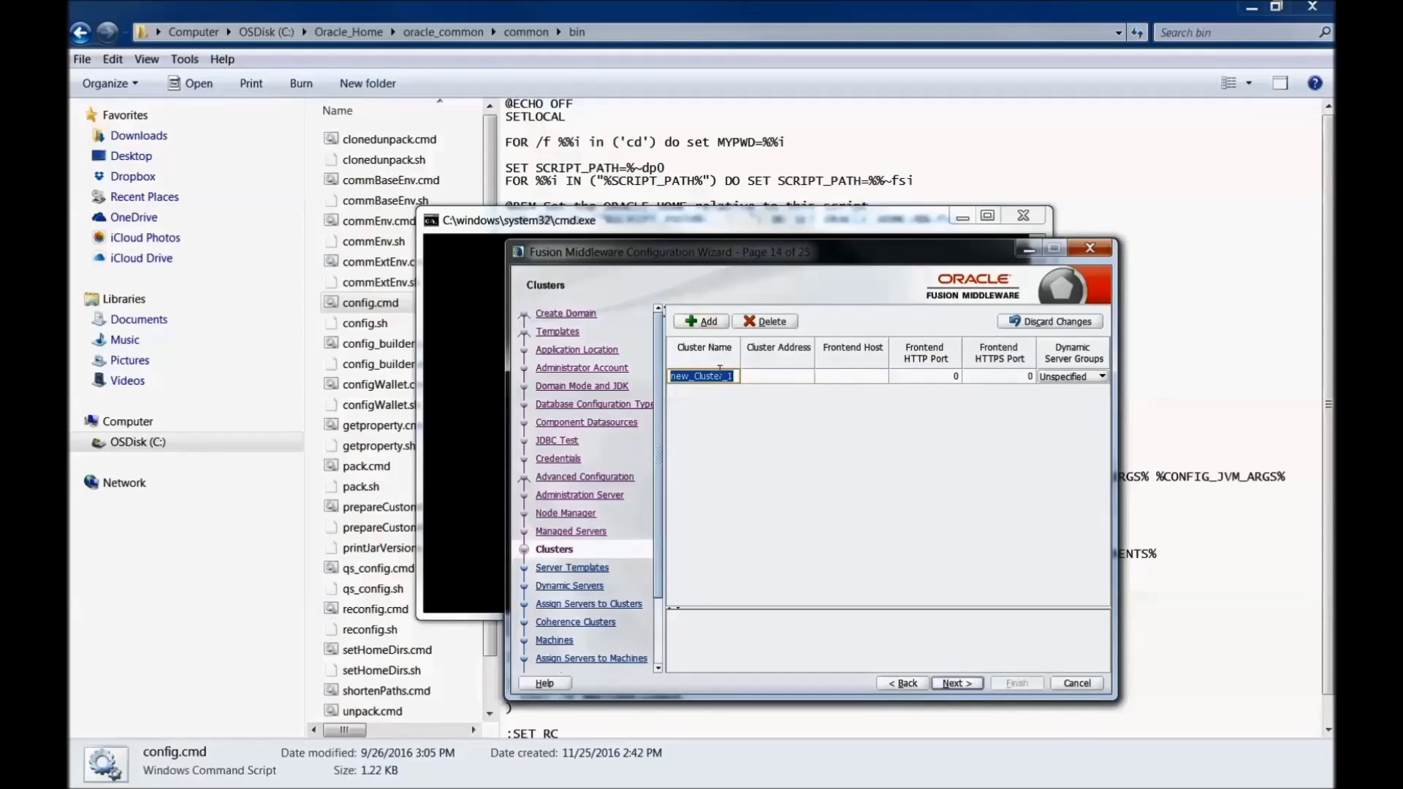
drag(690, 377, 665, 376)
text(odi)
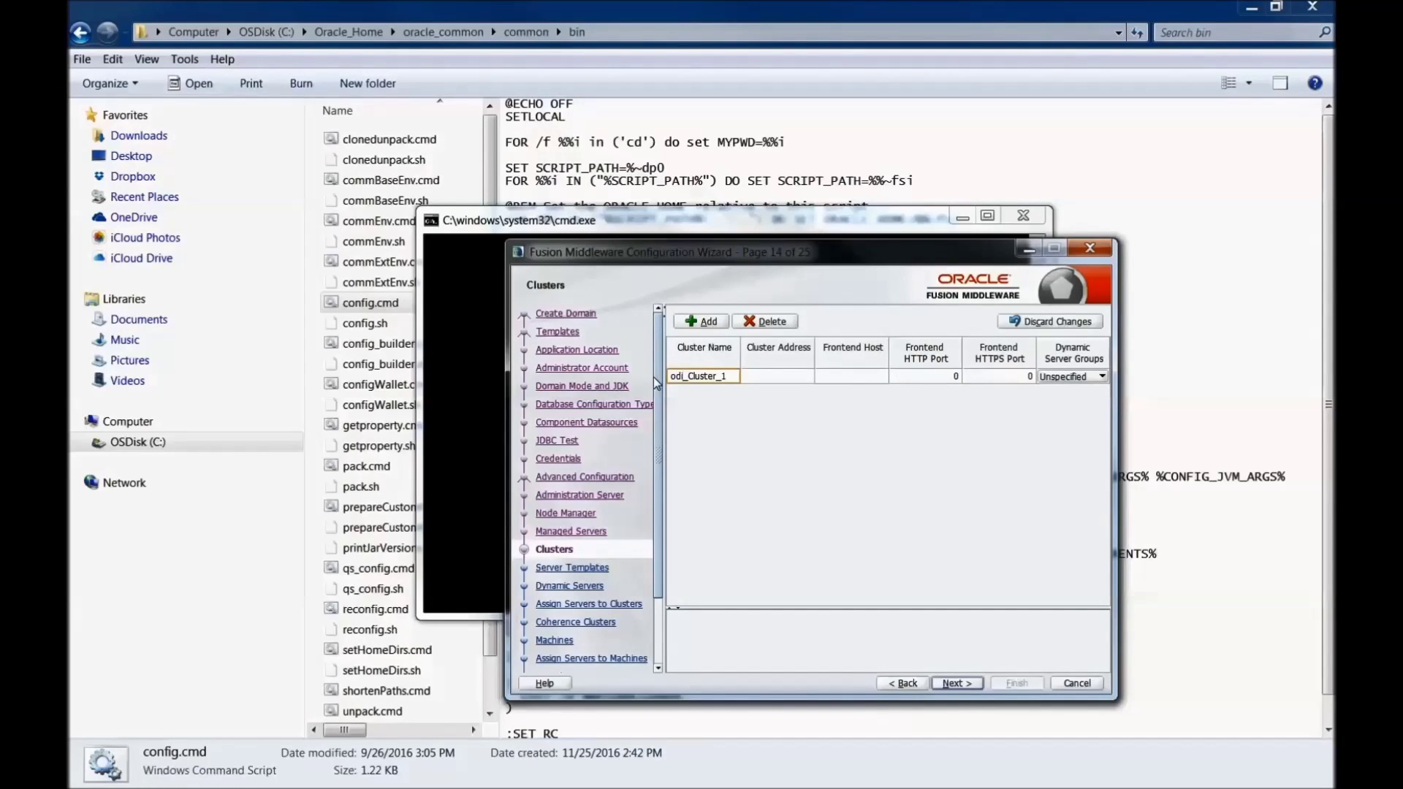
click(961, 684)
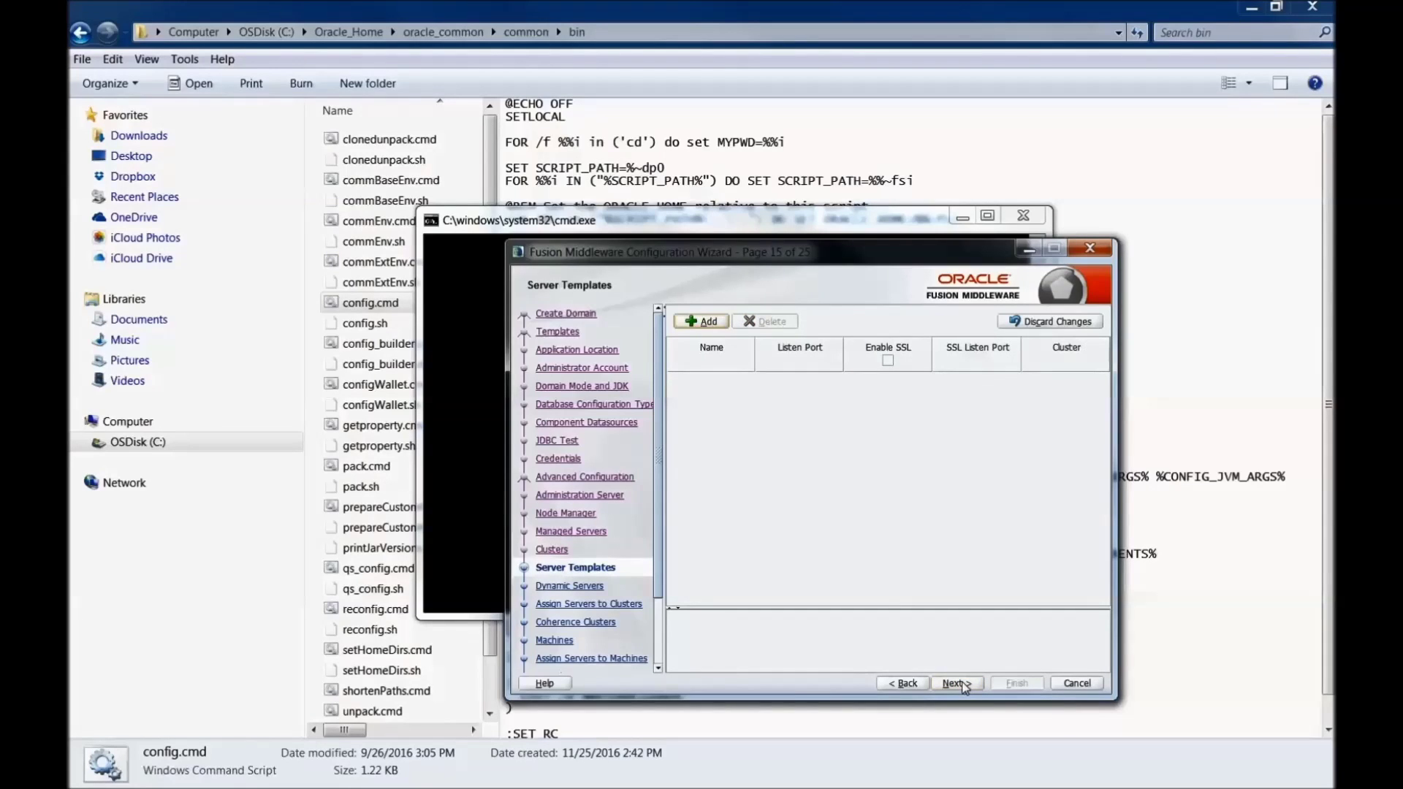
Step: Assign ODI_server1 to odi_Cluster_1, skipping server templates, dynamic servers and Coherence Clusters
click(961, 684)
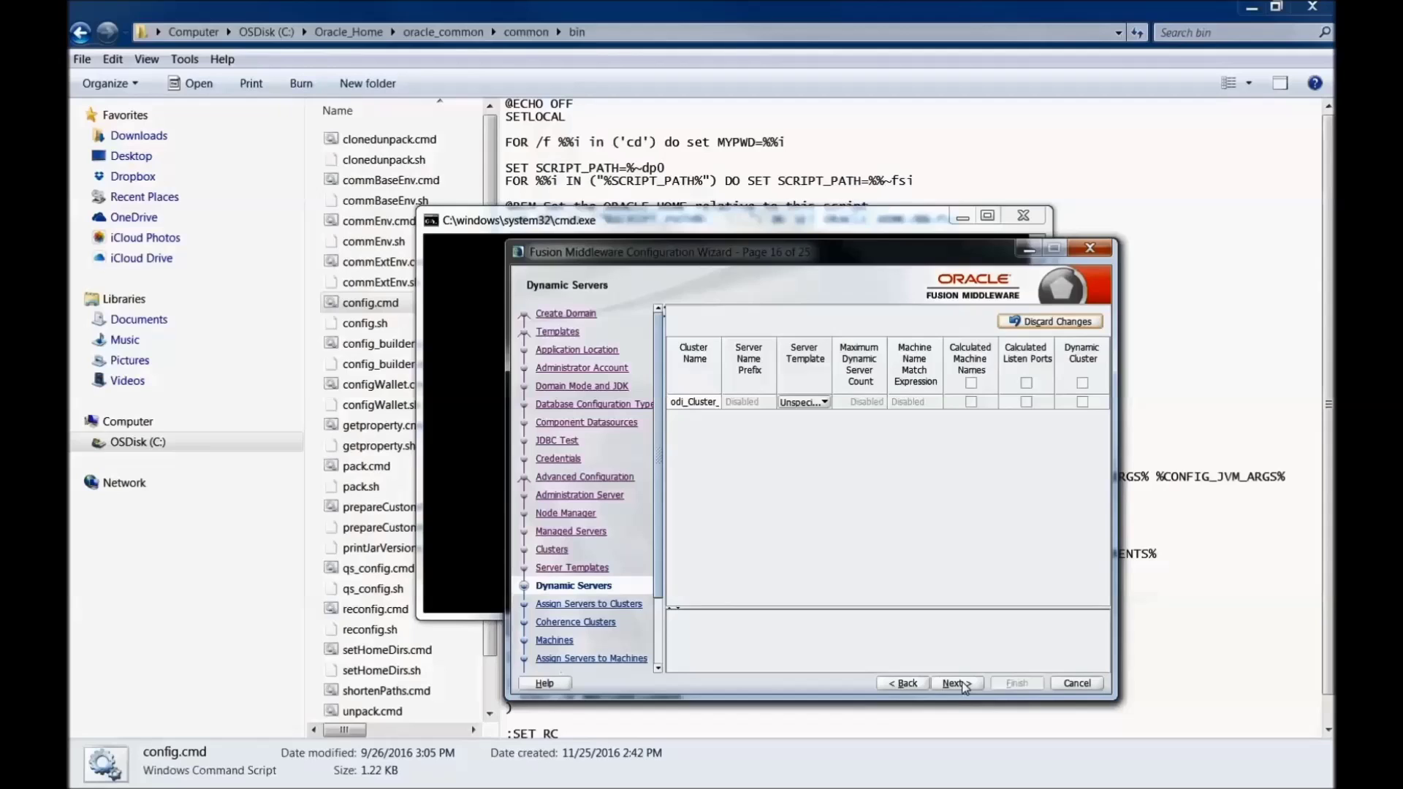
click(961, 684)
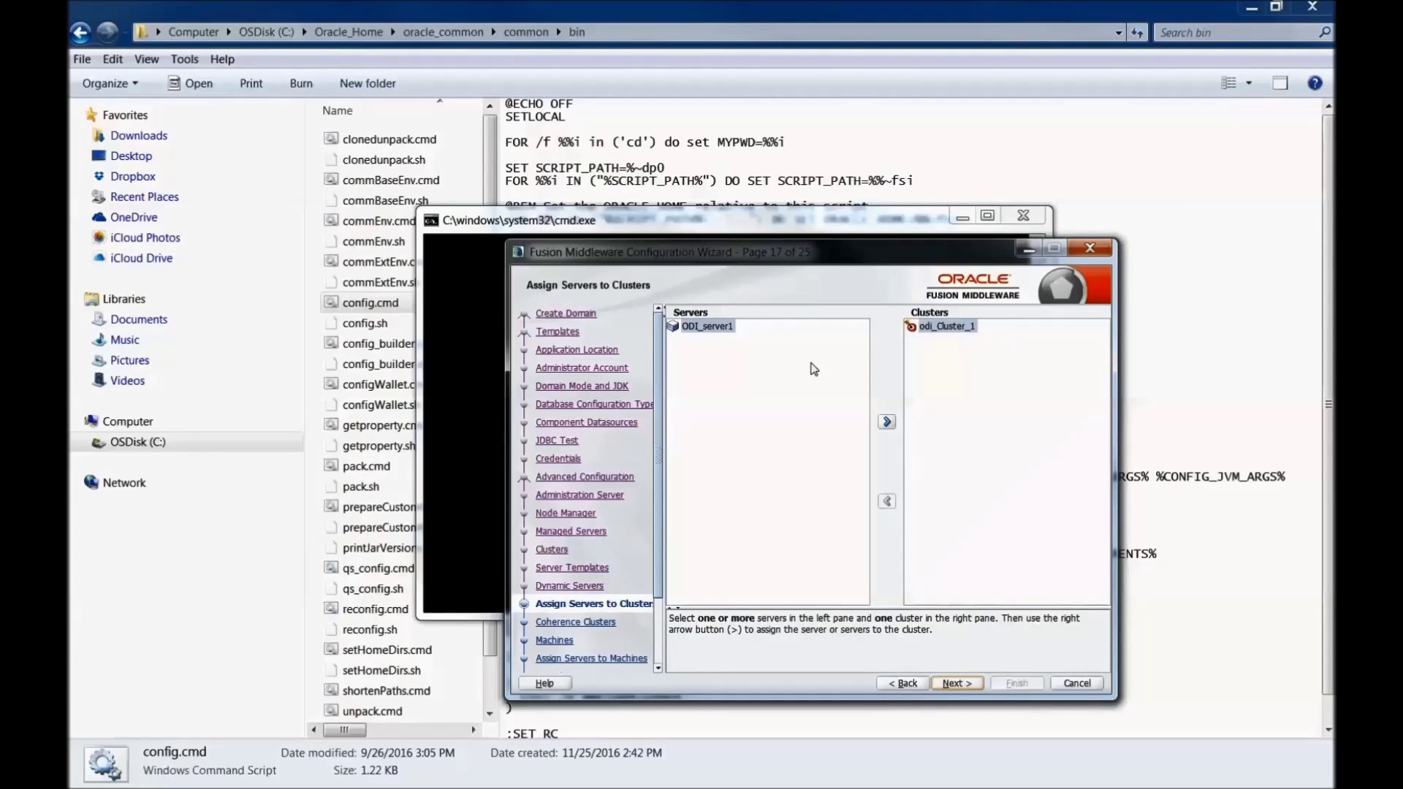
click(887, 422)
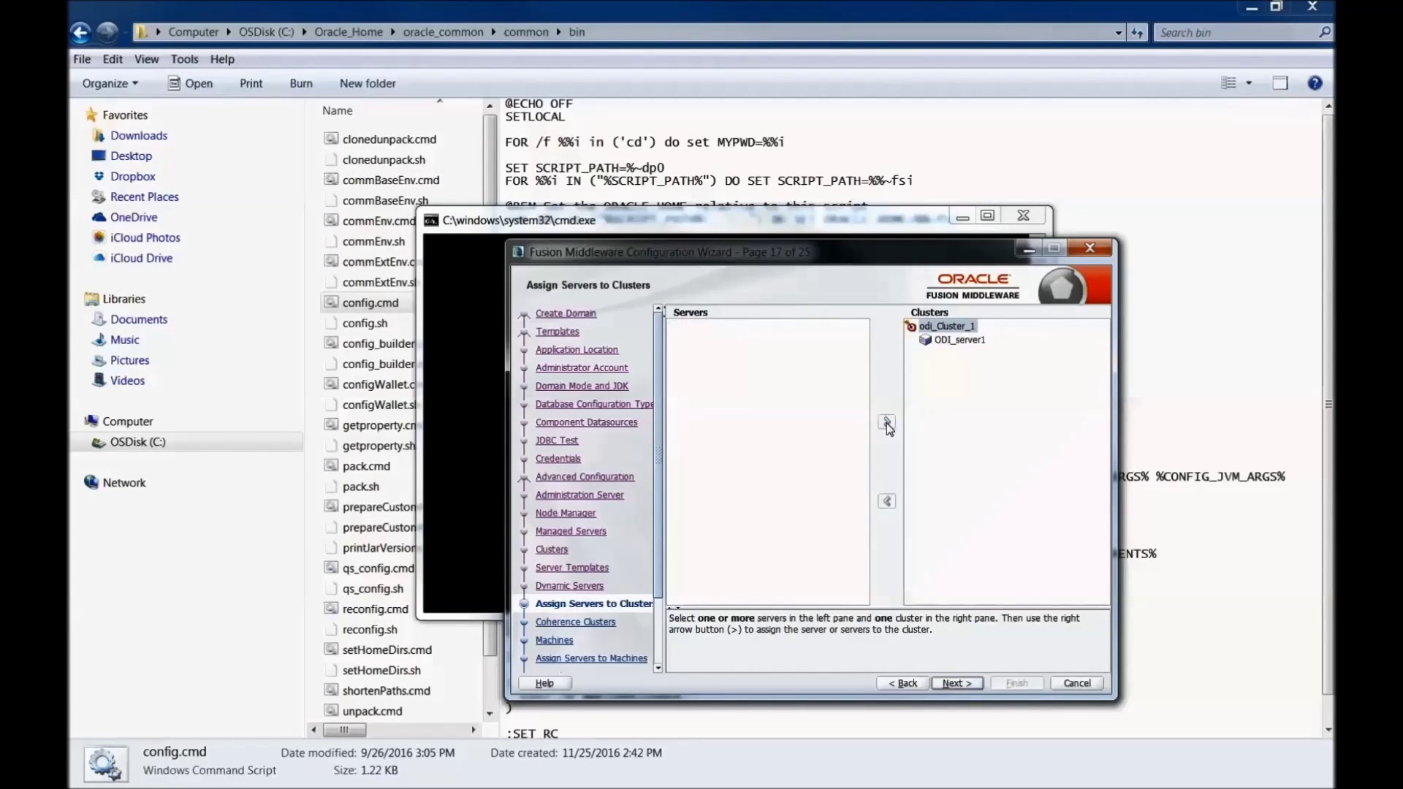
click(955, 684)
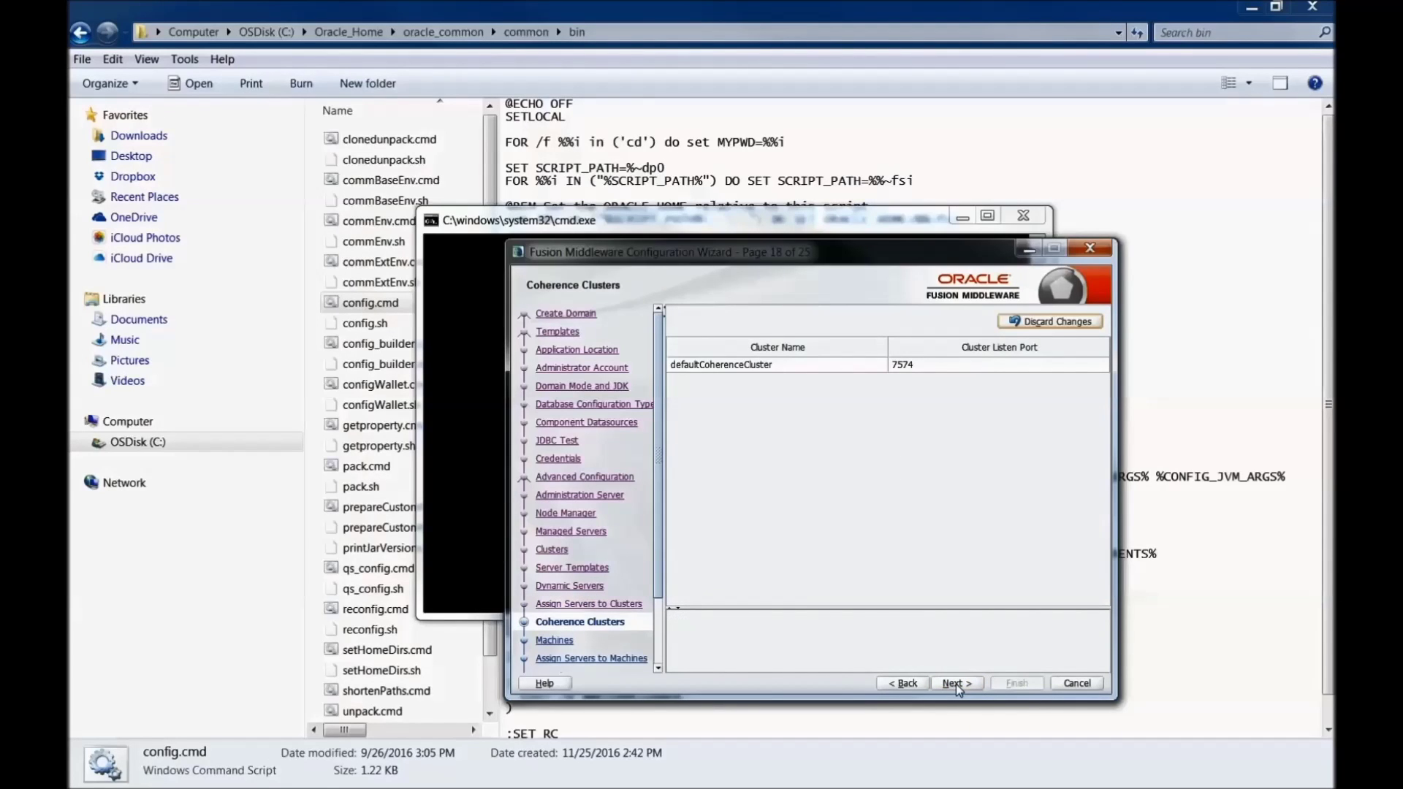
click(957, 683)
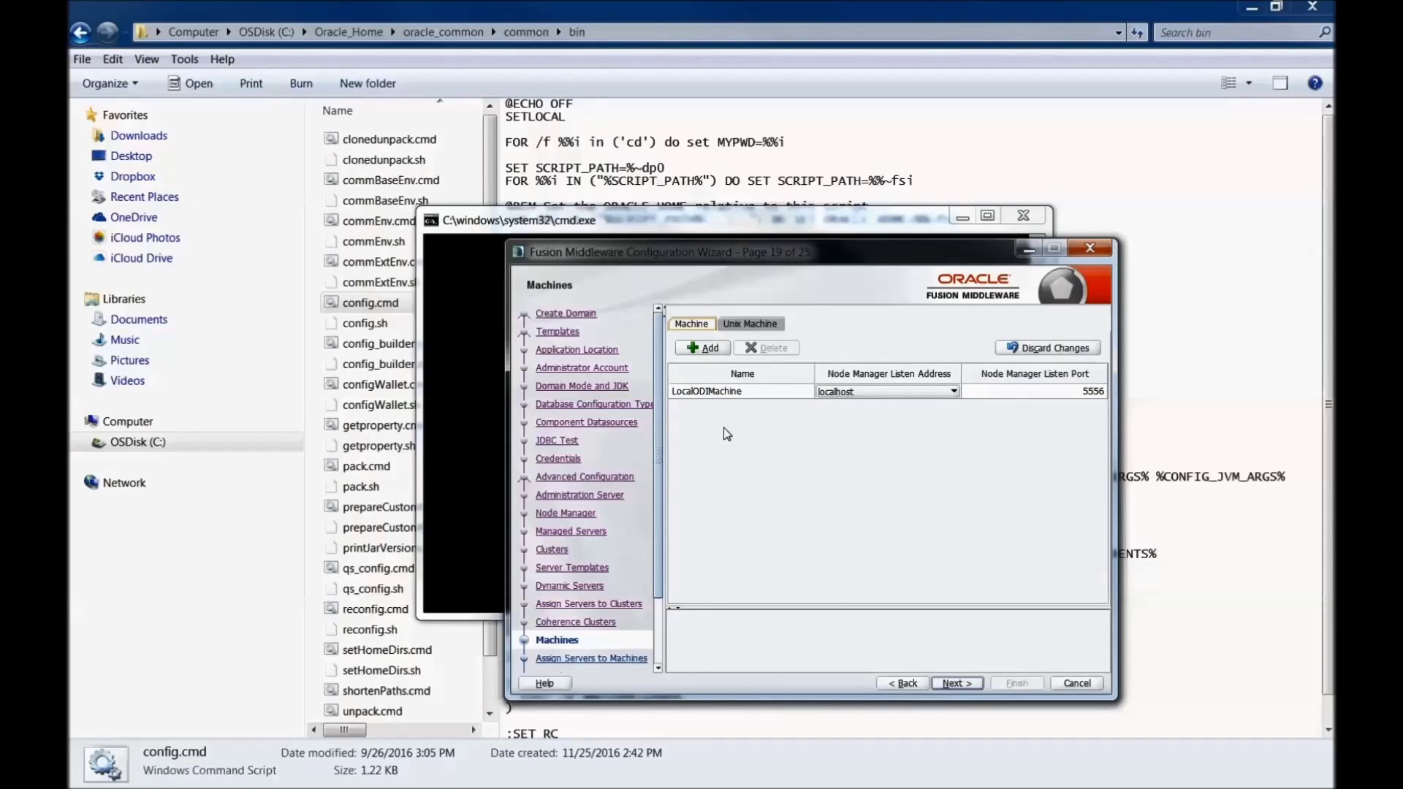
Step: Assign AdminServer and ODI_server1 to LocalODIMachine, skipping Virtual Targets and Partitions
click(956, 683)
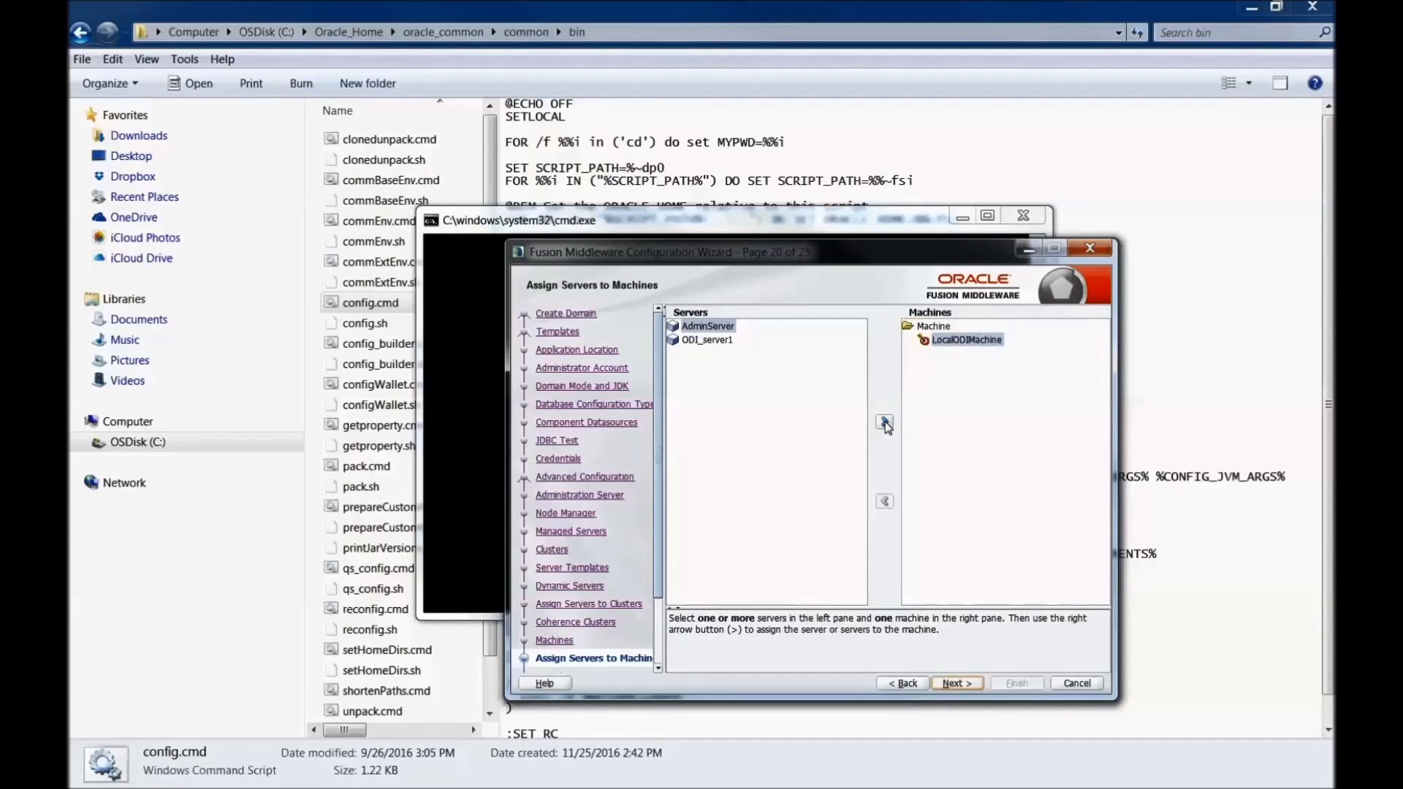
click(884, 422)
click(884, 422)
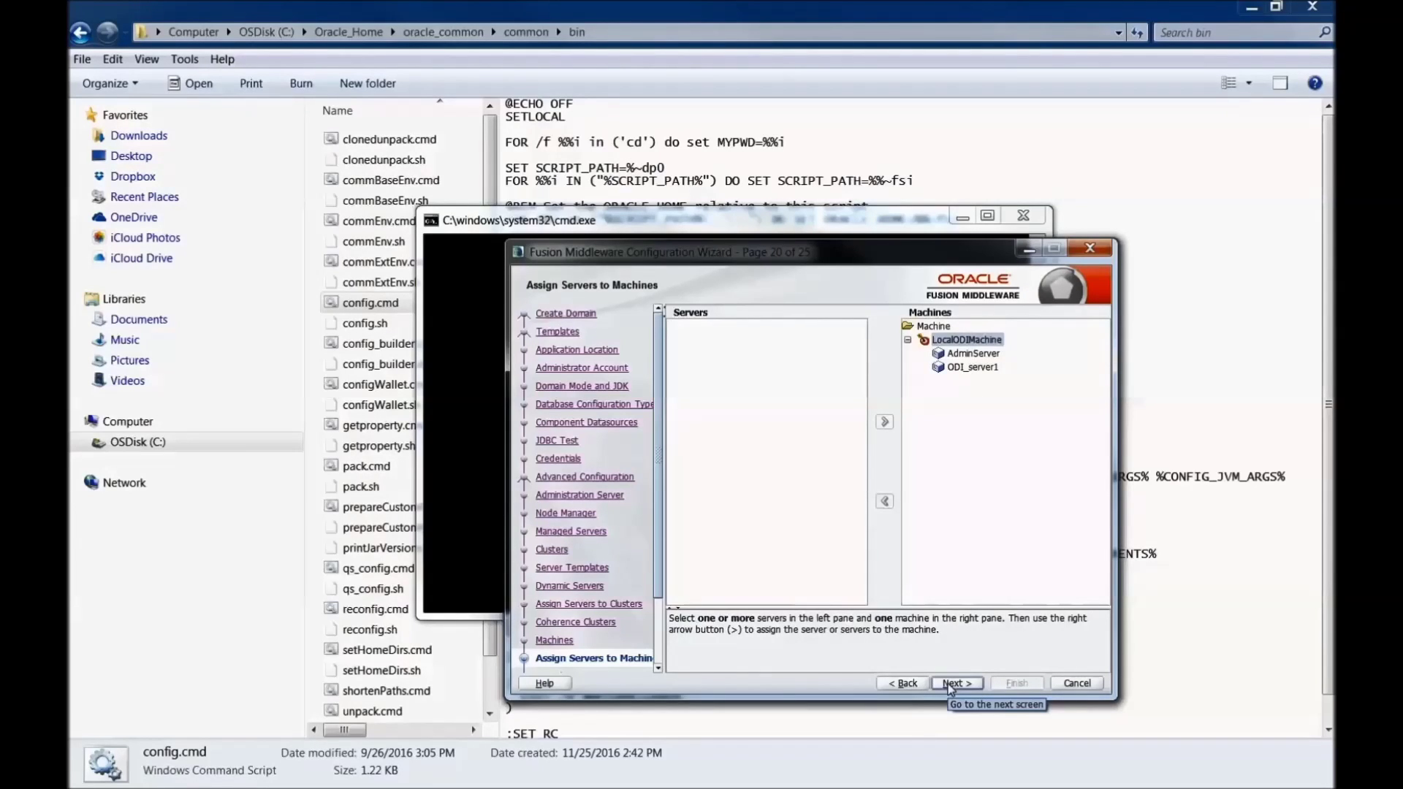
click(953, 683)
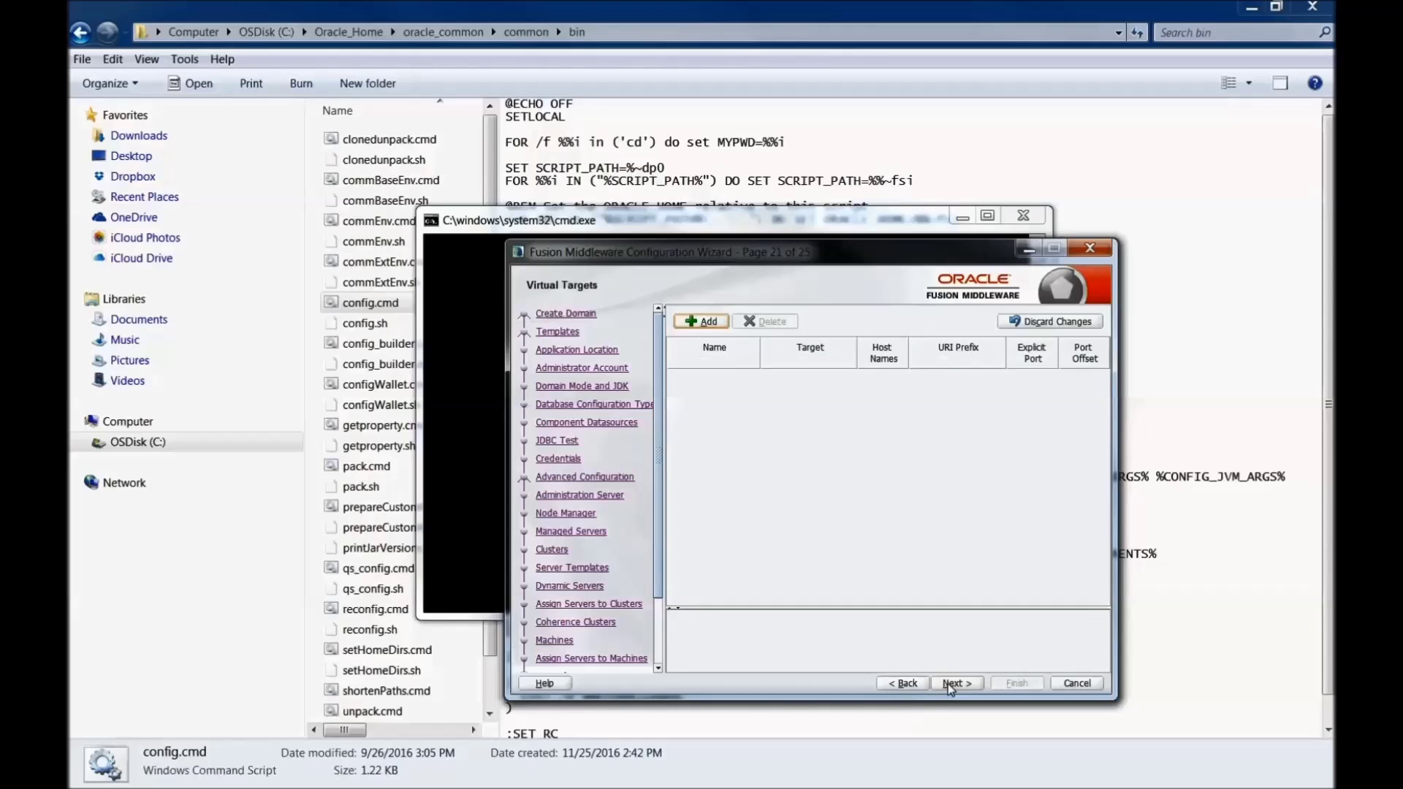
scroll(658, 629, down, 3)
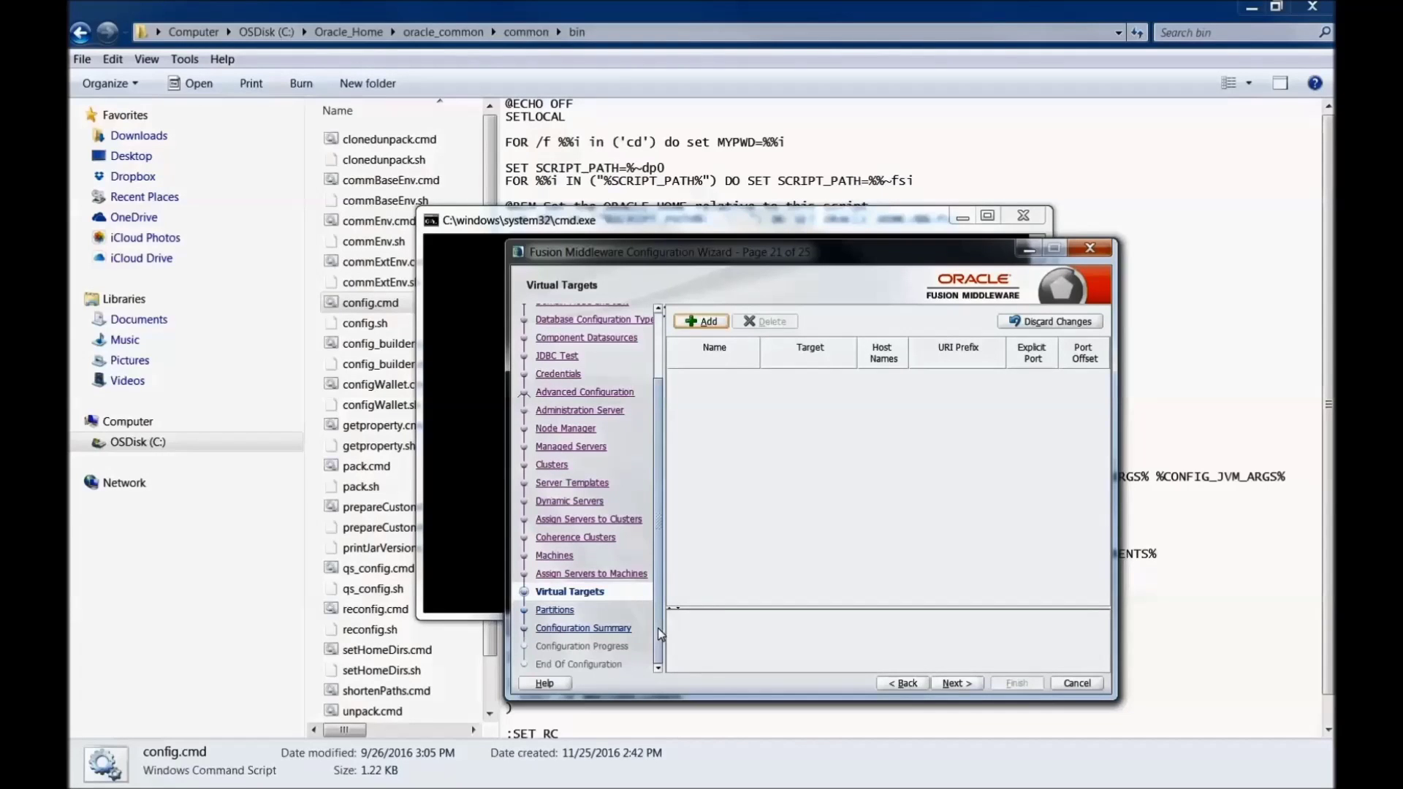
click(954, 683)
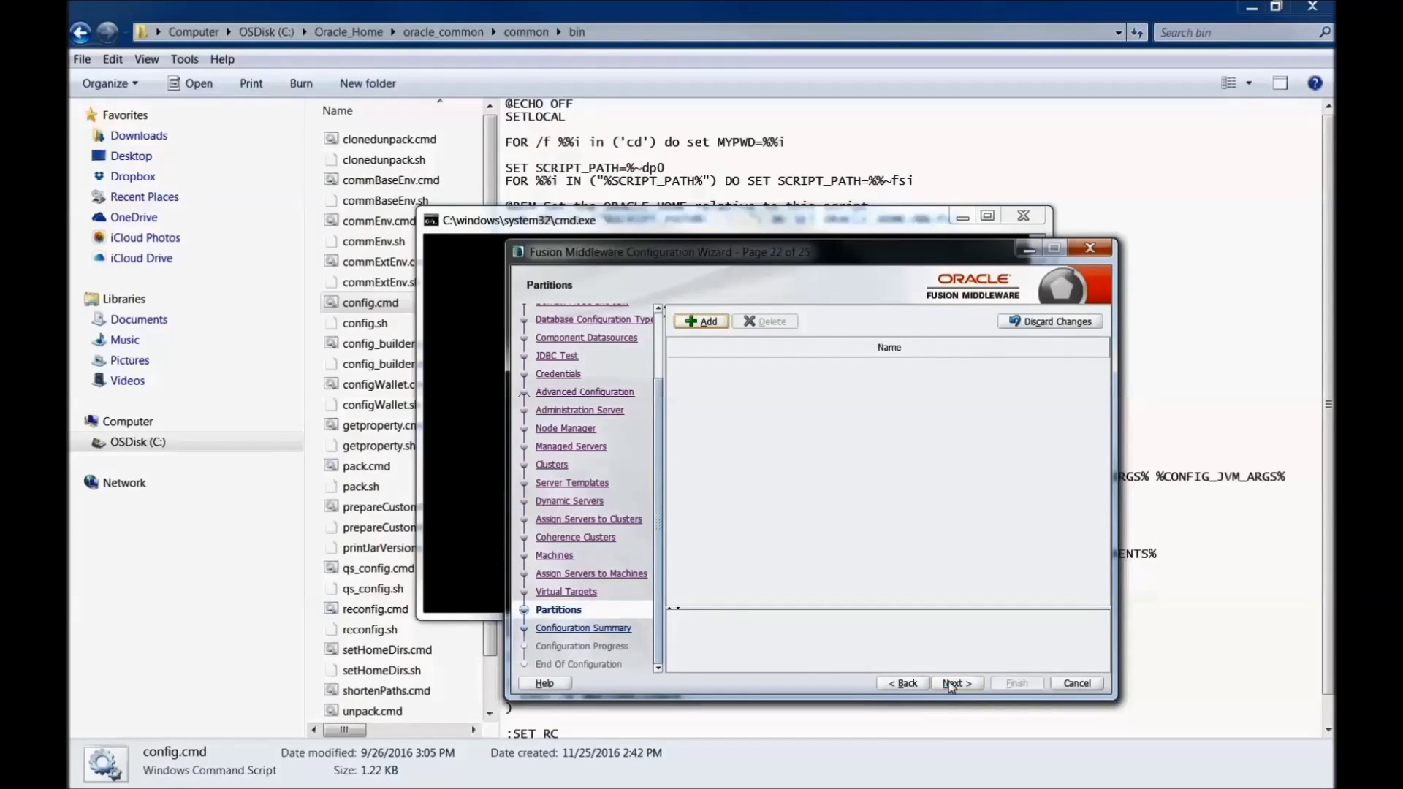
click(951, 685)
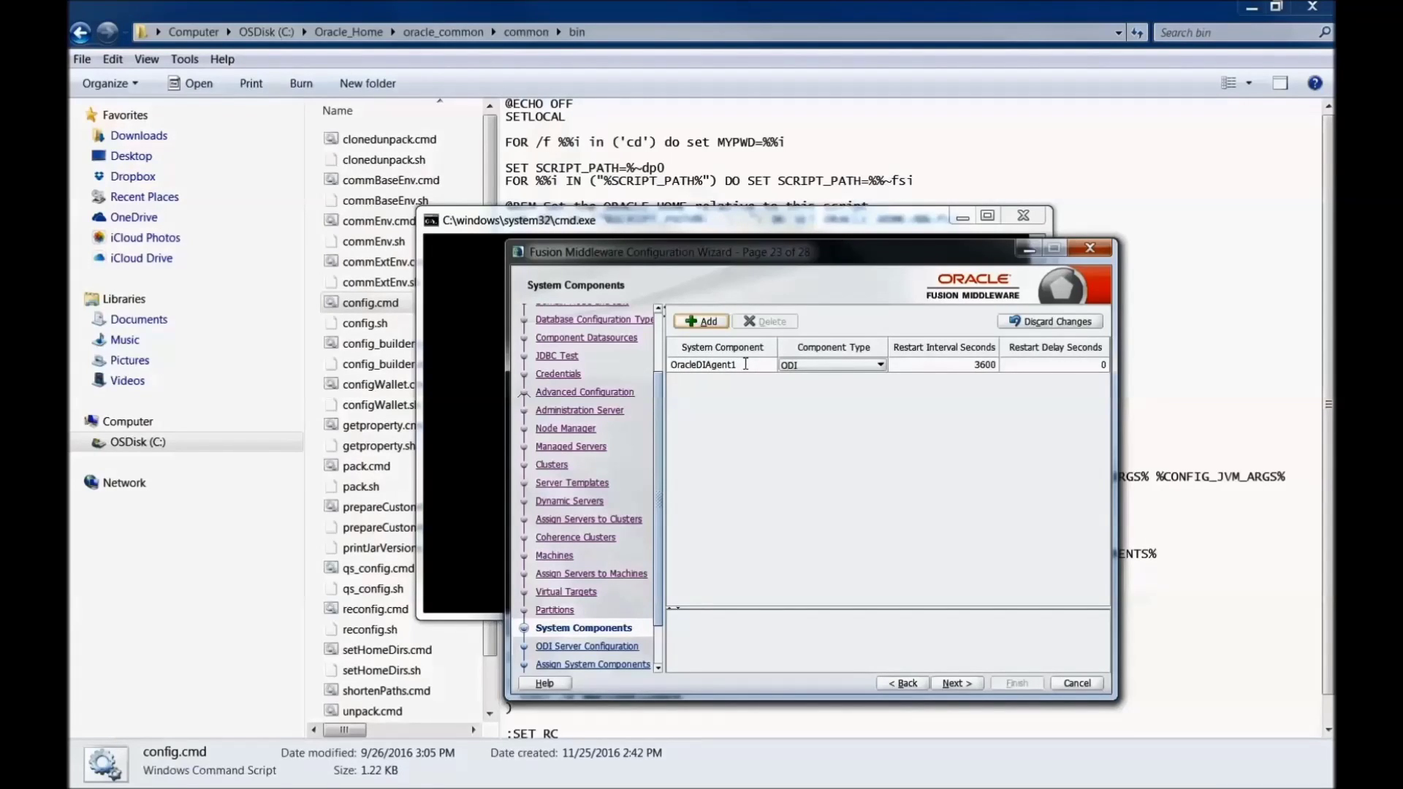
Step: Enter OracleDIAgent1's supervisor password and keep it assigned to LocalODIMachine
click(947, 686)
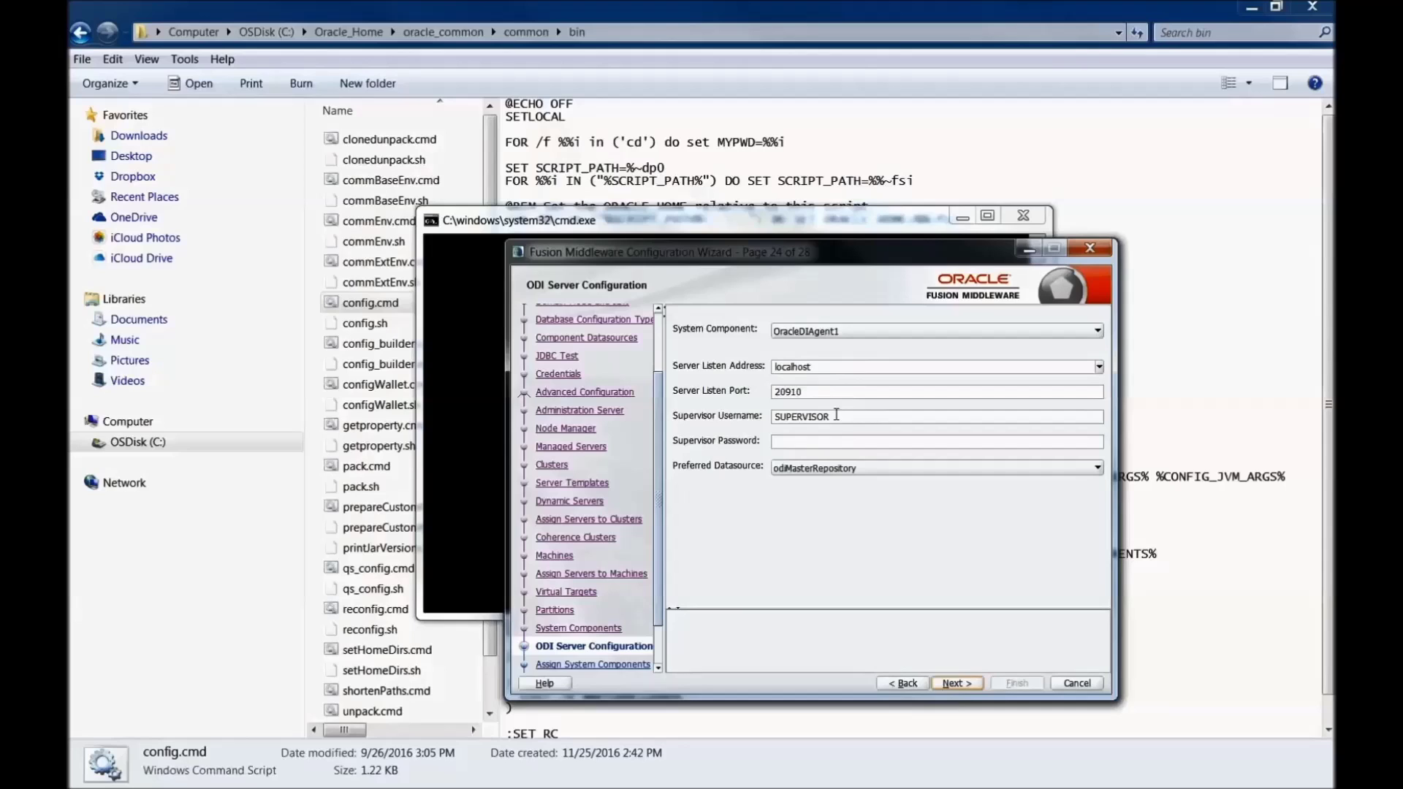
click(801, 442)
text(welcome1234)
click(955, 684)
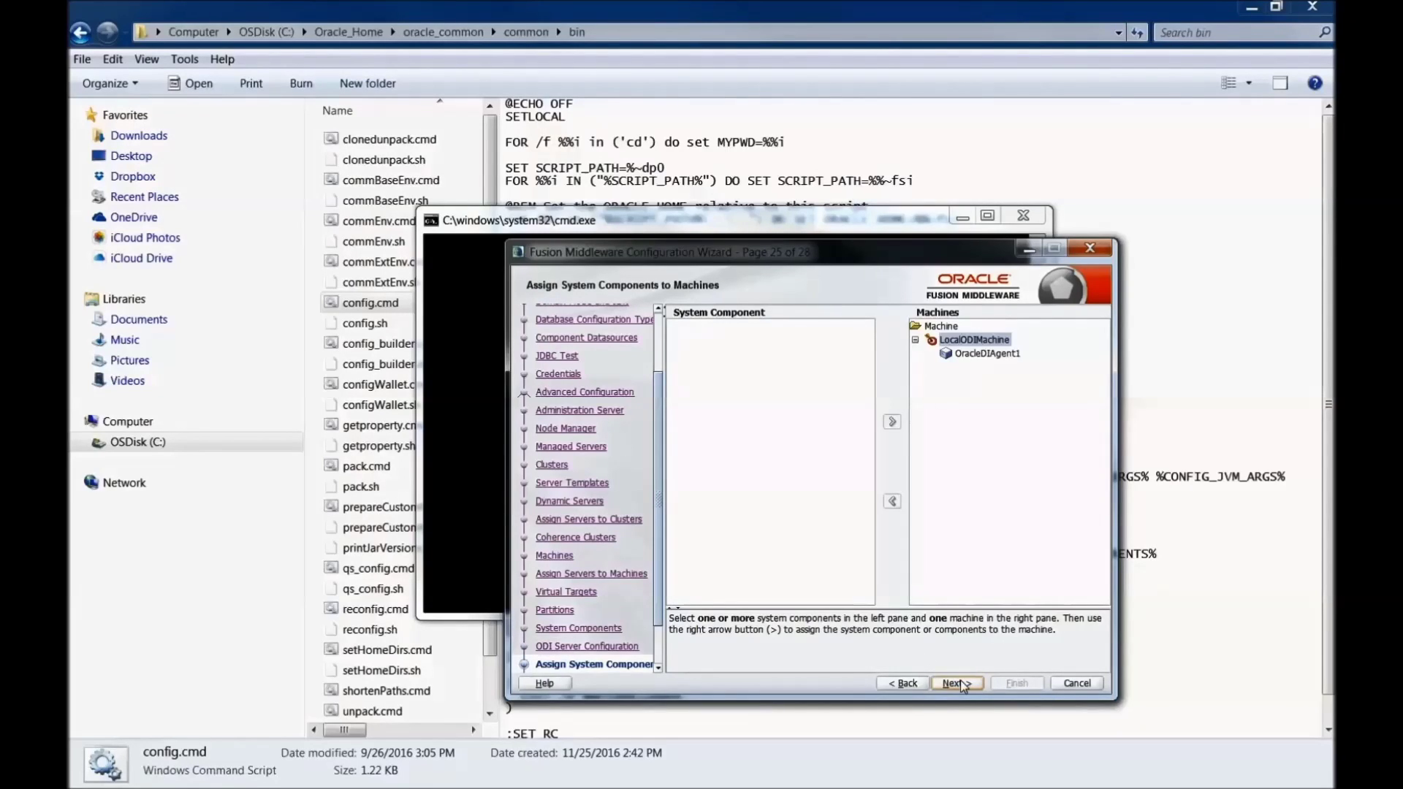
scroll(661, 651, down, 3)
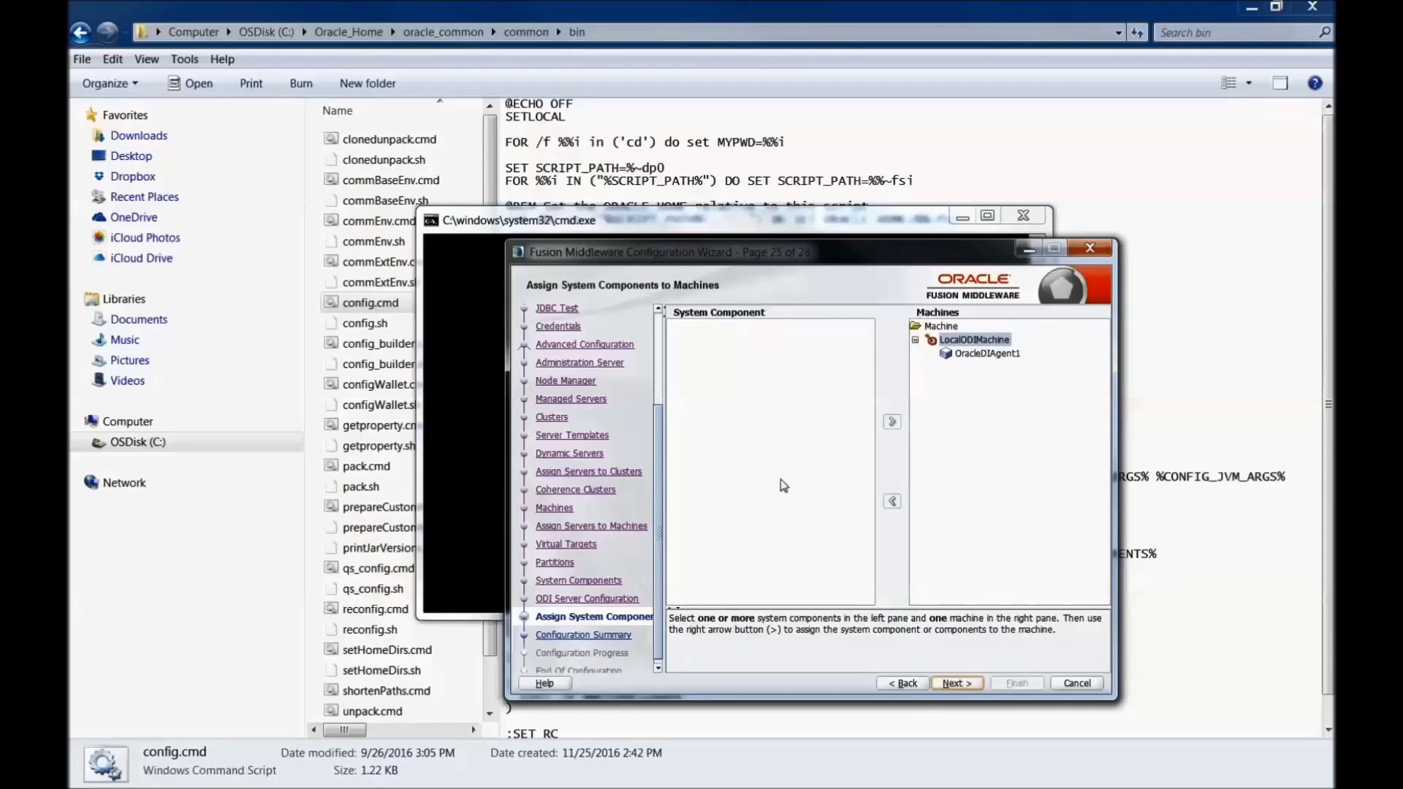
click(944, 683)
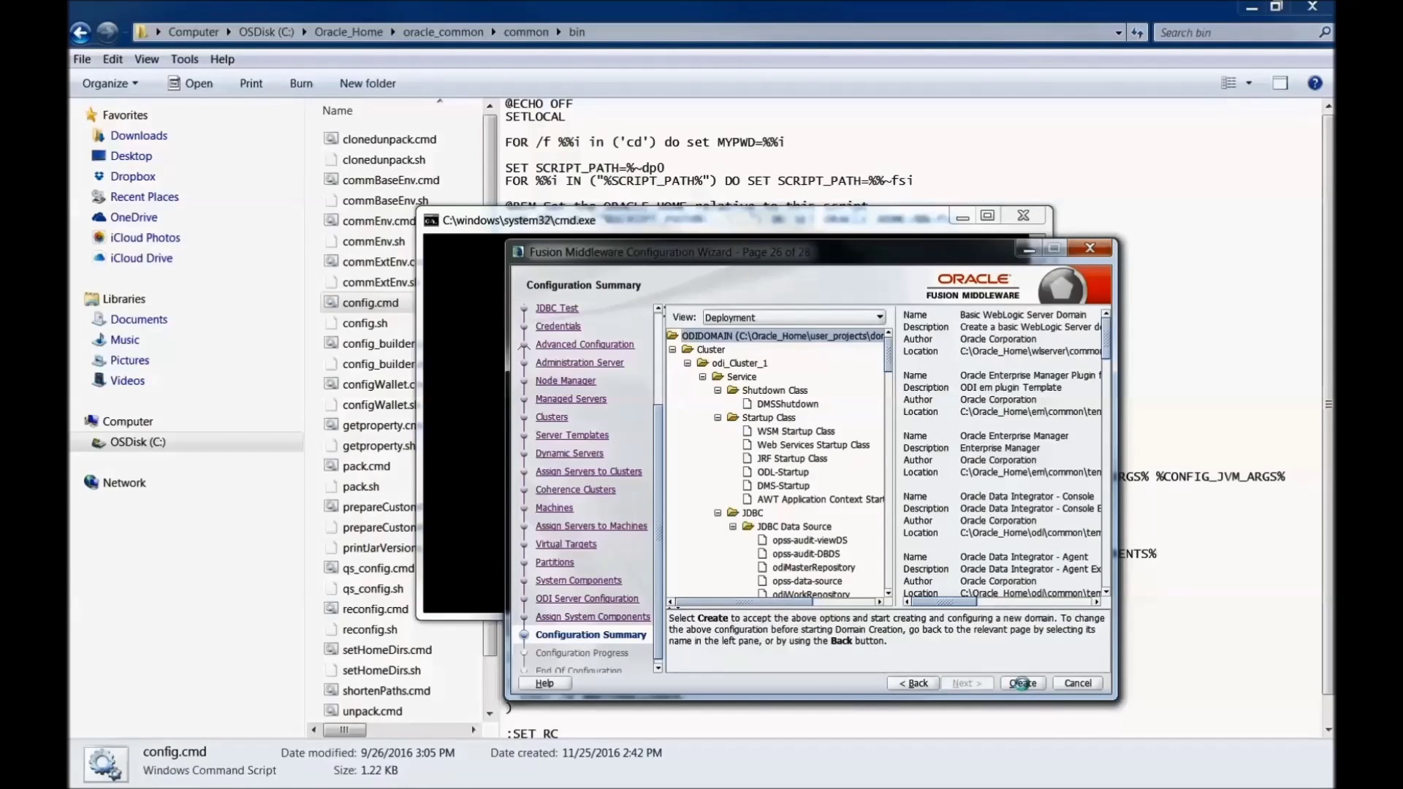
Step: Create ODIDOMAIN, wait for 100% progress, and finish the wizard
click(1024, 684)
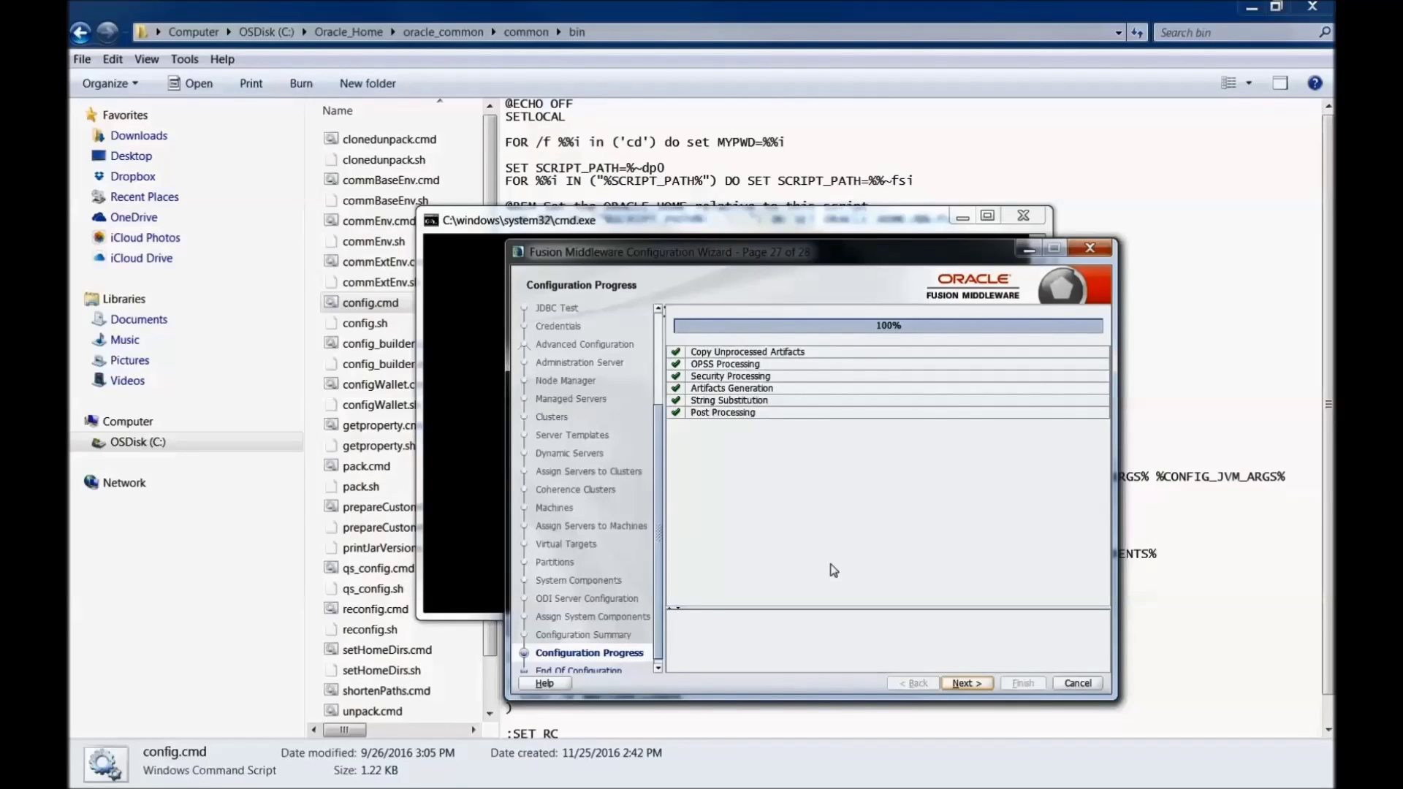
click(963, 685)
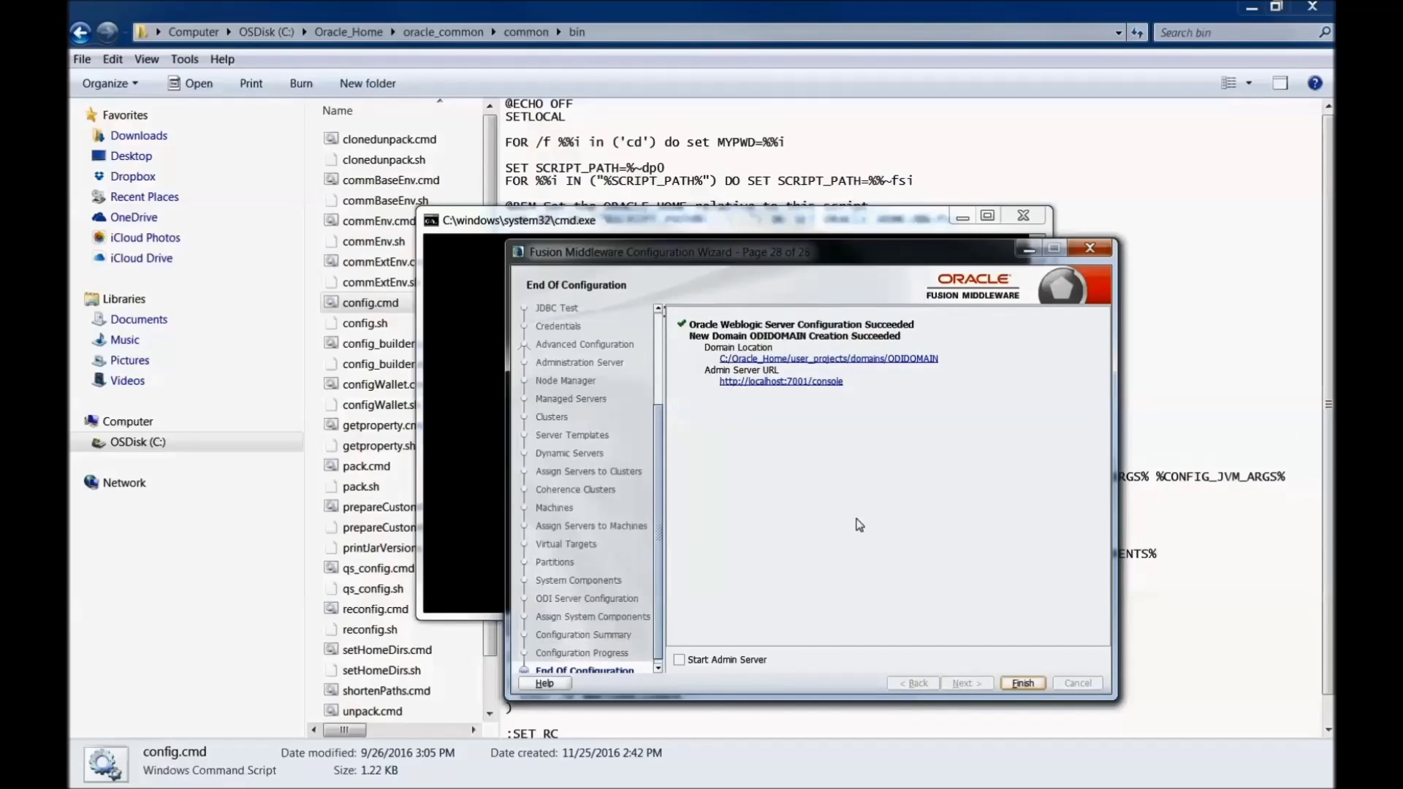
click(1025, 685)
click(1021, 681)
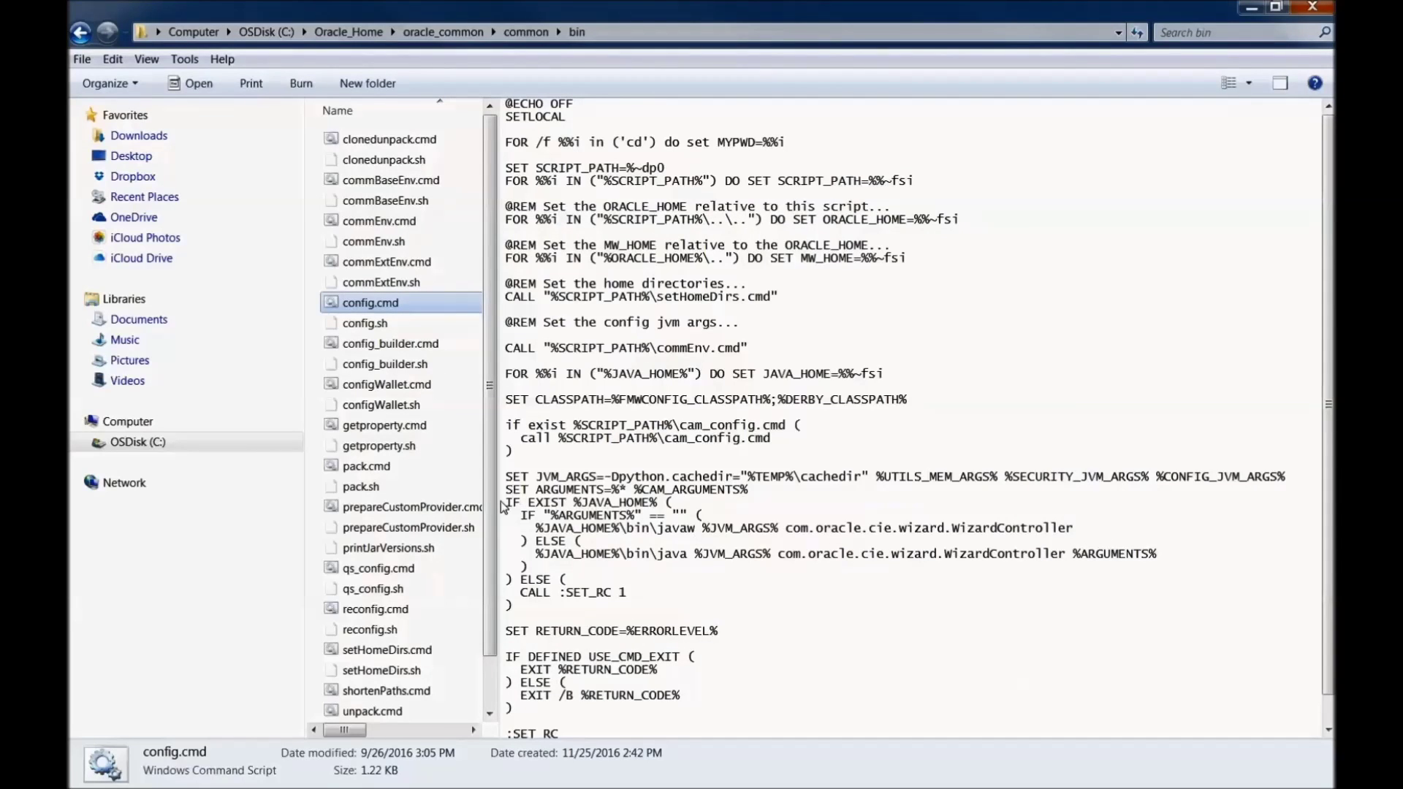
Step: Navigate back from the common folder up to Oracle_Home
drag(497, 506, 519, 328)
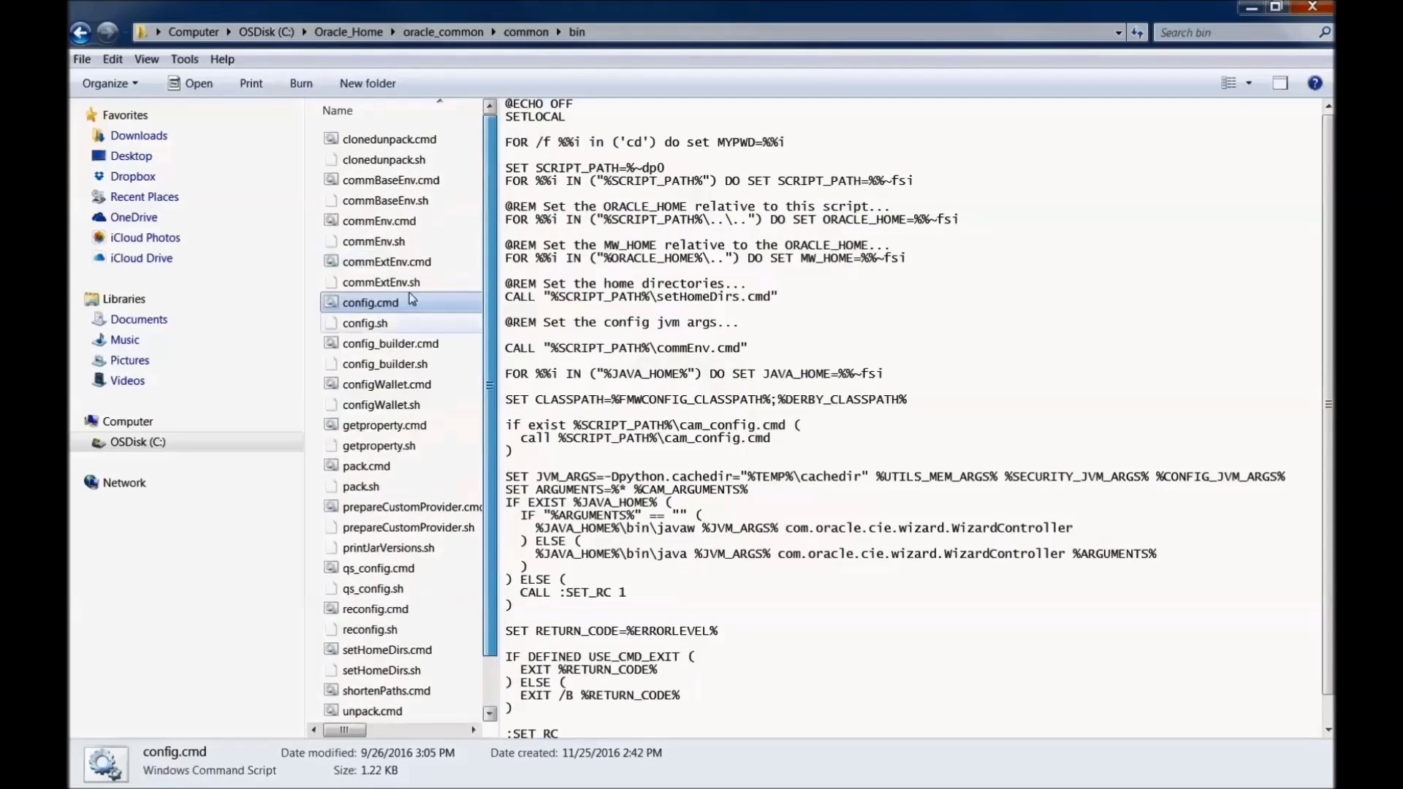
click(82, 33)
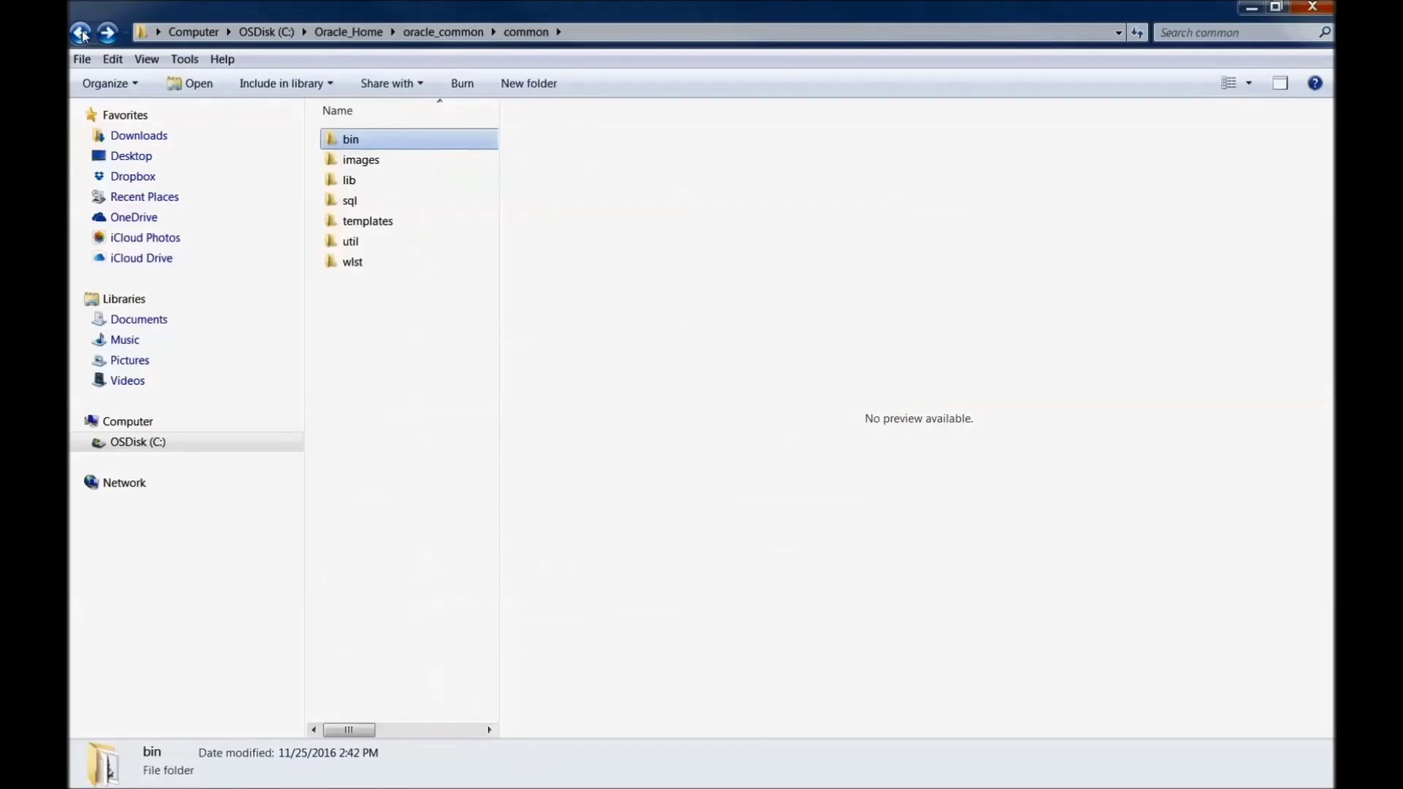
click(82, 32)
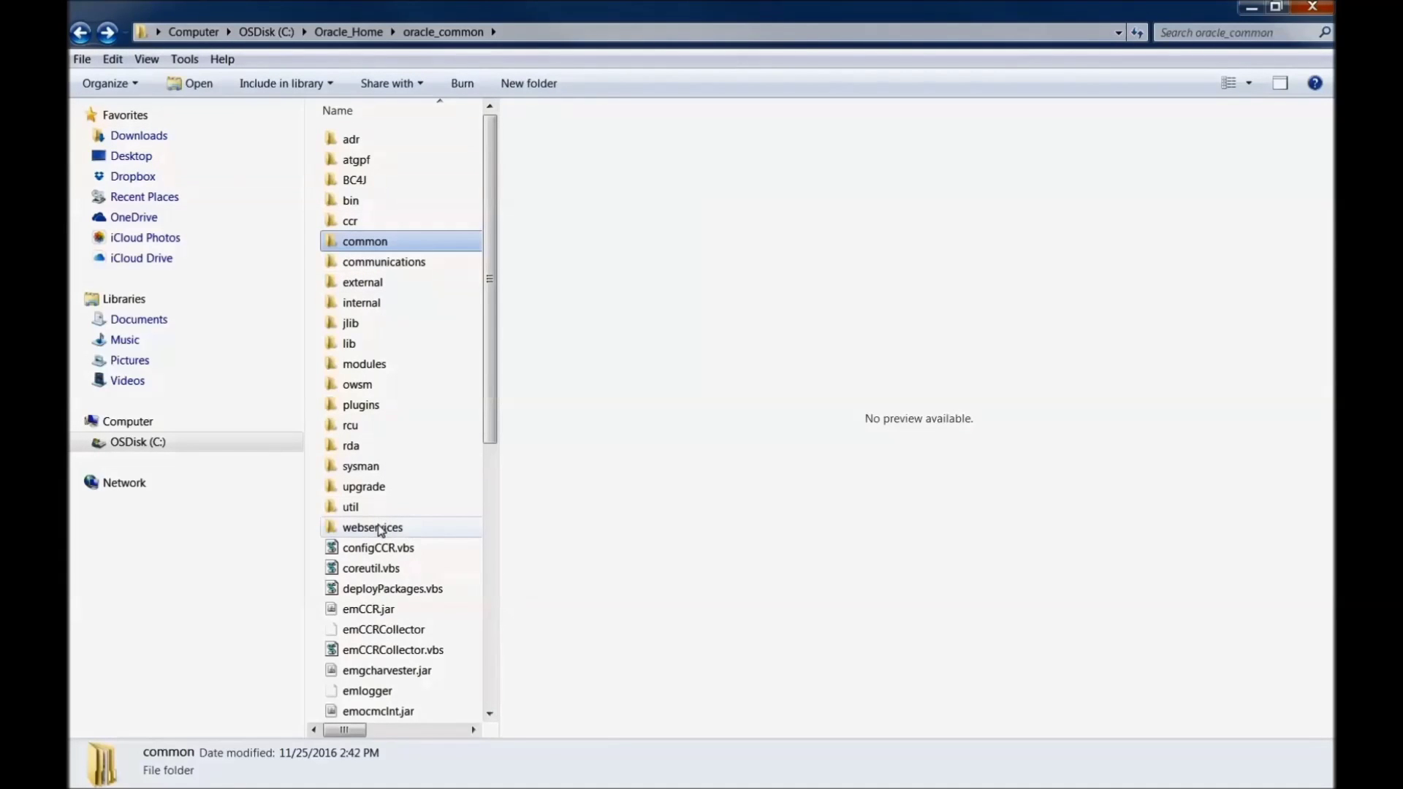
click(82, 33)
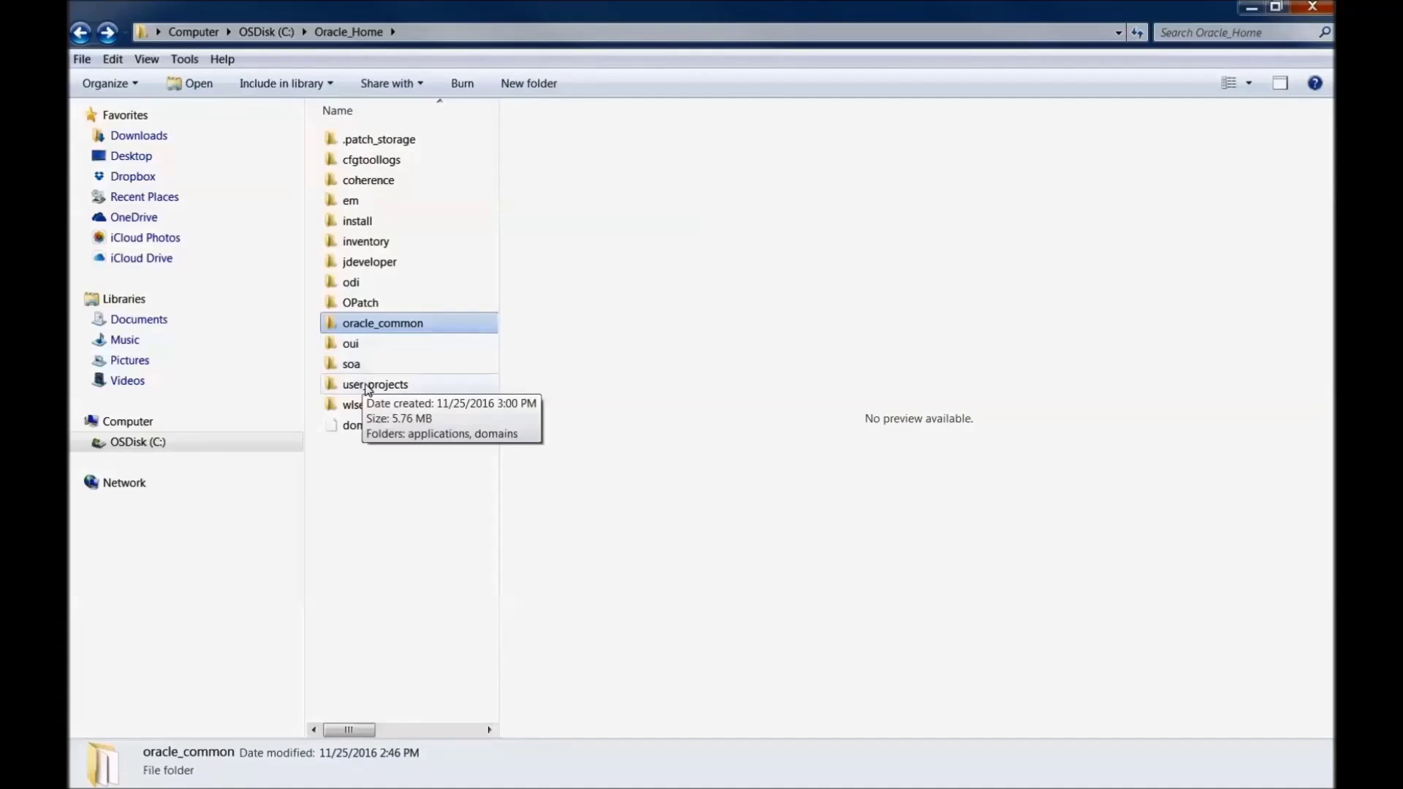
Step: Open user_projects > domains > ODIDOMAIN > bin and preview startNodeManager.cmd
click(367, 390)
double_click(368, 390)
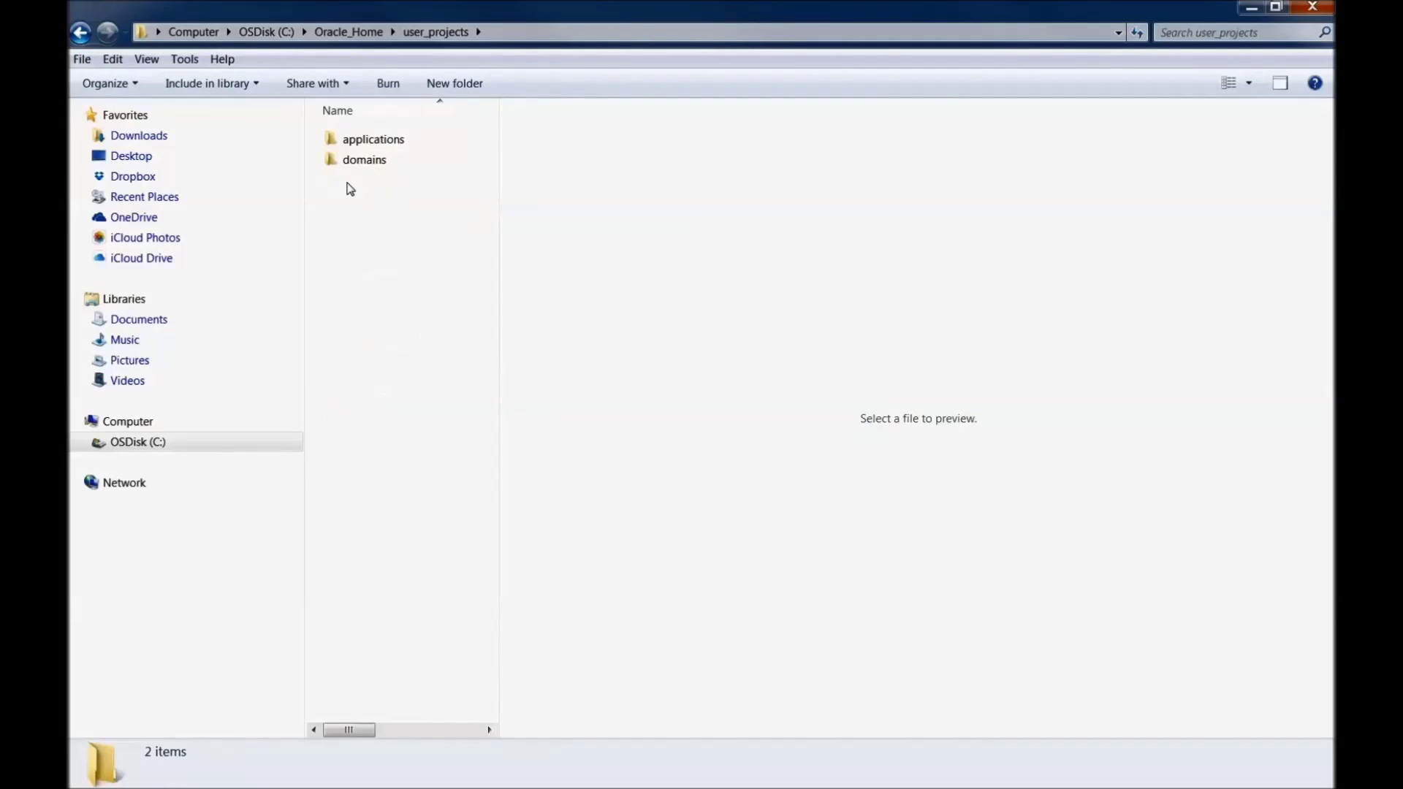
click(355, 170)
double_click(354, 170)
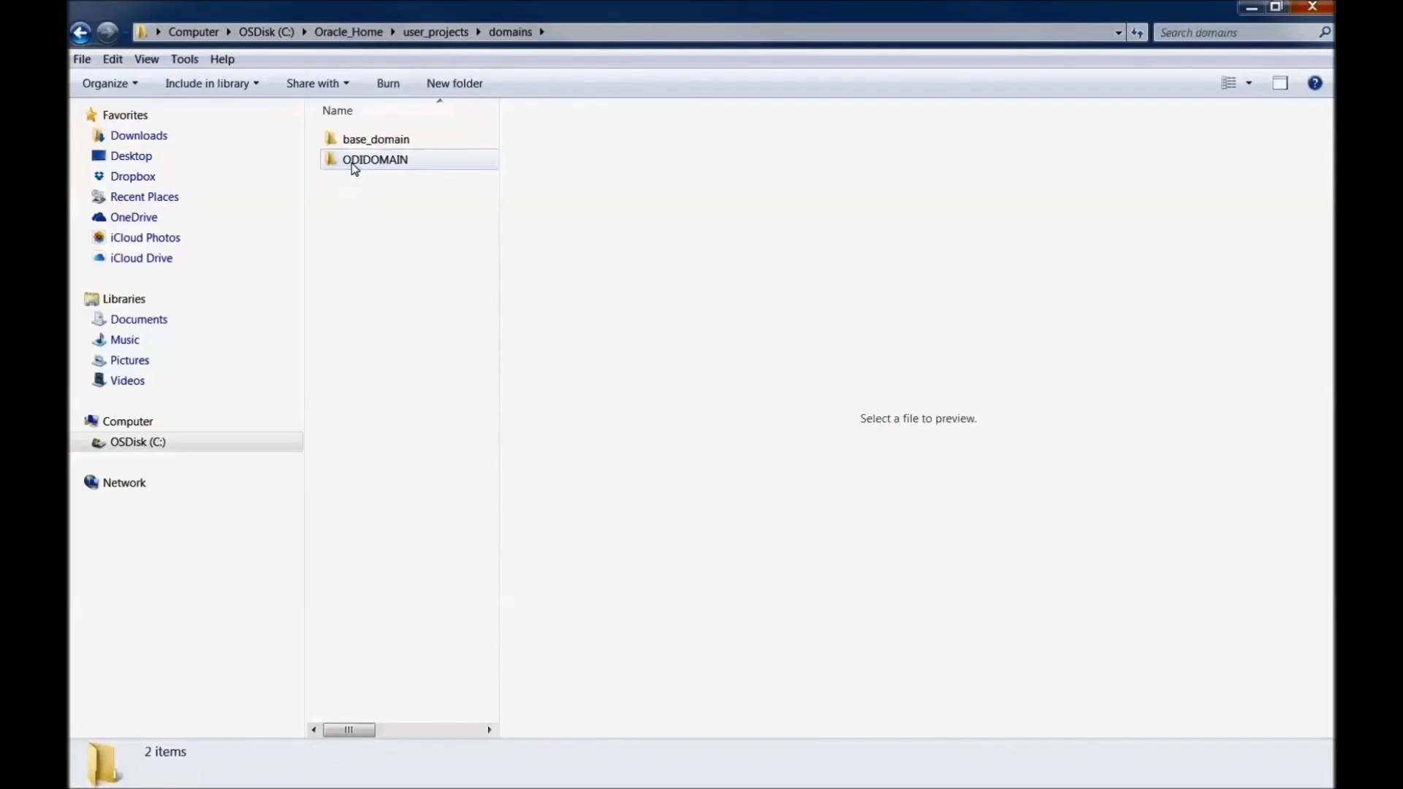
click(372, 164)
double_click(372, 163)
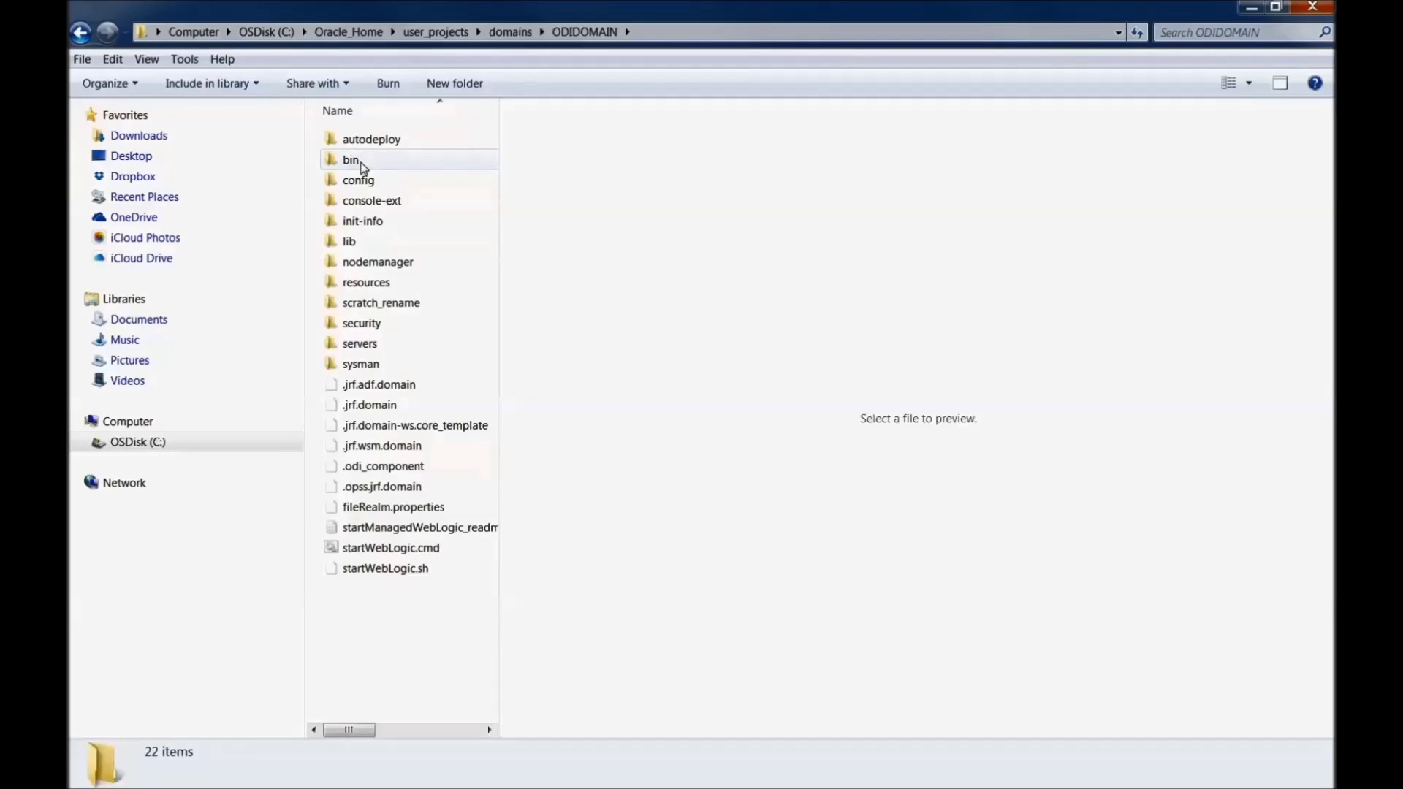
double_click(360, 162)
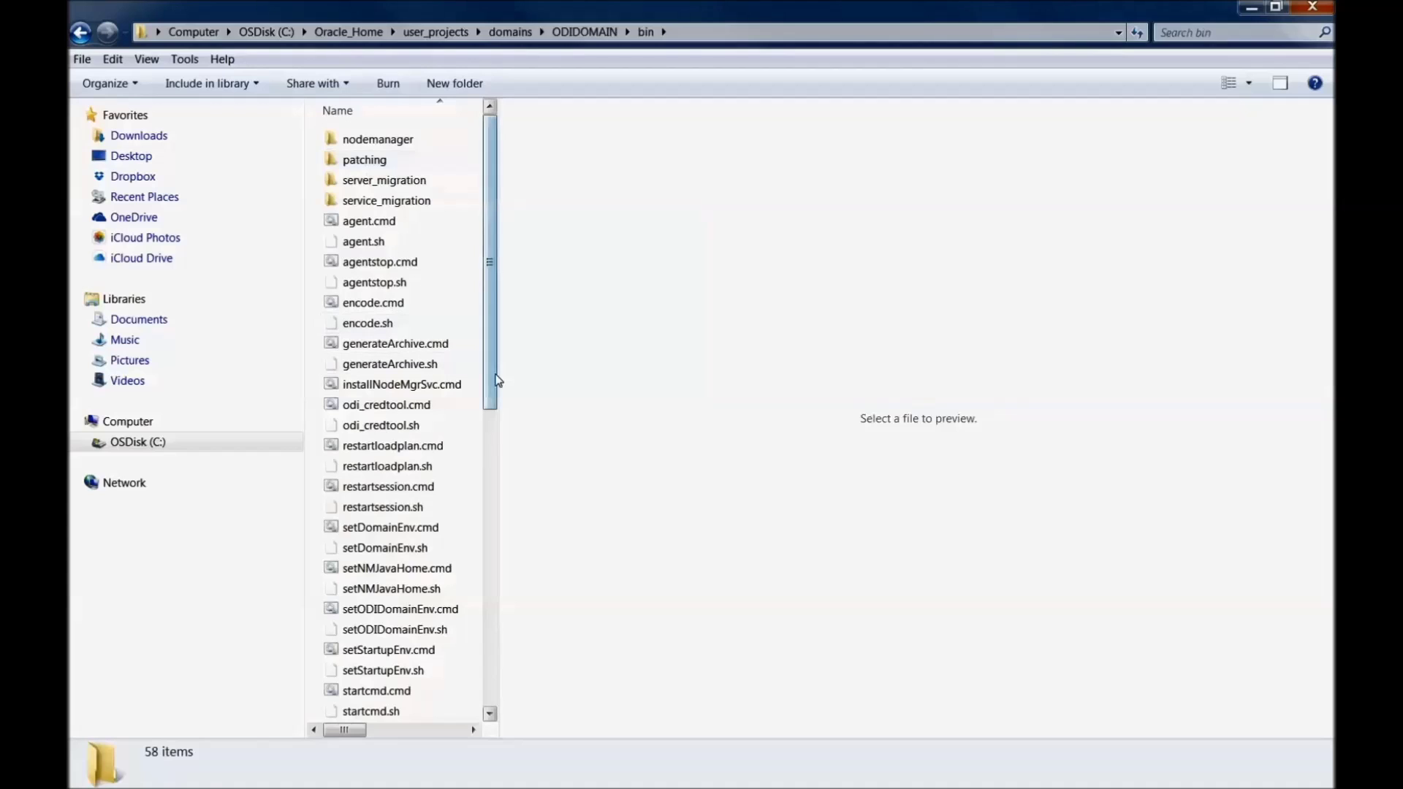
drag(496, 380, 482, 541)
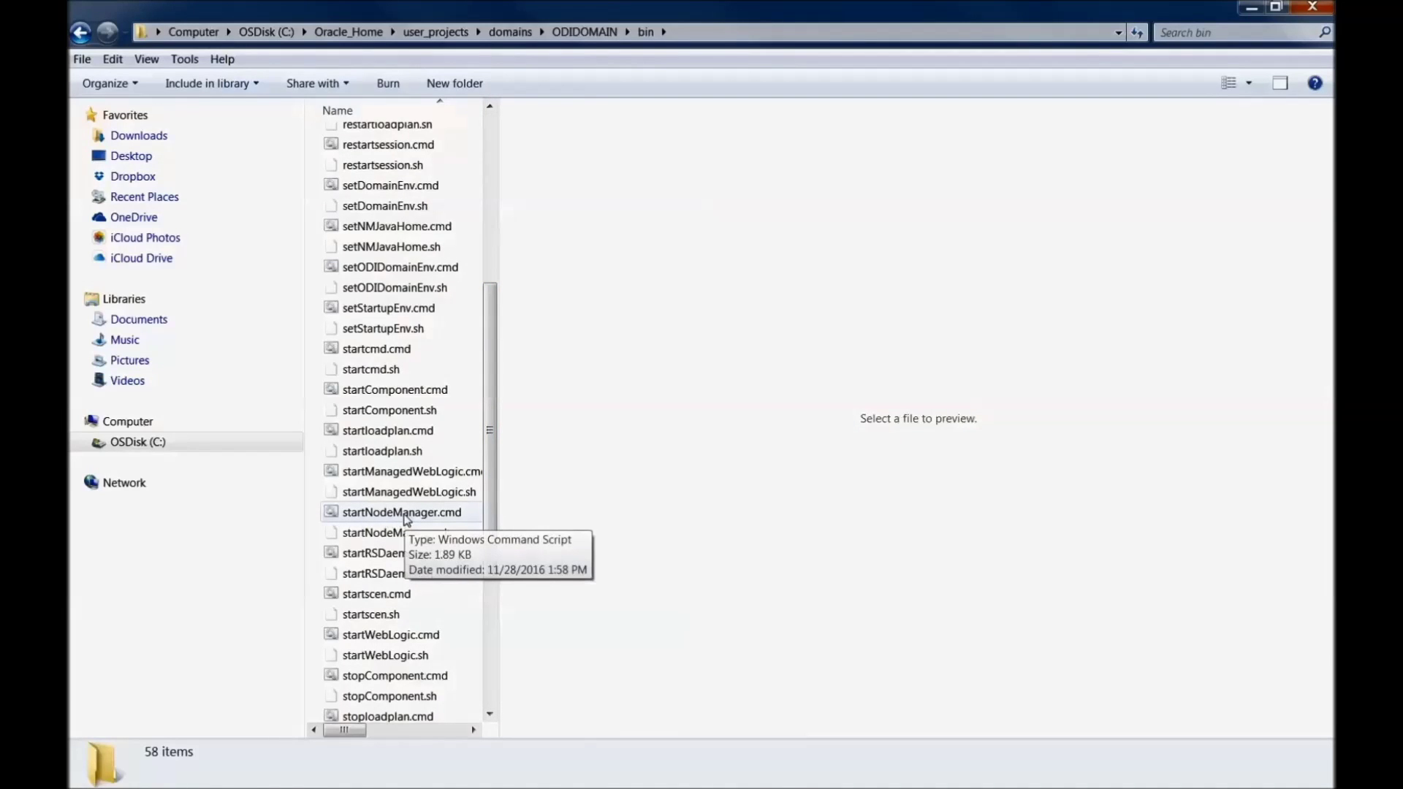
click(406, 514)
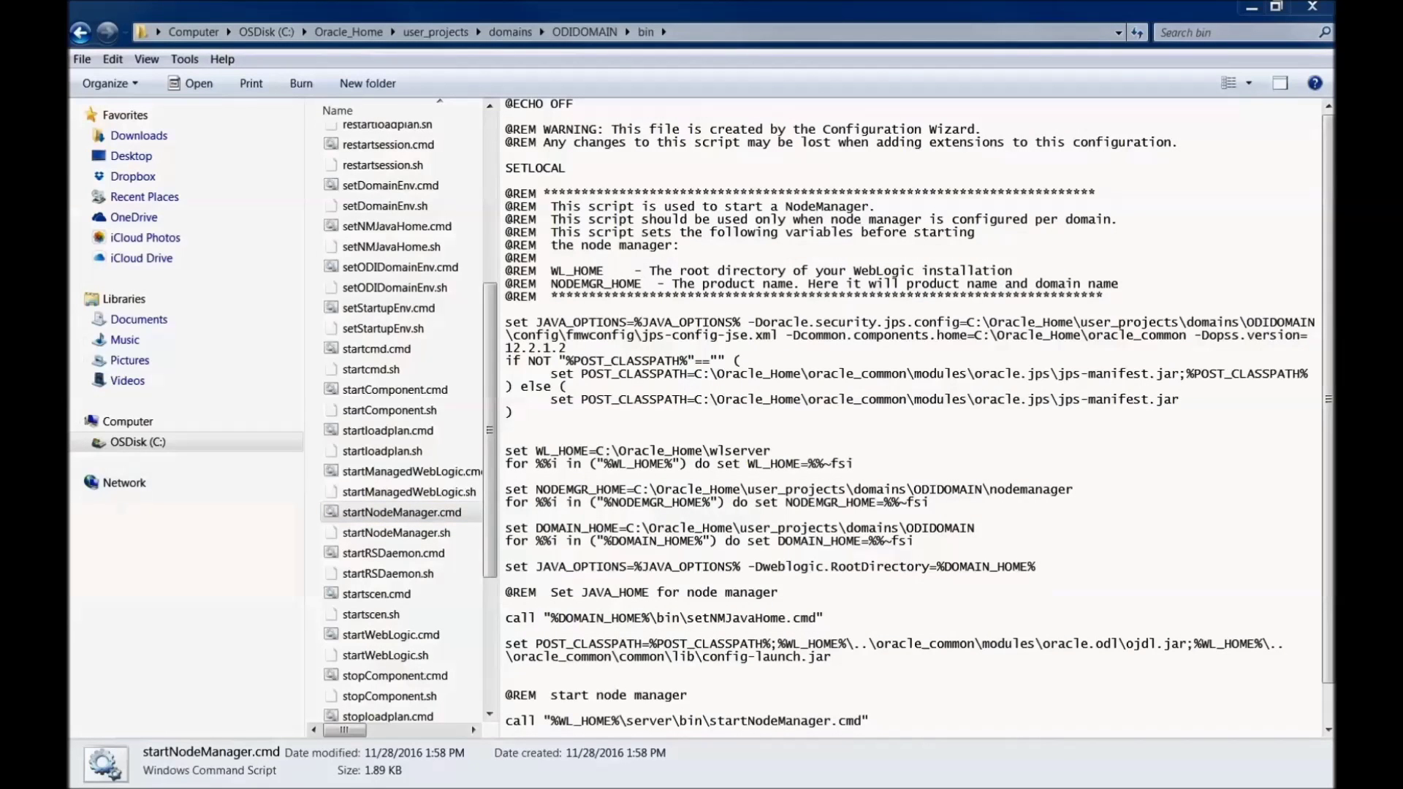
Step: Move the Node Manager console aside and launch startWebLogic.cmd from ODIDOMAIN\bin
drag(939, 228, 963, 226)
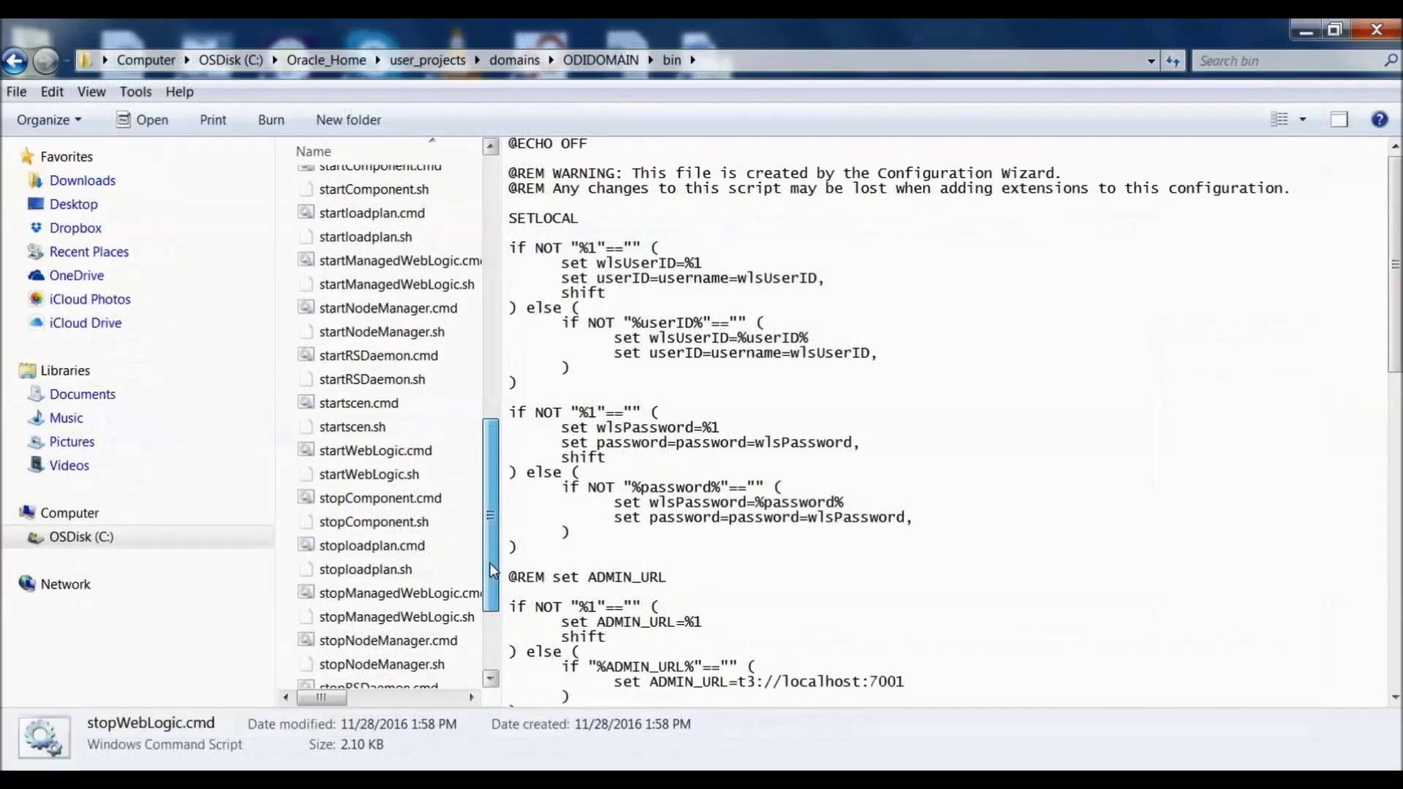
drag(492, 570, 503, 528)
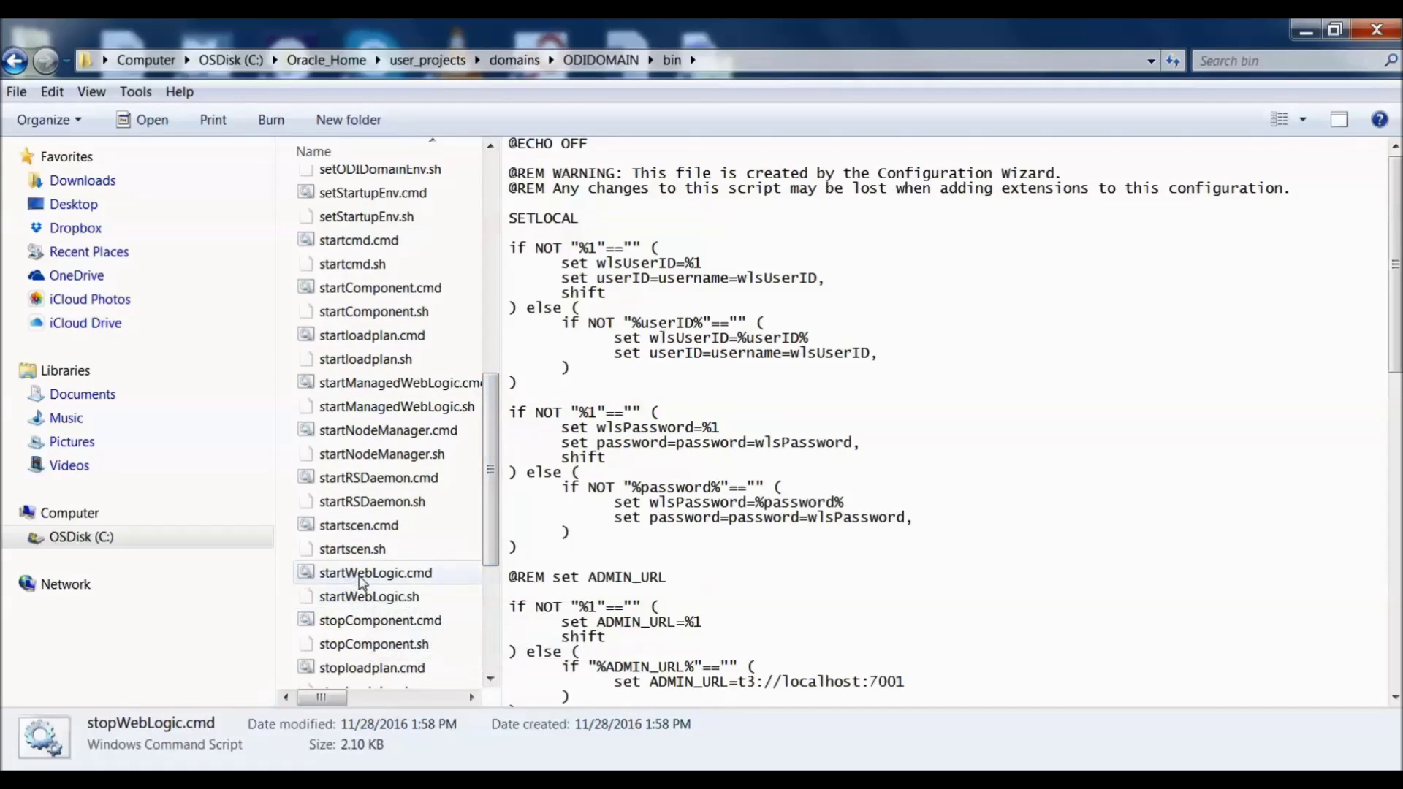
double_click(360, 575)
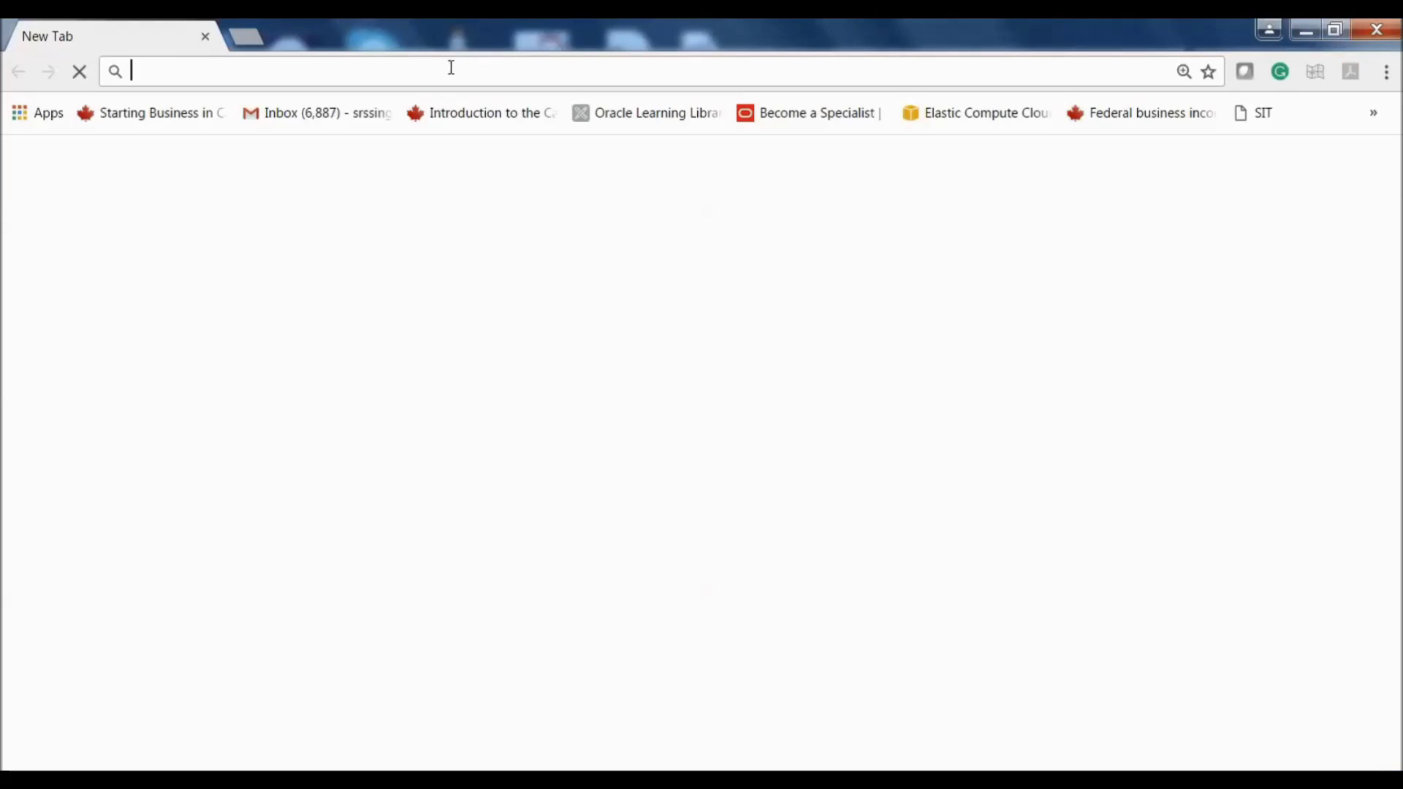
Step: Open localhost:7001/console and log in with the WebLogic administrator credentials
text(localhost:7001/console)
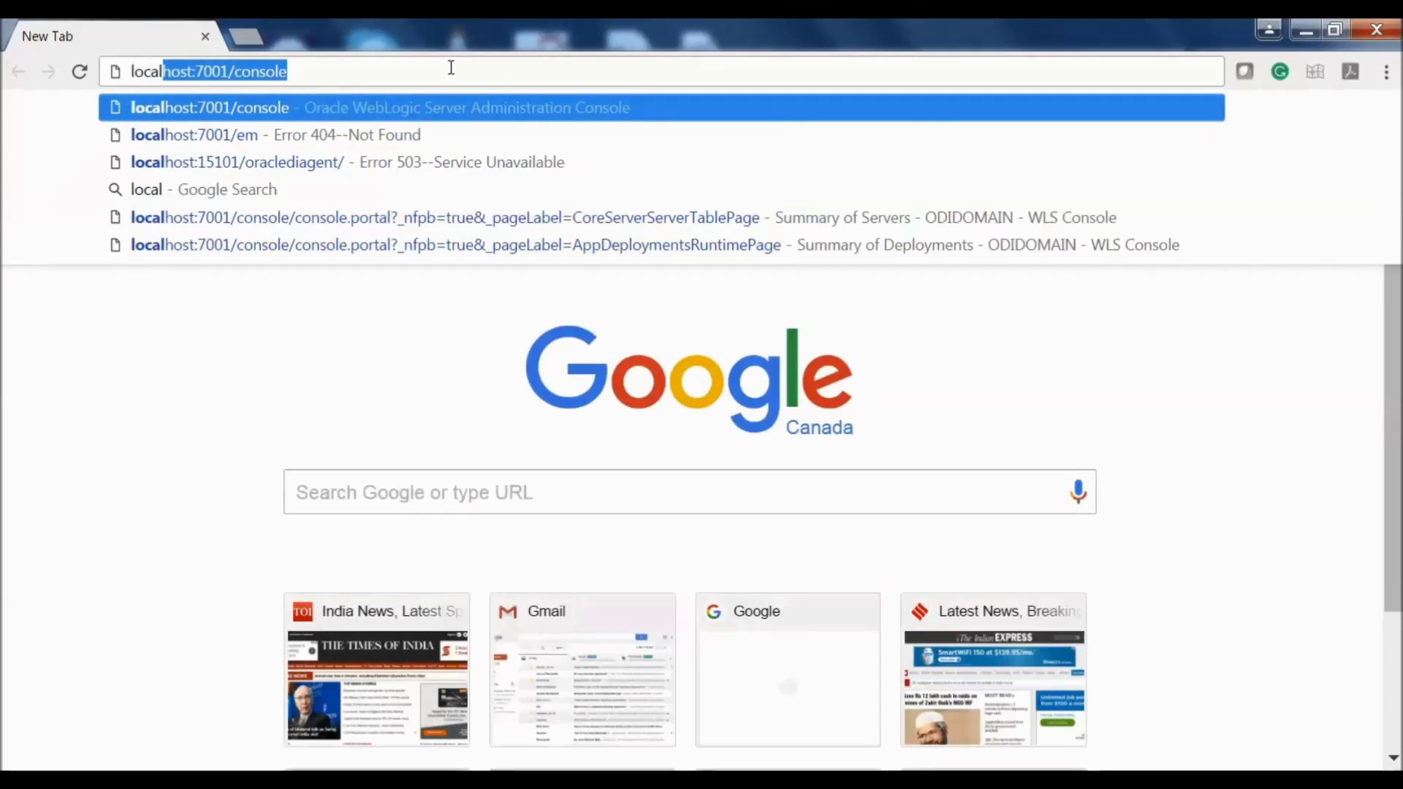
key(Return)
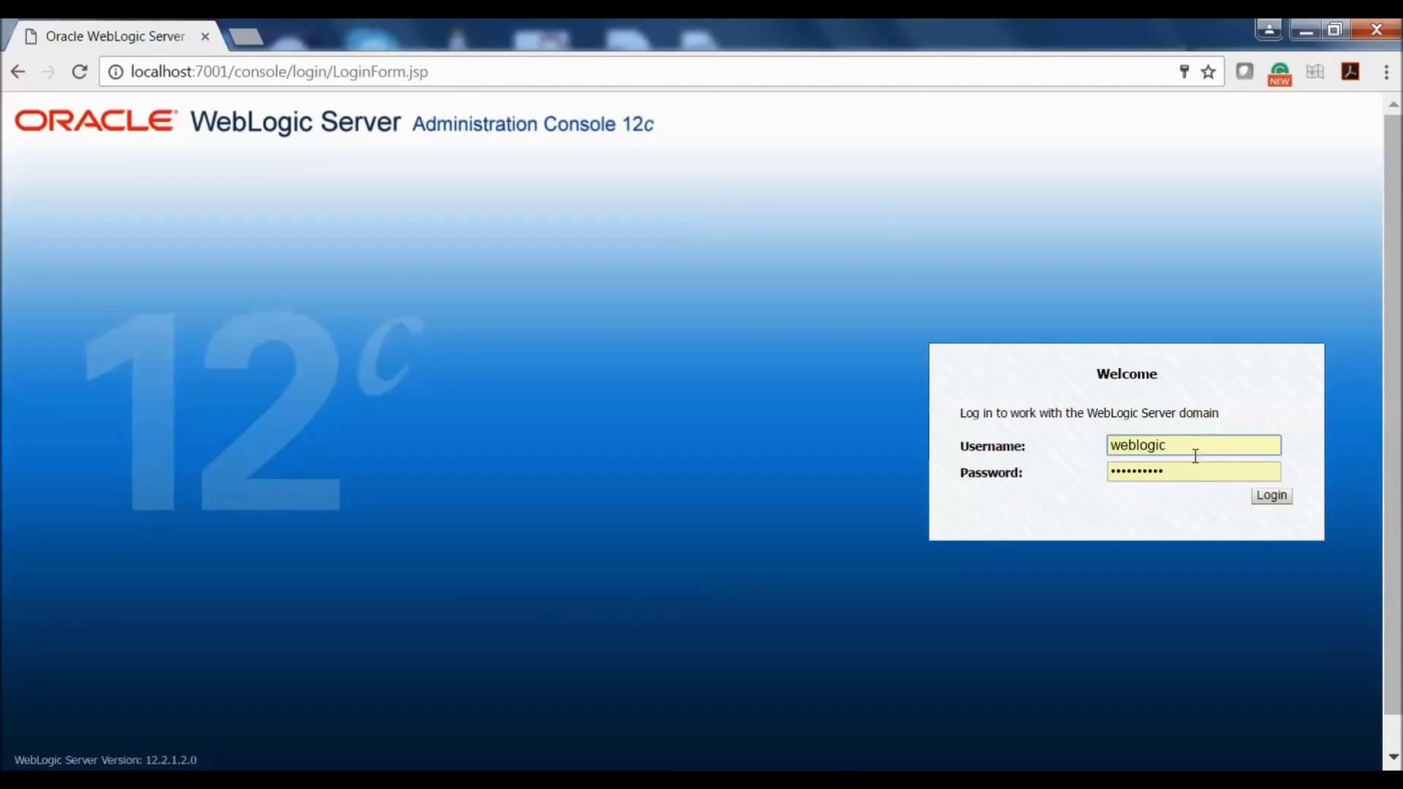
click(1272, 497)
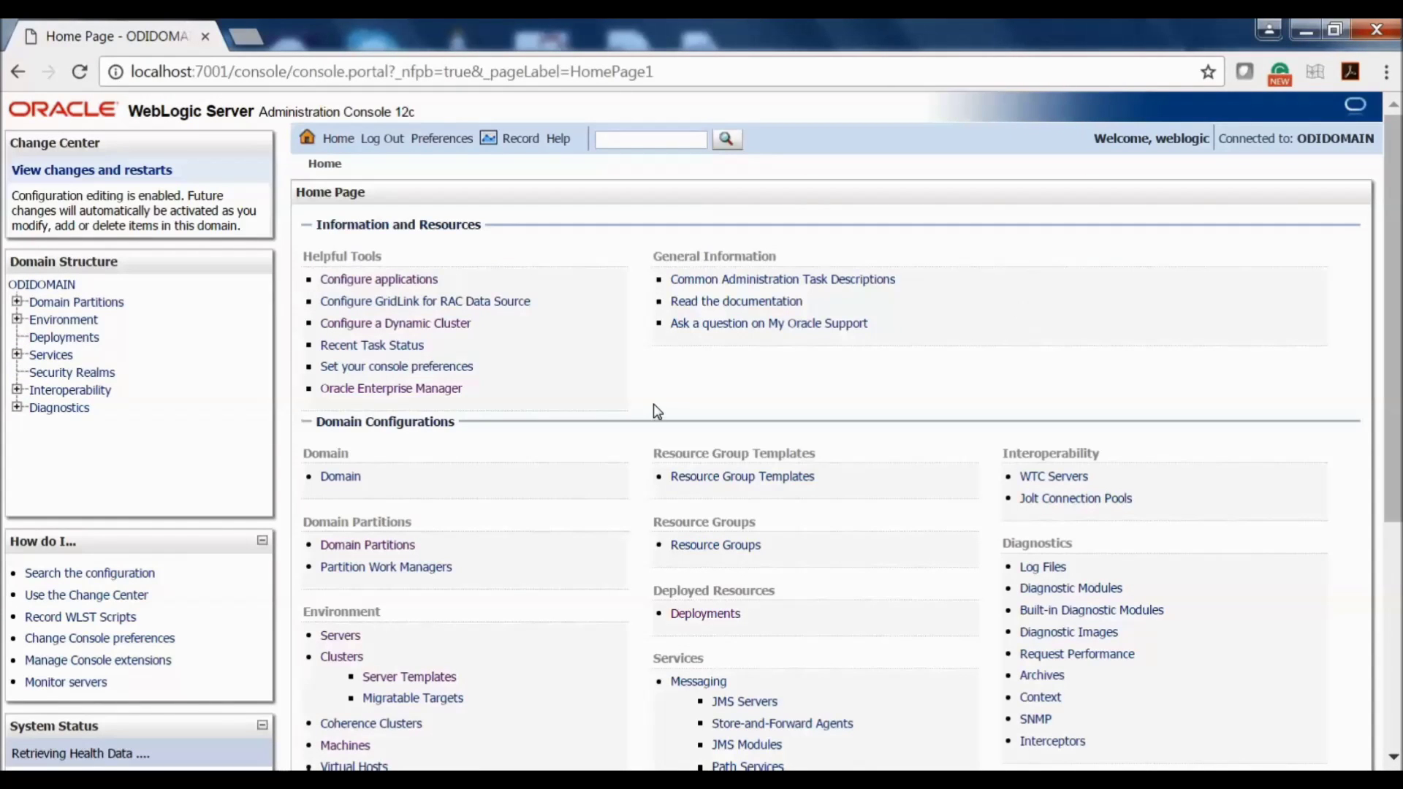
Step: Start ODI_server1 from Environment > Servers and refresh the server status table
click(17, 320)
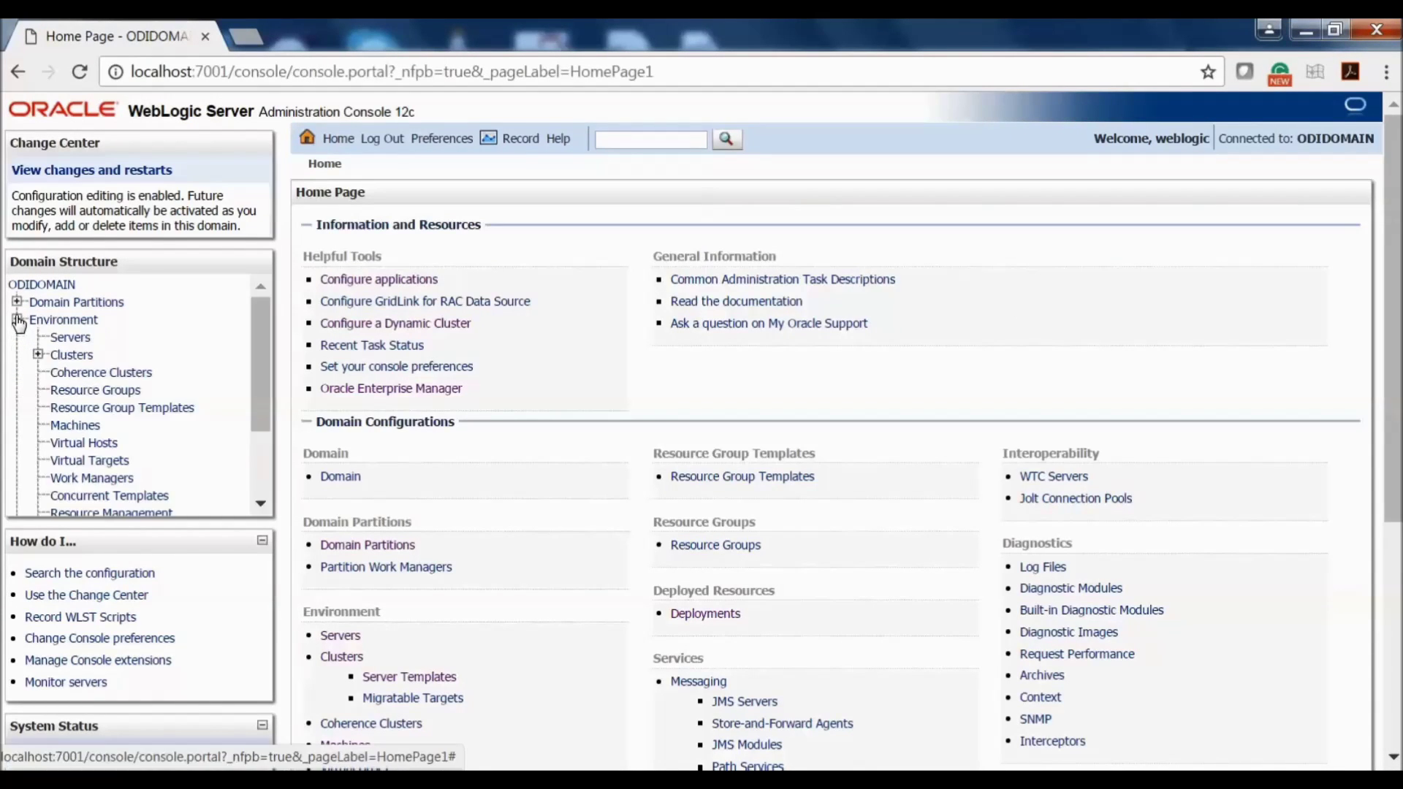
click(65, 337)
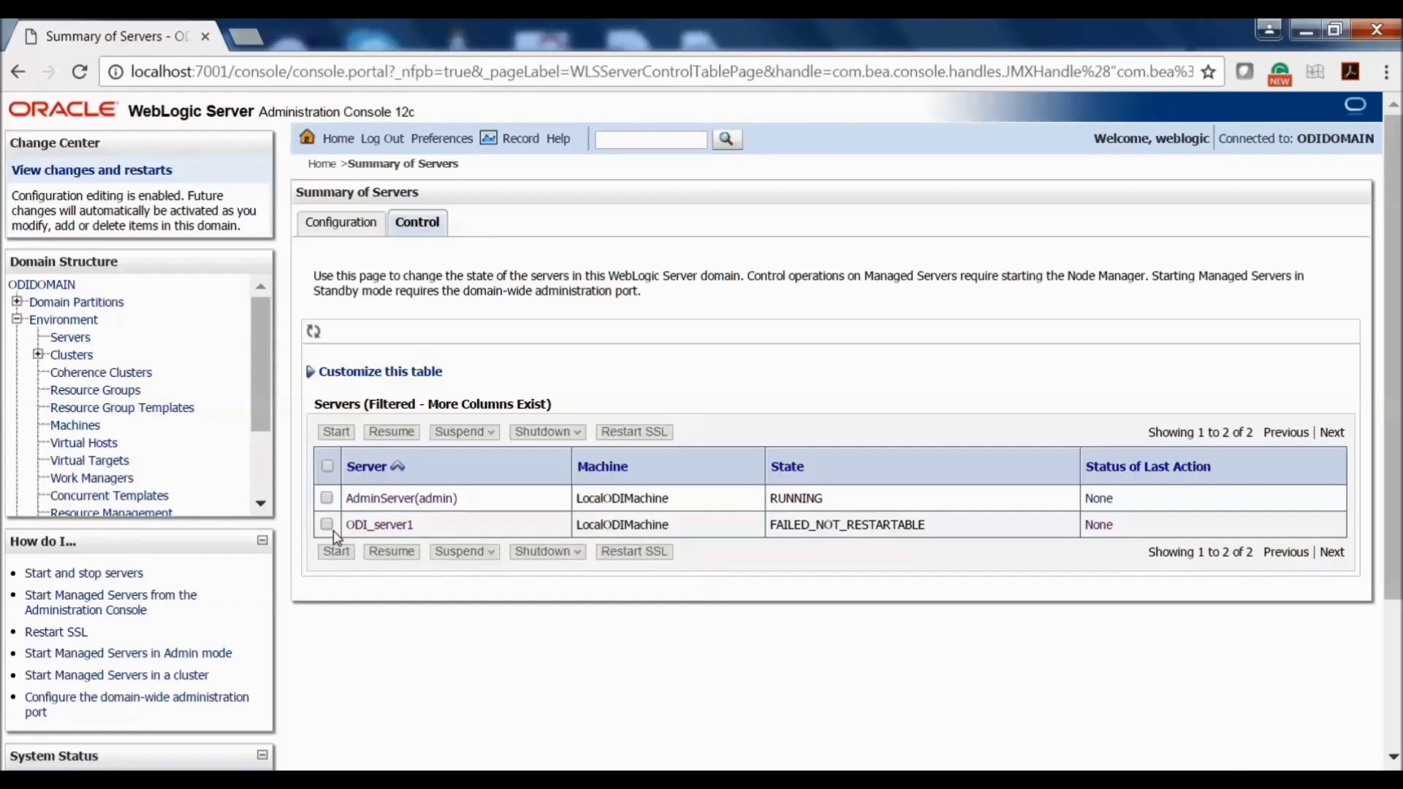
click(326, 525)
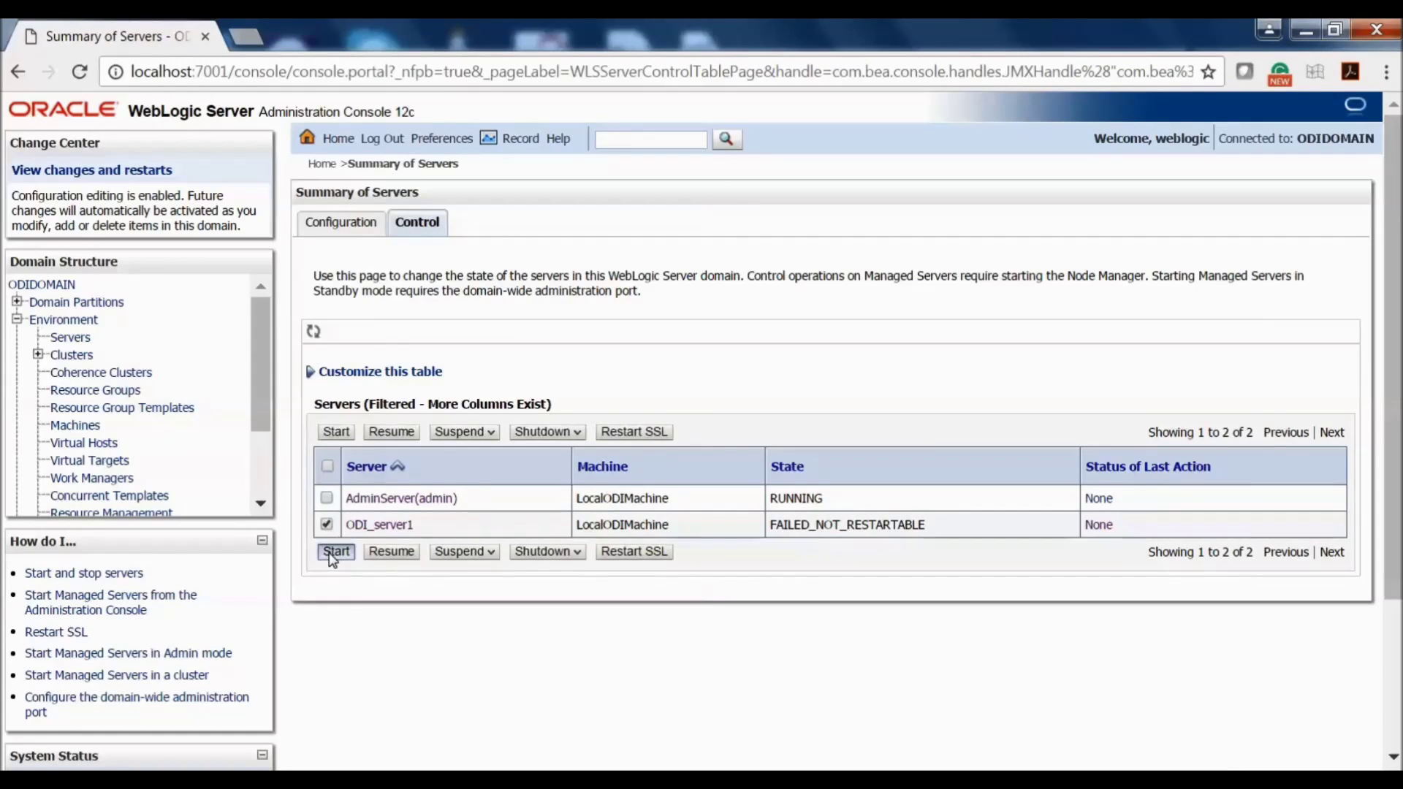
click(336, 551)
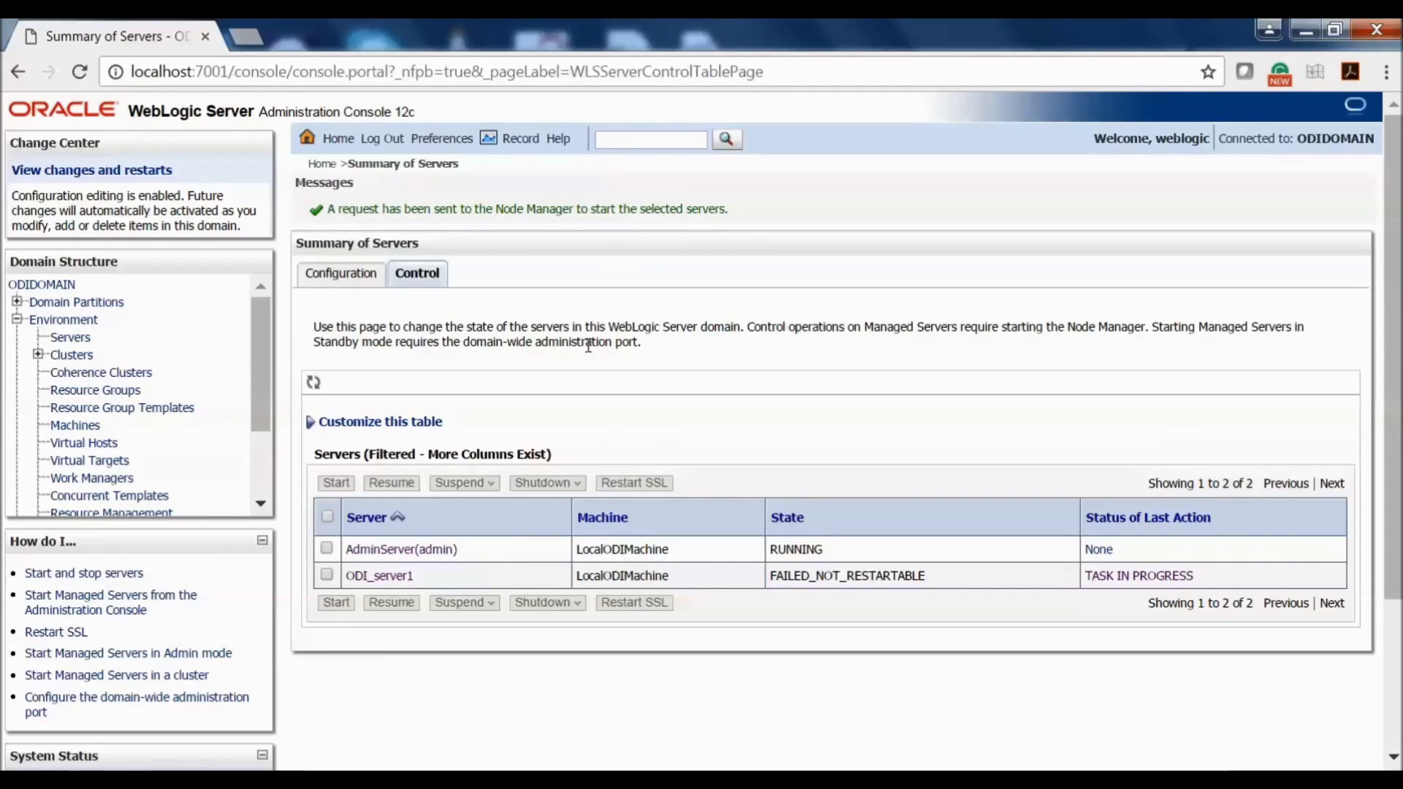
click(314, 383)
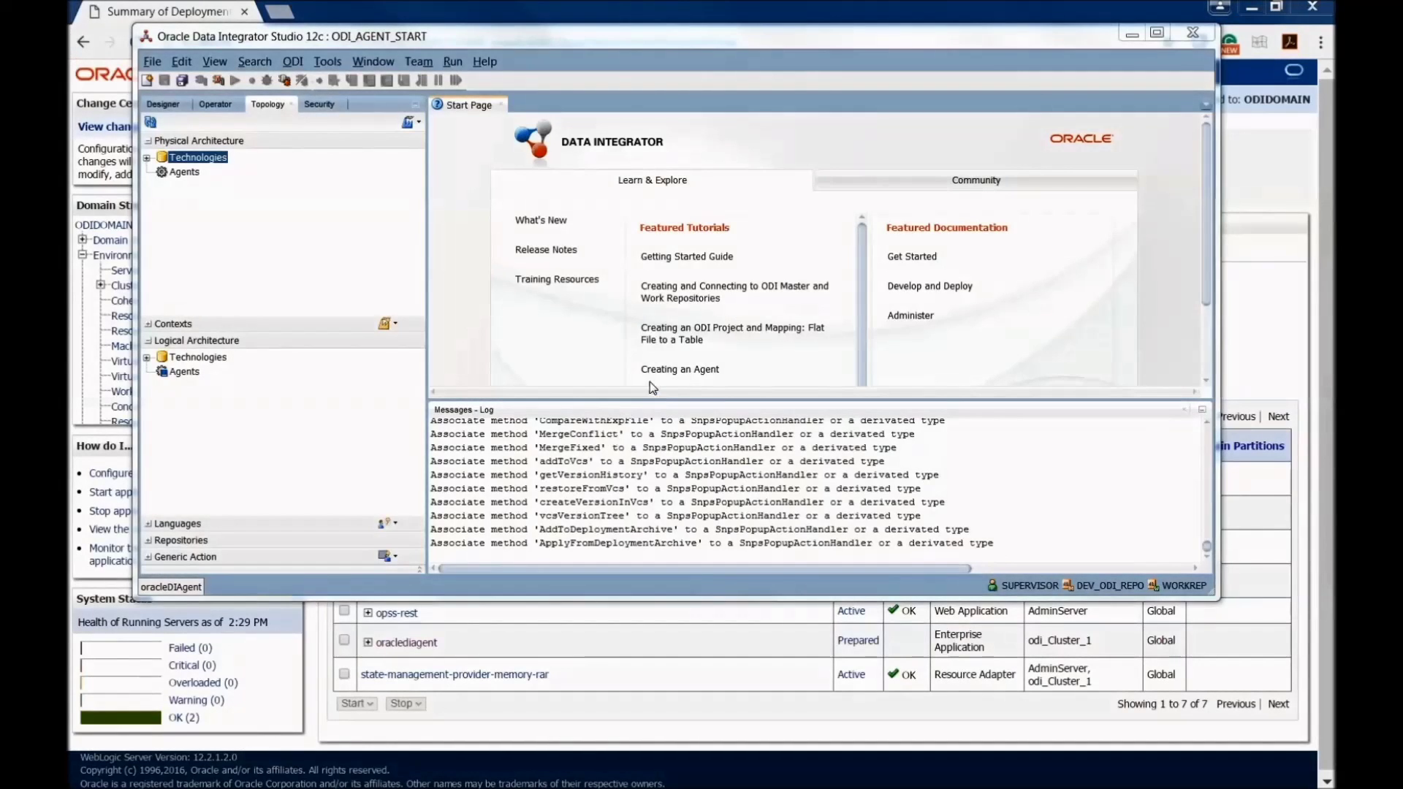
right_click(178, 180)
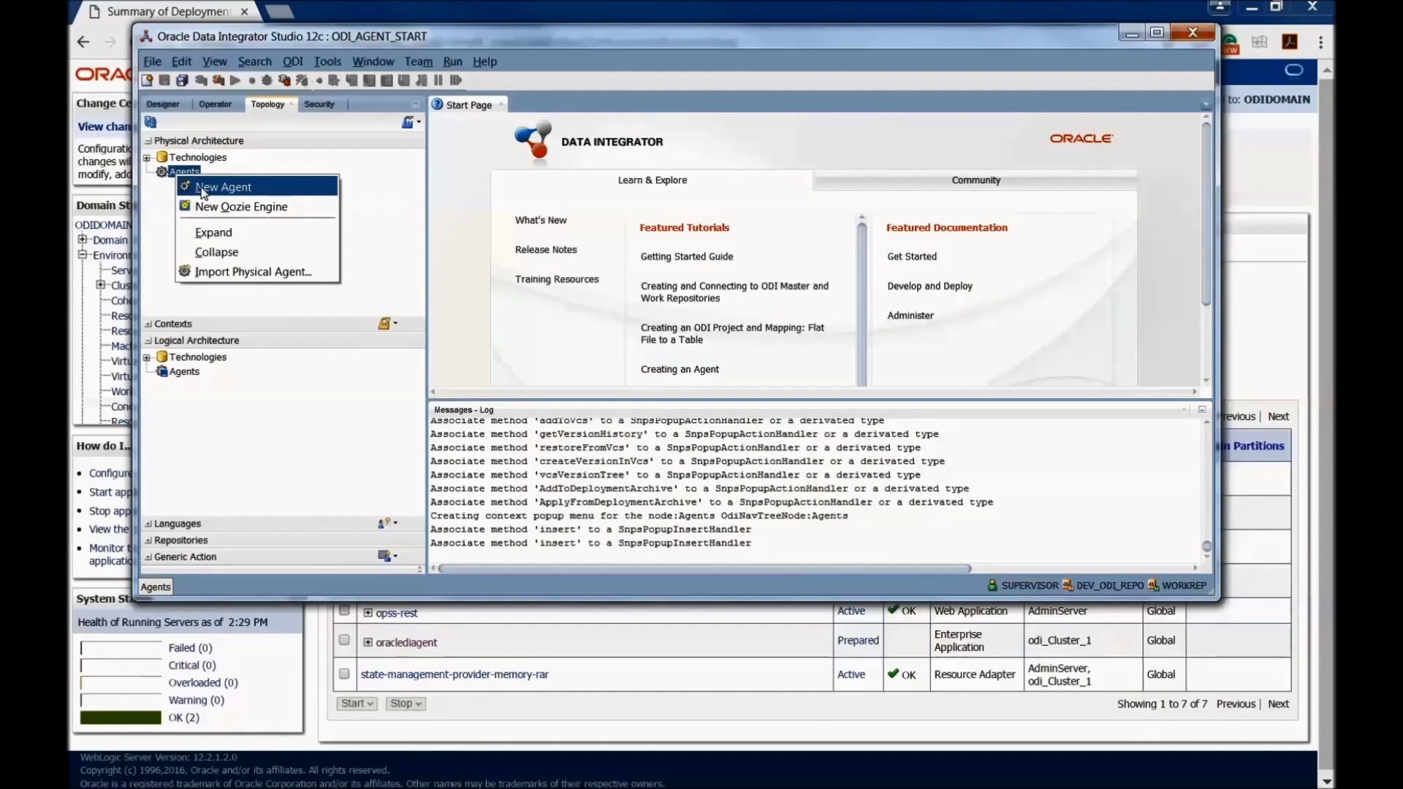
Step: Create and save physical agent OracleDIAgent1
click(204, 188)
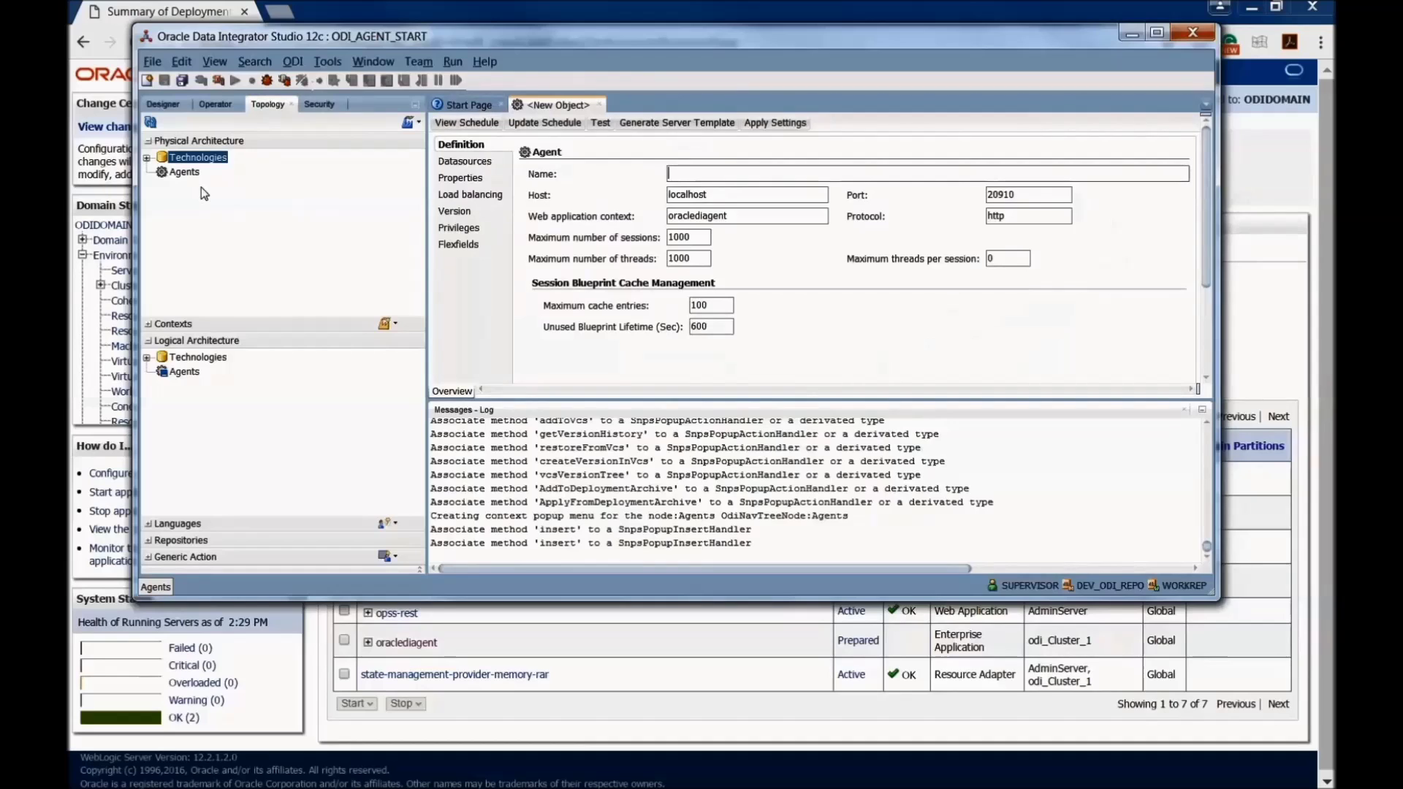
text(Oracle)
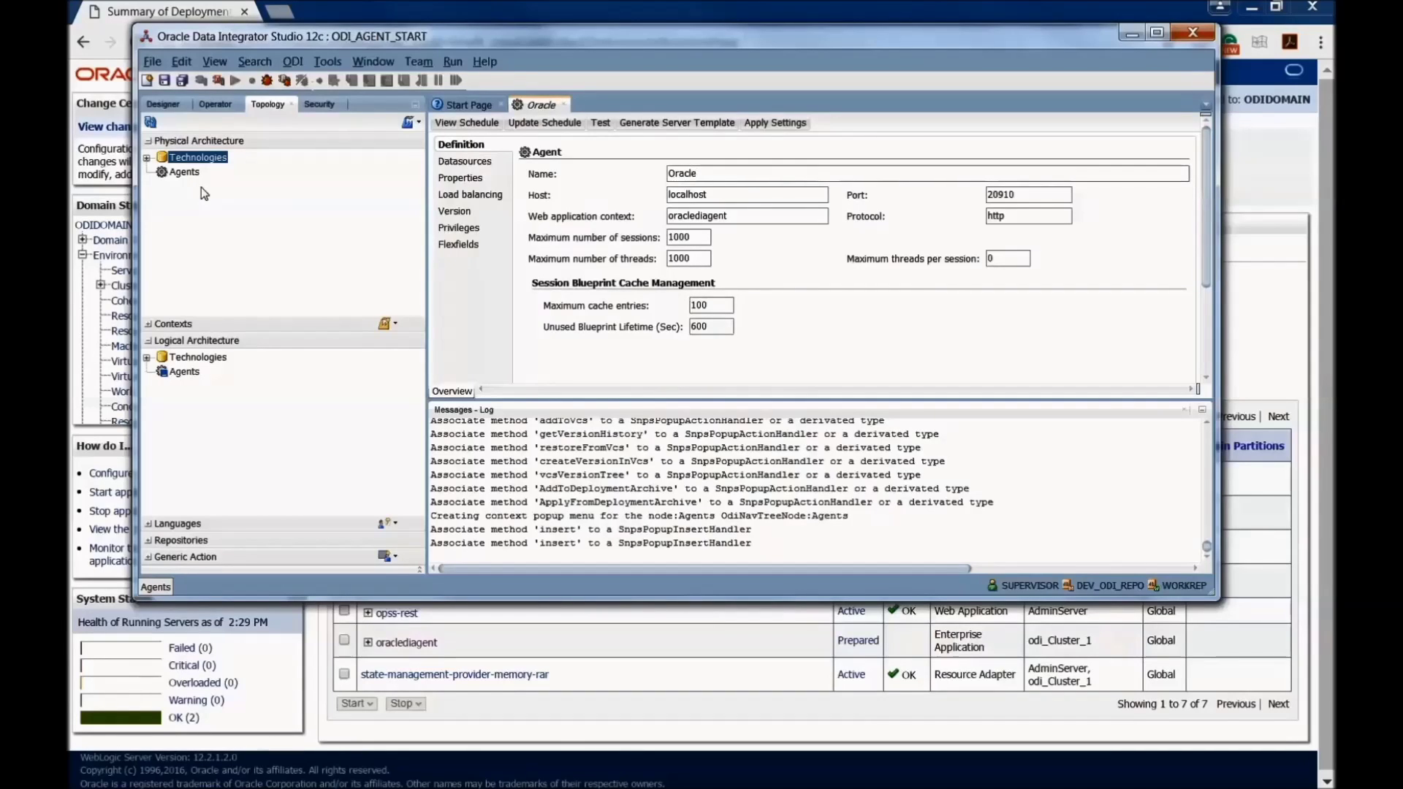
text(DIAgent1)
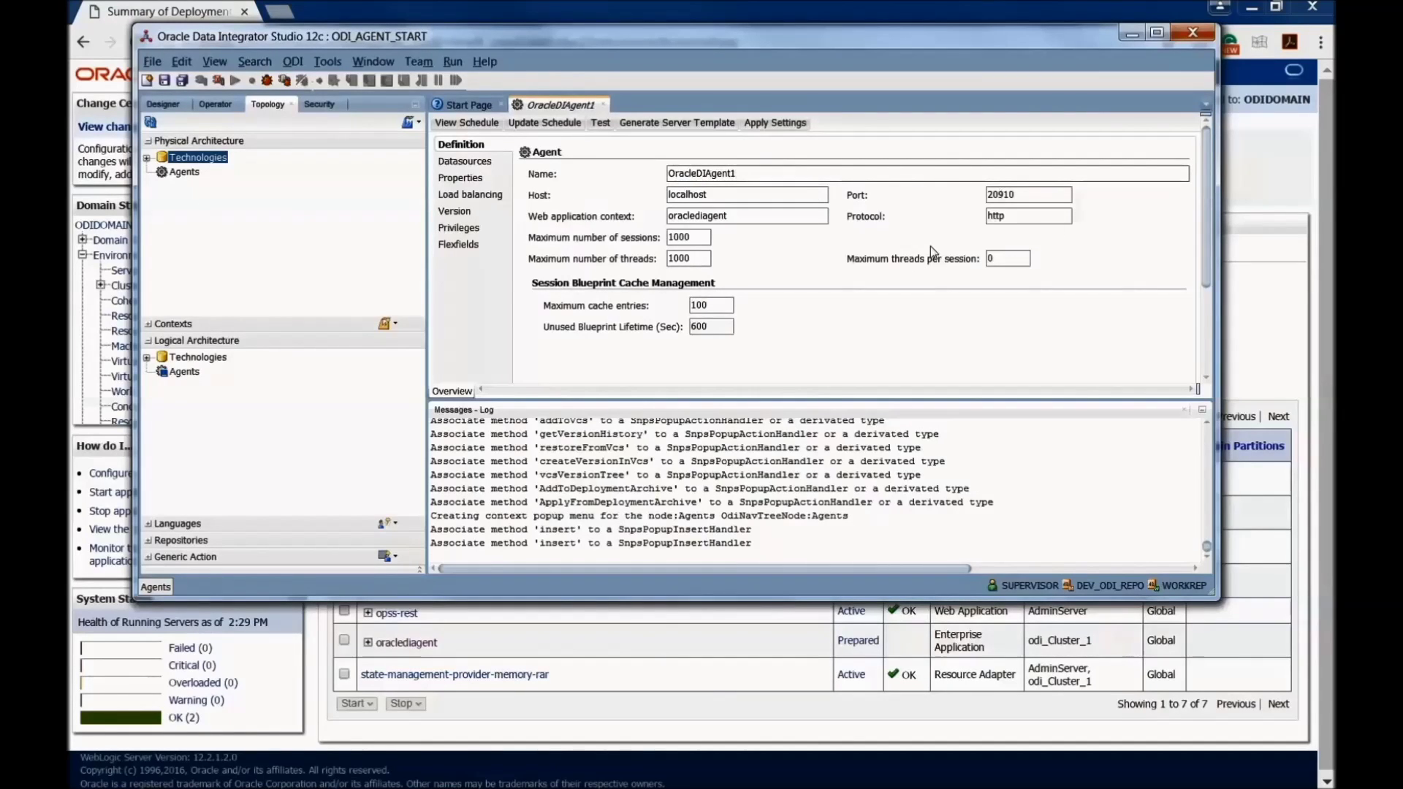
click(162, 80)
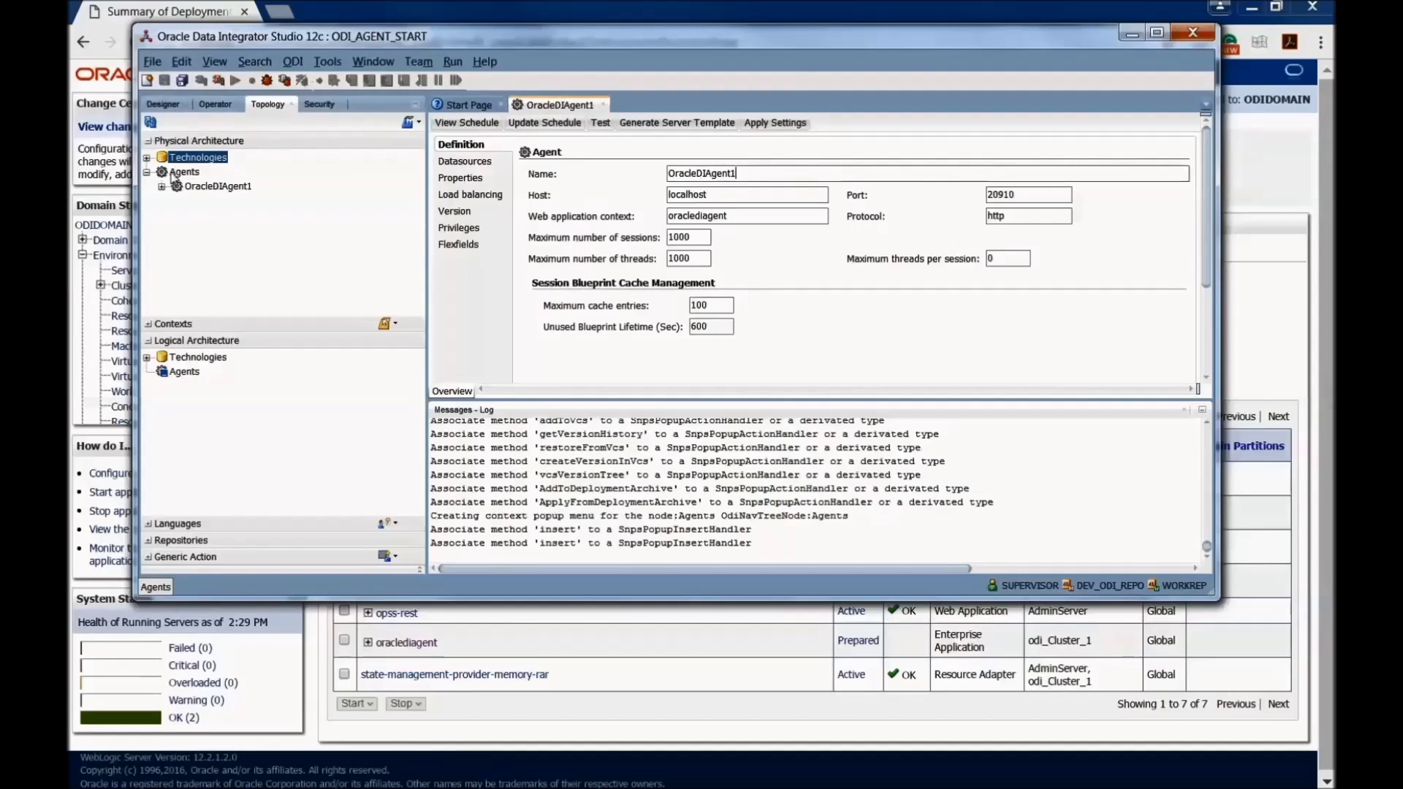
Step: Create physical agent OracleDIAgent with port 15101 and save it
right_click(182, 173)
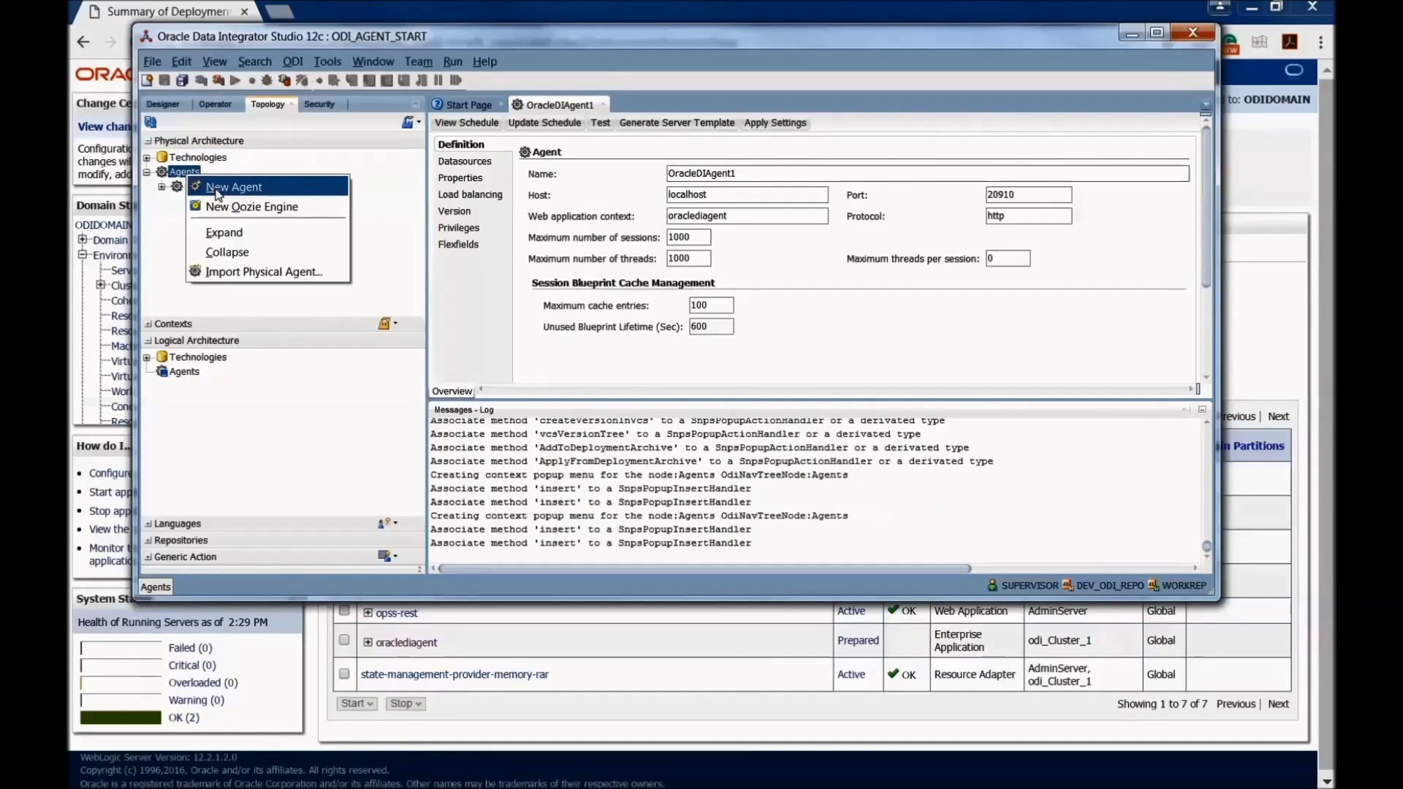
click(217, 188)
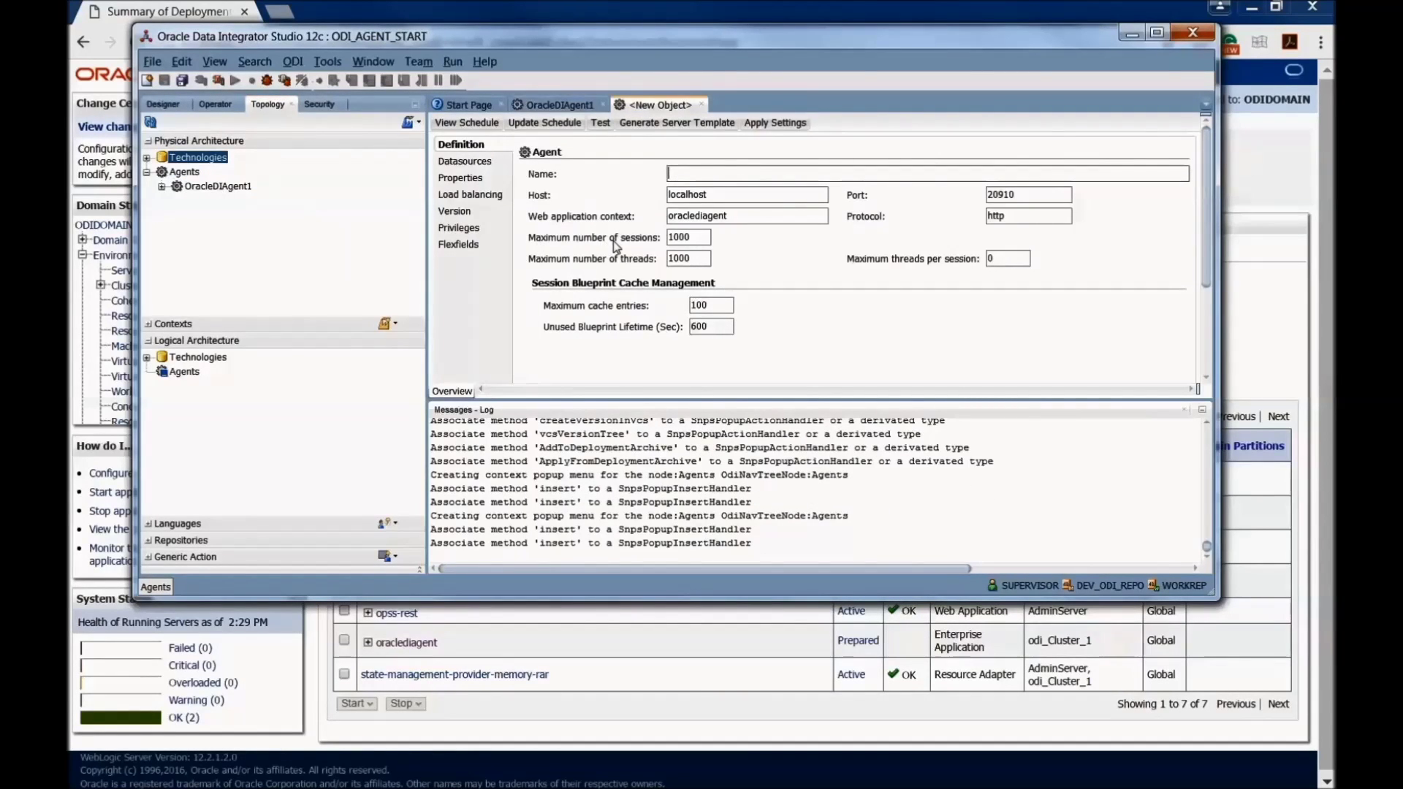
text(OracleDIAgen)
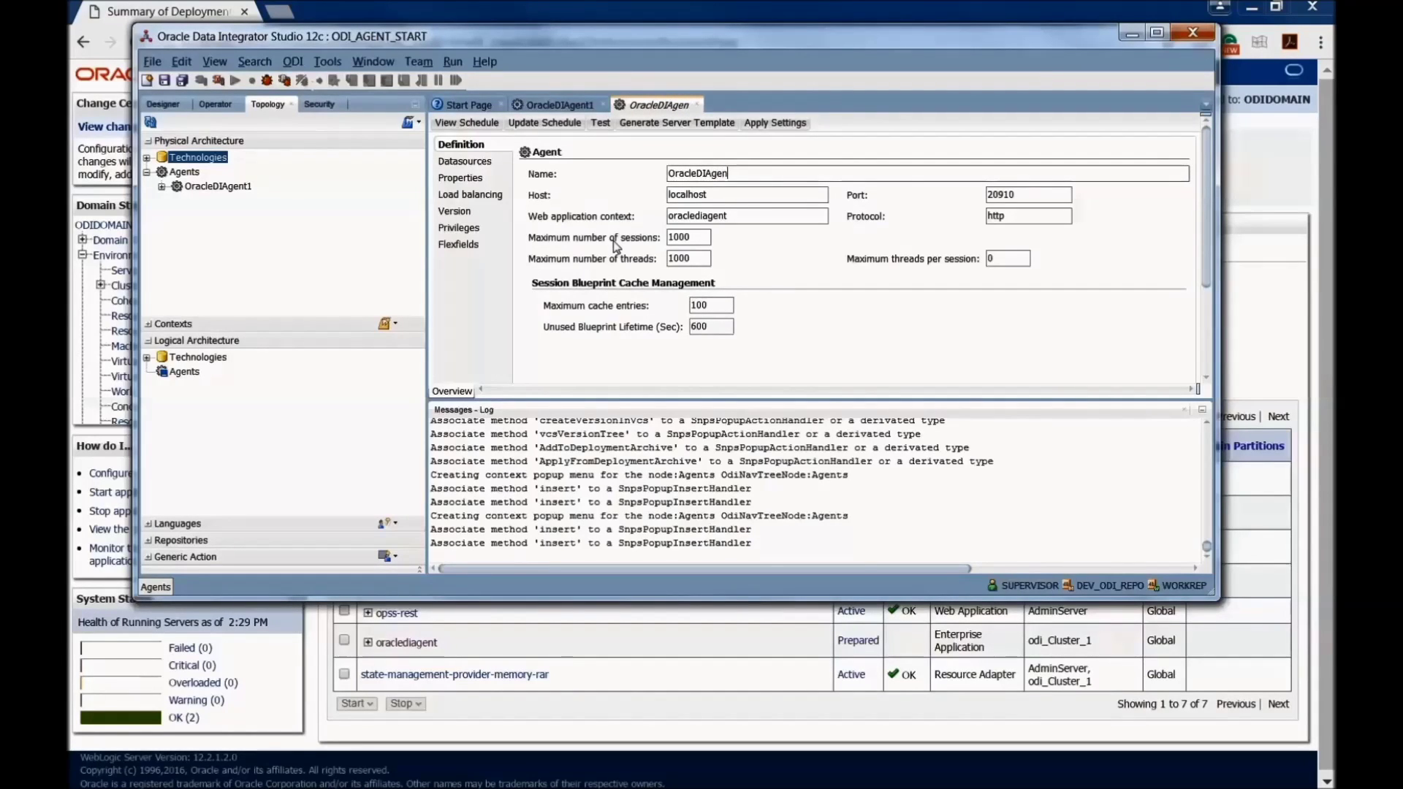
text(t)
double_click(1008, 194)
text(15101)
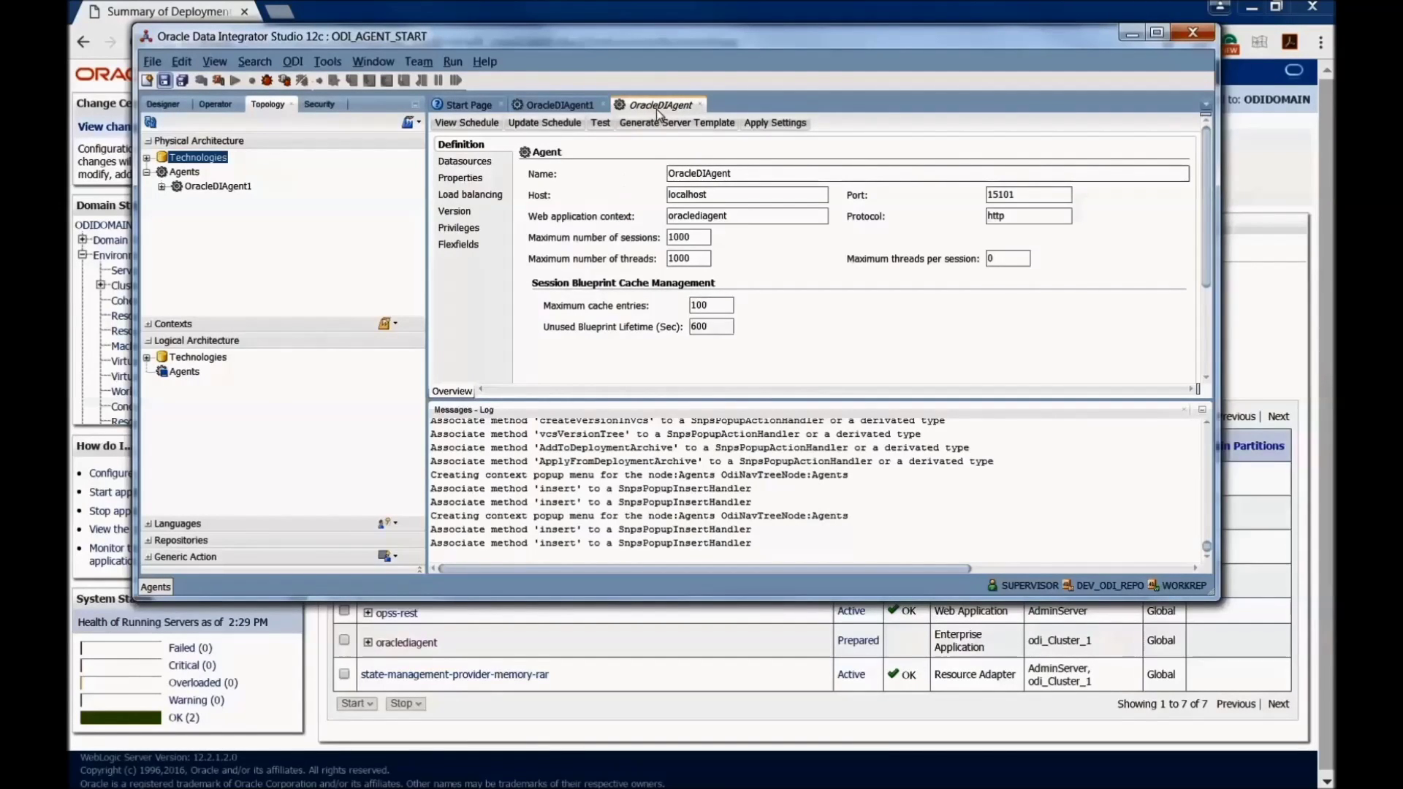
key(ctrl+s)
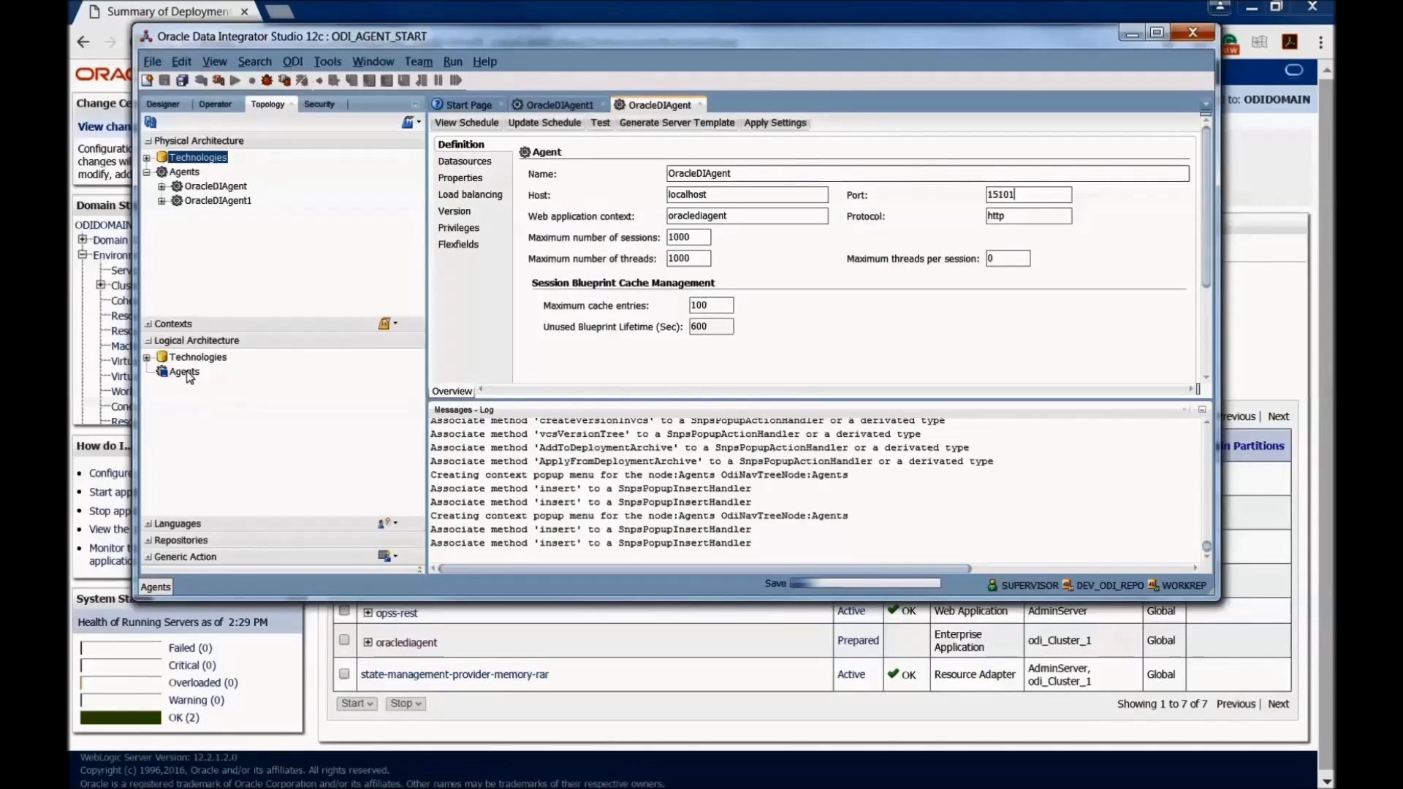
Step: Create logical agent OracleDIAgent1 mapped to physical OracleDIAgent1 in Global context, and save
right_click(194, 376)
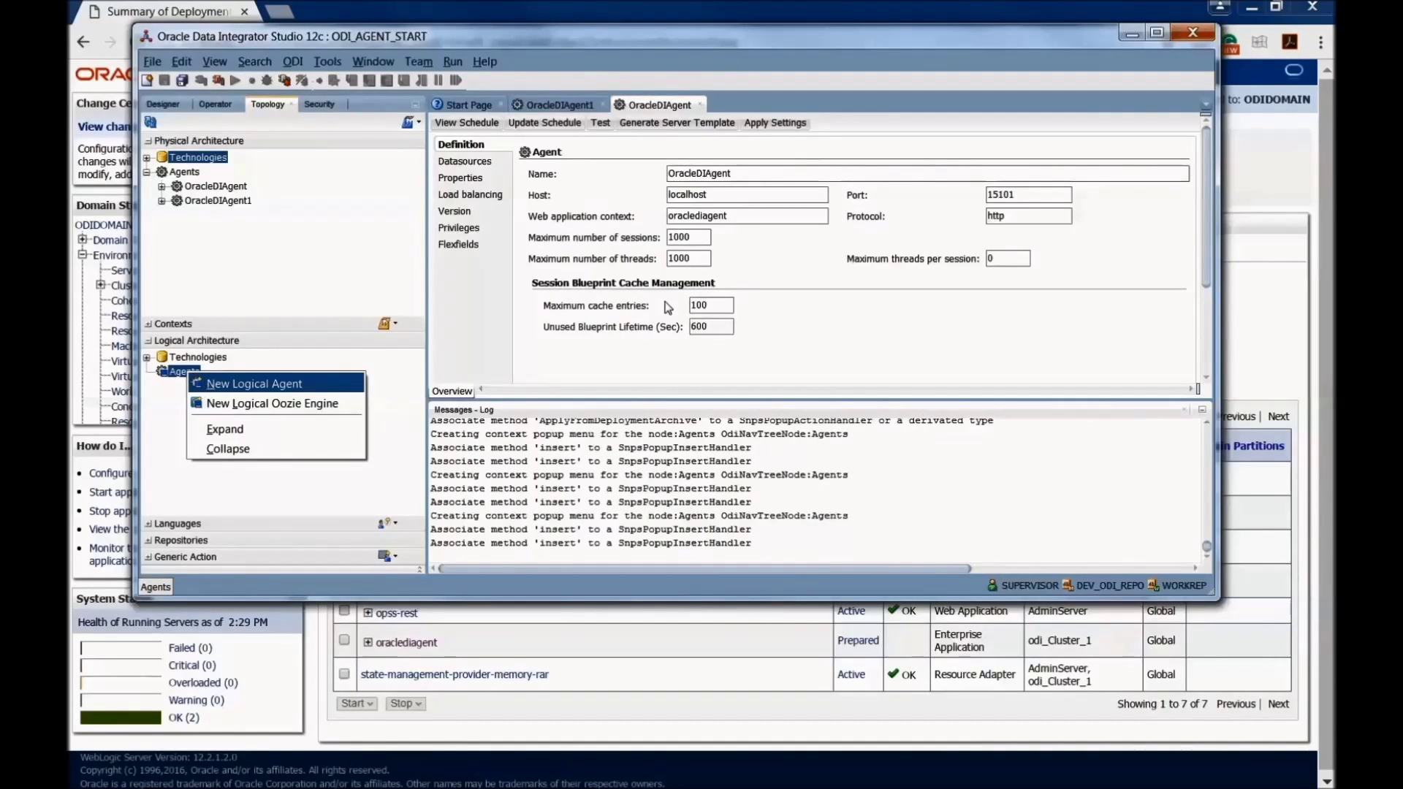
click(201, 383)
text(Oracle)
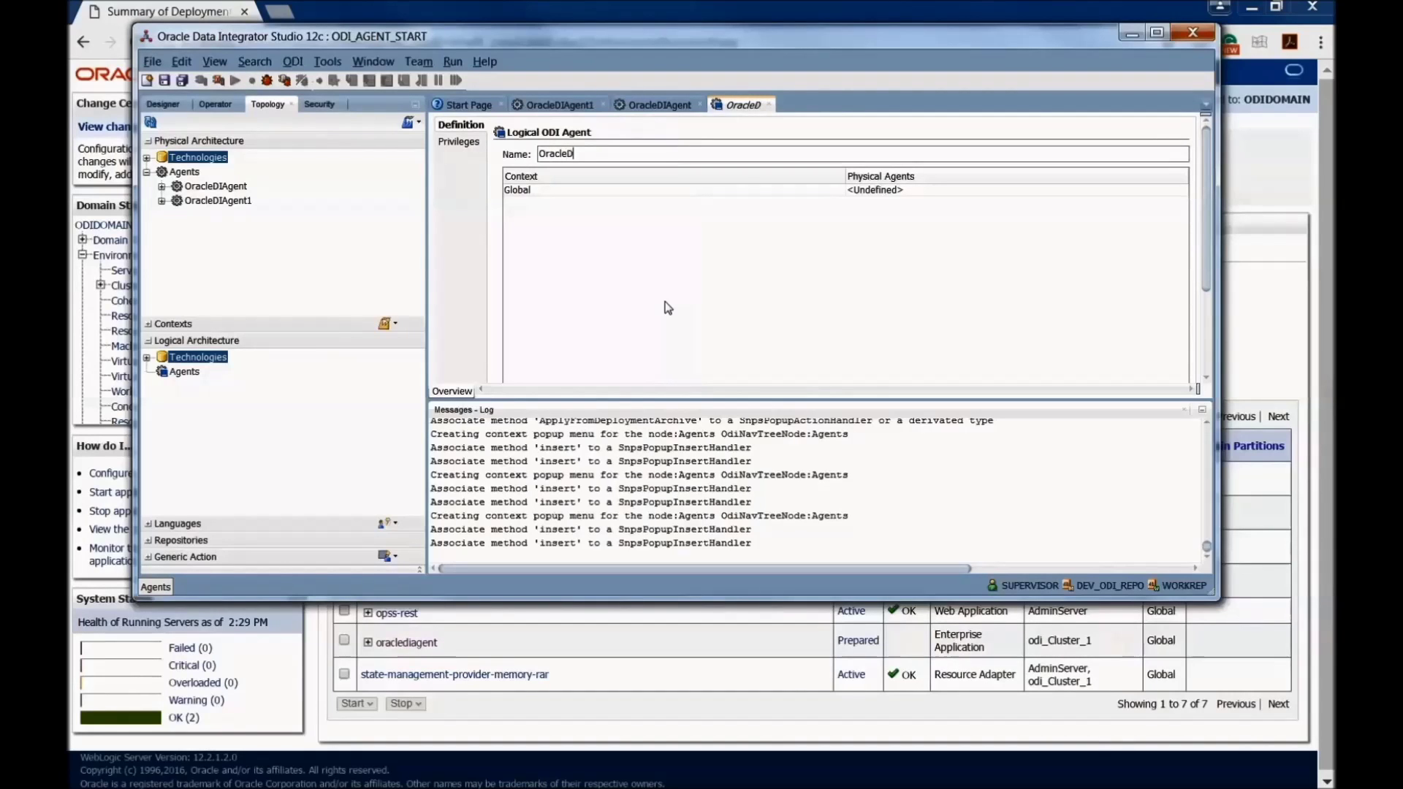
text(DIAgent1)
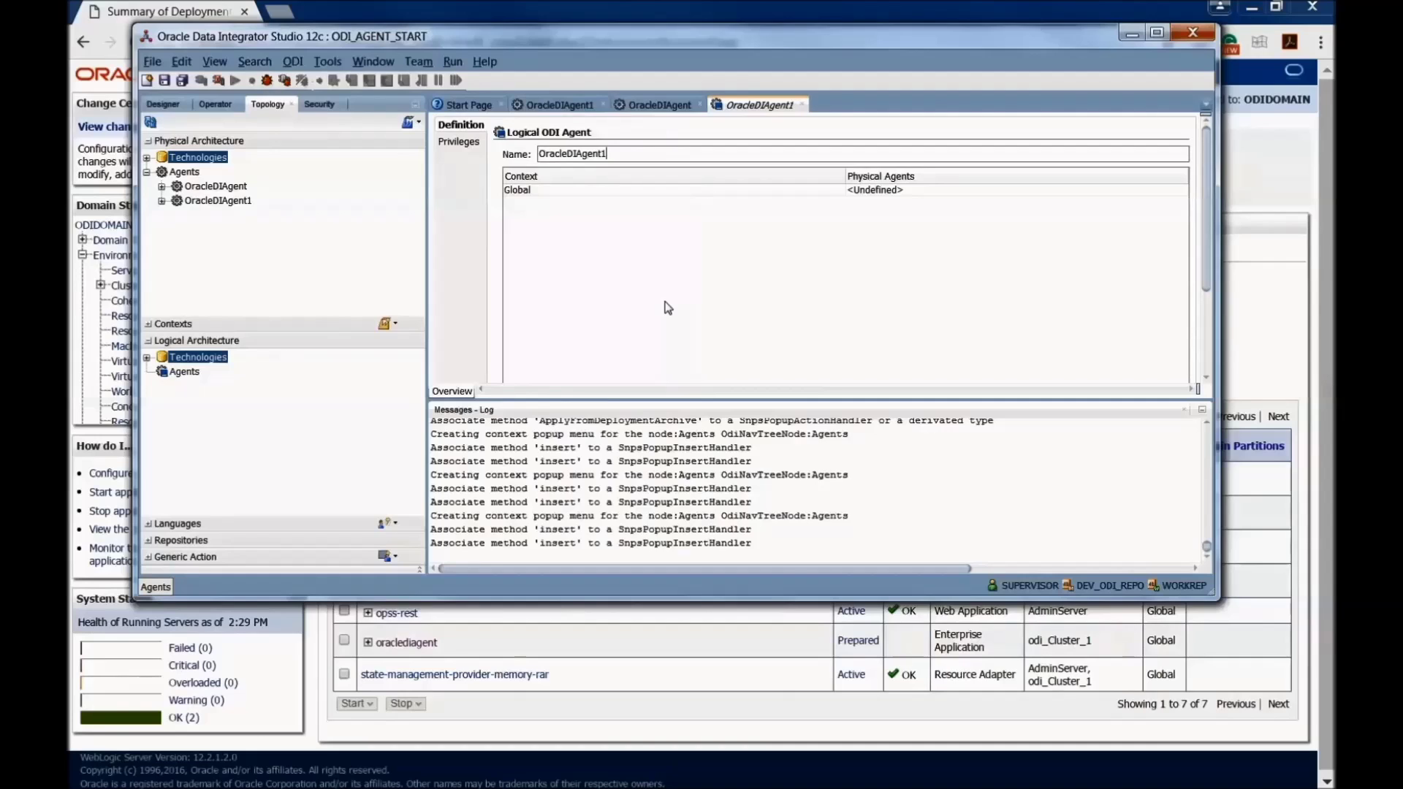
click(906, 192)
click(880, 217)
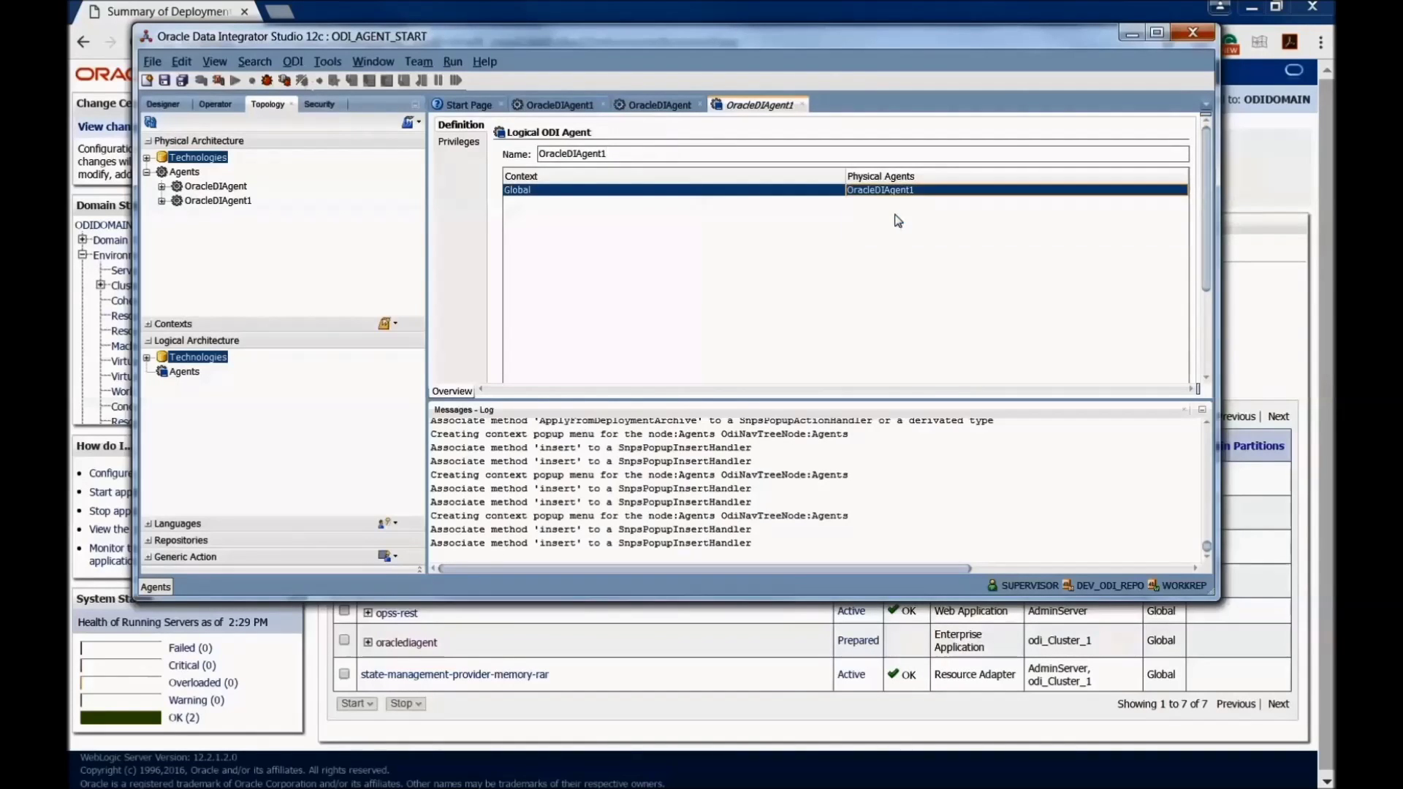
click(164, 81)
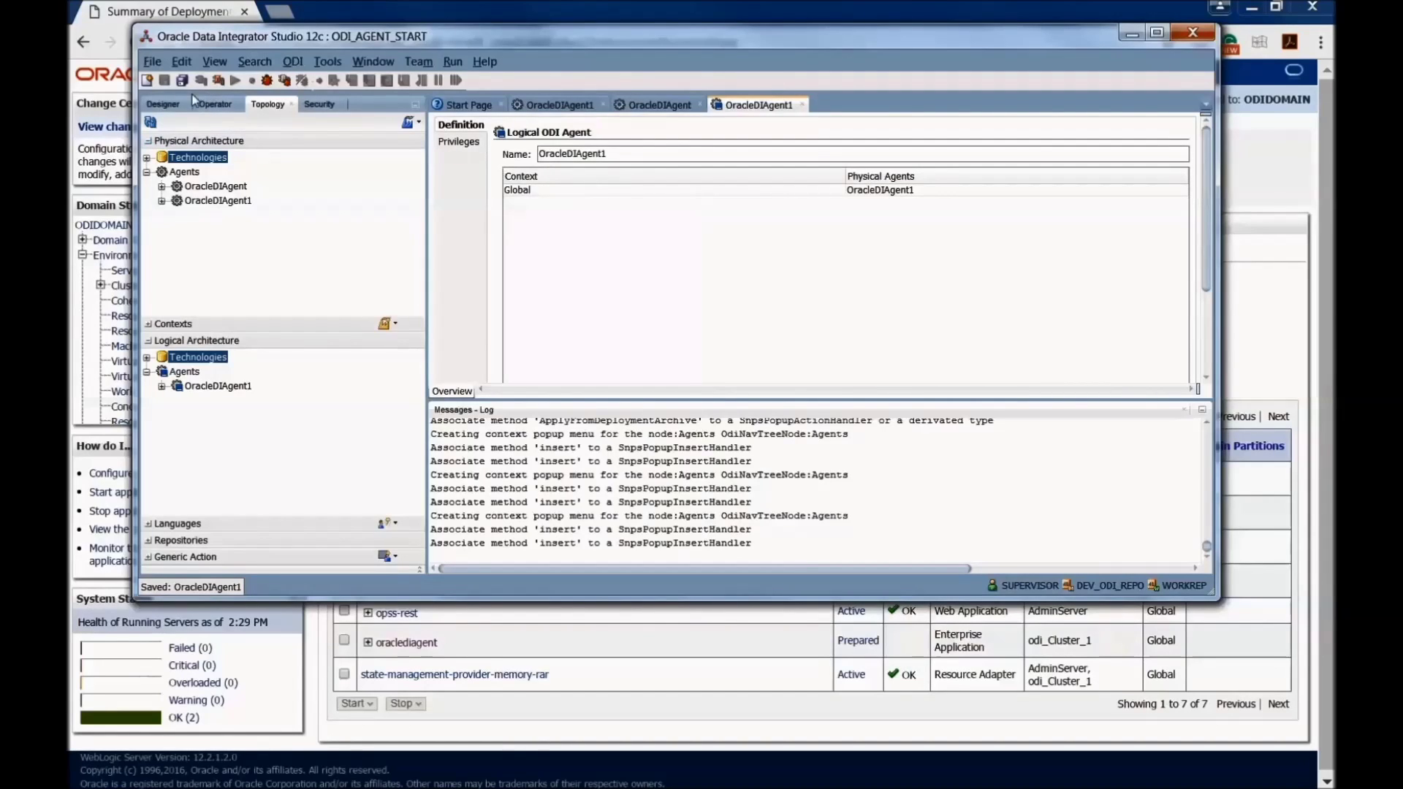
Step: Create logical agent OracleDIAgent mapped to physical OracleDIAgent in Global context, and save
right_click(179, 373)
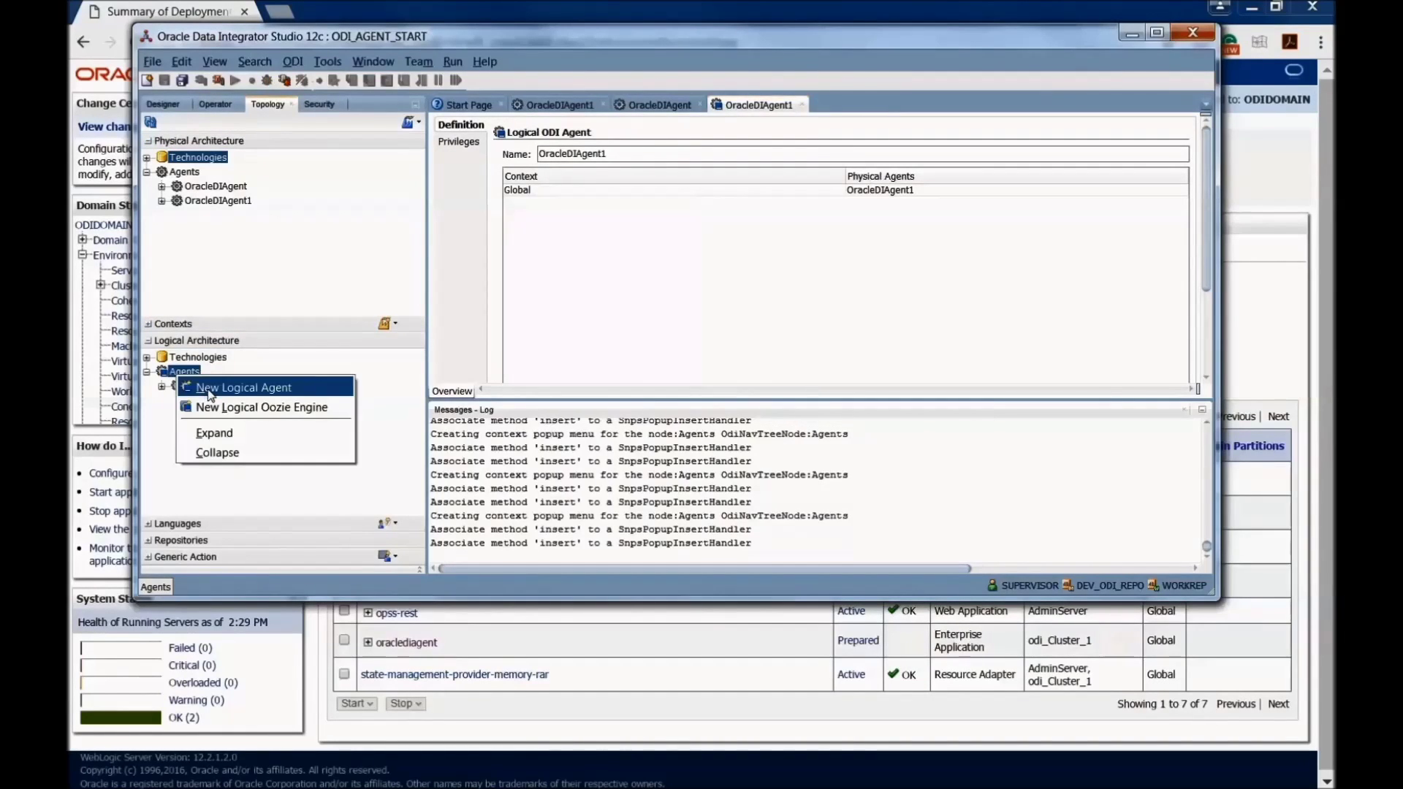
click(210, 388)
text(O)
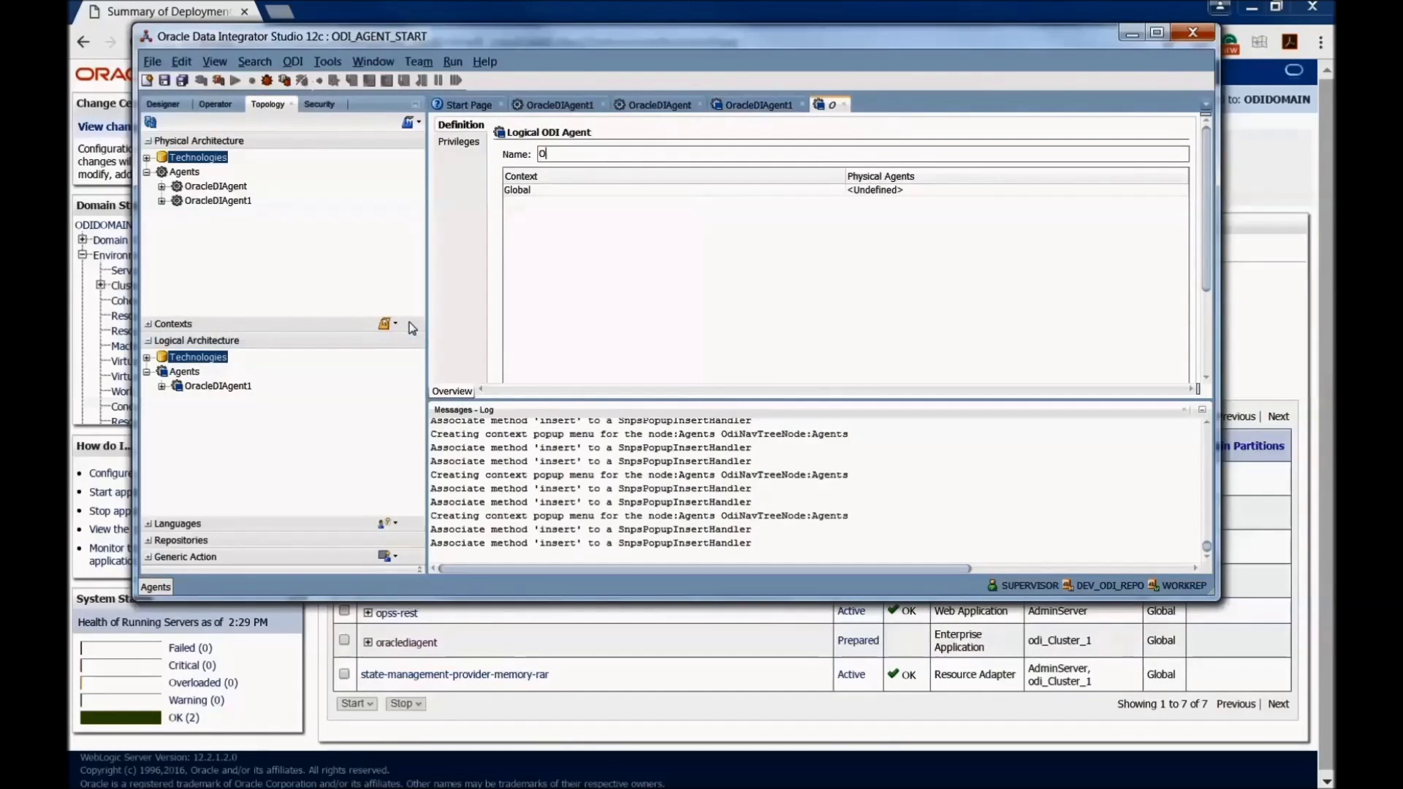
text(racleDIAgent)
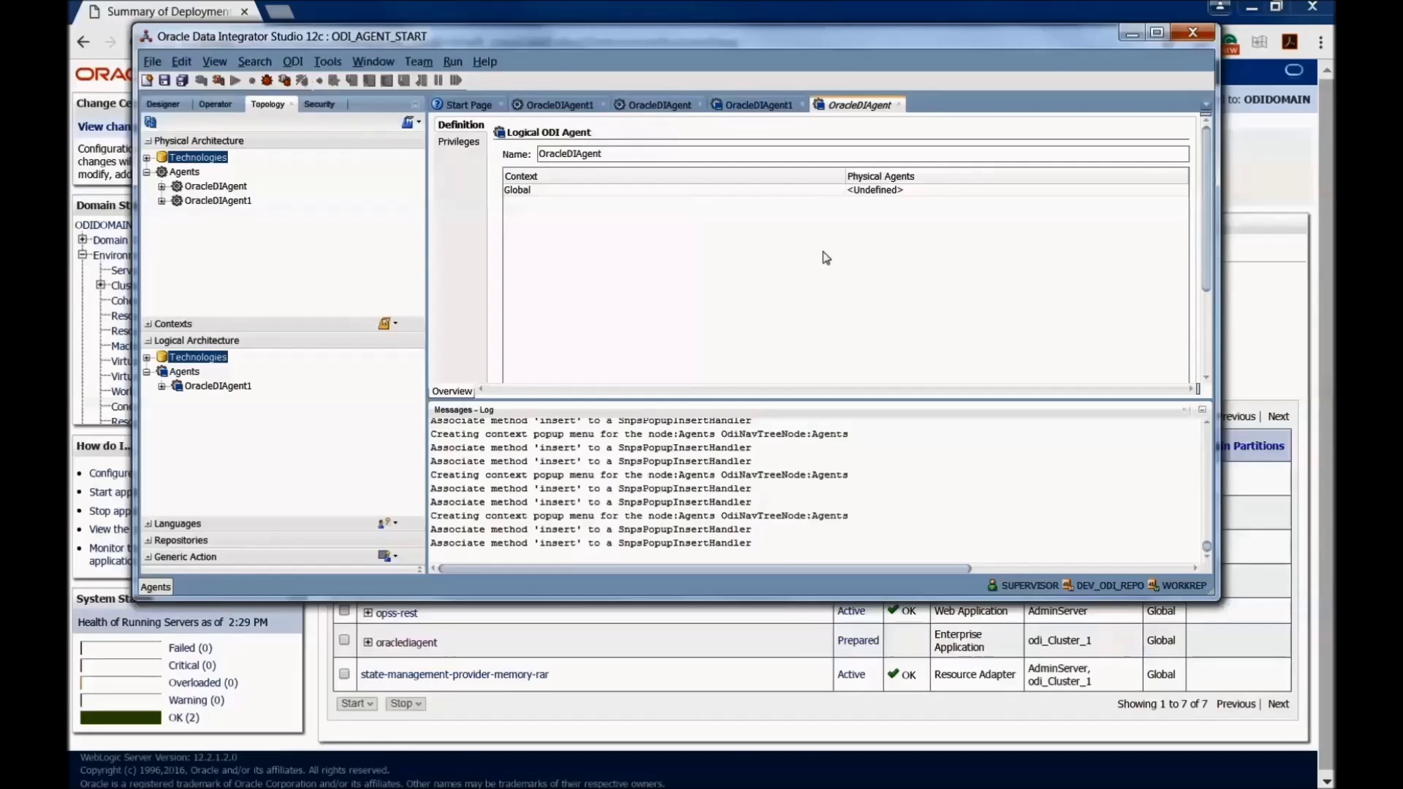
click(884, 191)
click(891, 204)
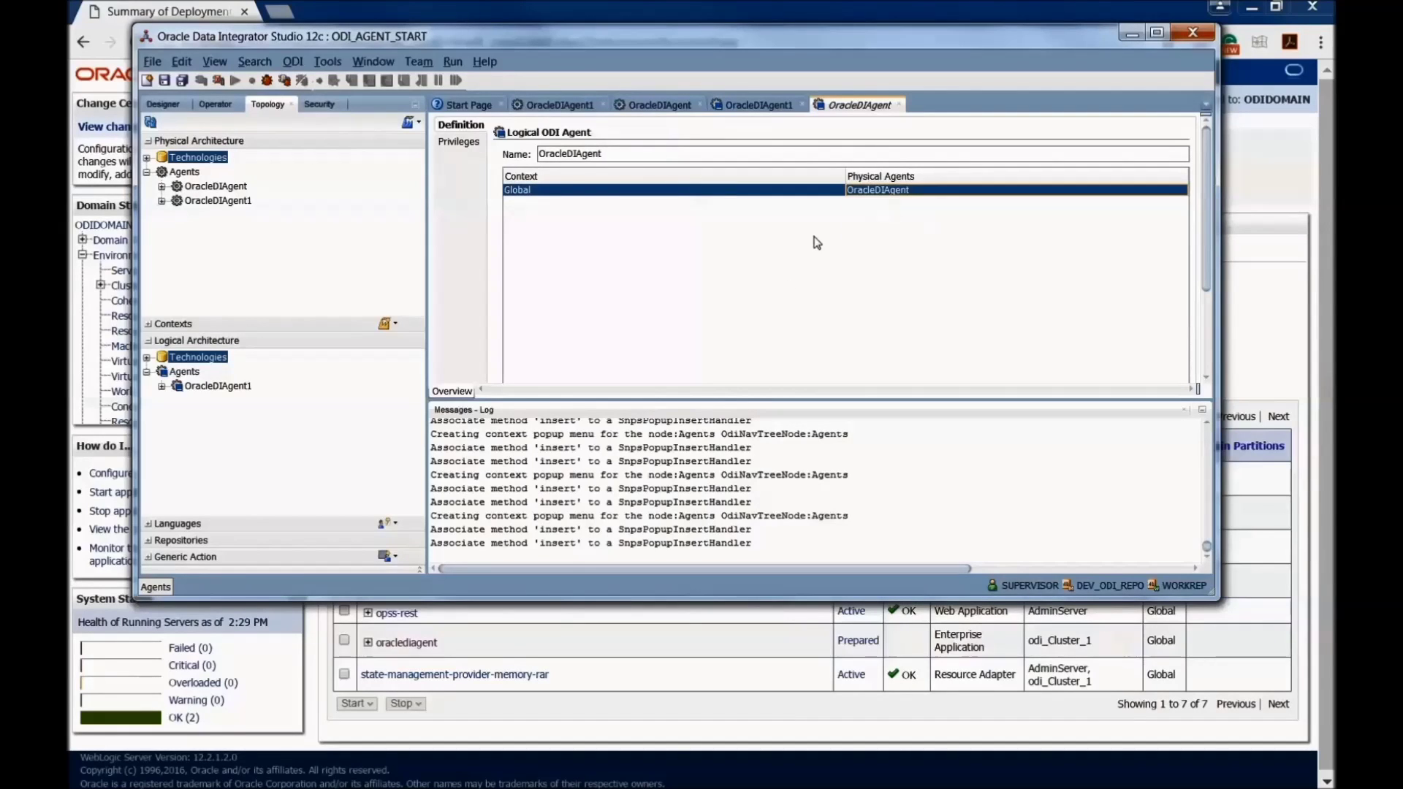
click(164, 82)
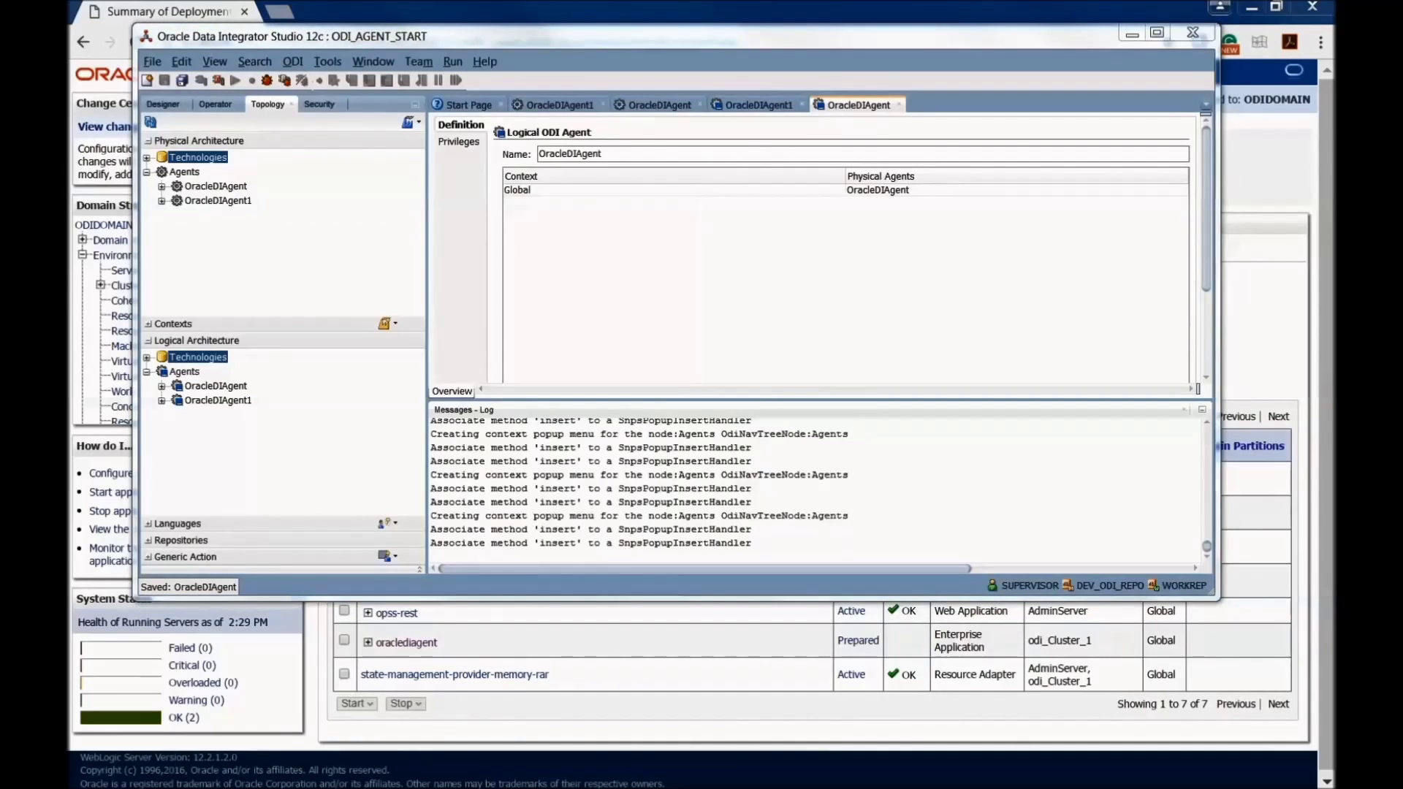
Step: Change directory to the ODIDOMAIN bin folder using the path copied from Explorer
text(cd)
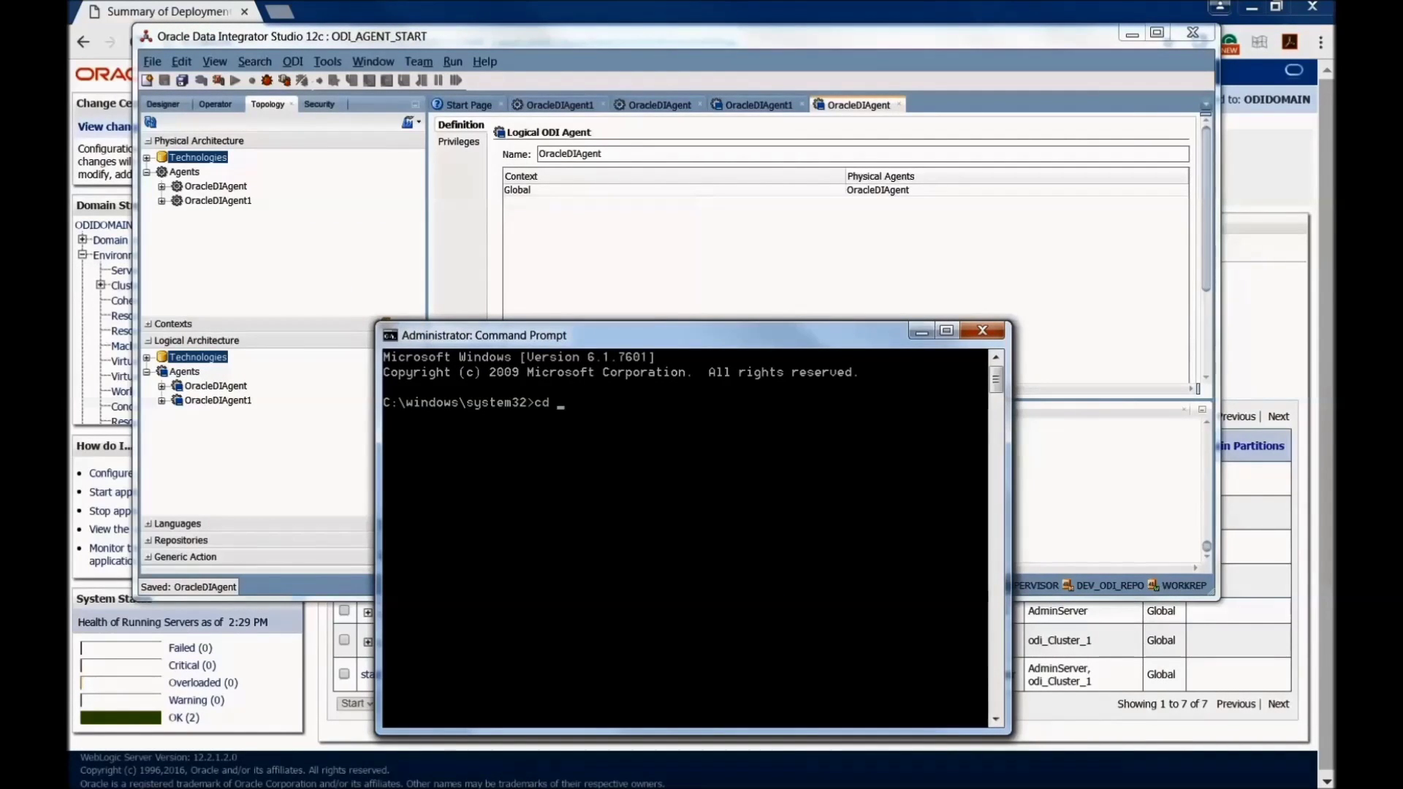
key(alt+Tab)
click(672, 434)
right_click(671, 437)
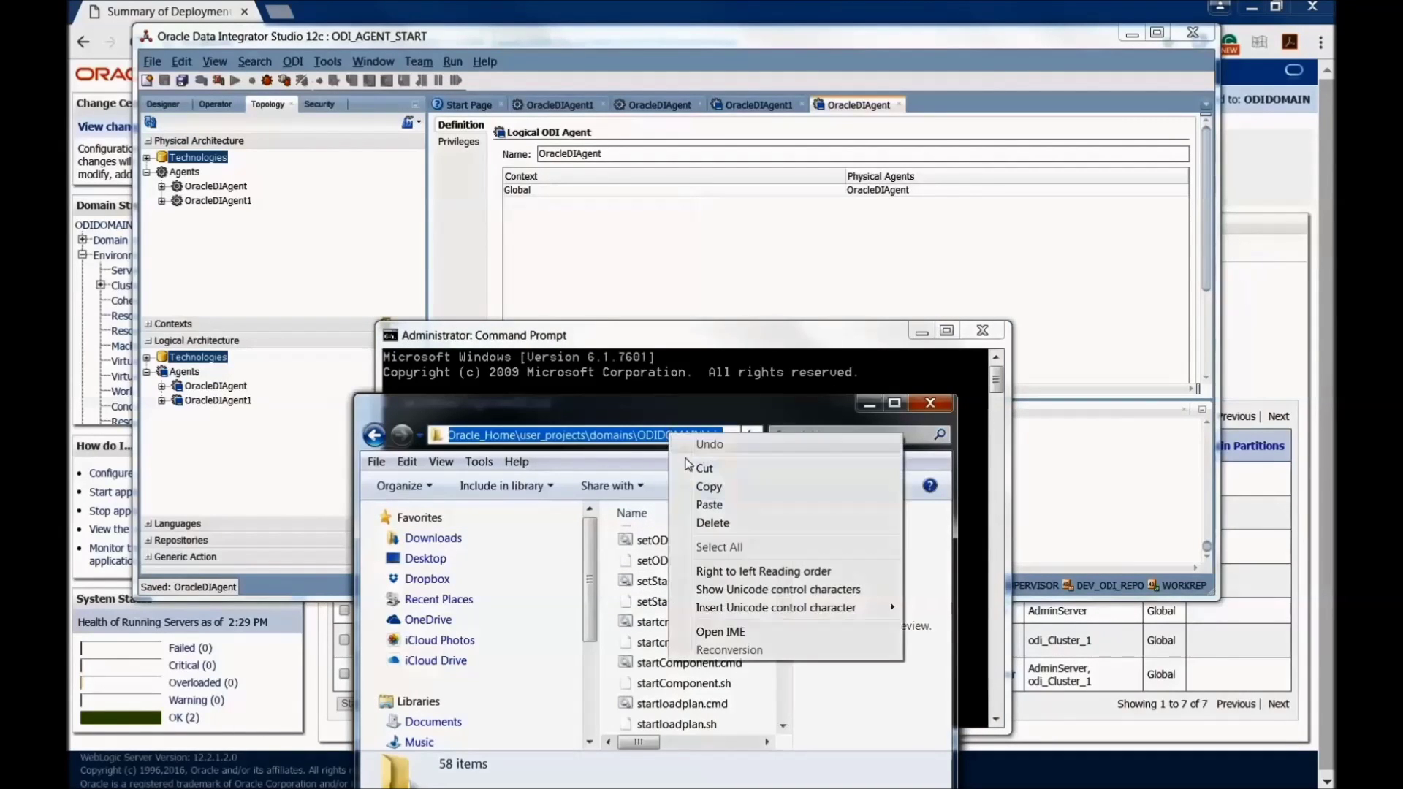
click(708, 487)
click(608, 379)
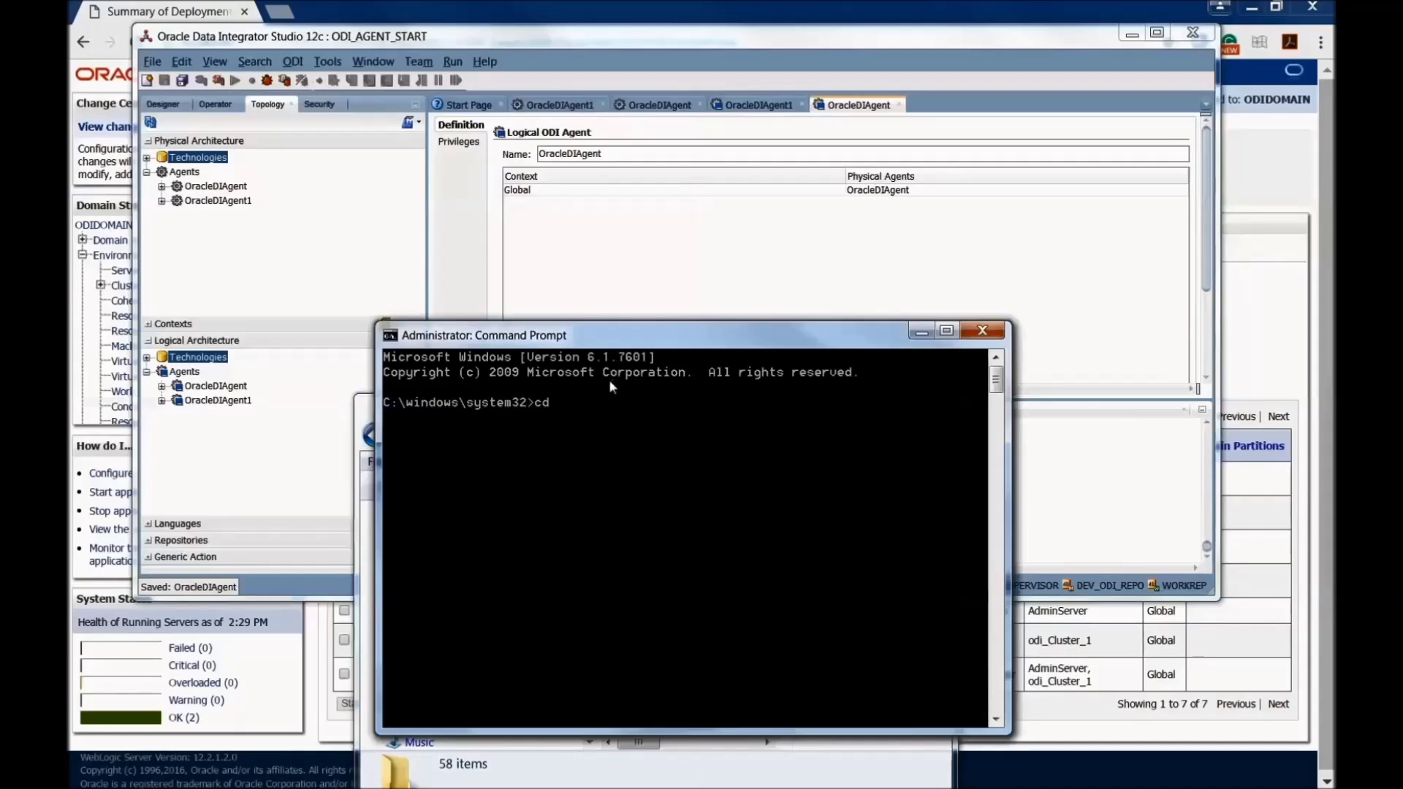
right_click(573, 335)
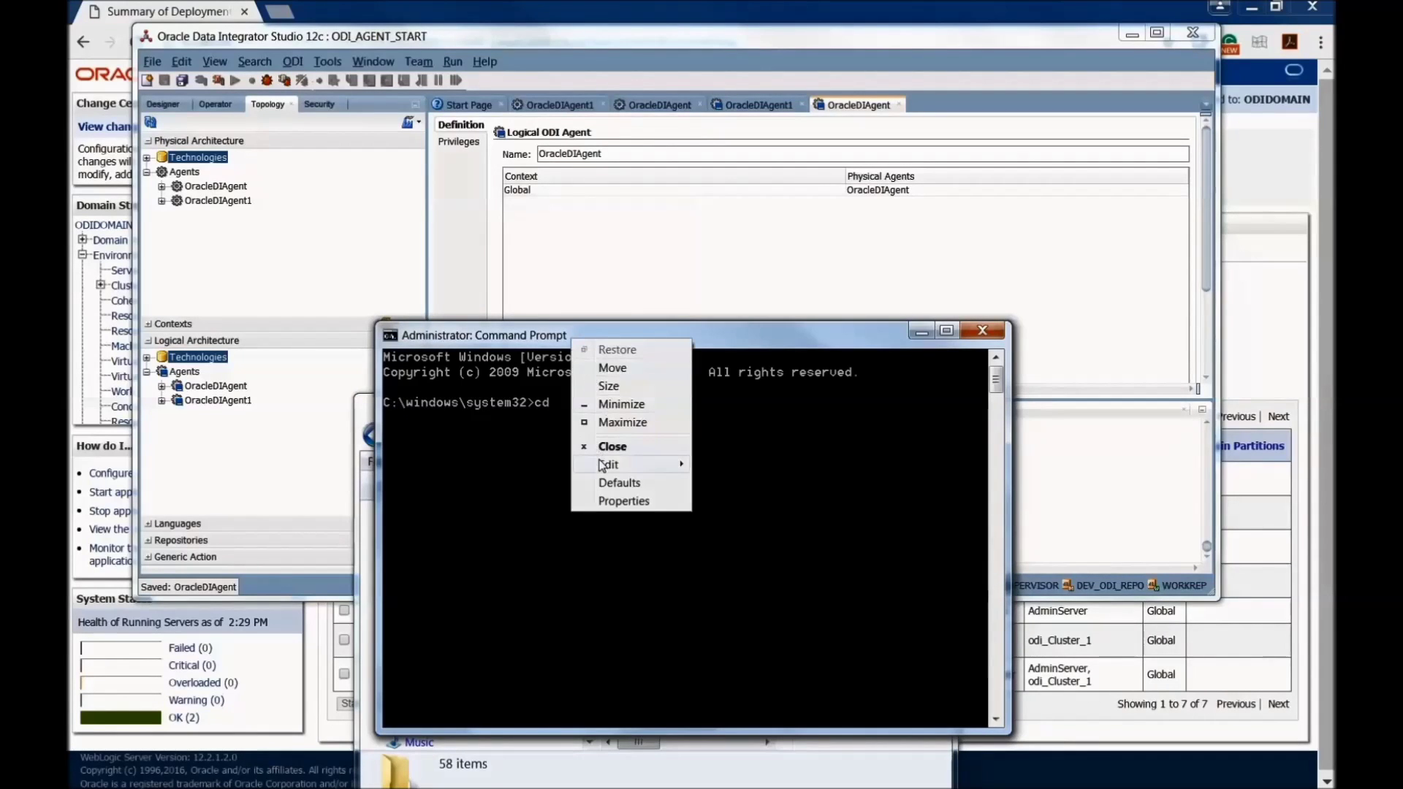
mouse_move(603, 464)
click(738, 502)
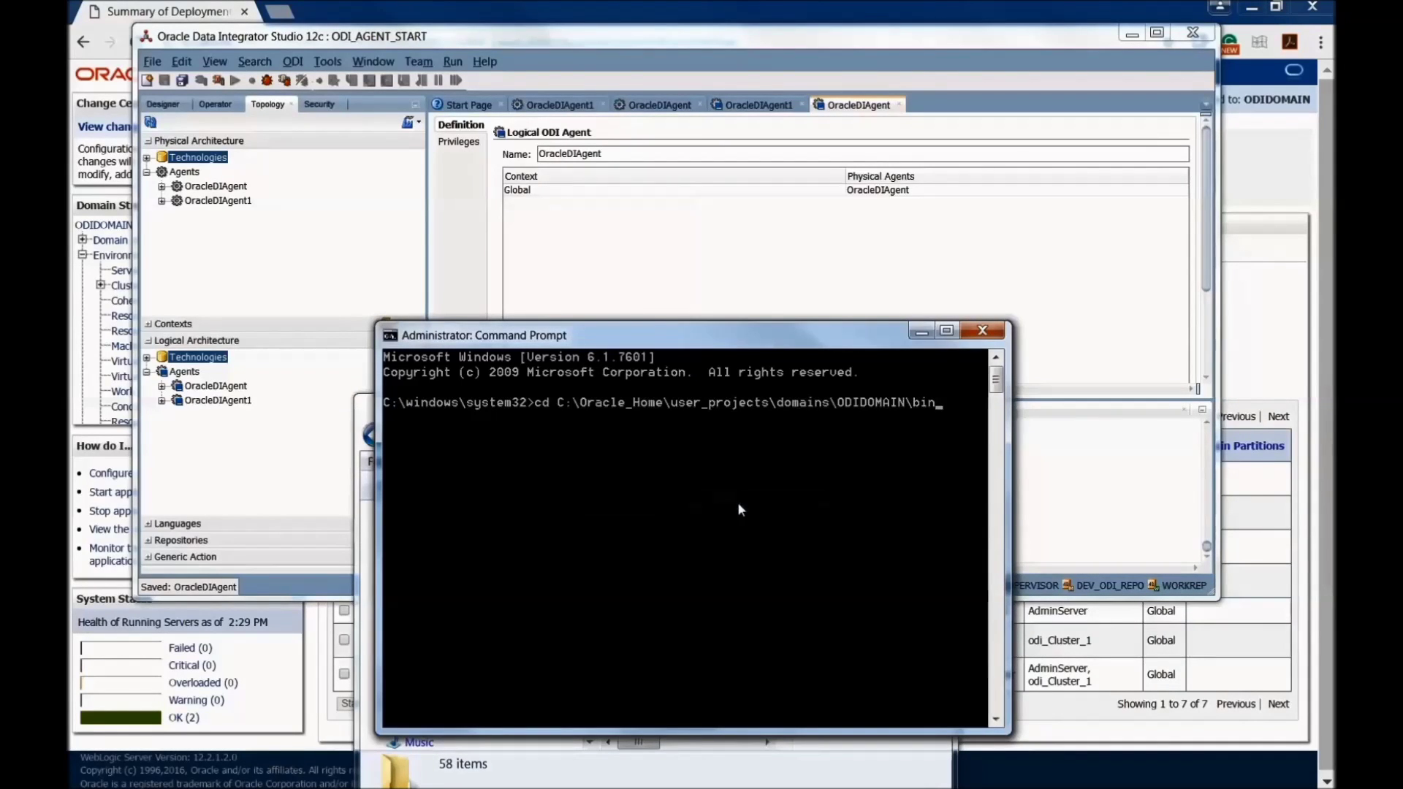
key(Return)
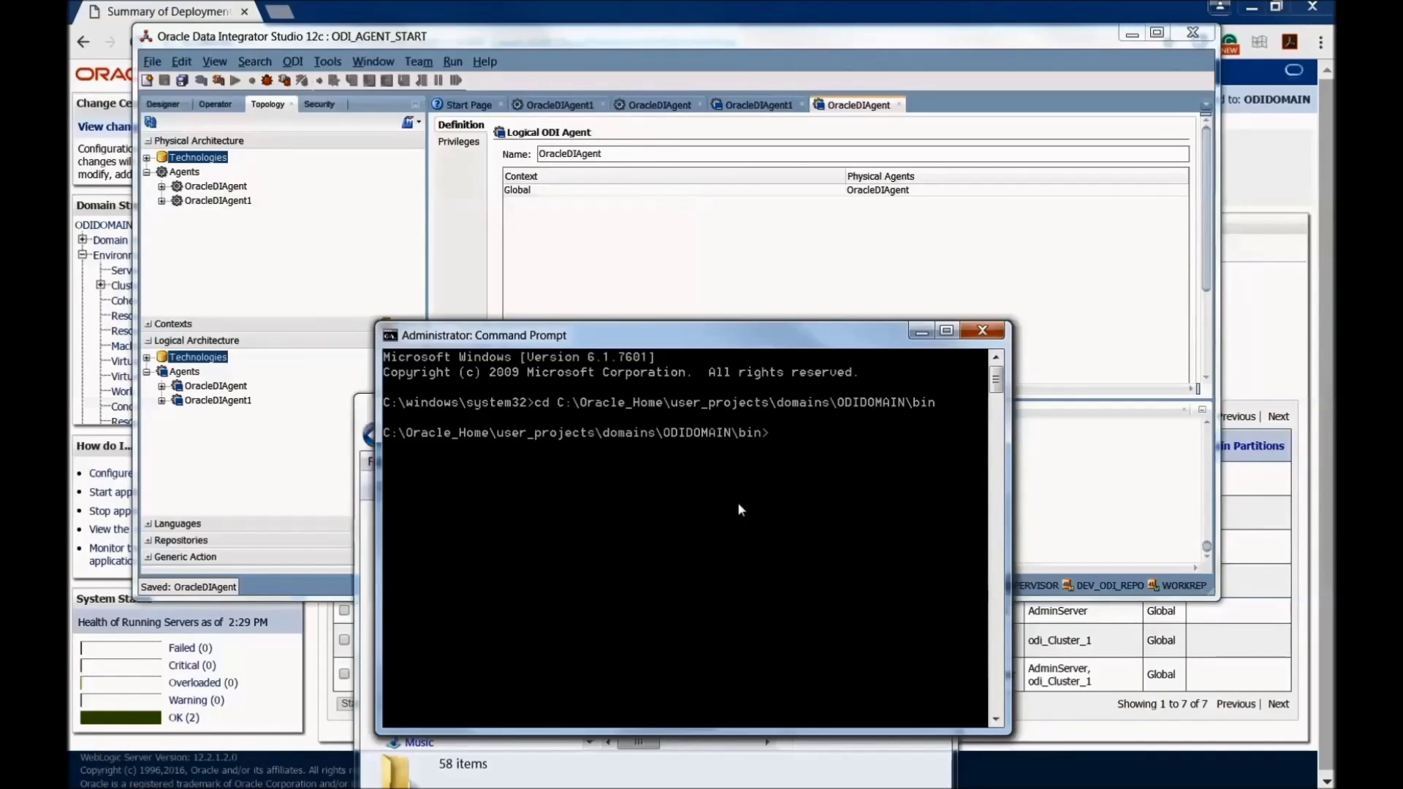
Step: Run agent.cmd -NAME=OracleDIAgent1 to start the standalone agent
click(365, 407)
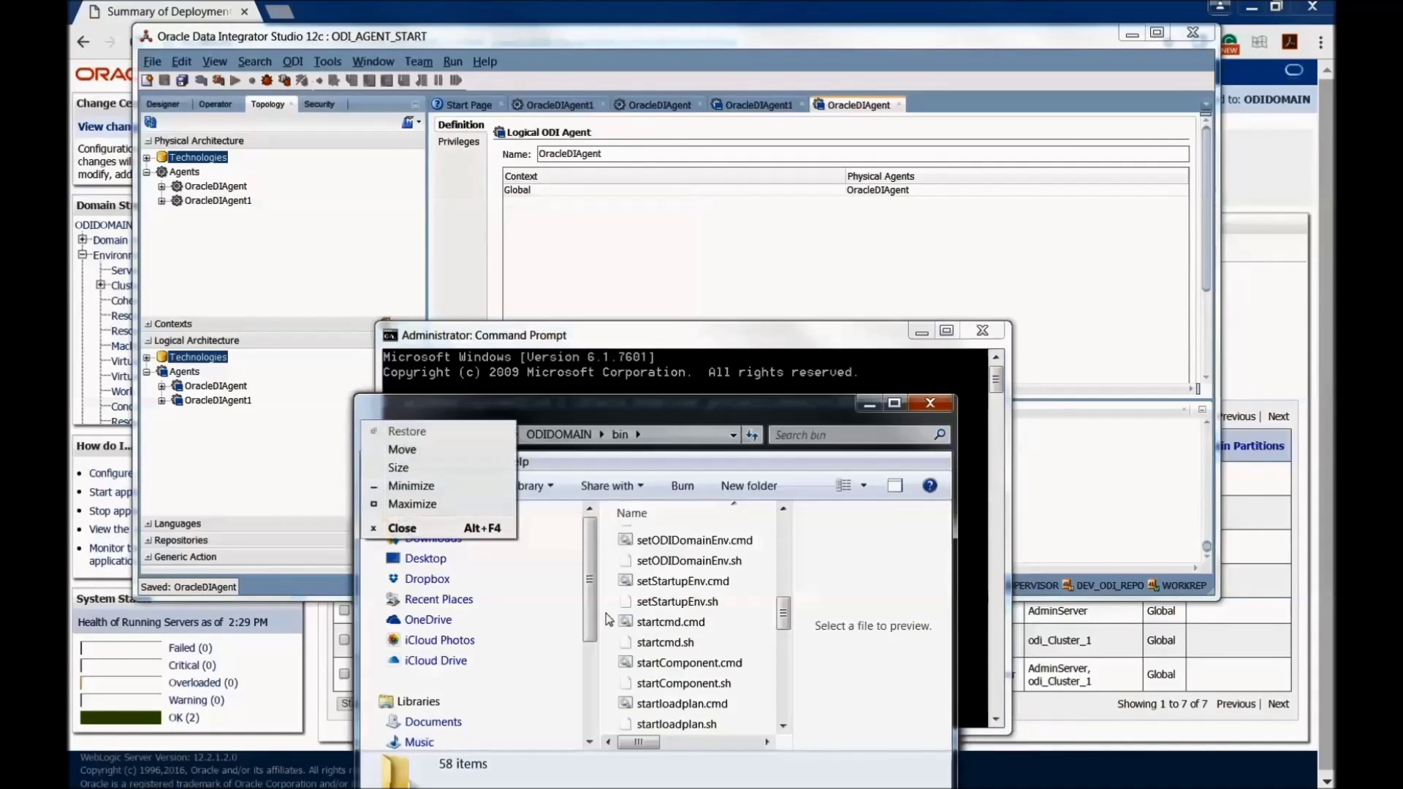
click(783, 620)
drag(783, 620, 783, 537)
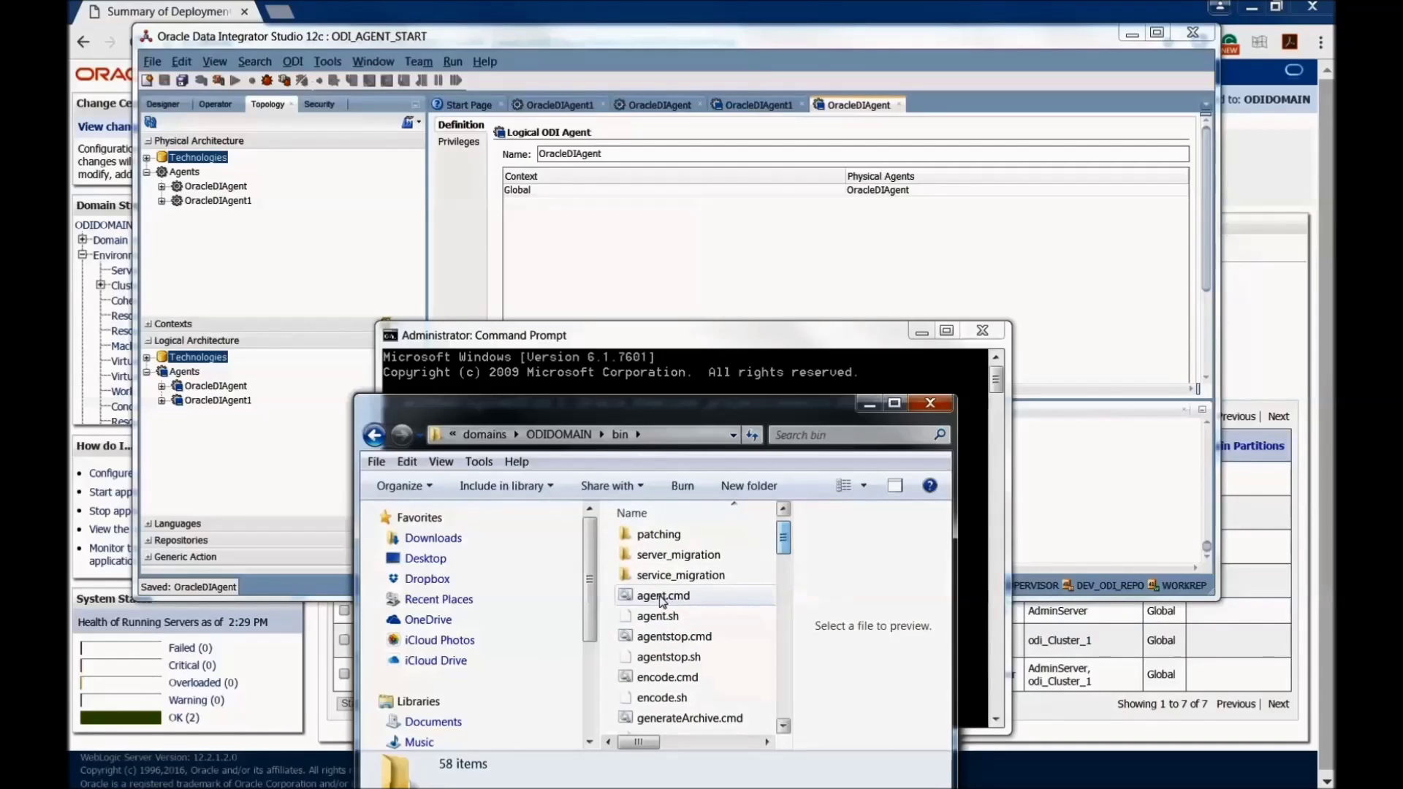
click(574, 338)
text(agent.cm)
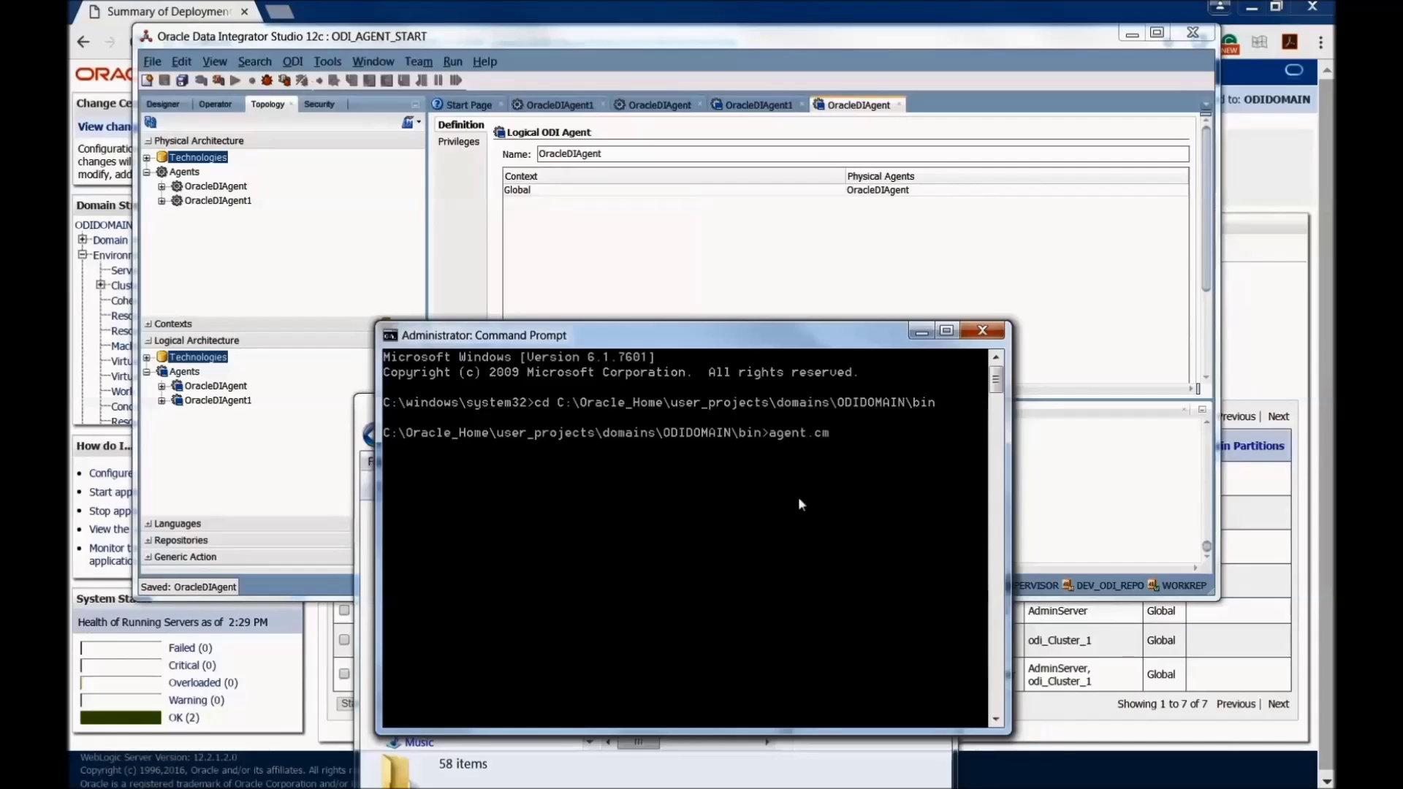
text(d -NAME=OracleDIAgent)
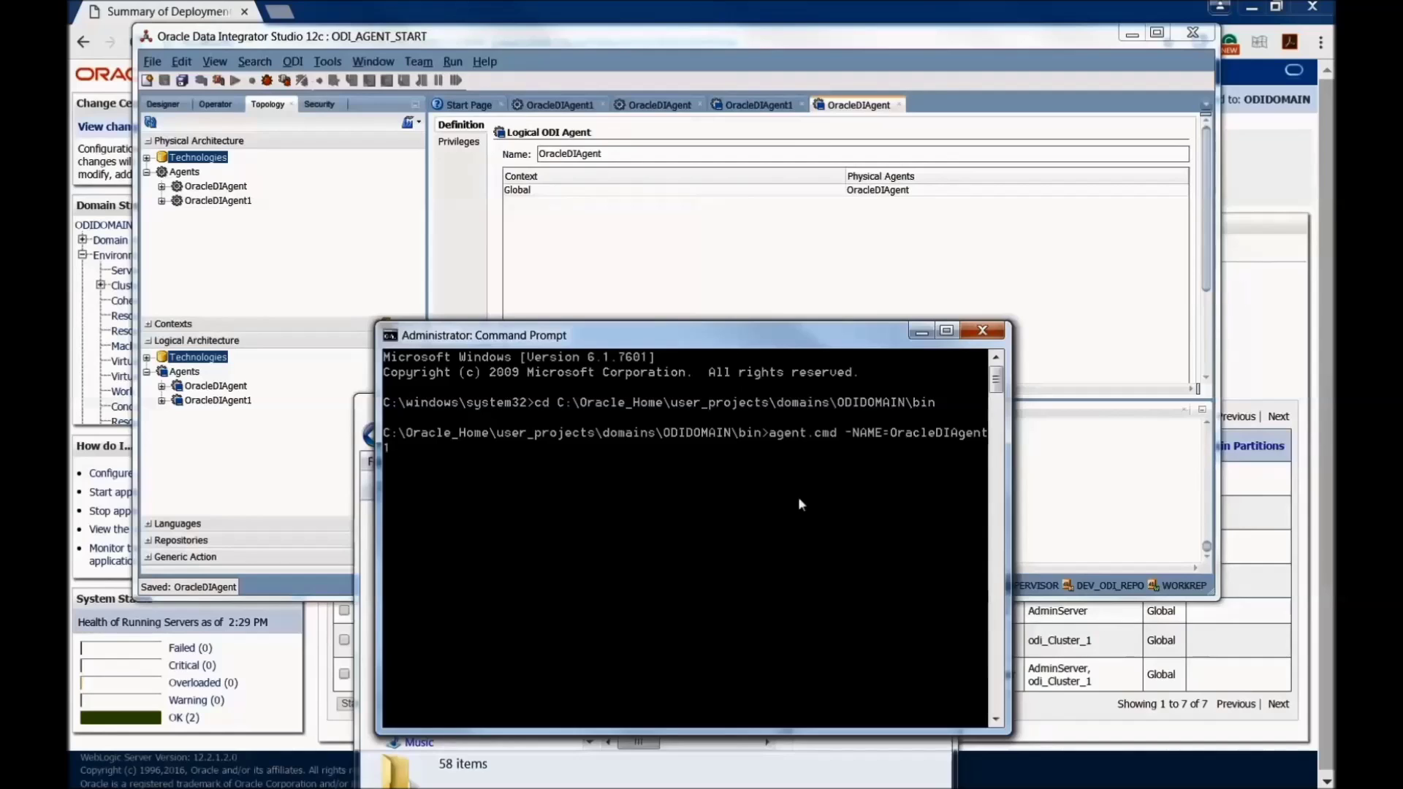
key(Return)
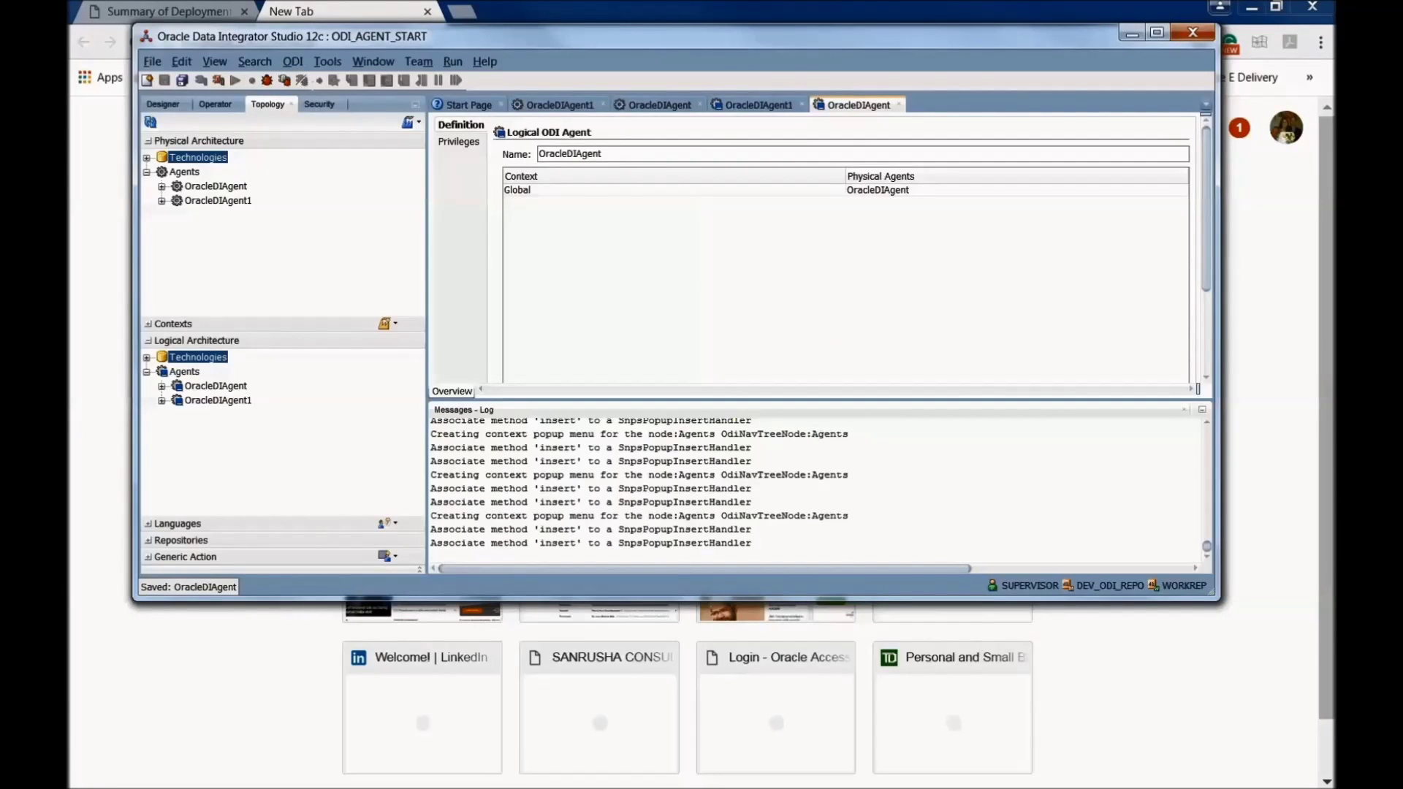
Step: Check the Ping reply at localhost:20910/oraclediagent, then return to Summary of Deployments
double_click(219, 201)
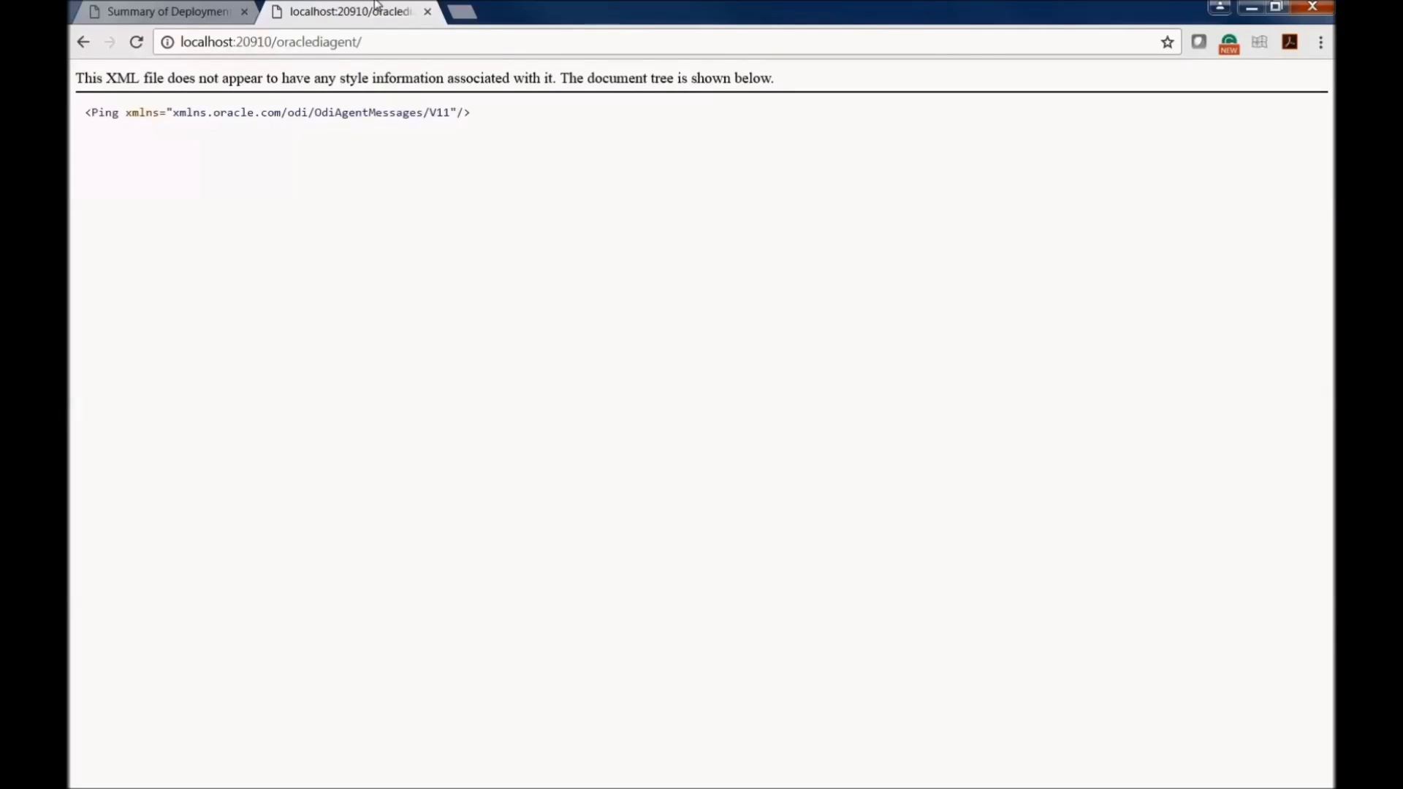
click(179, 22)
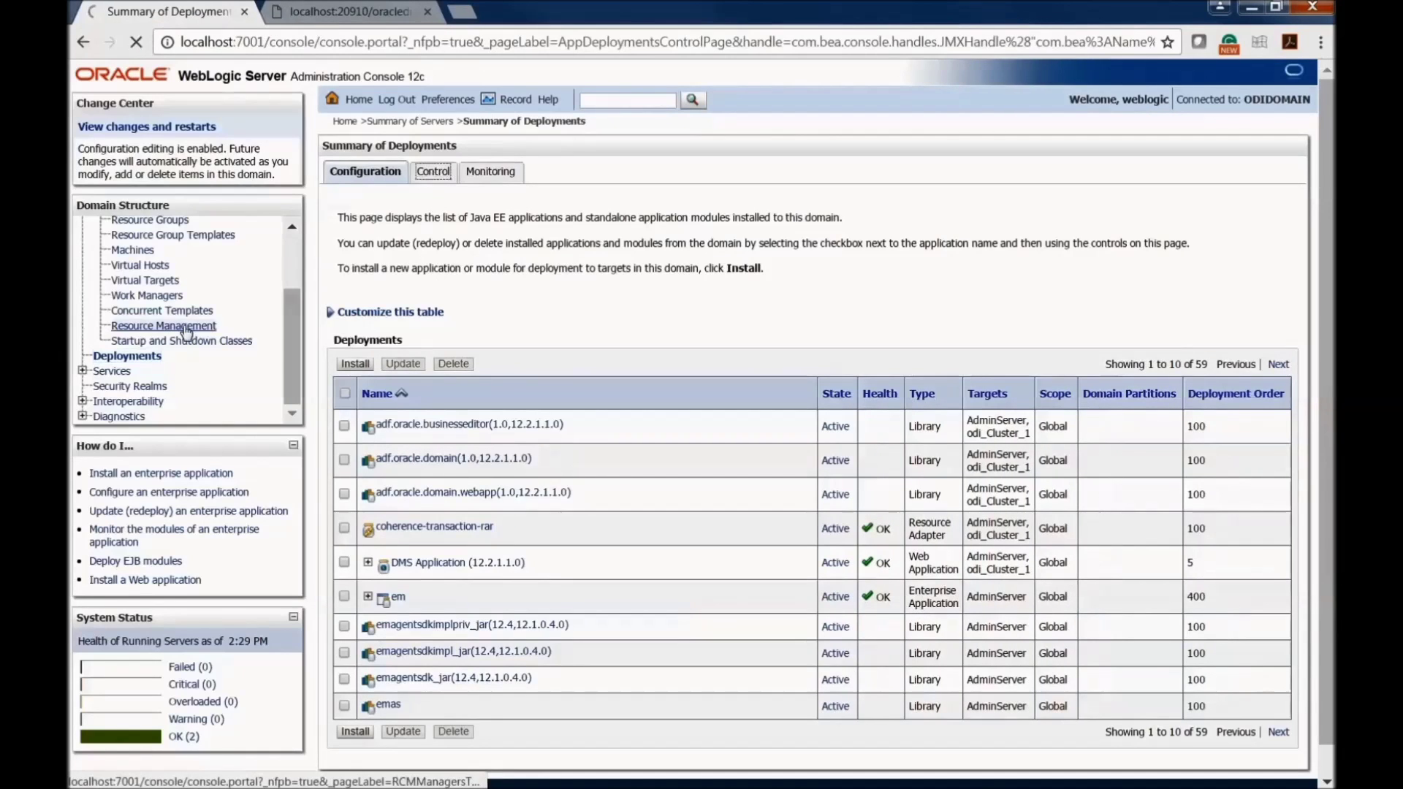
Step: Start the oraclediagent deployment from the Deployments Control tab, servicing all requests
click(128, 358)
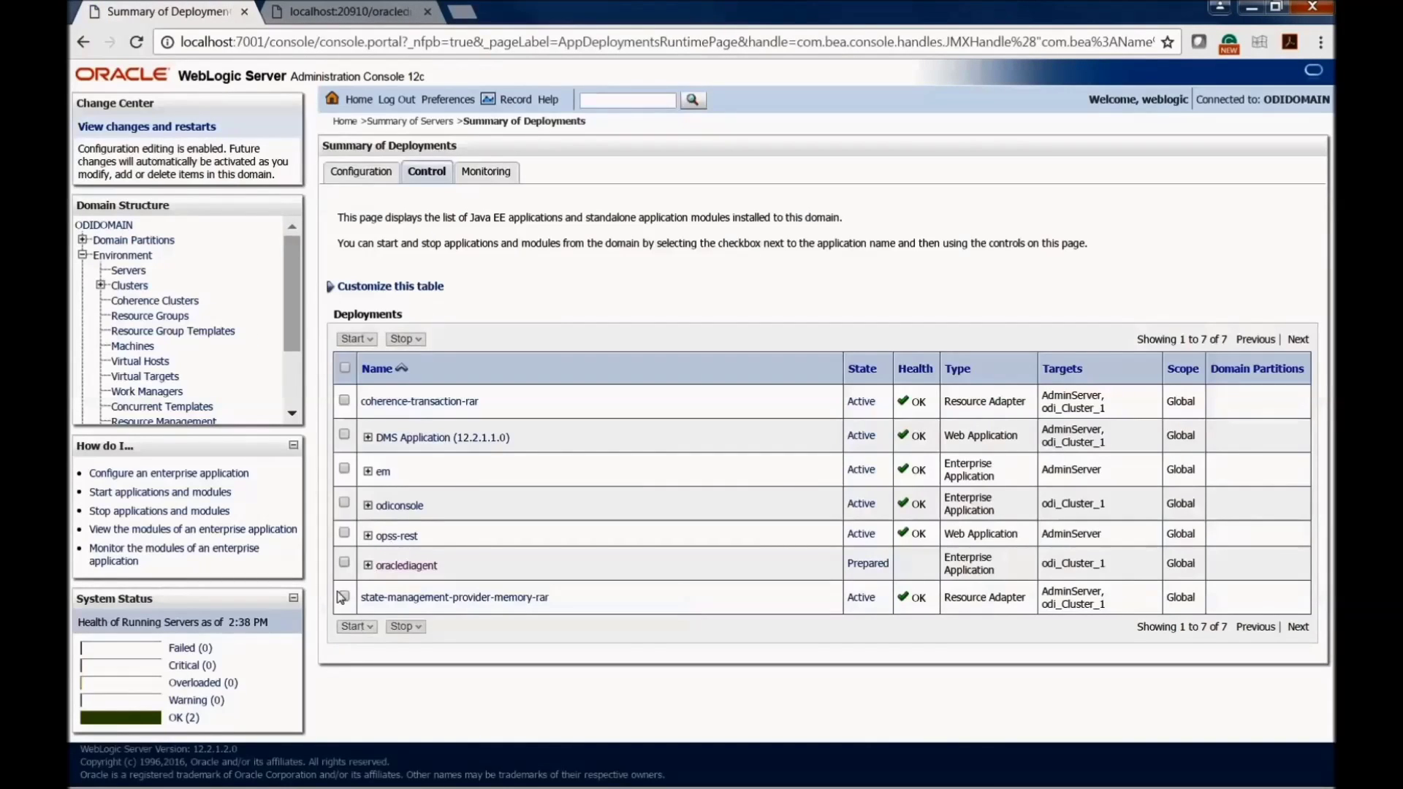
click(344, 562)
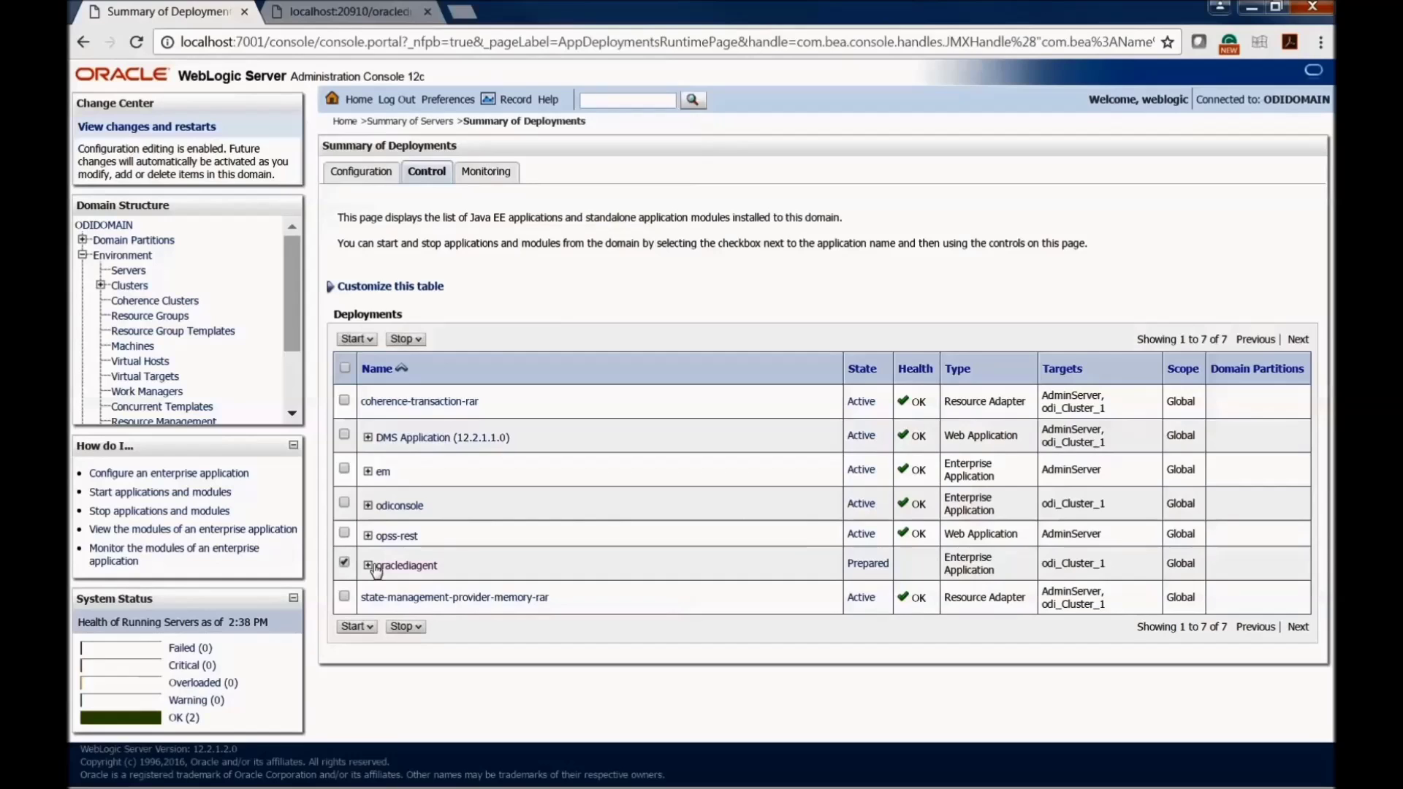
click(357, 626)
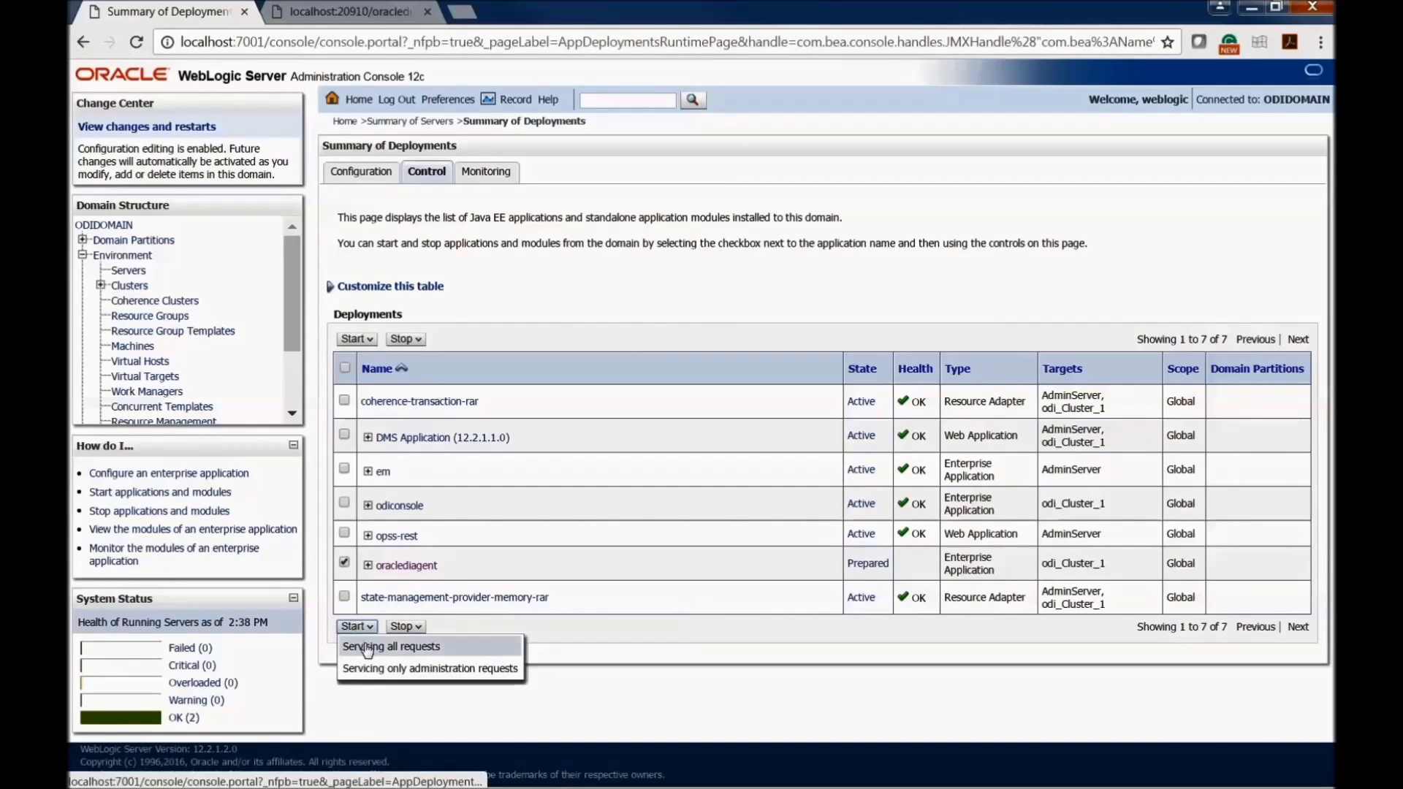
click(368, 648)
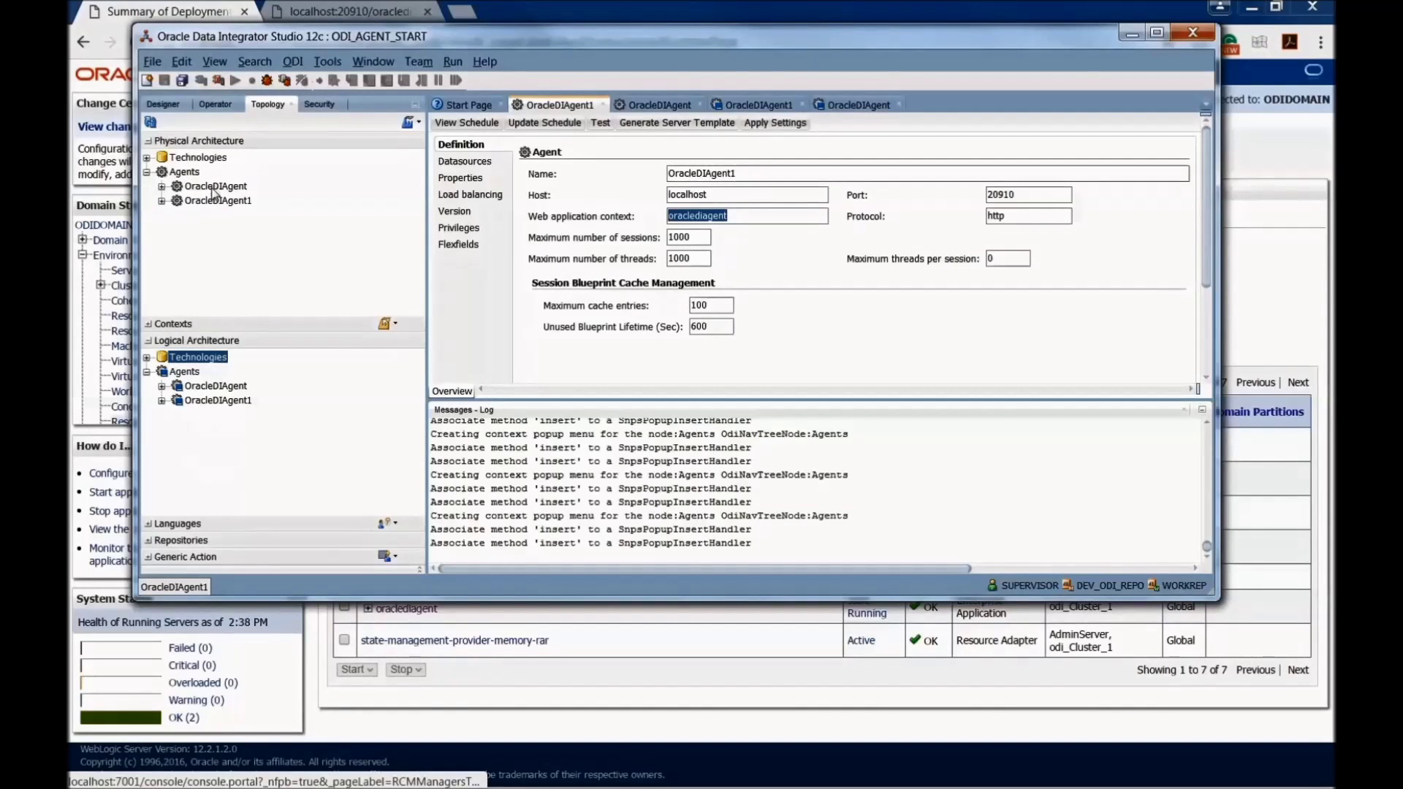
Step: Test physical agents OracleDIAgent1 and OracleDIAgent, both succeeding with agent version 12.2.1
click(211, 201)
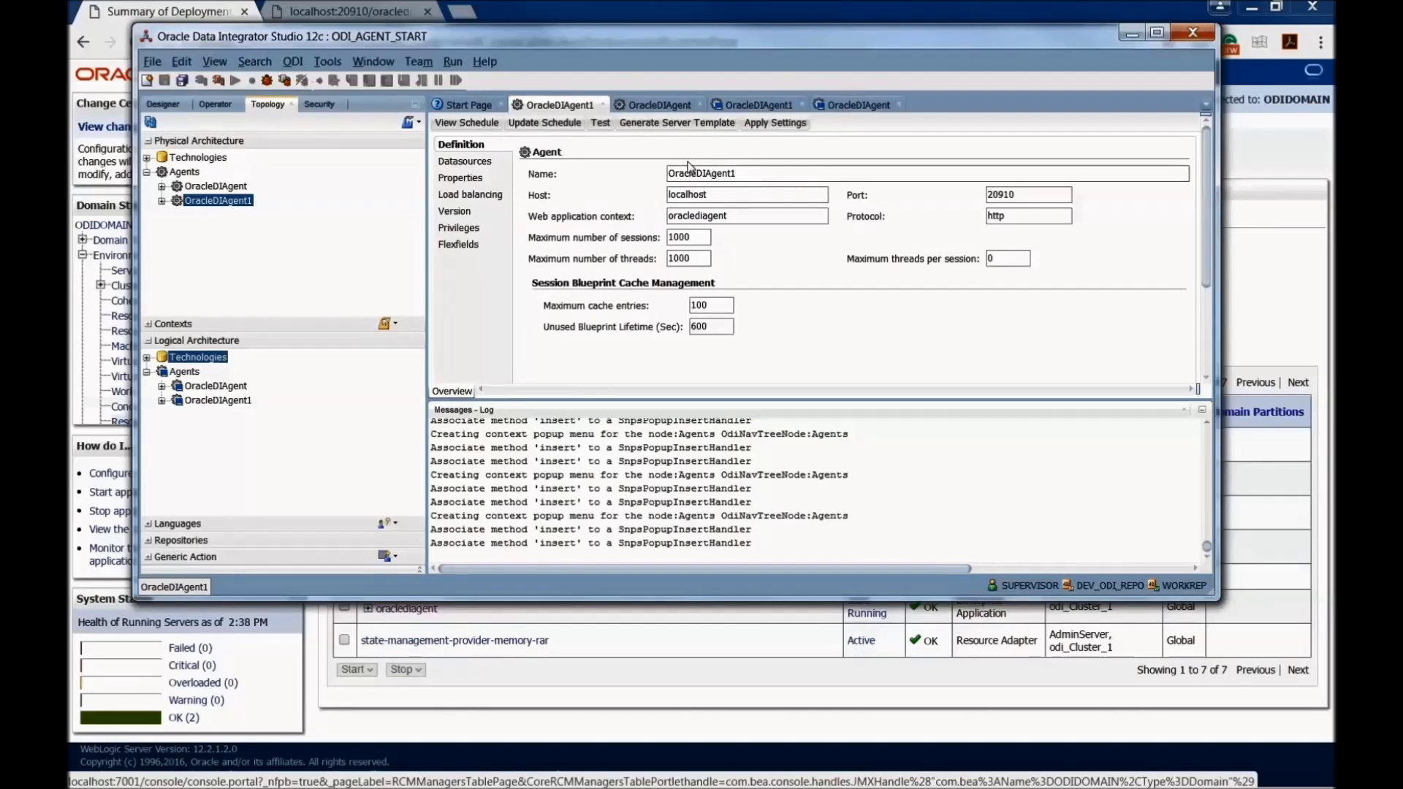
click(601, 124)
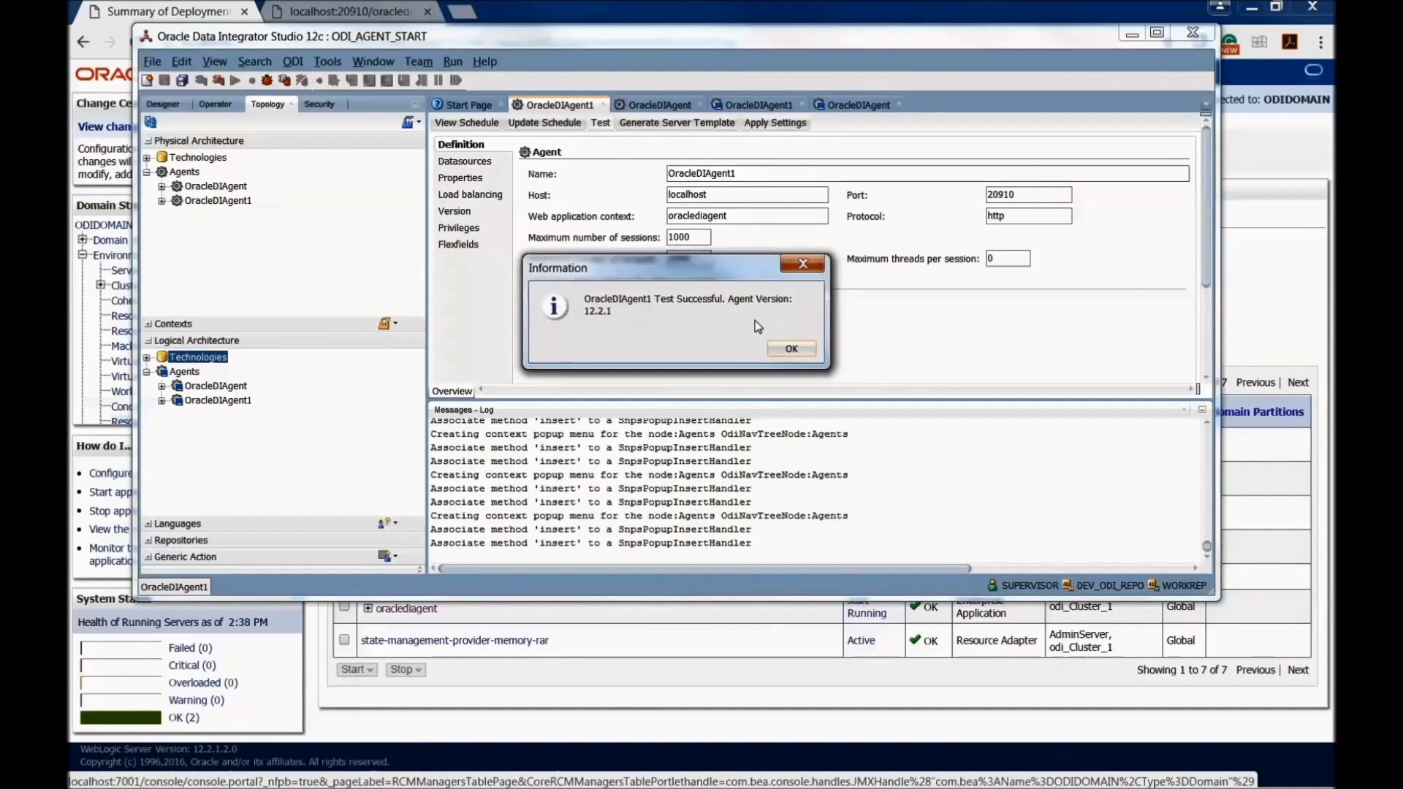
click(790, 349)
click(216, 187)
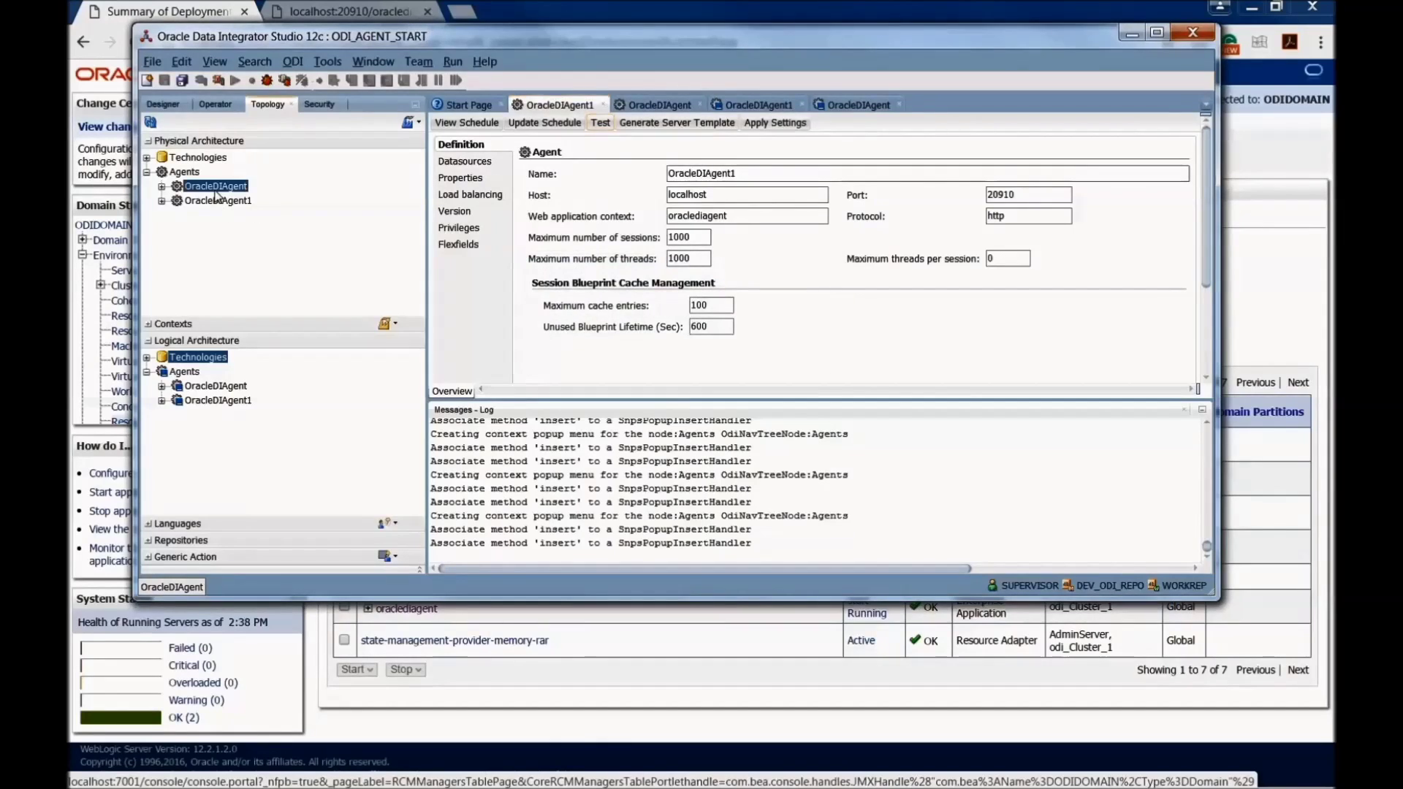
double_click(215, 188)
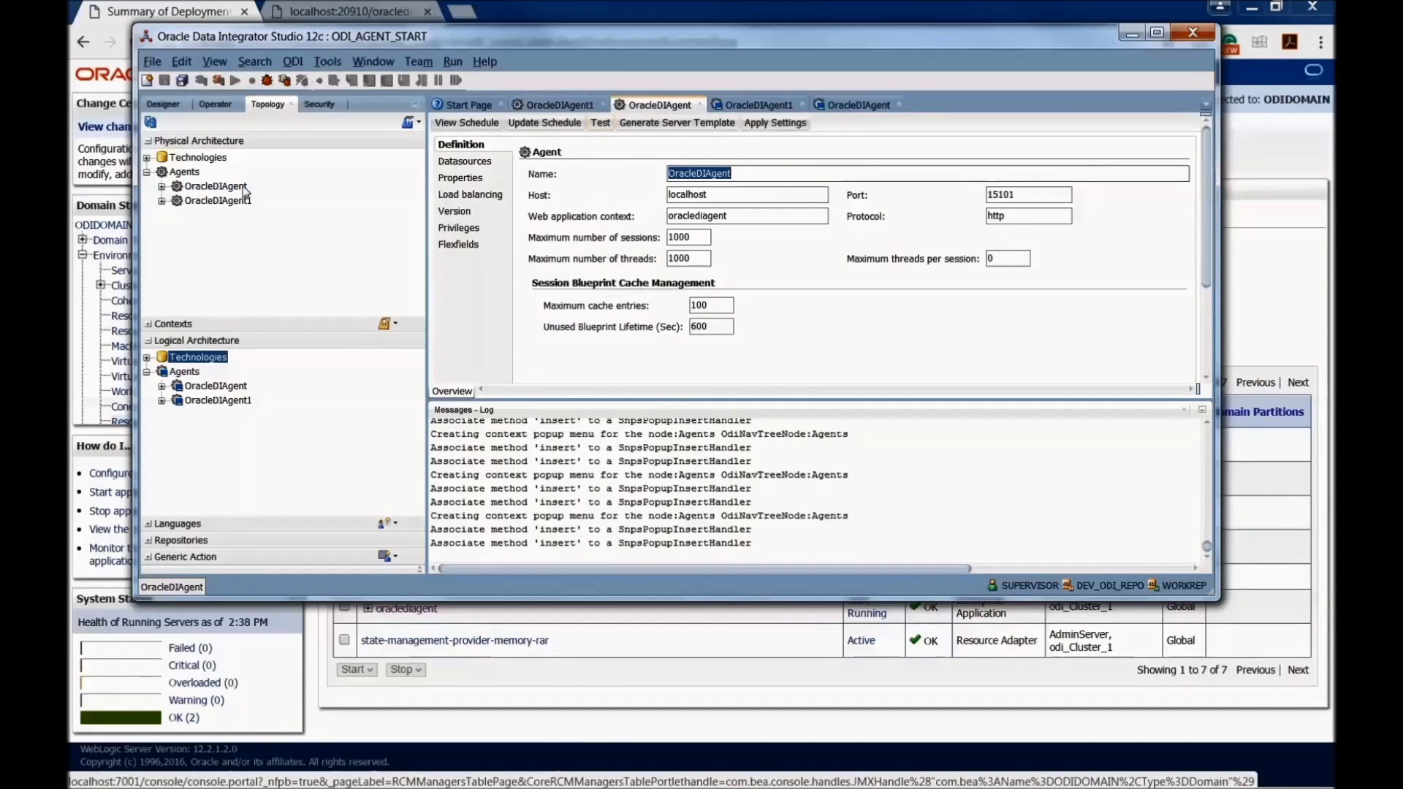
click(599, 123)
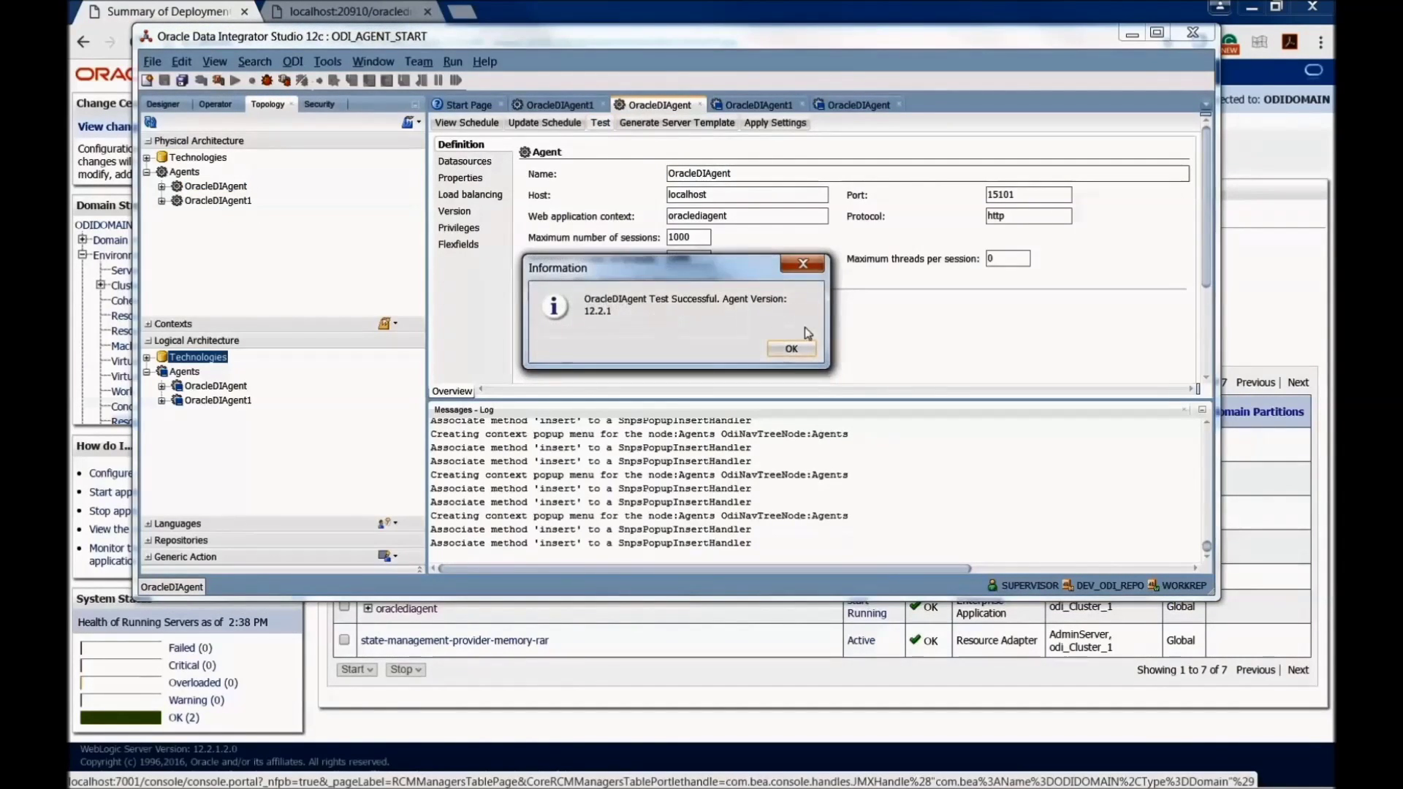
click(791, 349)
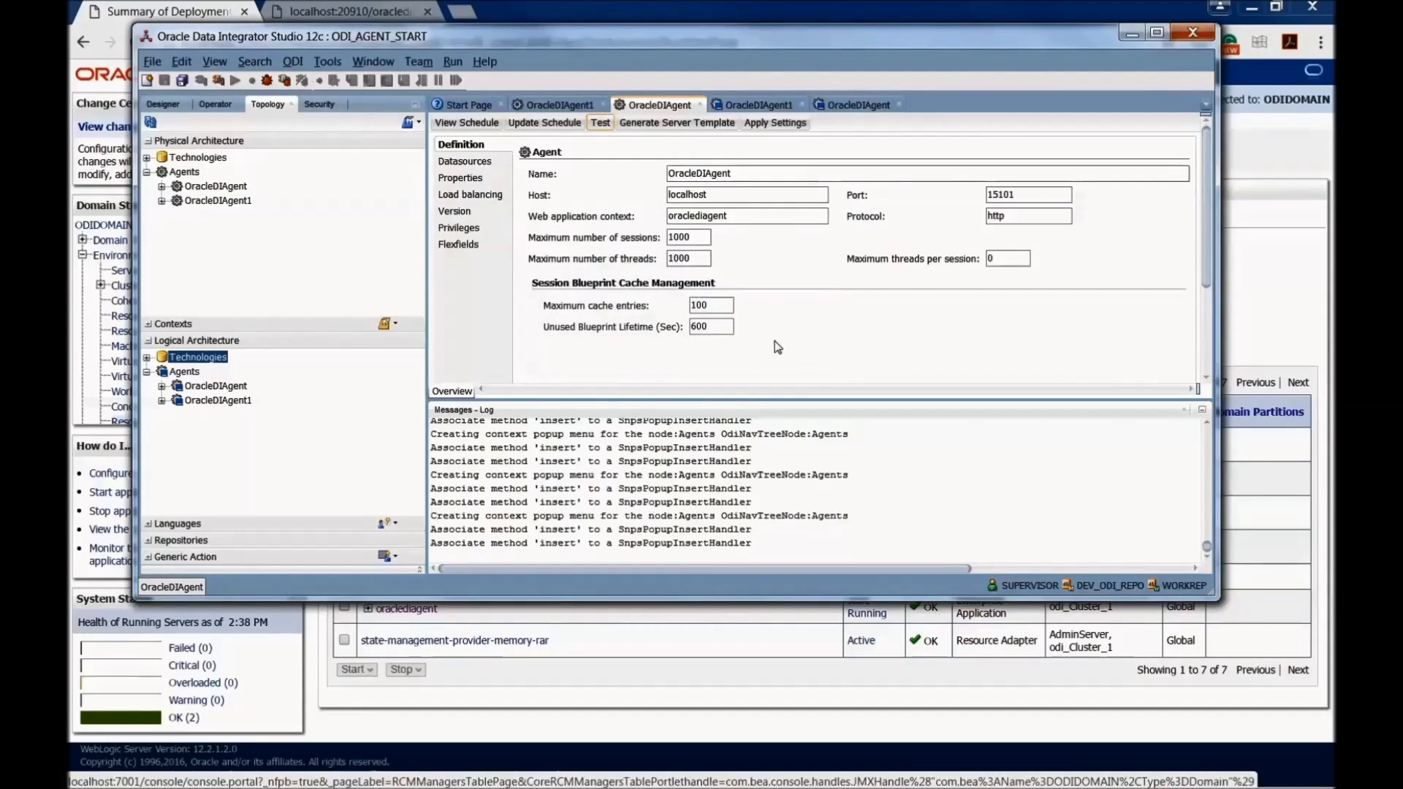